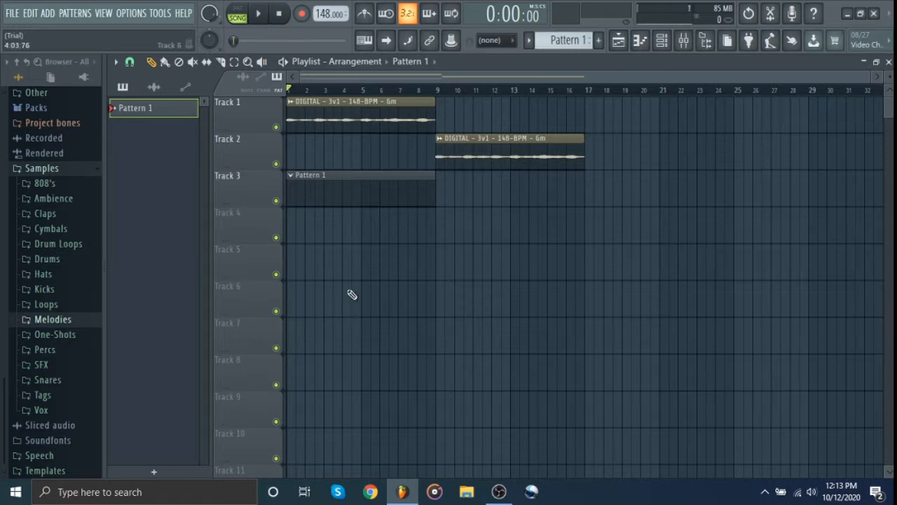
Step: Show all channels in the channel rack and route the DIGITAL melody channel to the mixer's Insert 1
click(669, 39)
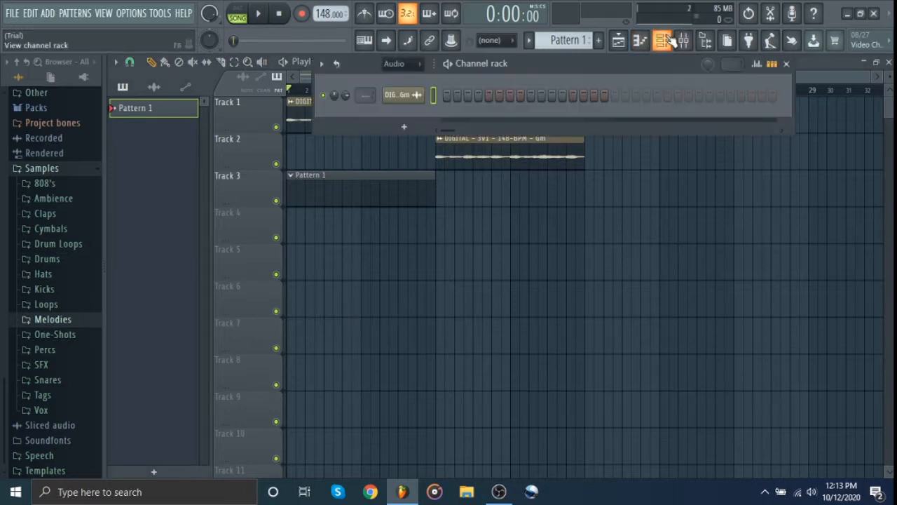
click(401, 74)
click(401, 74)
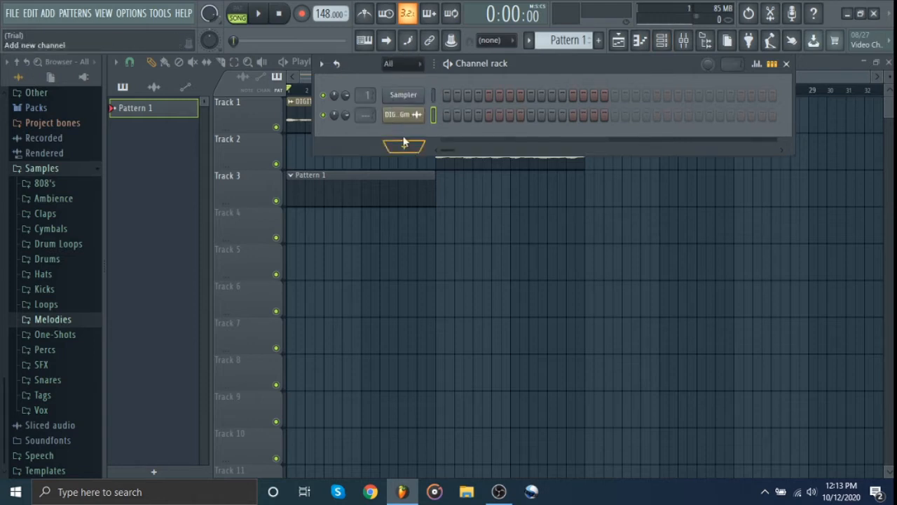
click(683, 40)
right_click(175, 186)
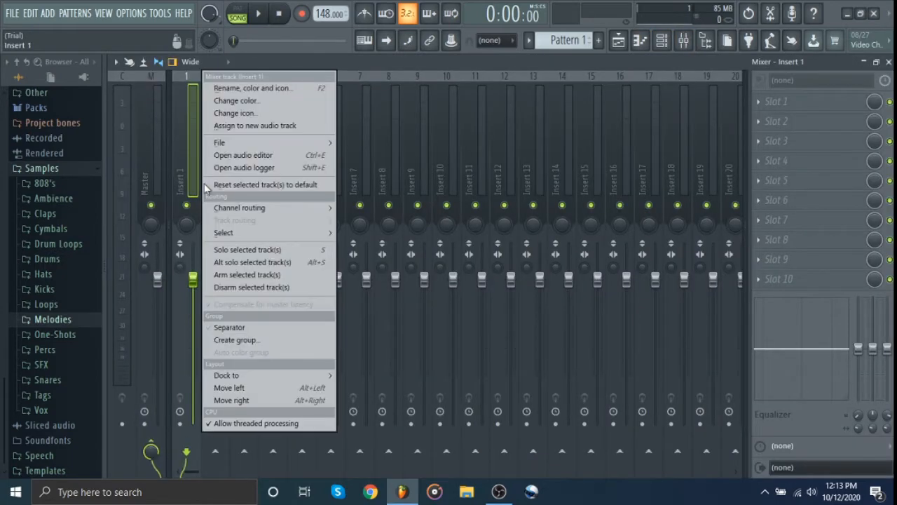
mouse_move(241, 207)
click(364, 210)
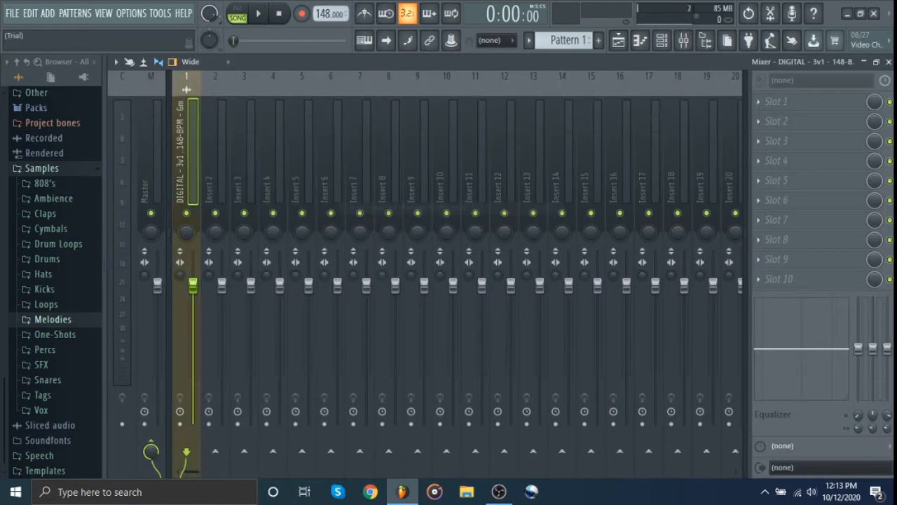
click(888, 62)
click(662, 41)
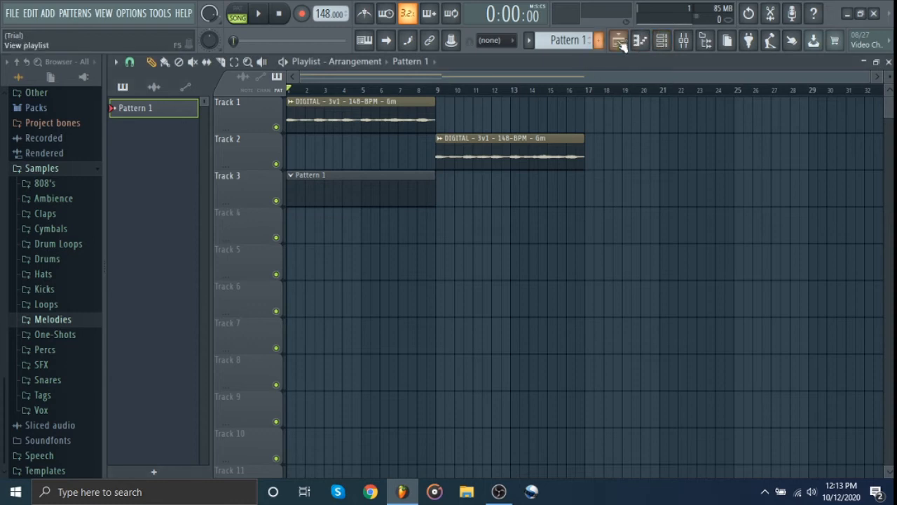
Step: Add the closed hat sample Hat Big Sherm from the Octave hats folder to the channel rack and fill it every 2 steps
click(663, 40)
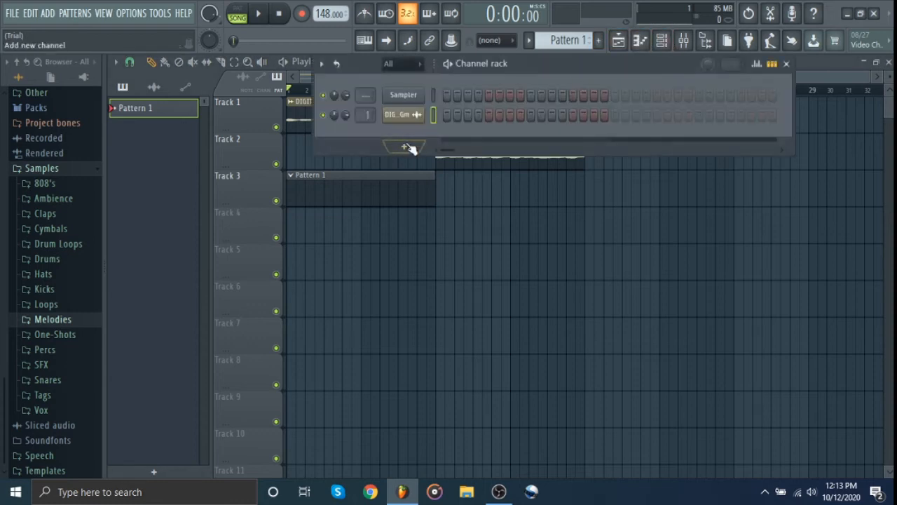
click(411, 147)
click(123, 373)
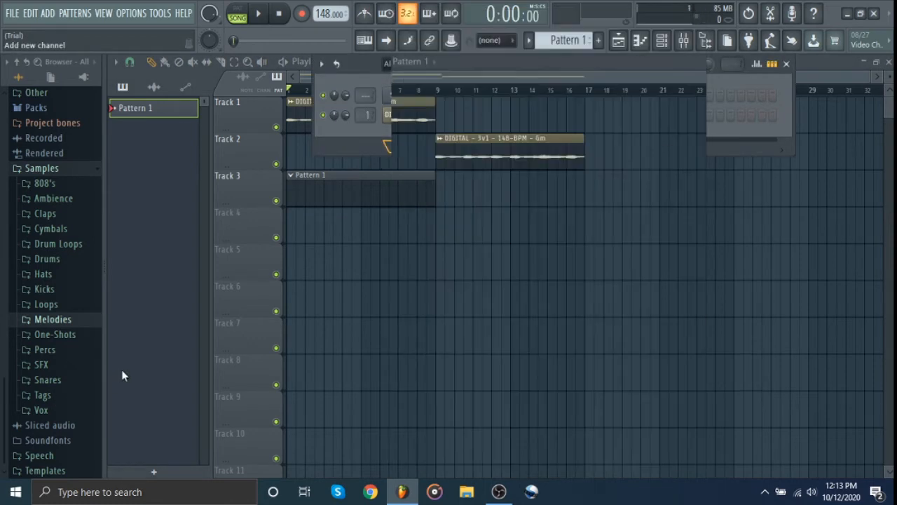
click(52, 274)
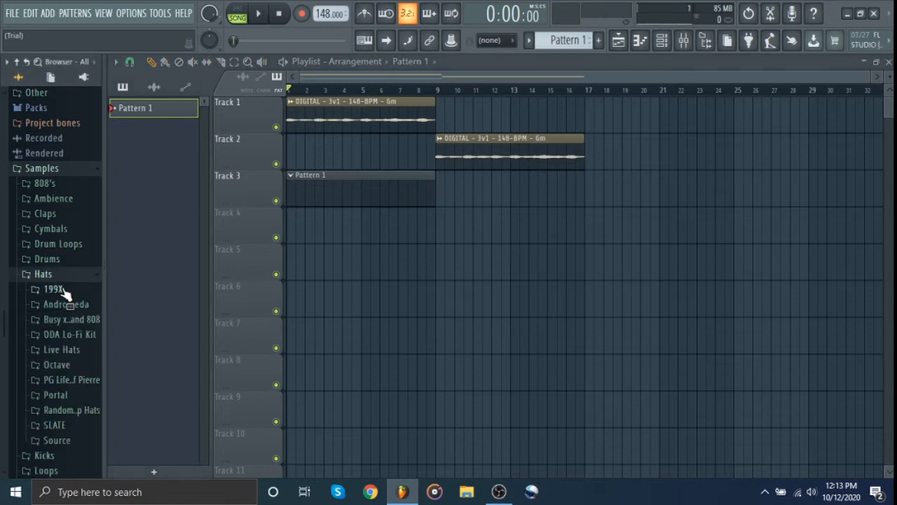
click(72, 368)
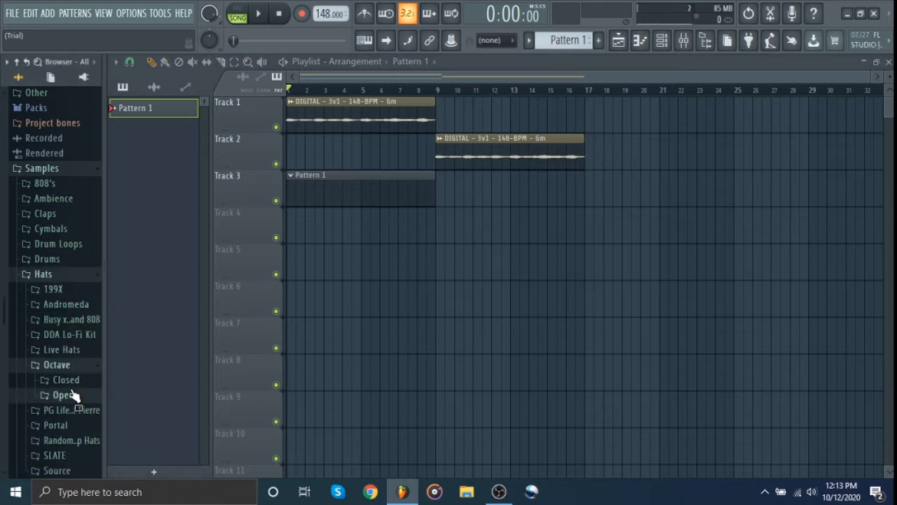
click(69, 382)
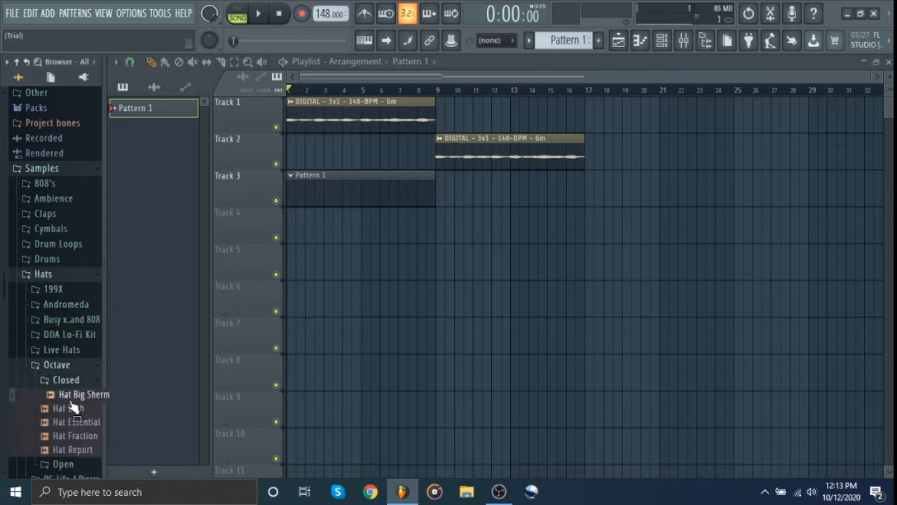
drag(77, 395, 411, 134)
right_click(411, 134)
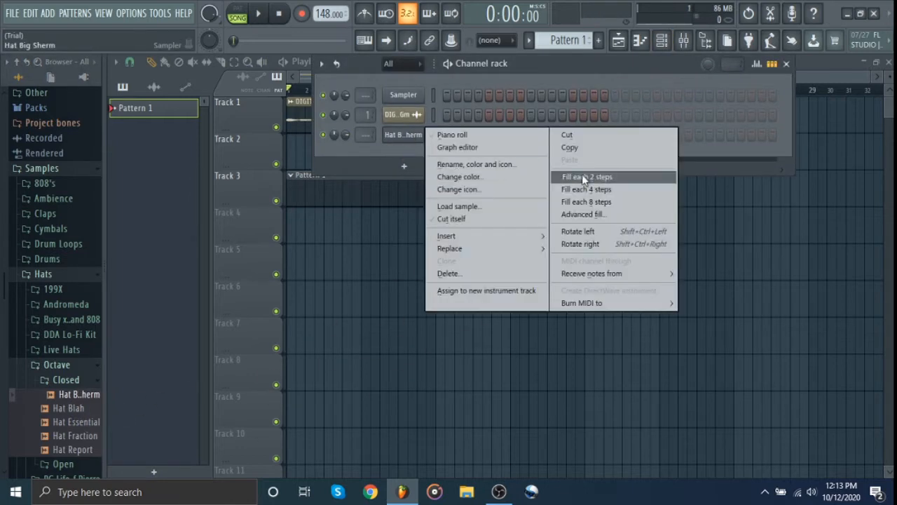
click(561, 174)
Step: Repeat the one-bar Hat Big Sherm pattern in its piano roll until it fills four bars
right_click(407, 134)
click(448, 133)
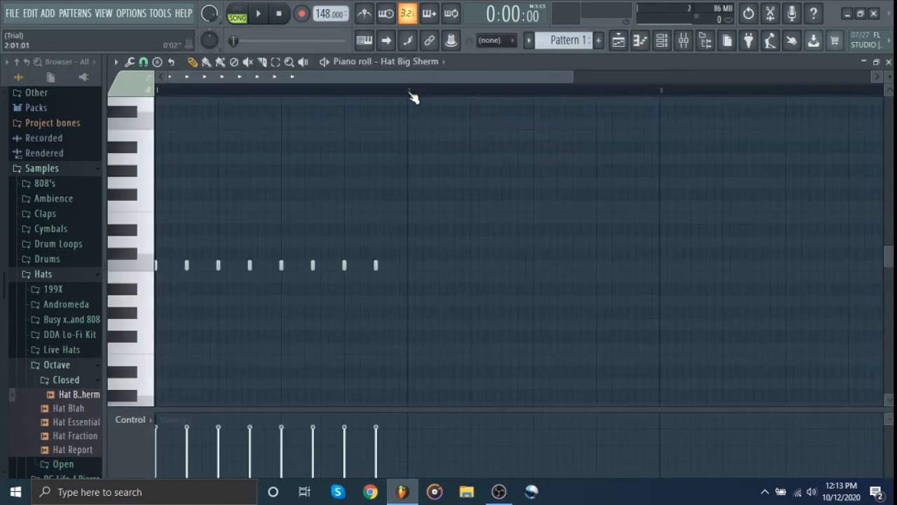
drag(410, 92, 3, 105)
key(ctrl+b)
key(ctrl+b)
scroll(409, 223, down, 5)
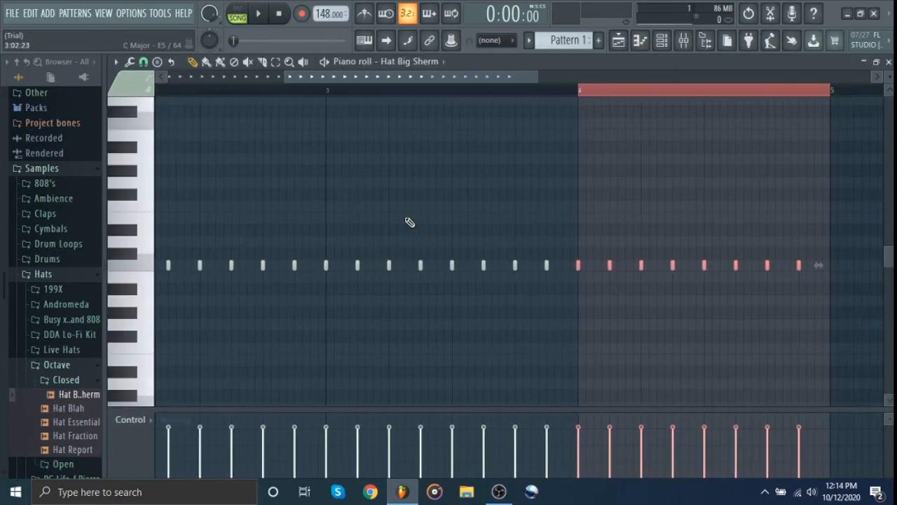
key(ctrl+b)
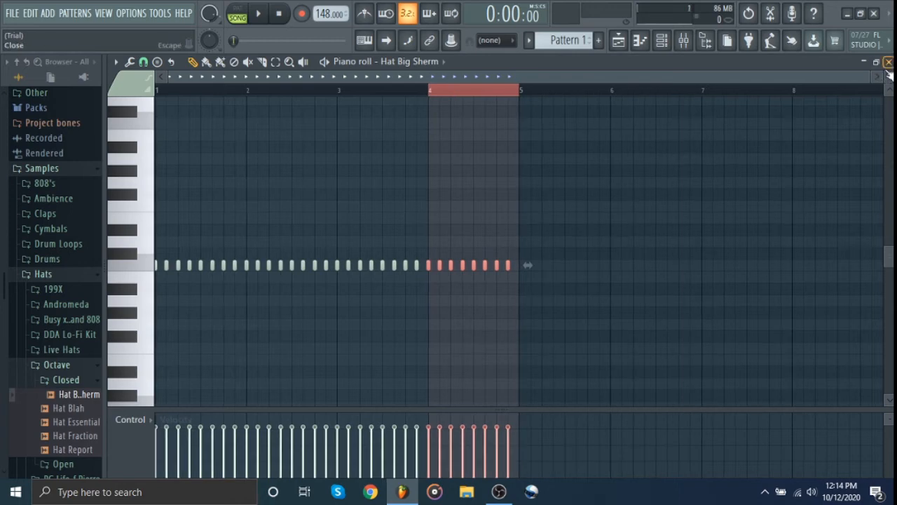
click(888, 63)
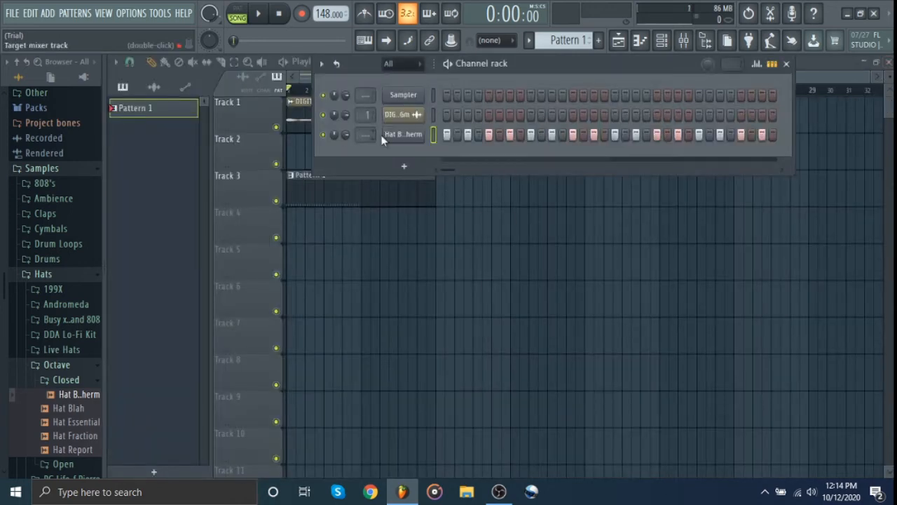
Step: Duplicate the four bars of Hat Big Sherm notes so the hats run for eight bars
right_click(419, 134)
click(517, 135)
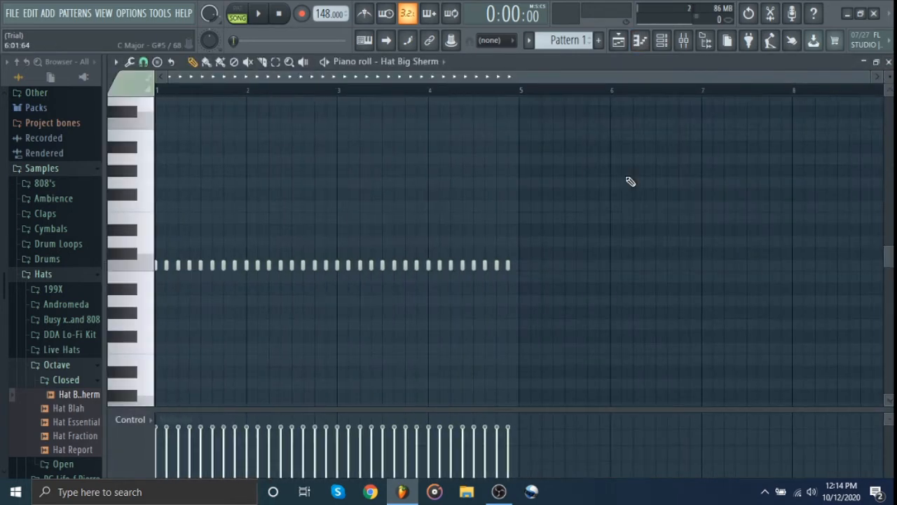
key(ctrl+a)
key(ctrl+b)
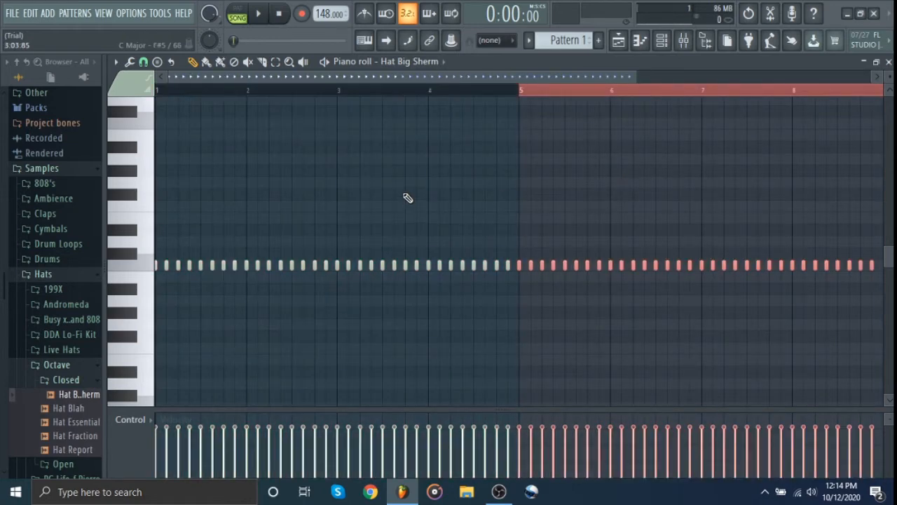
key(ctrl+d)
key(ctrl+d)
scroll(527, 208, down, 1)
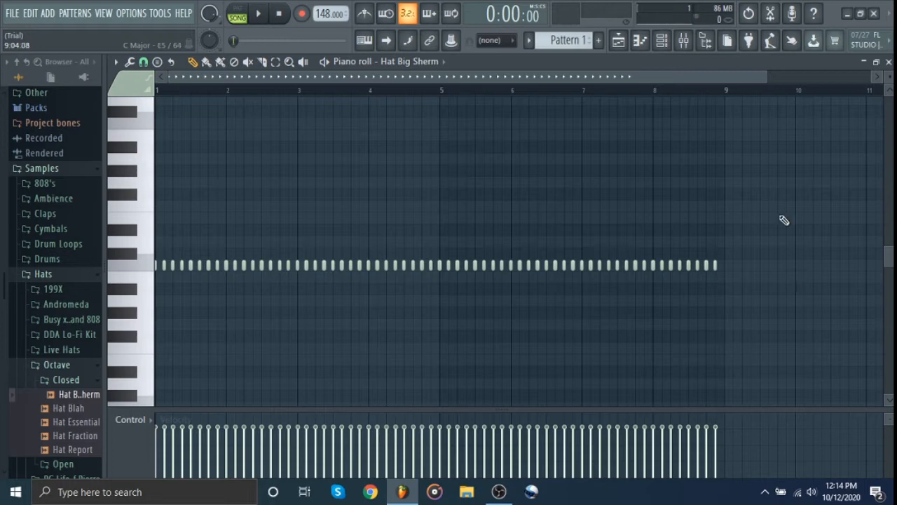
click(887, 62)
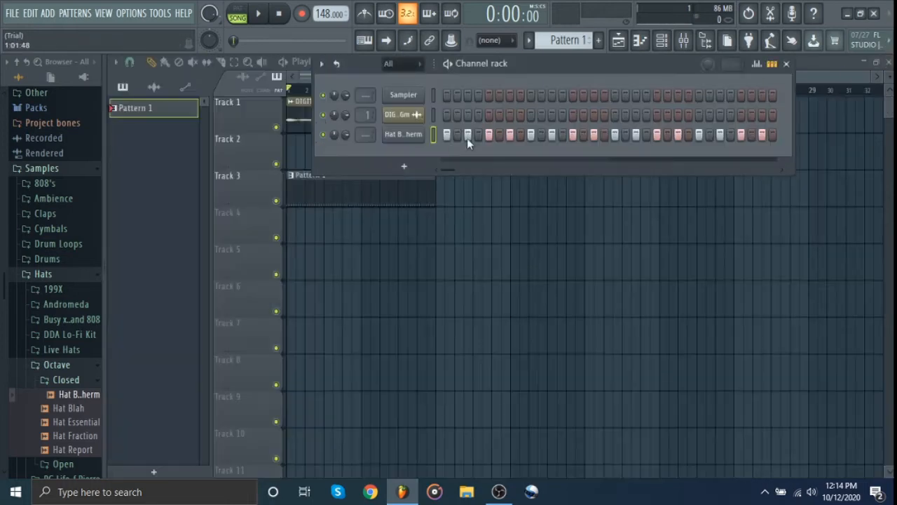
Step: Play the arrangement from the start with the hats, and again from bar 9 to hear the second melody clip
key(F6)
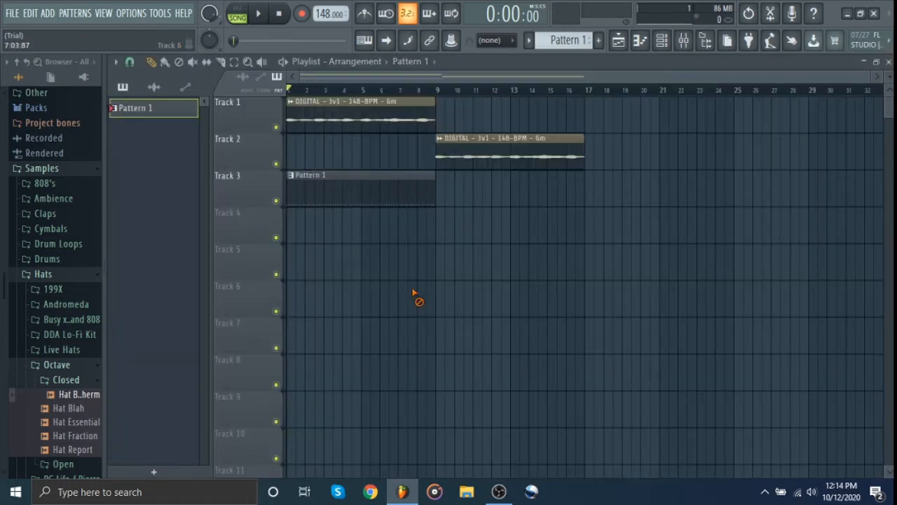
key(space)
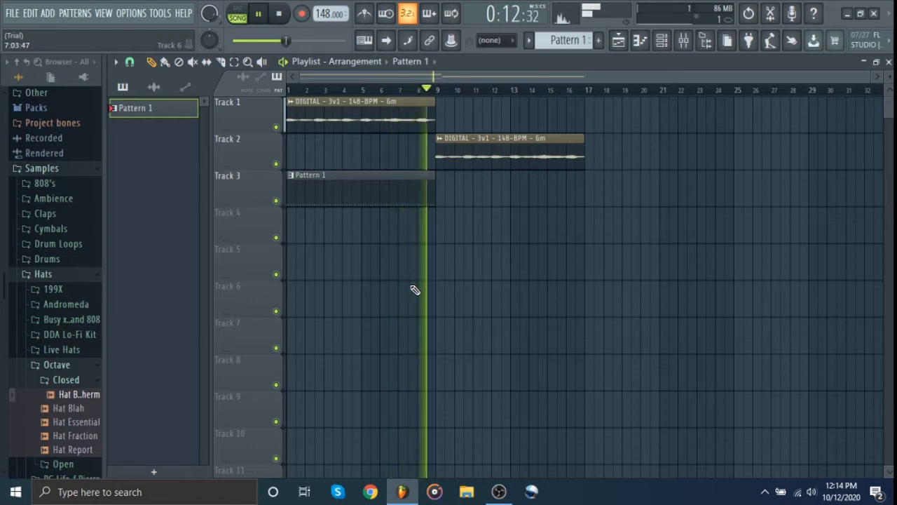
key(space)
click(438, 91)
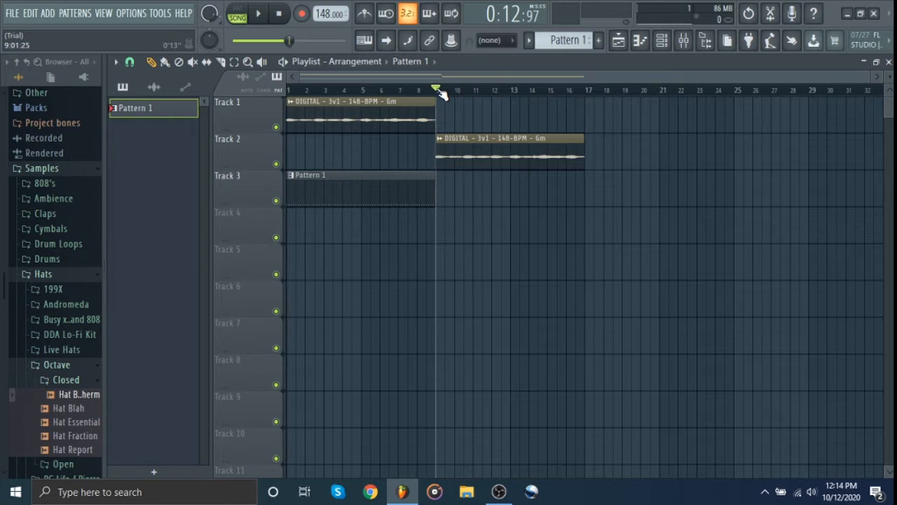
key(space)
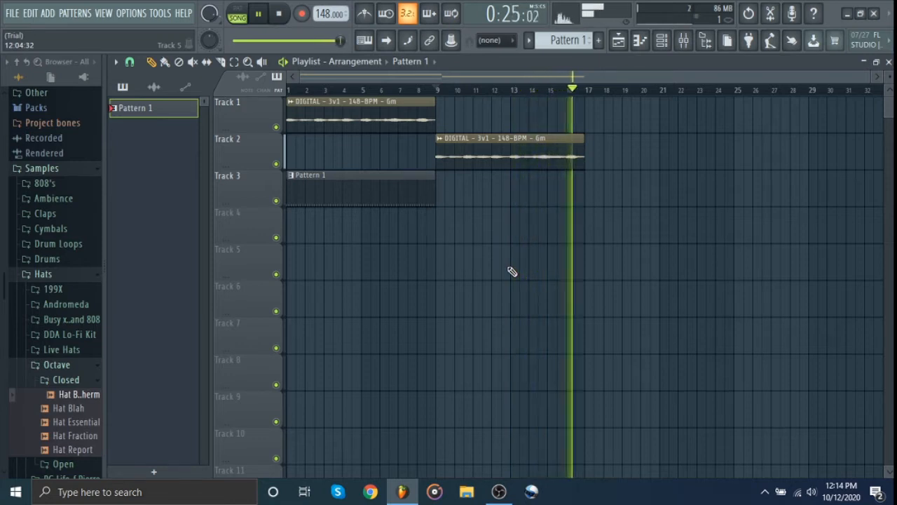
key(space)
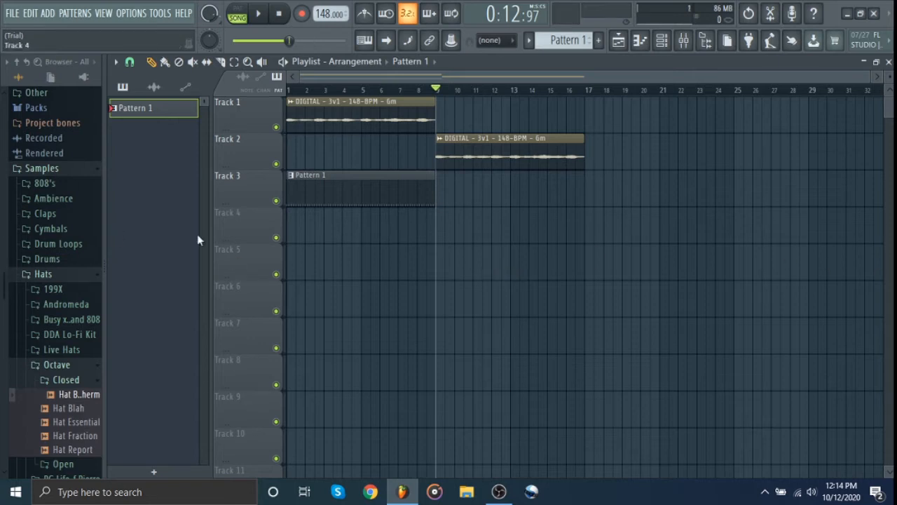
Step: Reset the song position and play the arrangement from the beginning
double_click(652, 47)
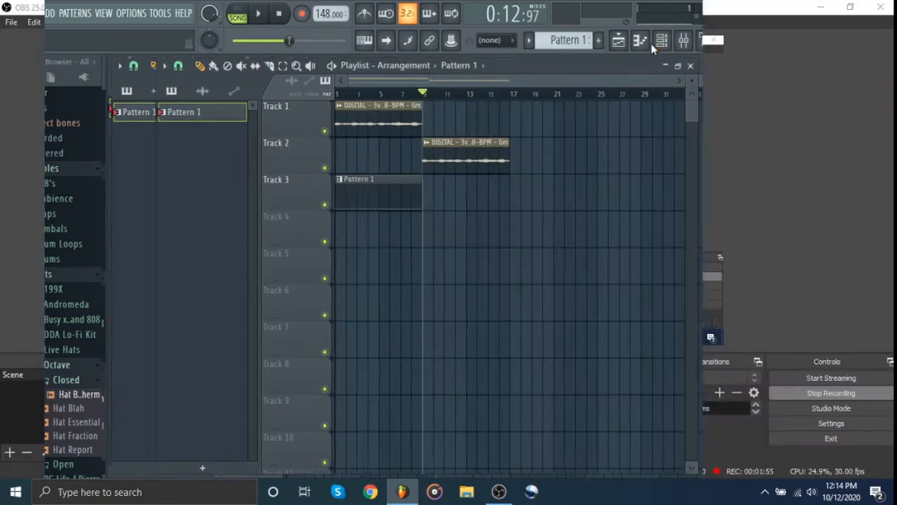
click(670, 18)
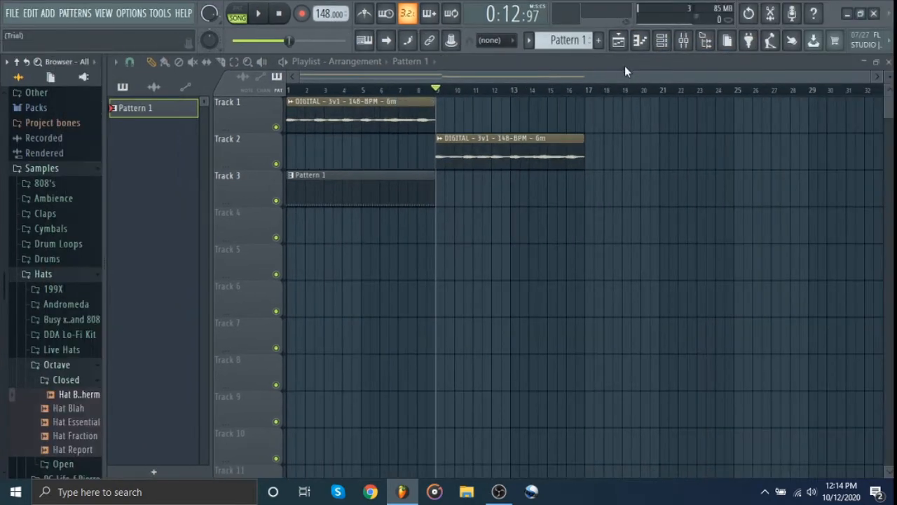
click(662, 40)
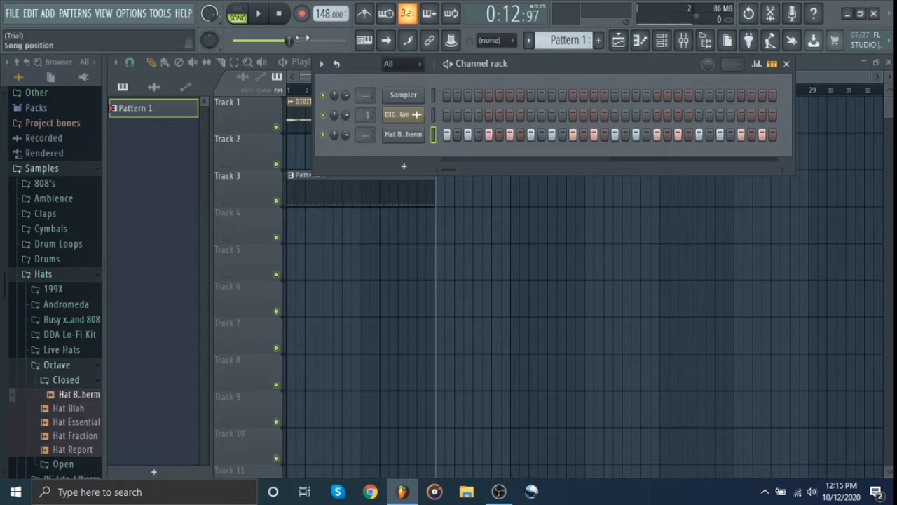
click(282, 15)
key(space)
click(538, 385)
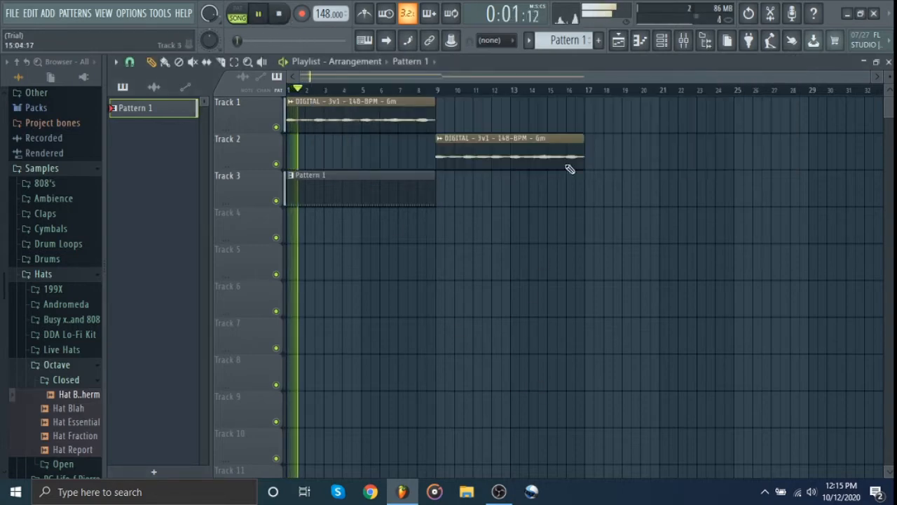
Step: Add KYLE BEATS ANDROMEDA - CLAP 1 from the ANDROMEDA claps folder to the channel rack as a new channel
click(71, 364)
click(59, 274)
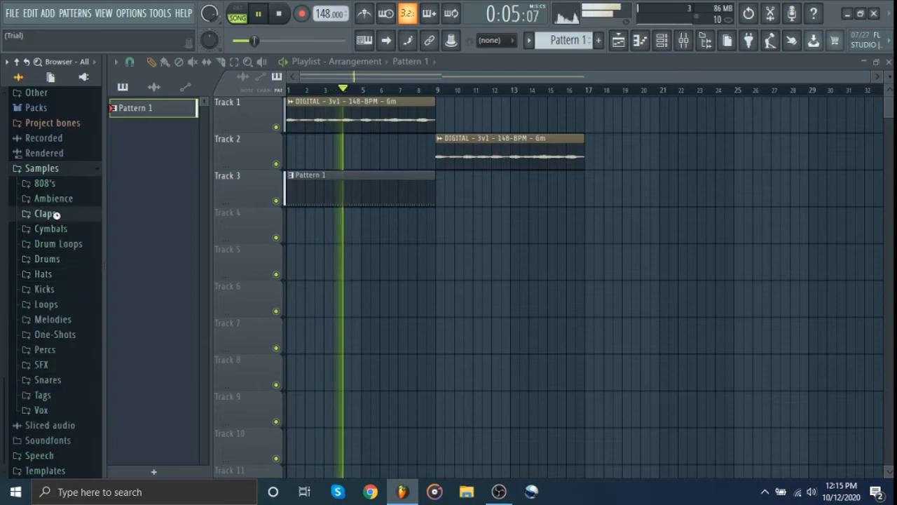
click(55, 214)
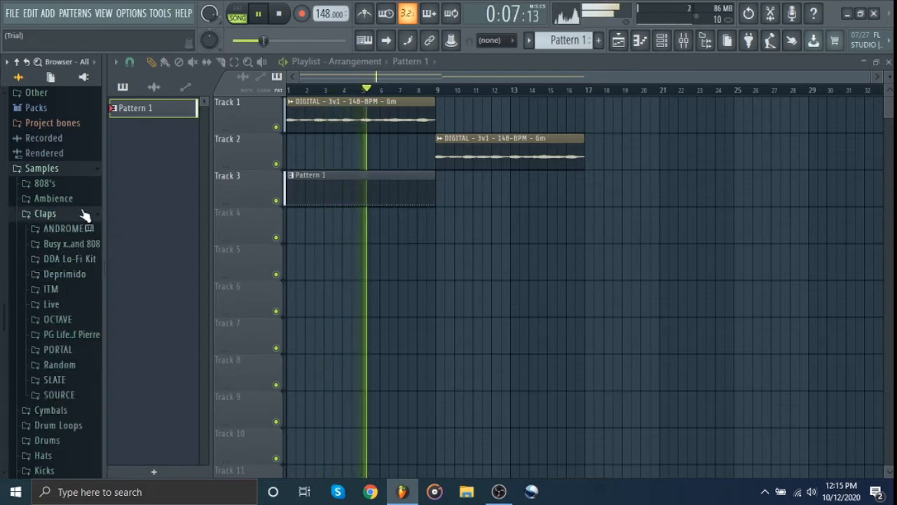
click(69, 230)
drag(70, 242, 423, 157)
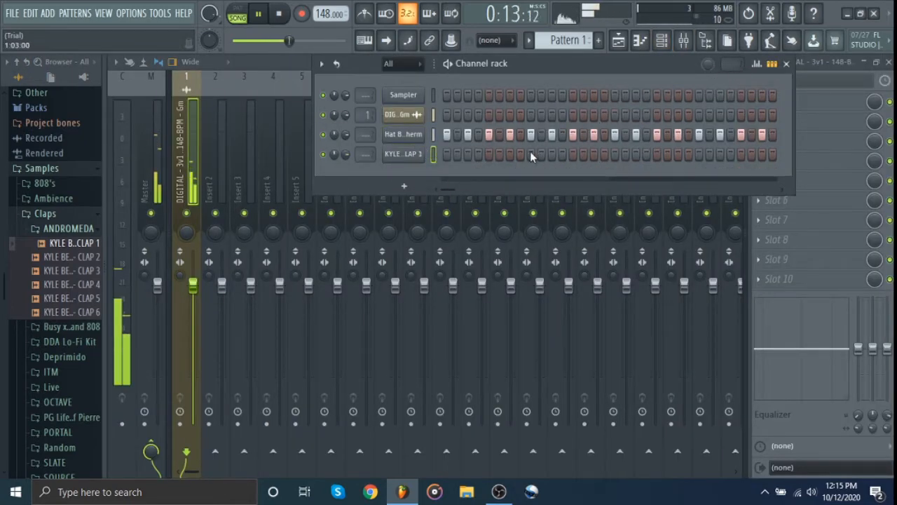
Step: Place a clap on beat 3 of each of the eight bars in the clap's piano roll and preview the result
right_click(429, 155)
click(452, 153)
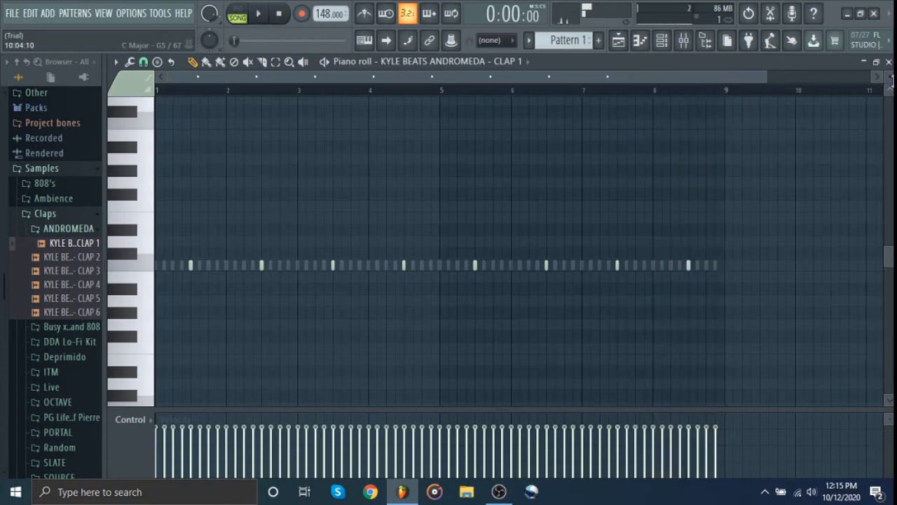
key(space)
click(888, 61)
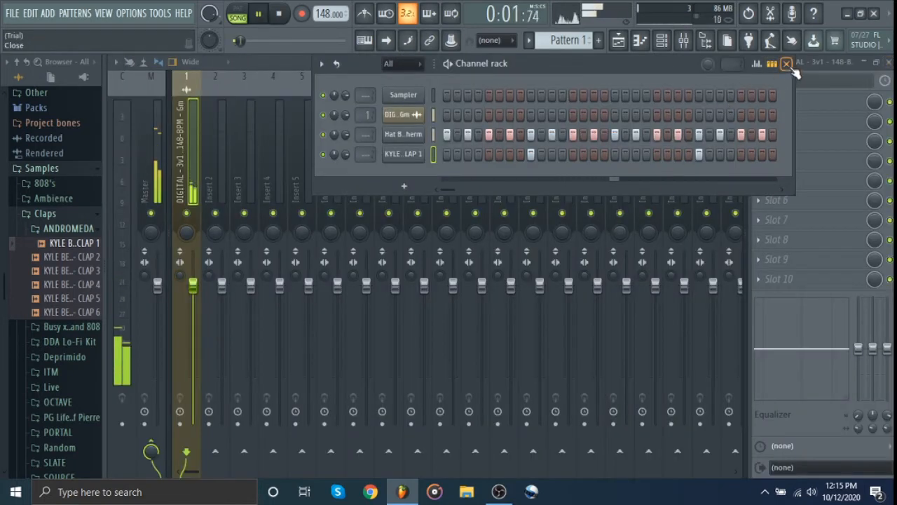
key(space)
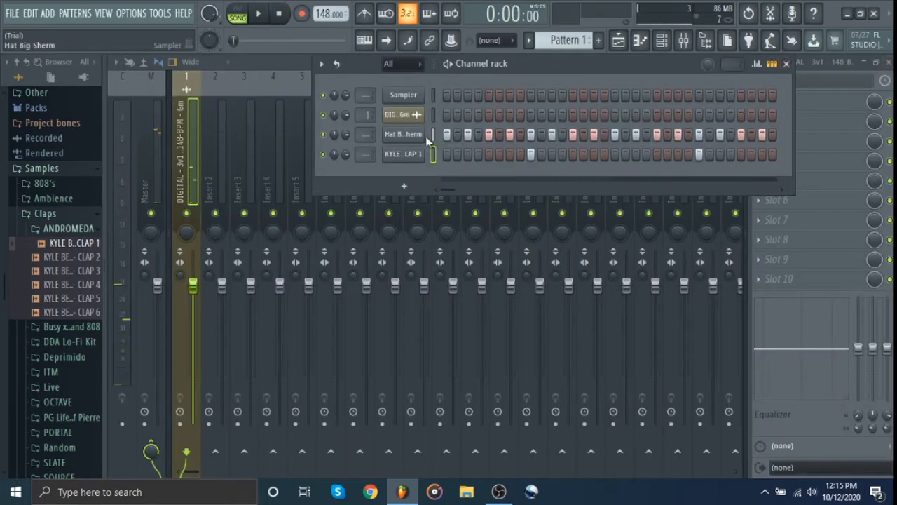
Step: Route the selected hat and clap channels to consecutive mixer tracks starting from Insert 2
right_click(221, 186)
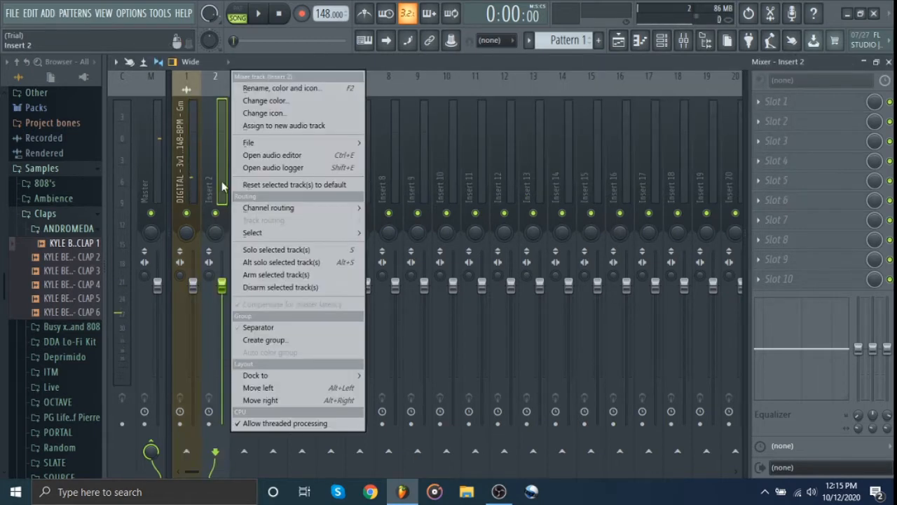
mouse_move(266, 206)
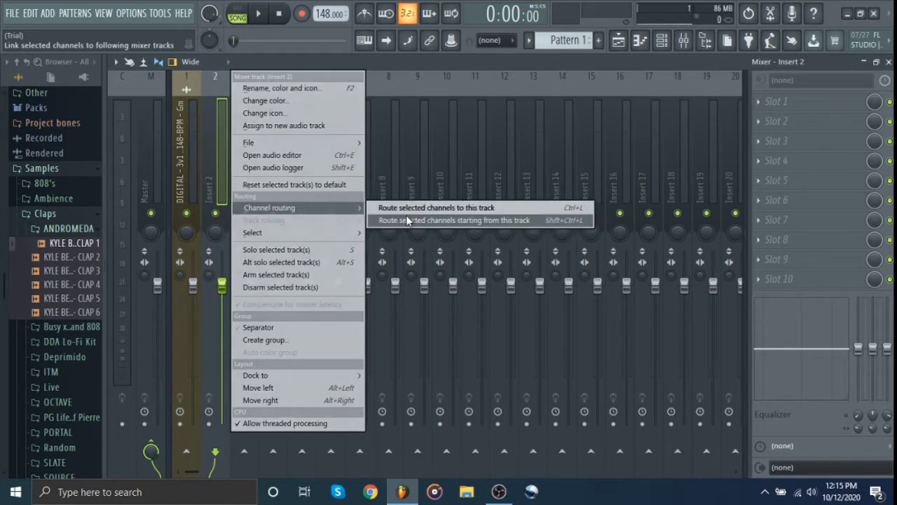
click(406, 217)
Step: Add Fruity Parametric EQ 2 to the clap's mixer track, lower band 1 to -18 dB at about 282 Hz, and preview the song
click(256, 183)
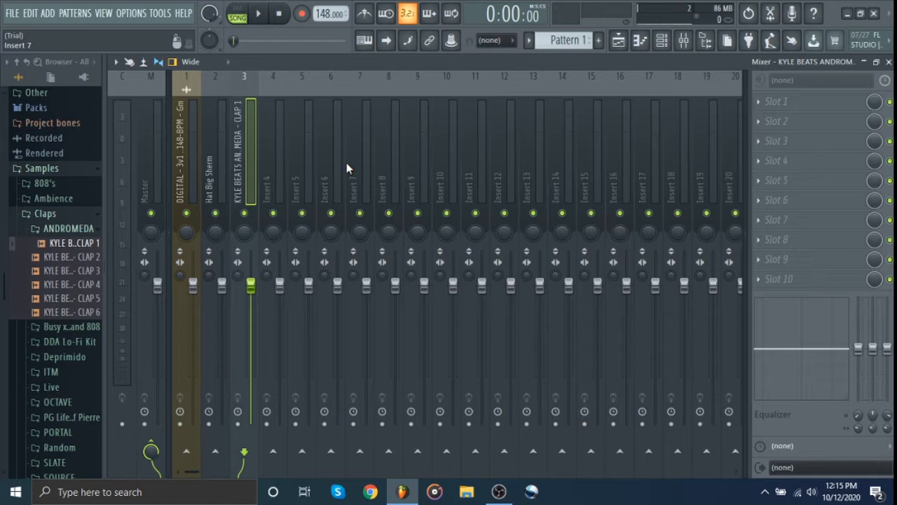
click(833, 102)
click(582, 112)
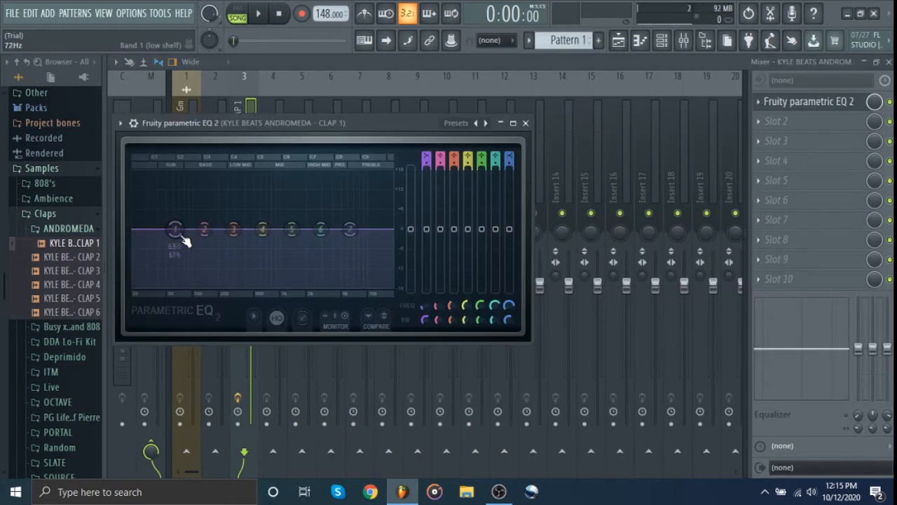
drag(183, 237, 232, 285)
key(space)
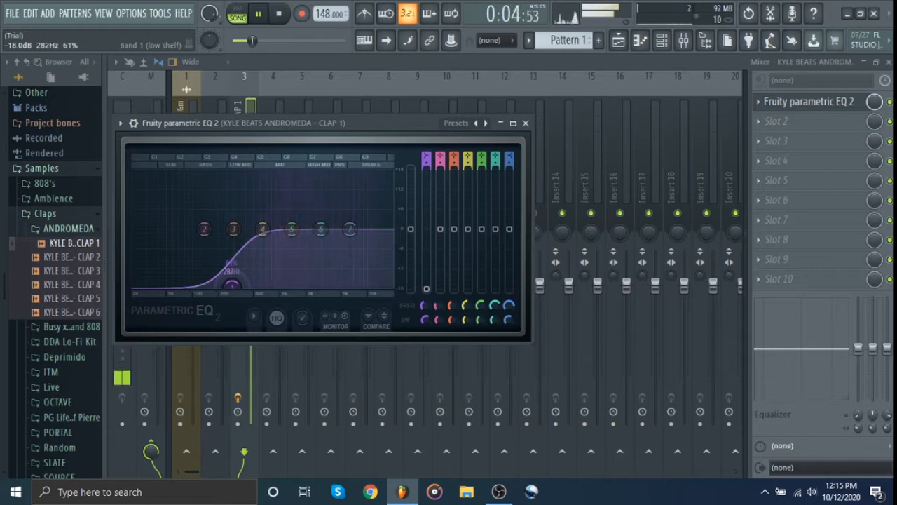
click(525, 122)
key(space)
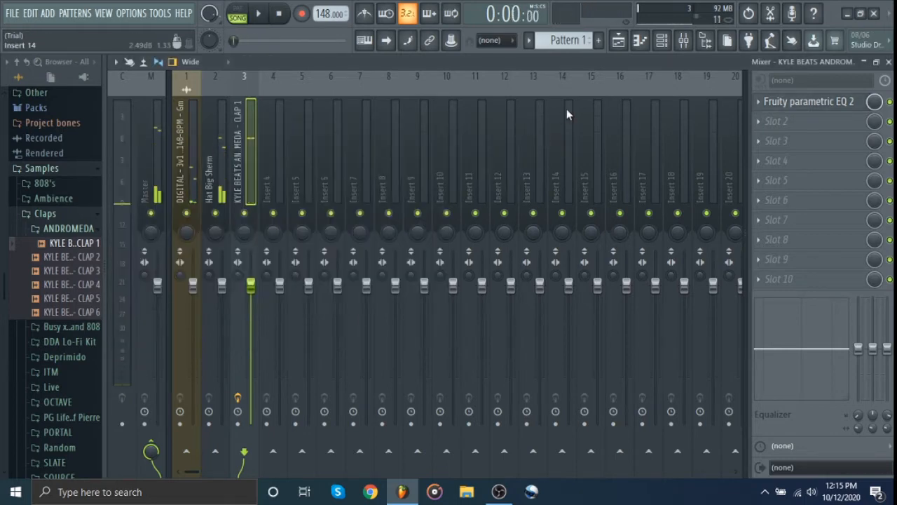
key(space)
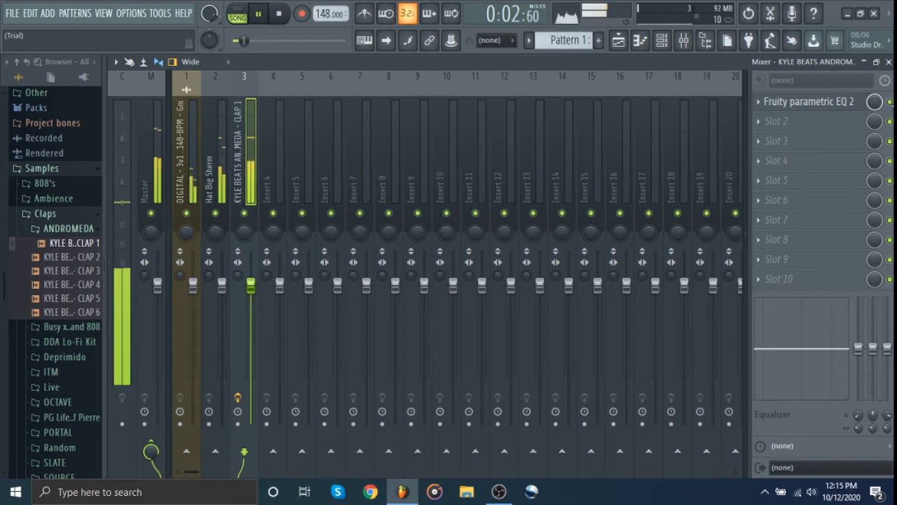
key(space)
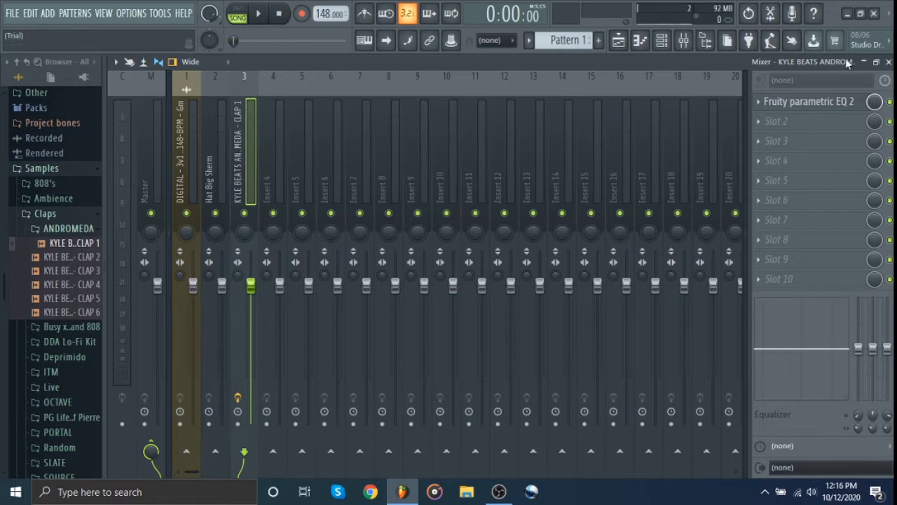
Step: Play the song with the hat mixer track soloed, and re-enable the melody and clap tracks during playback
right_click(216, 213)
key(space)
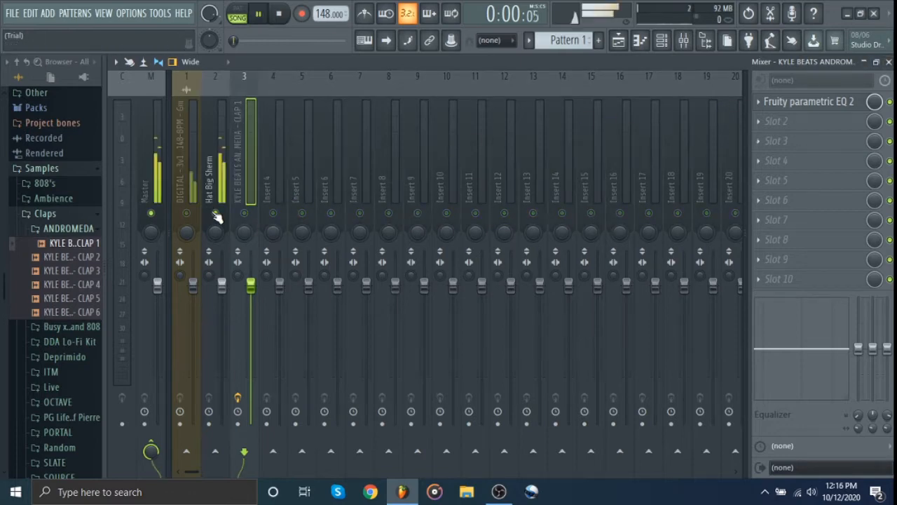
click(188, 214)
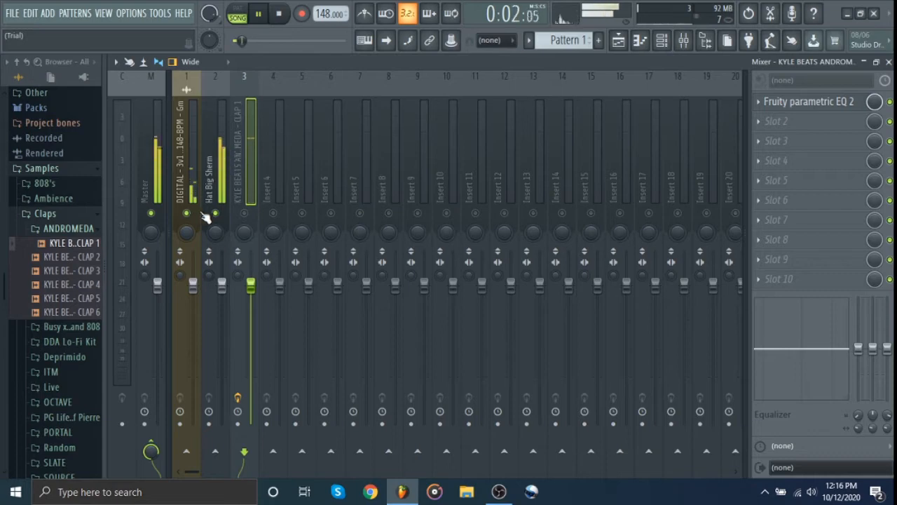
click(244, 213)
Step: Add Fruity Parametric EQ 2 to the hat's mixer track and cut its low end with band 1 at about 2700 Hz
click(204, 184)
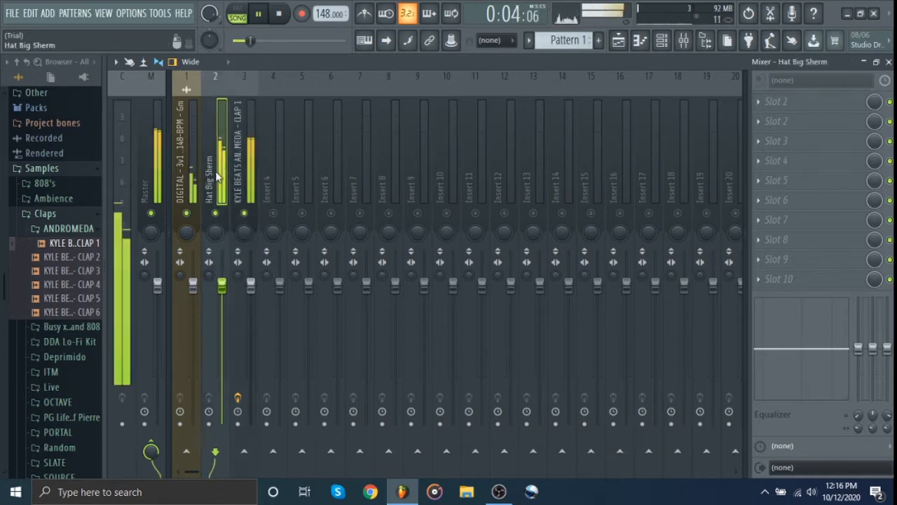
click(781, 102)
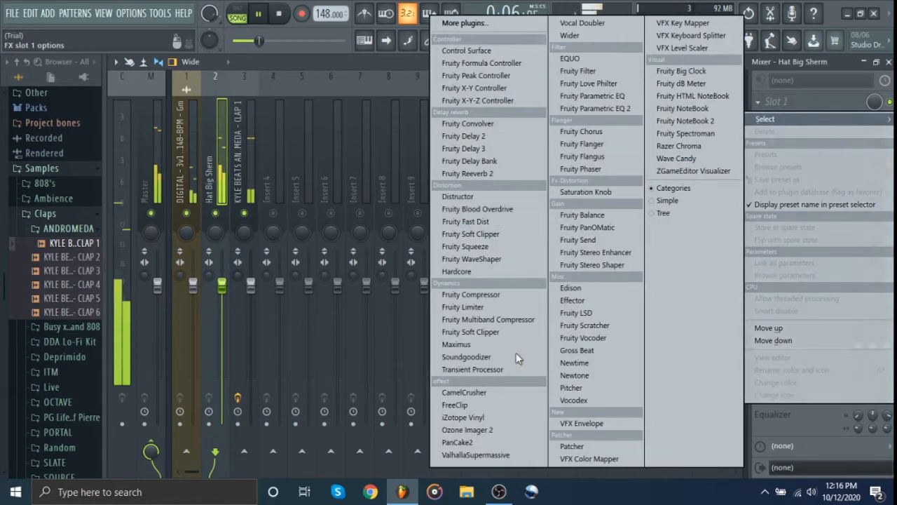
click(604, 108)
drag(277, 331, 410, 388)
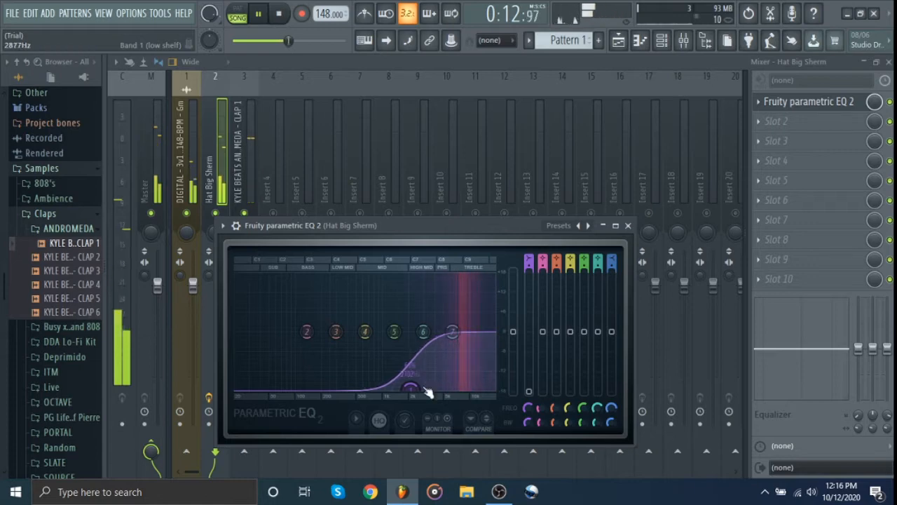
click(628, 225)
Step: Select bars 1 to 8 in the playlist as the playback loop and play them
click(889, 62)
key(space)
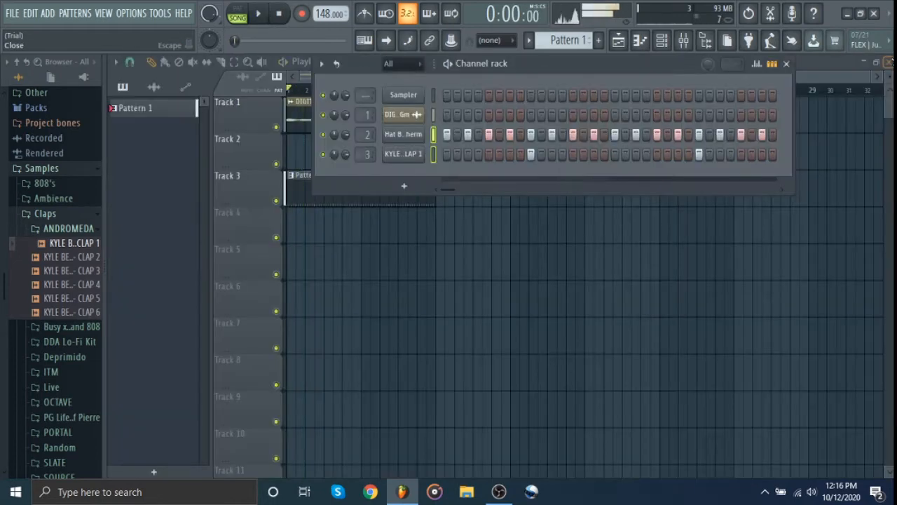
right_click(425, 317)
drag(439, 92, 166, 98)
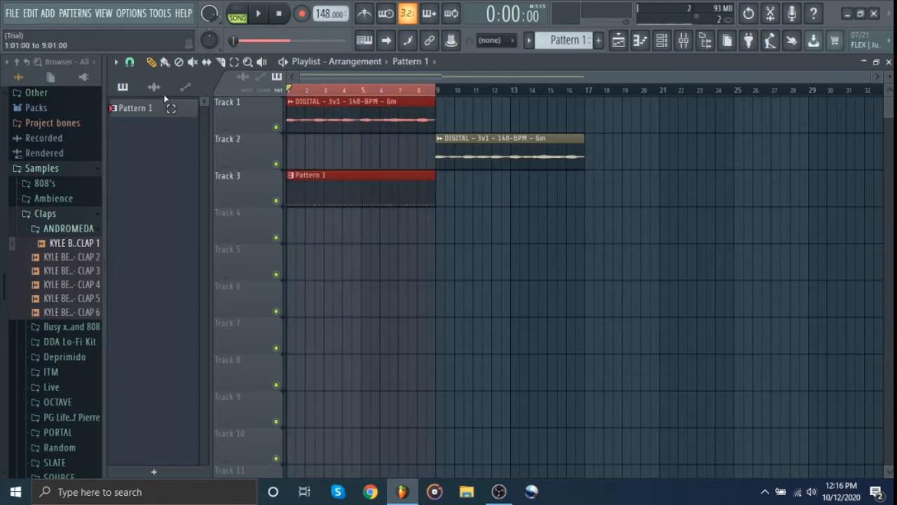
key(space)
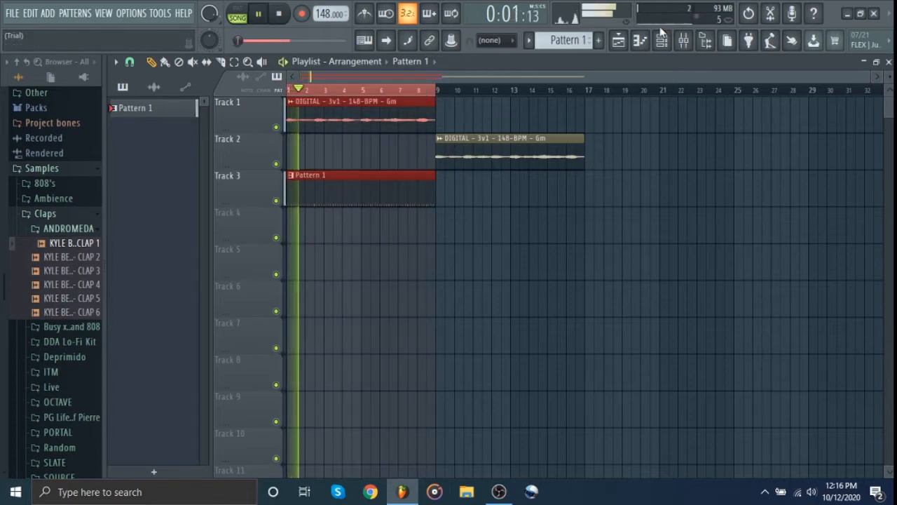
Step: Add the Official Spinz808 sample from the 808's folder to the channel rack as a new channel
click(664, 40)
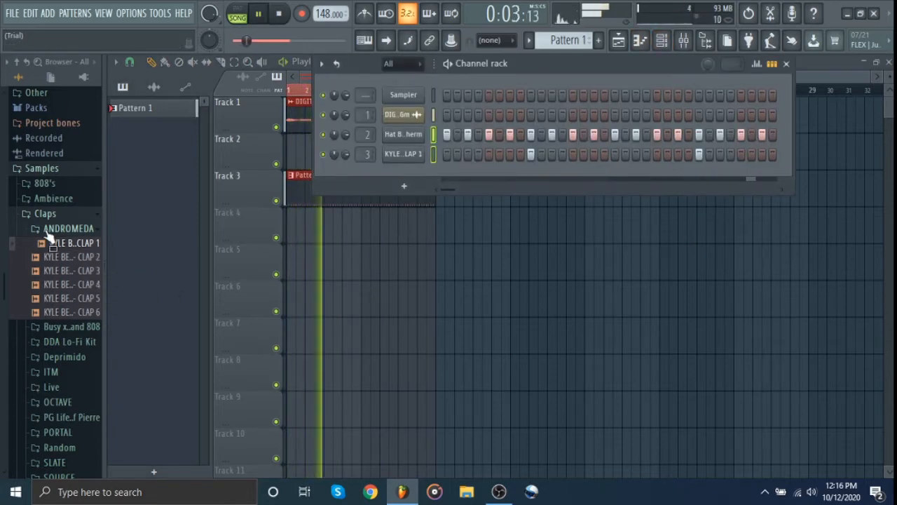
click(45, 183)
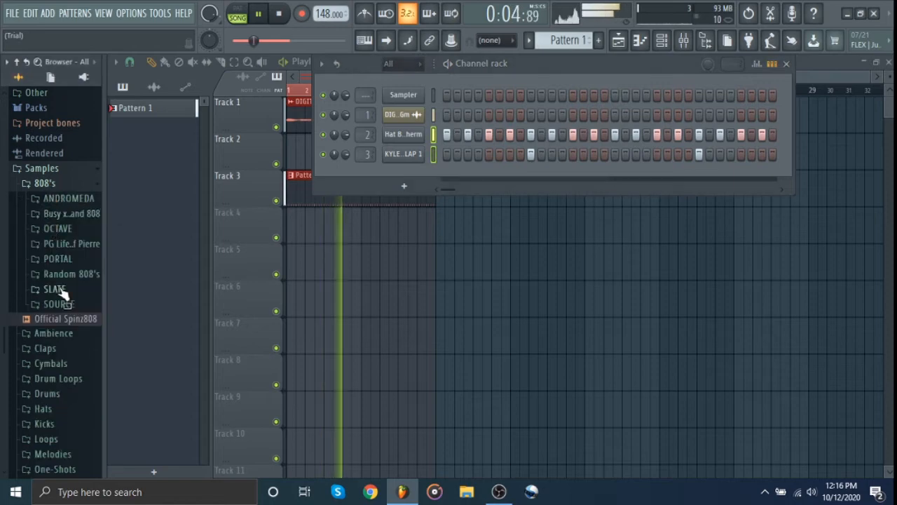
click(70, 318)
drag(70, 320, 365, 174)
Step: Increase the quick fade out of the Official Spinz808 sample to shorten its tail
click(403, 174)
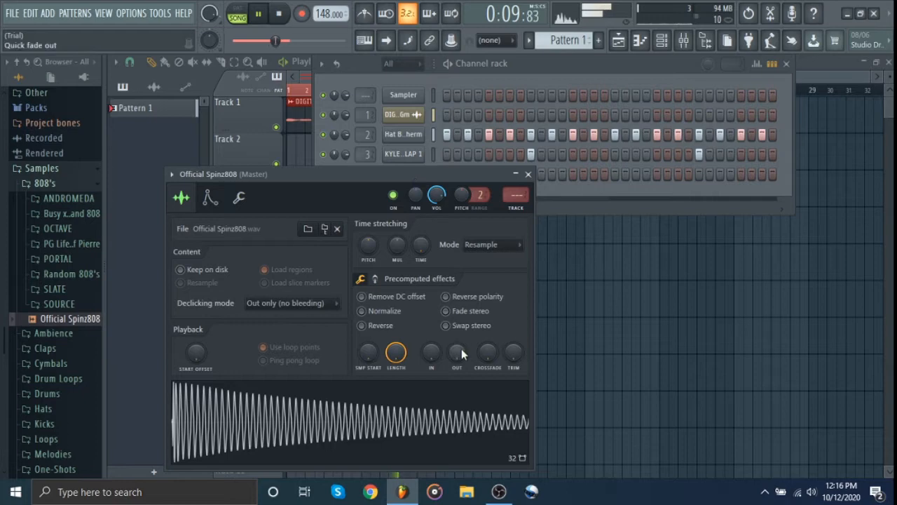
drag(457, 350, 457, 329)
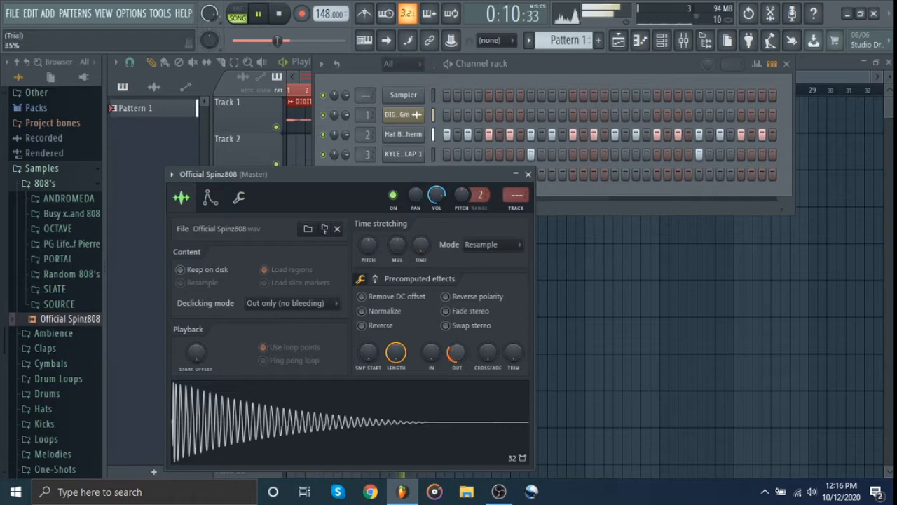
key(space)
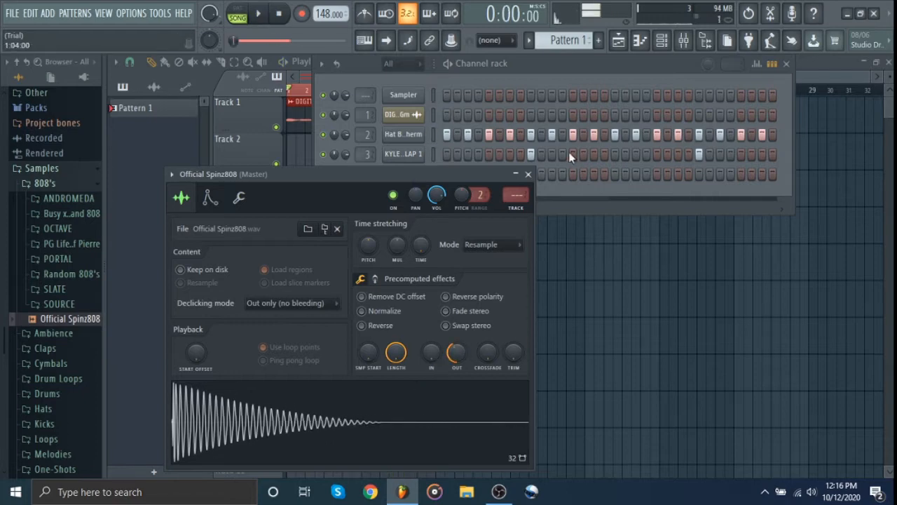
drag(457, 353, 457, 349)
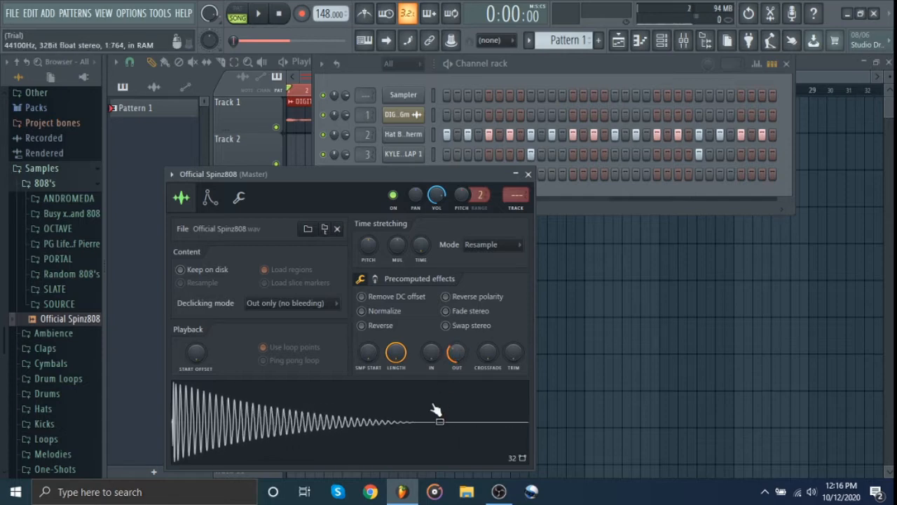
click(529, 174)
Step: Route the Official Spinz808 channel to mixer track Insert 4
click(683, 40)
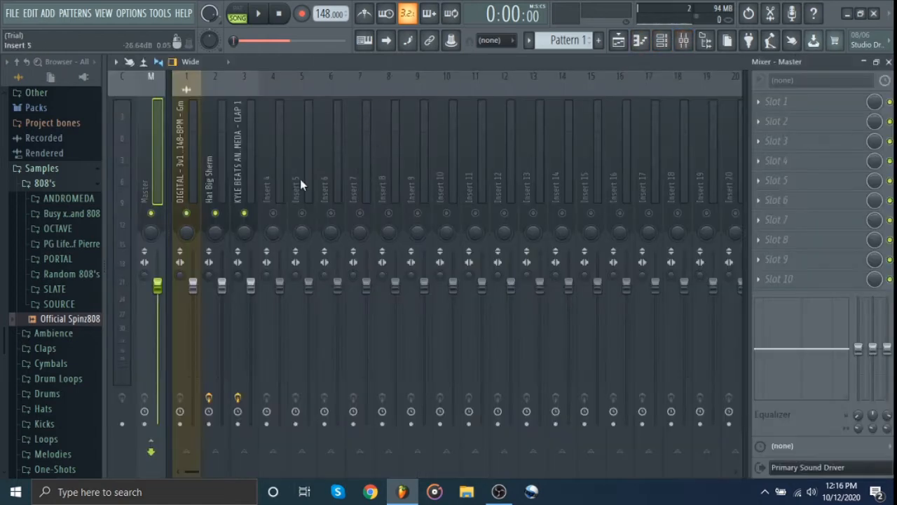
click(271, 176)
mouse_move(325, 207)
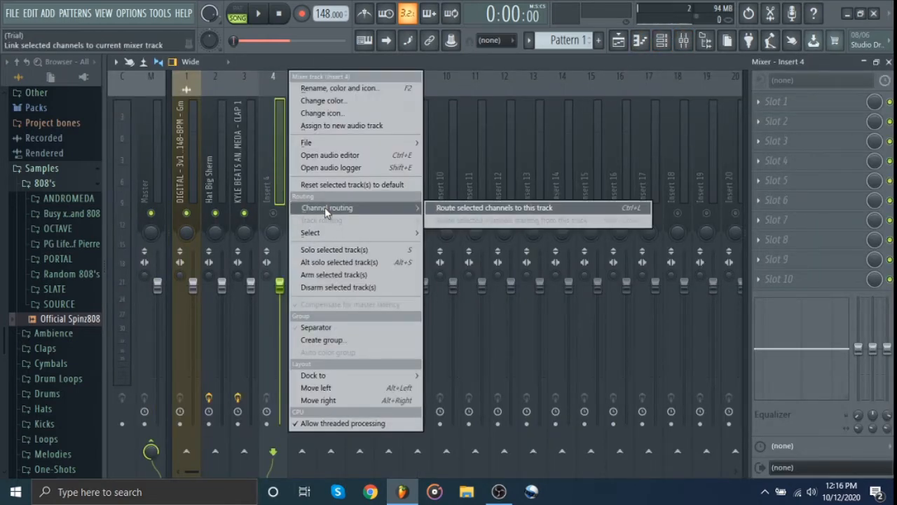
click(436, 208)
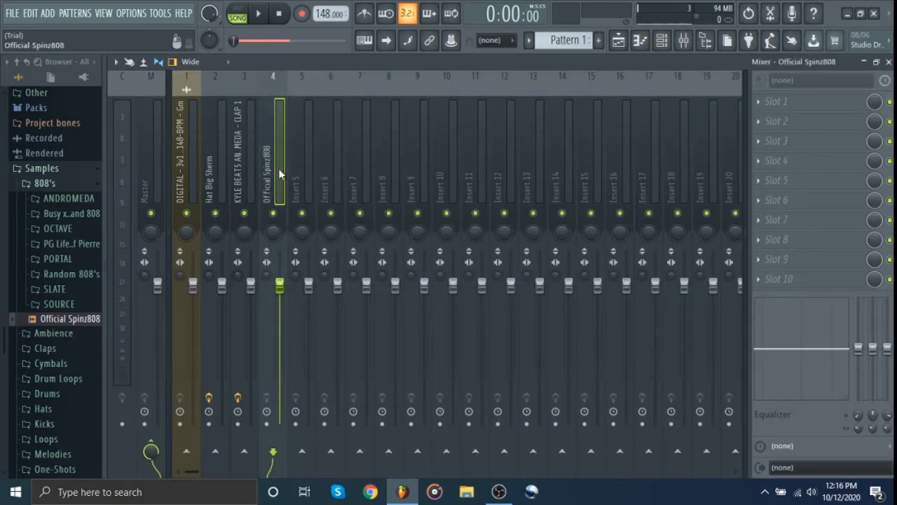
Step: Add Saturation Knob to the 808's mixer track with saturation at 3.3 and preview the sample through it
click(777, 104)
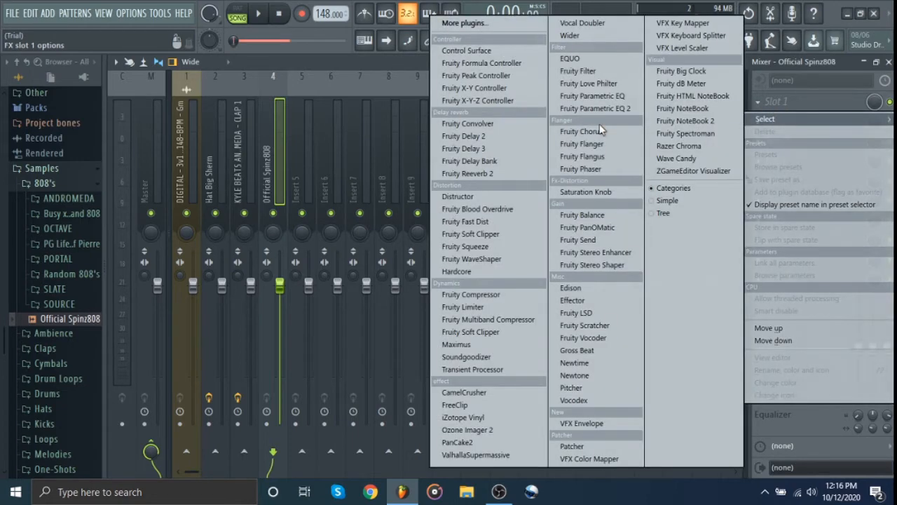
click(598, 193)
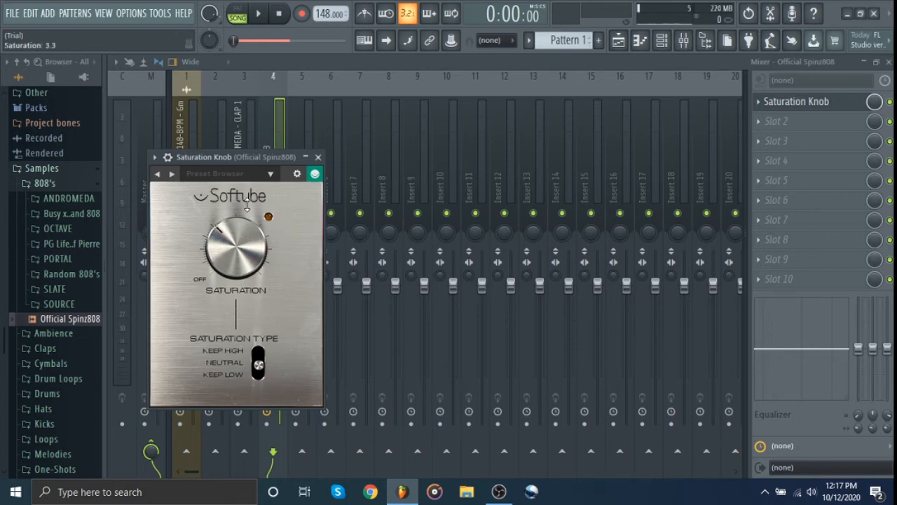
click(661, 40)
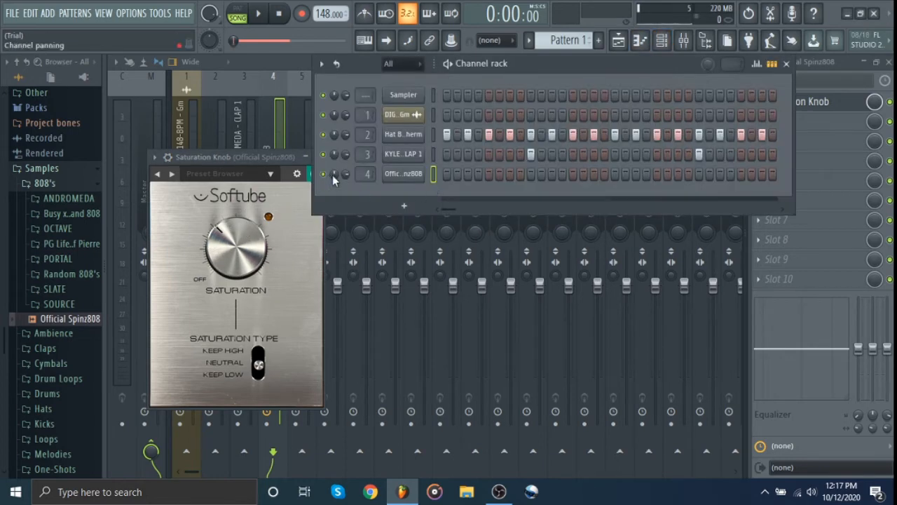
click(403, 175)
click(387, 429)
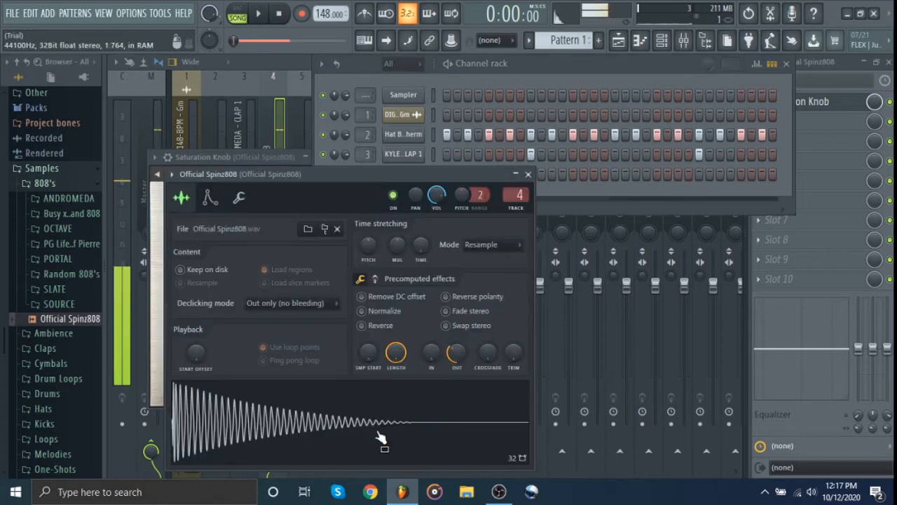
click(528, 174)
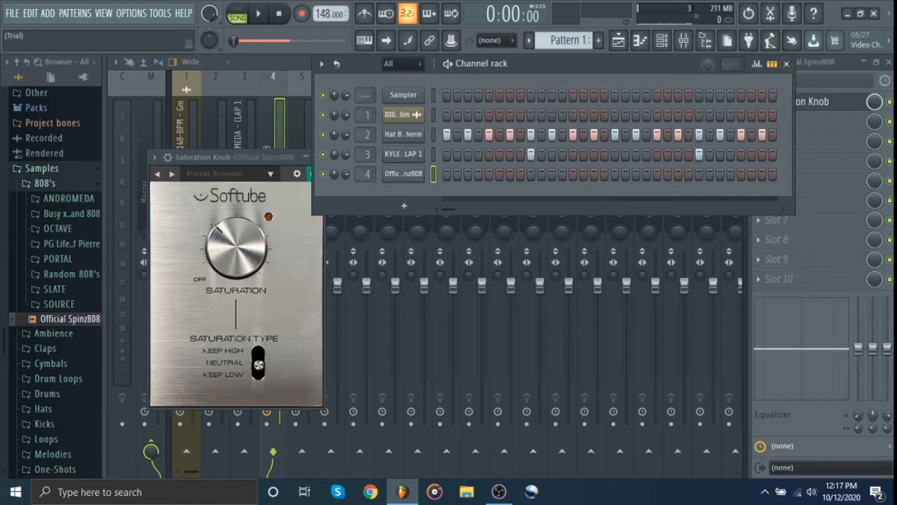
Step: Compare the 808 sample with Saturation Knob bypassed and with it enabled again by previewing it in each state
click(890, 101)
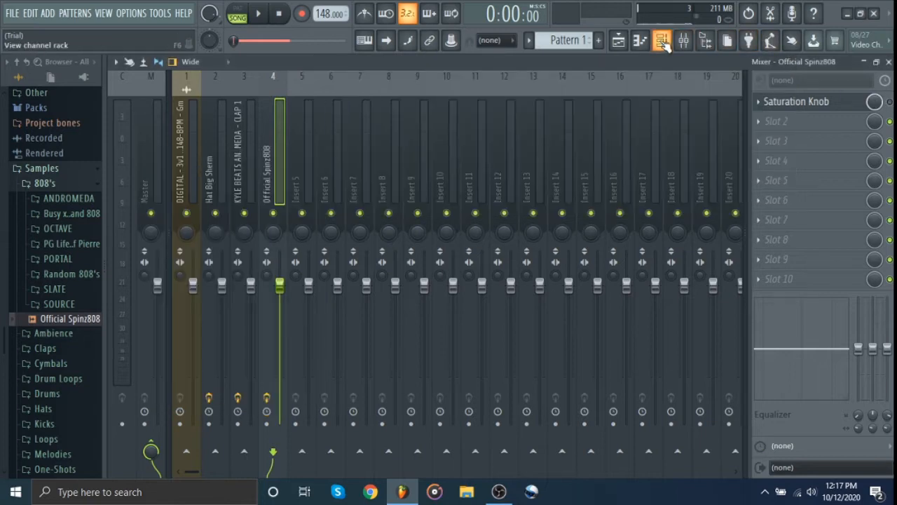
click(661, 41)
click(405, 173)
click(301, 449)
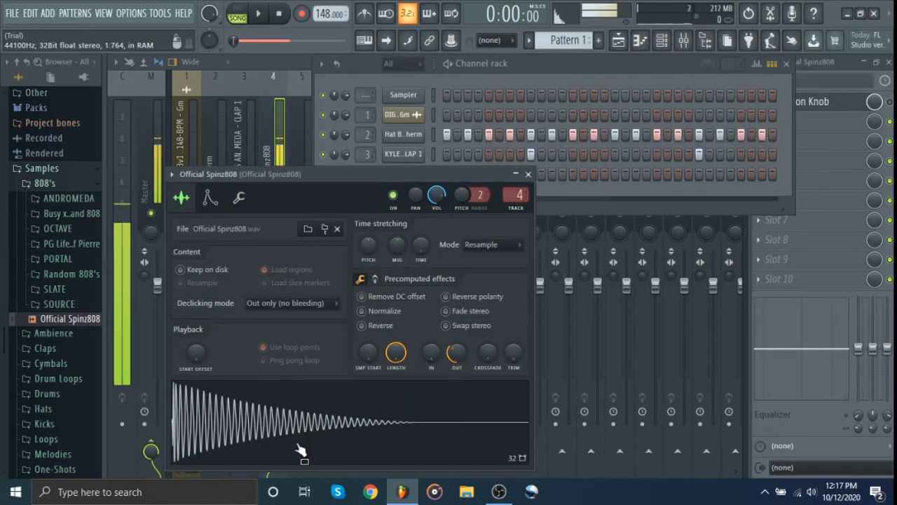
click(886, 82)
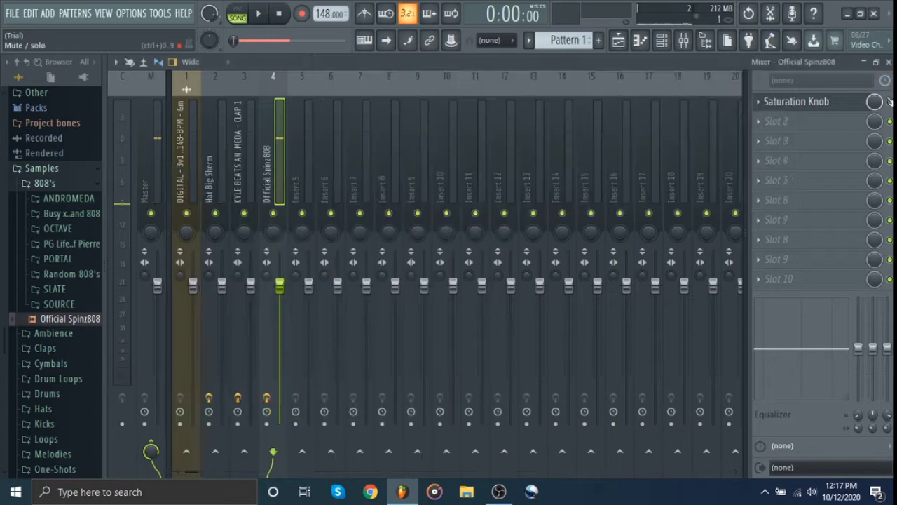
click(662, 41)
click(404, 174)
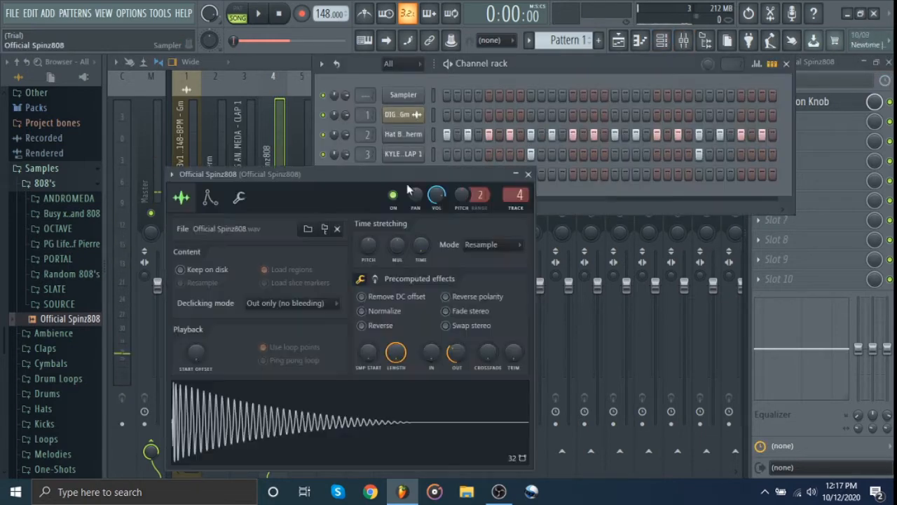
click(367, 411)
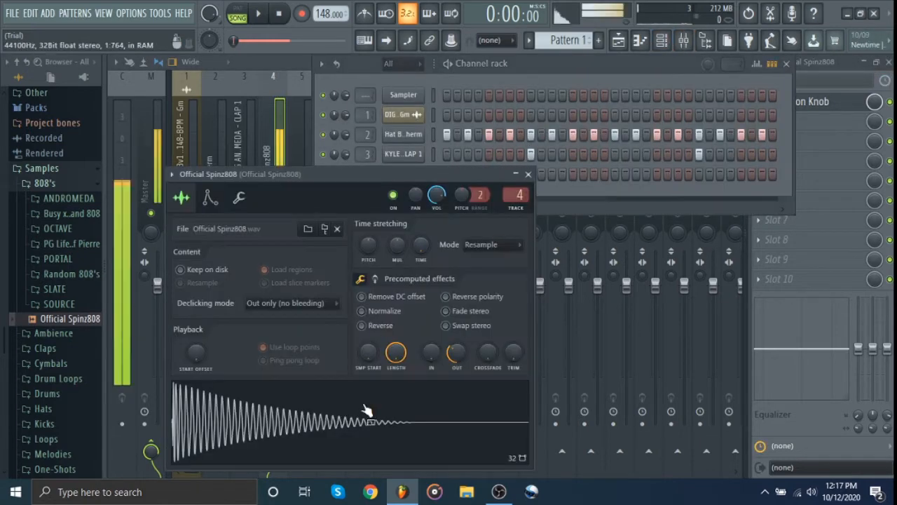
Step: Close the channel settings, mixer and Saturation Knob windows and open the Official Spinz808 channel in the piano roll
click(531, 174)
click(829, 61)
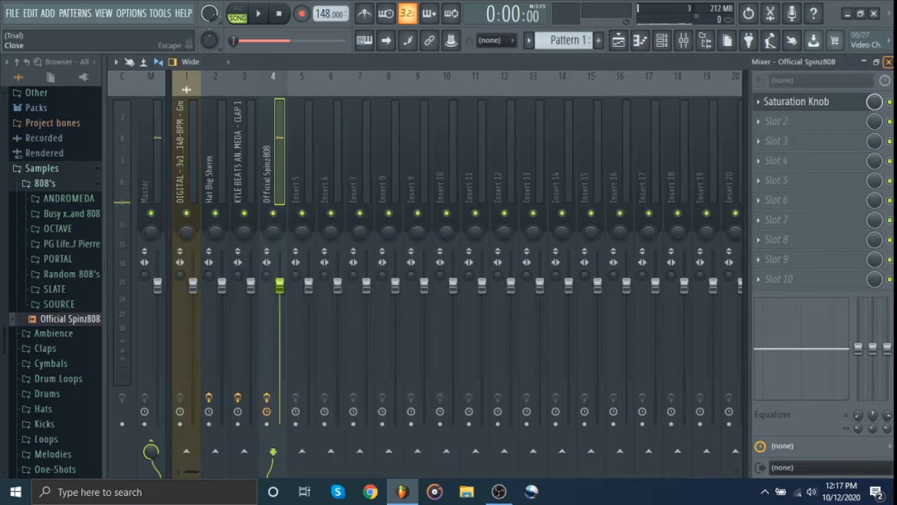
click(888, 61)
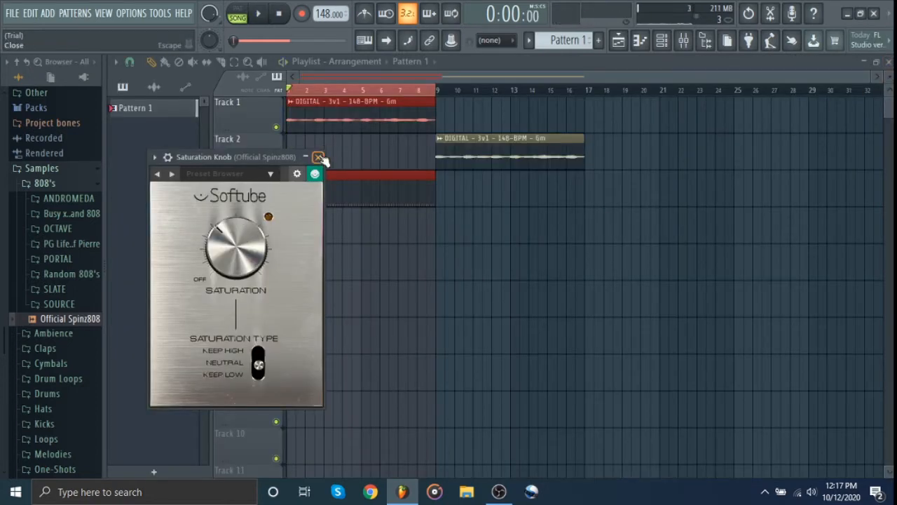
click(664, 41)
click(663, 41)
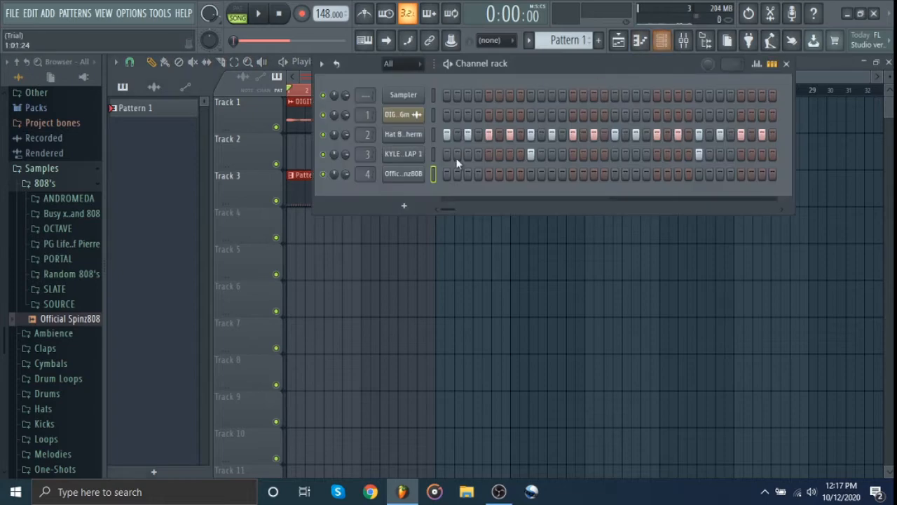
right_click(415, 175)
click(444, 175)
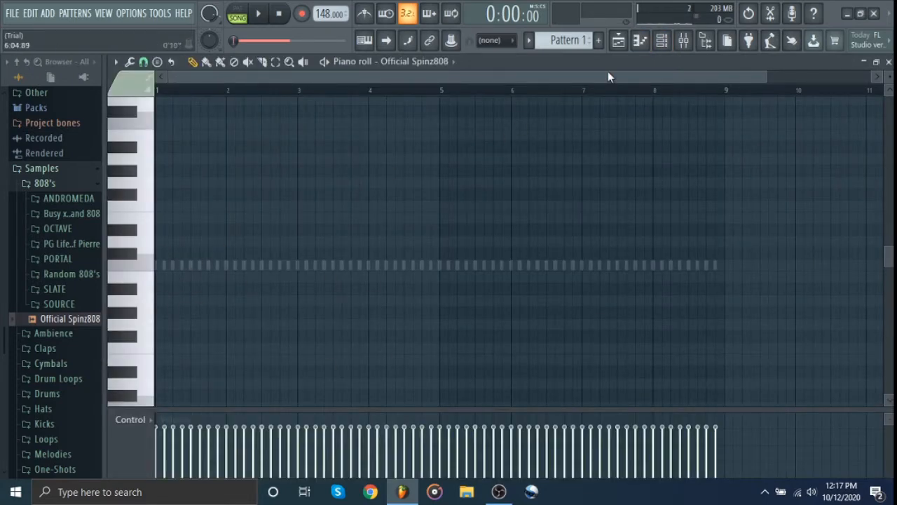
Step: Check the DIGITAL loop's channel settings for its file name and key
click(661, 41)
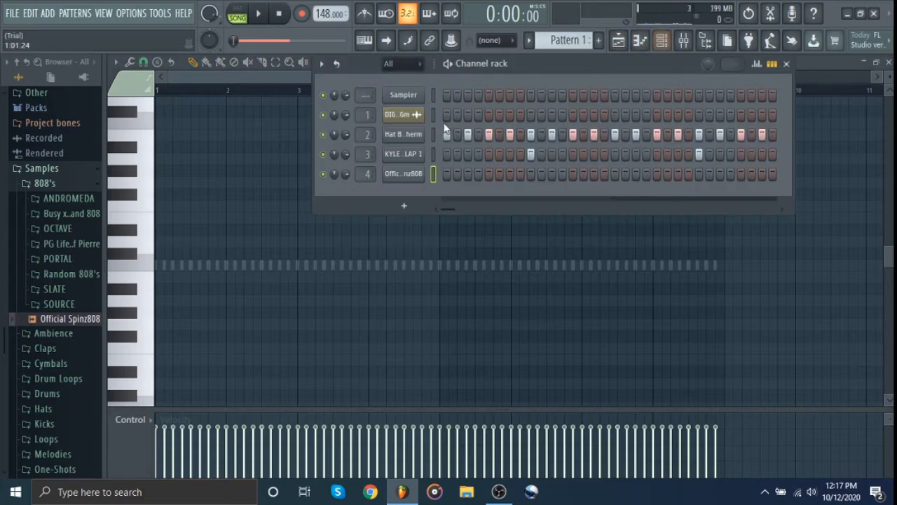
click(413, 130)
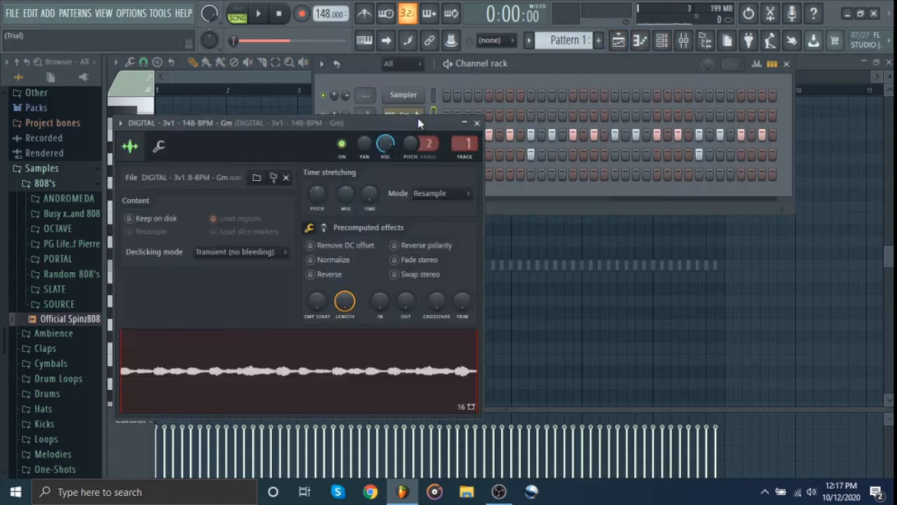
click(478, 124)
click(786, 63)
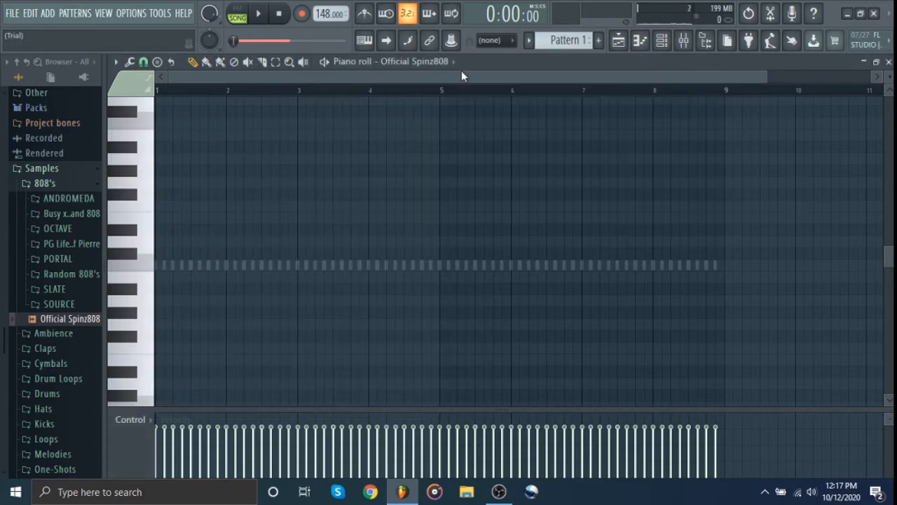
Step: Stamp a Minor Natural (Aeolian) scale starting on G3 at bar 1 in the Sampler channel's piano roll
click(430, 64)
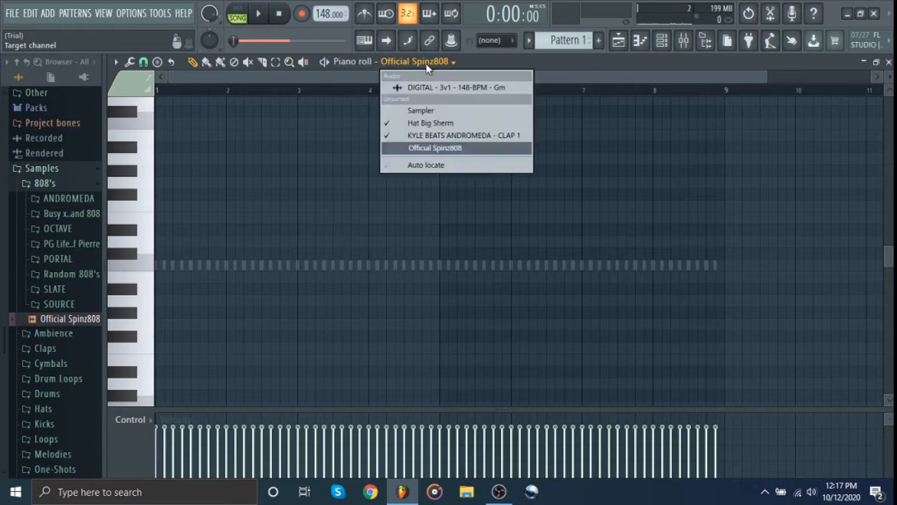
click(424, 106)
click(157, 63)
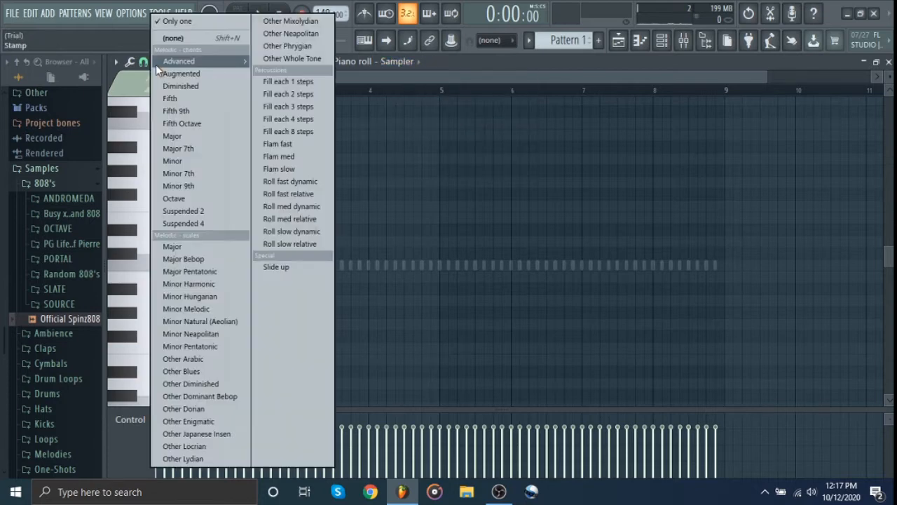
click(195, 322)
scroll(195, 324, down, 3)
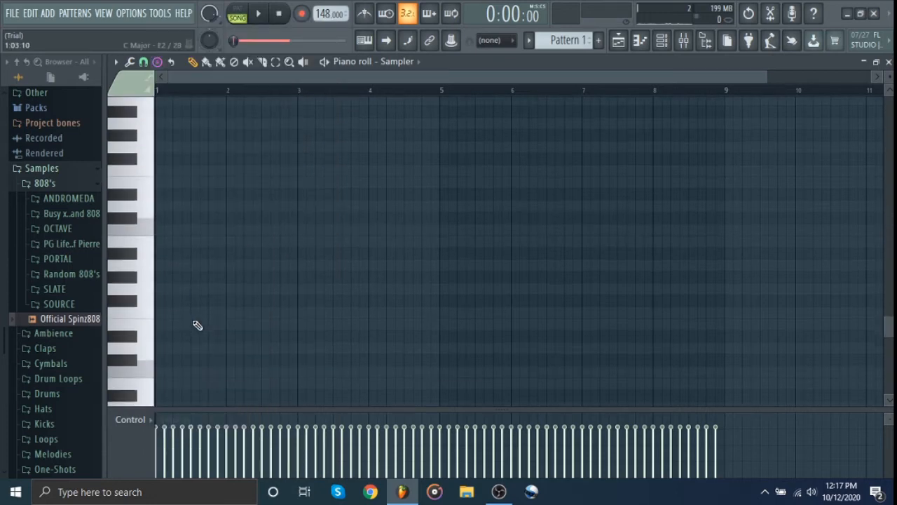
click(162, 258)
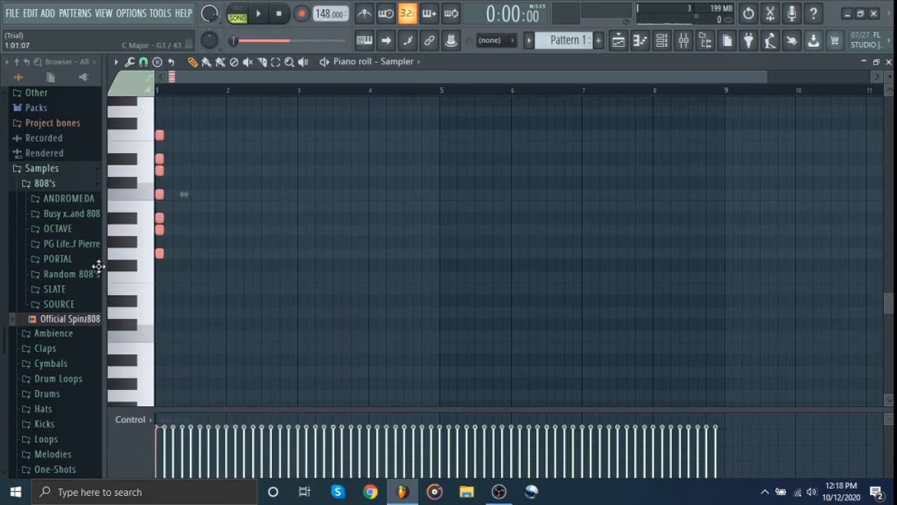
Step: Copy the stamped G minor scale into the octaves above and below to fill the Sampler's keyboard range
scroll(167, 275, up, 5)
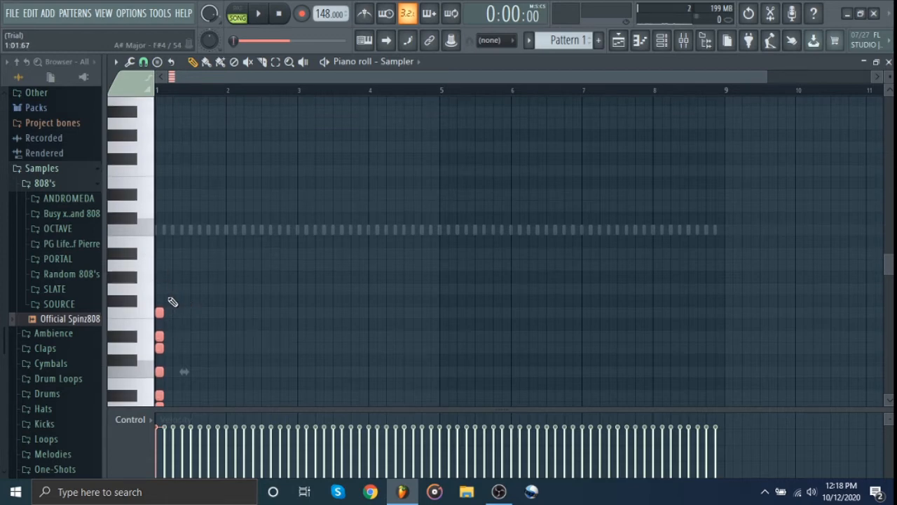
key(ctrl+Up)
key(ctrl+v)
key(ctrl+Up)
key(ctrl+Up)
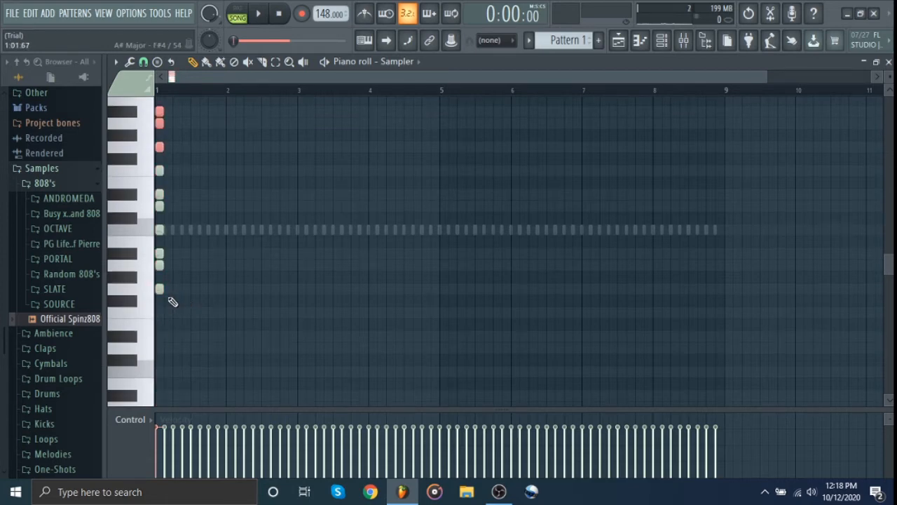
key(ctrl+v)
key(Delete)
key(ctrl+z)
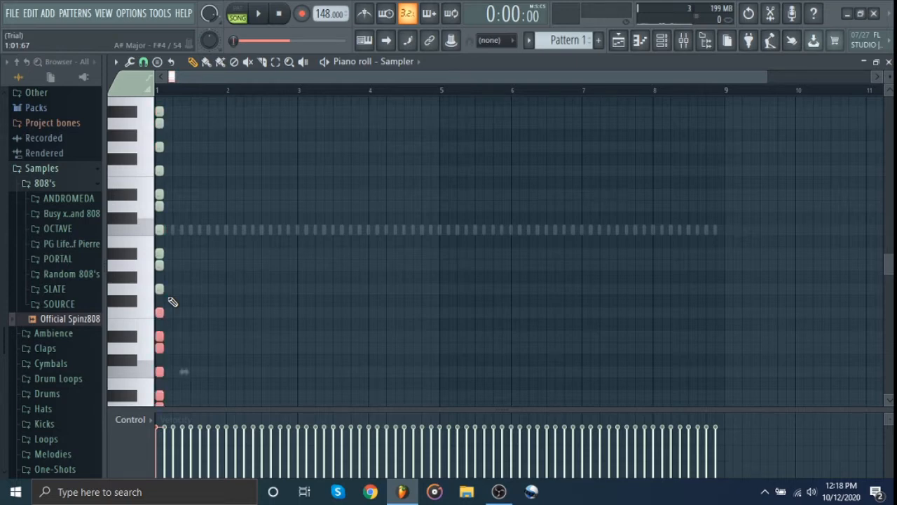
key(ctrl+z)
key(ctrl+z)
key(ctrl+z)
key(ctrl+z)
key(ctrl+z)
key(ctrl+z)
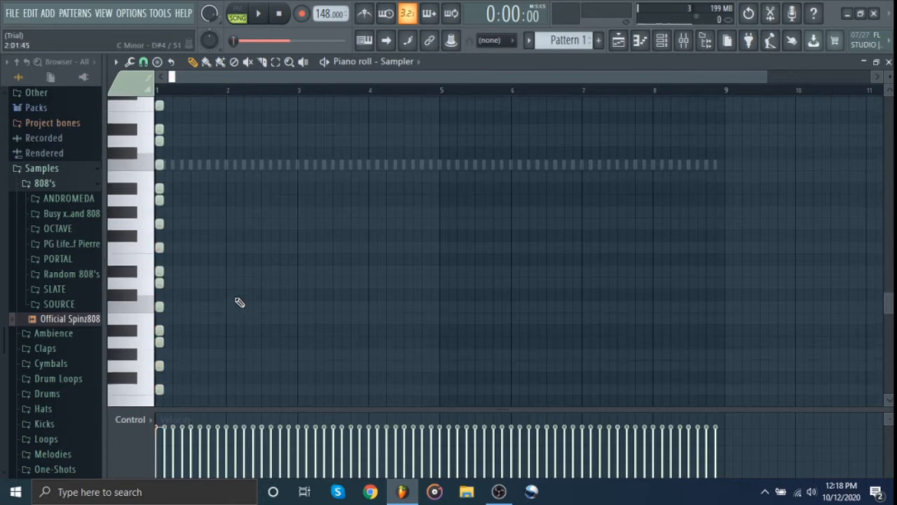
Step: Extend all the Sampler's scale notes together to a length of eight bars and deselect them
key(ctrl+a)
scroll(238, 304, down, 1)
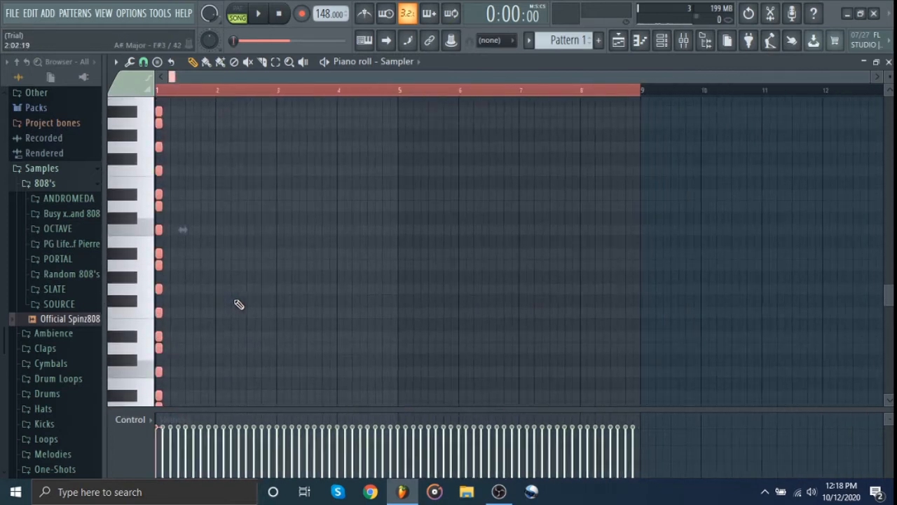
drag(163, 265, 642, 265)
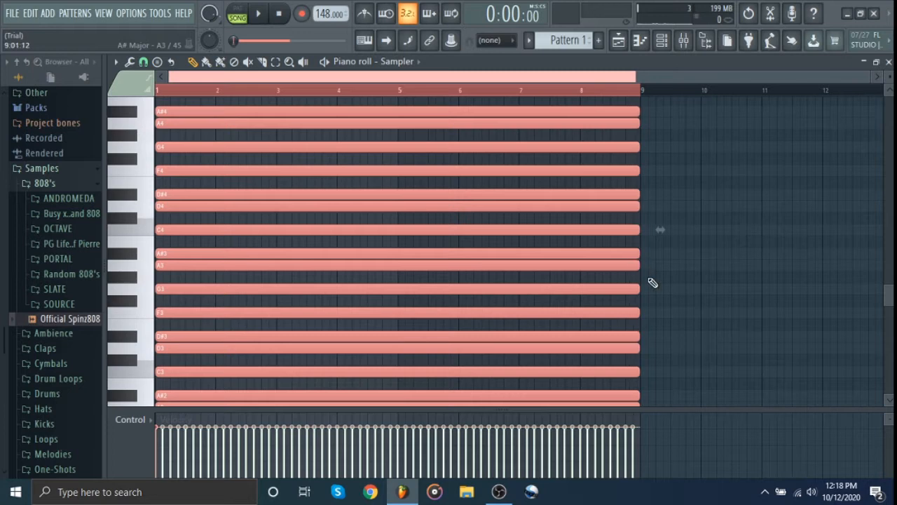
key(ctrl+d)
Step: Add an eight-bar G5 note at bar 1 in the Official Spinz808 piano roll, following the ghost scale
click(425, 63)
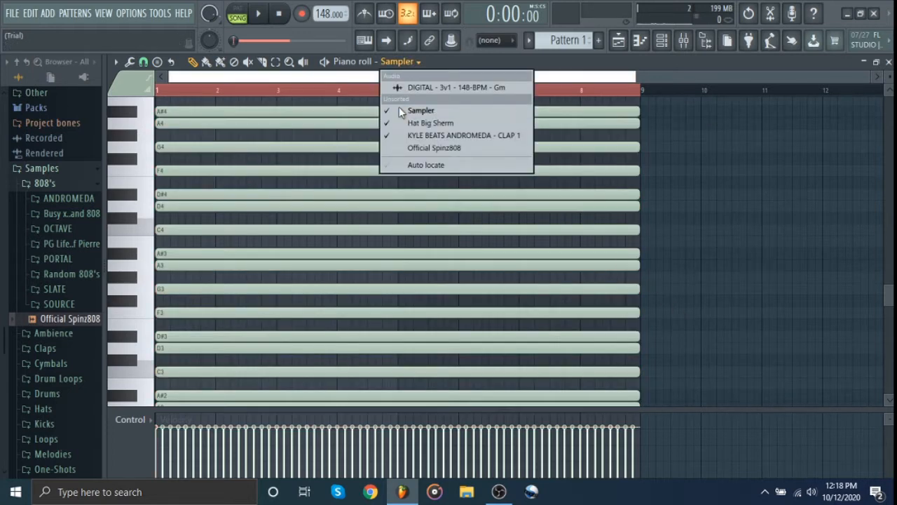
click(406, 151)
scroll(334, 309, up, 2)
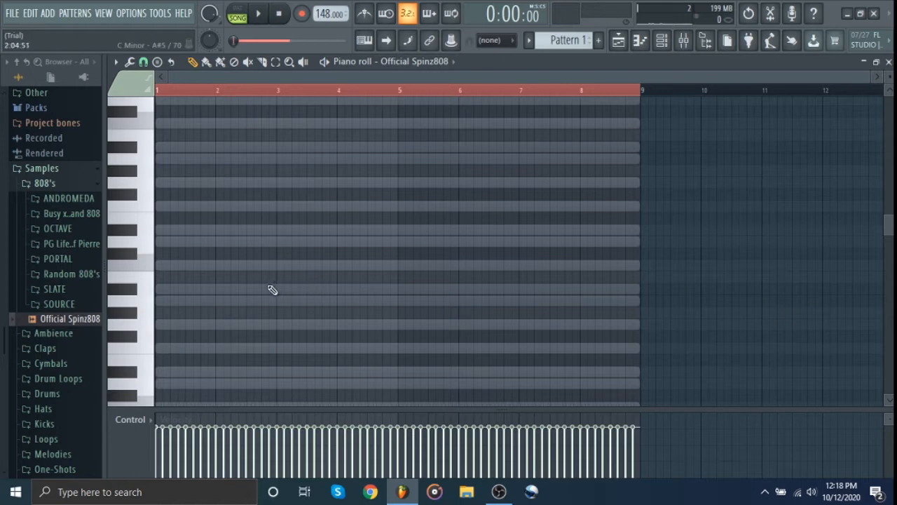
click(171, 327)
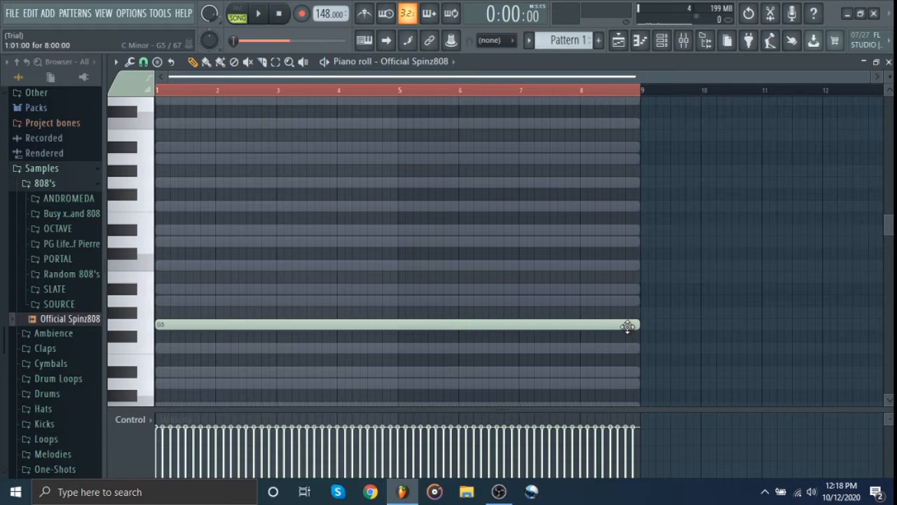
Step: Raise the 808 note two octaves to G7 and play the song briefly to hear it
key(ctrl+Up)
key(ctrl+Up)
key(space)
scroll(633, 331, up, 8)
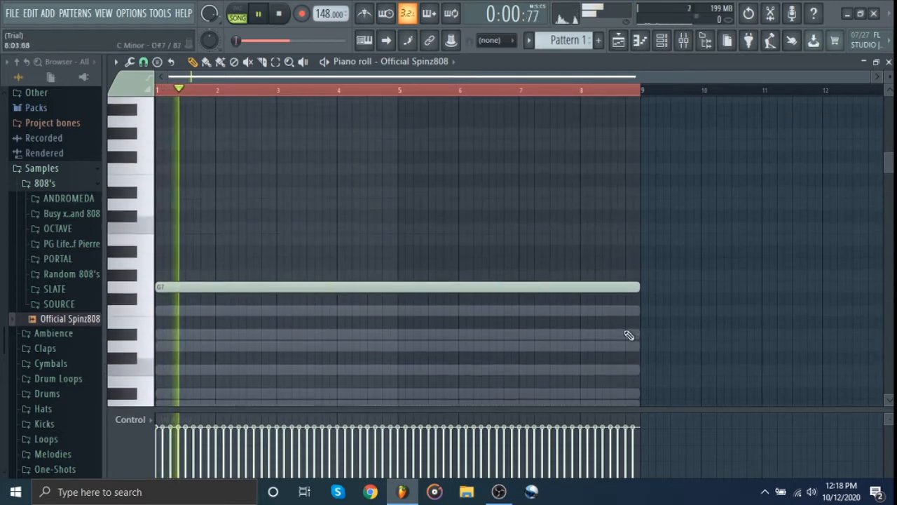
key(space)
Step: Duplicate the Sampler's top scale notes, G6 to F7, one octave higher to extend the scale guide
scroll(624, 329, down, 1)
click(454, 61)
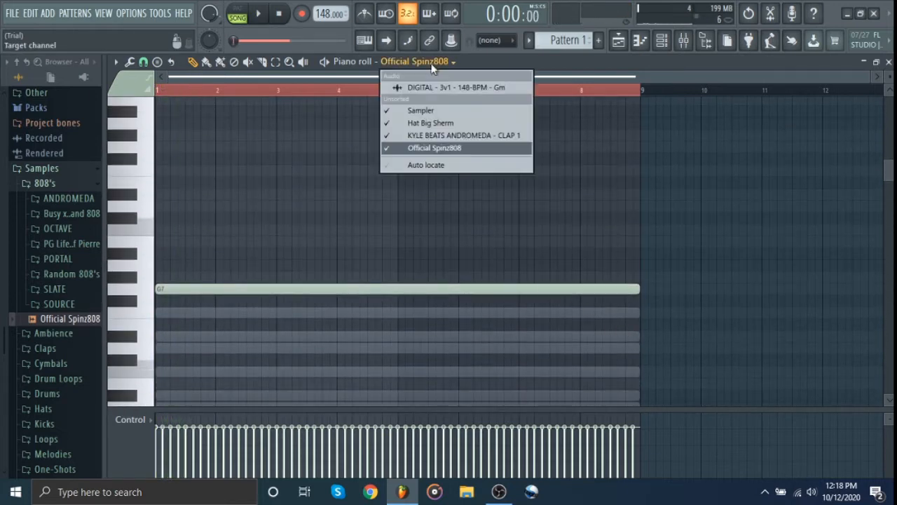
click(420, 107)
scroll(241, 235, down, 2)
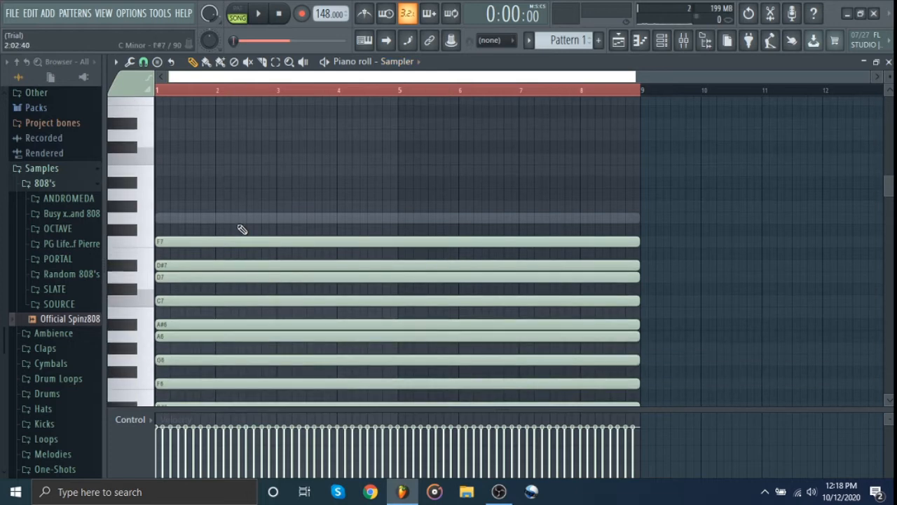
drag(232, 212, 191, 354)
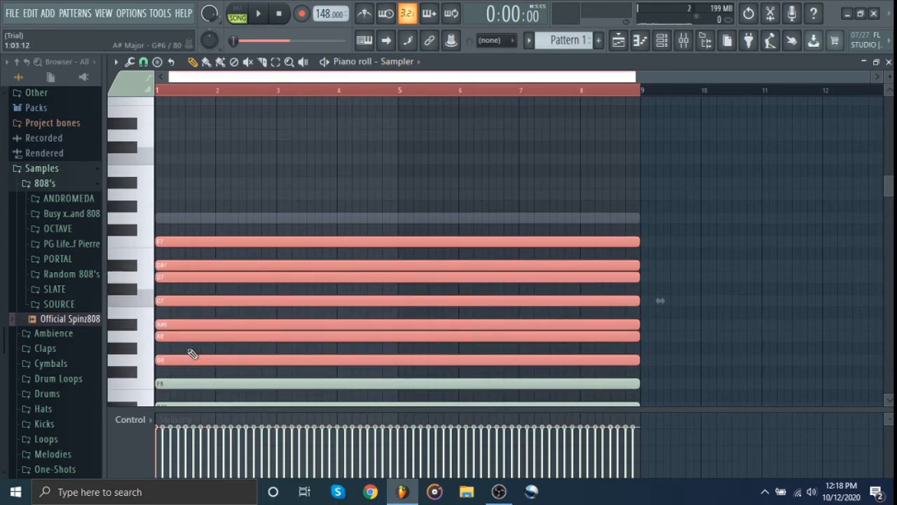
key(ctrl+Up)
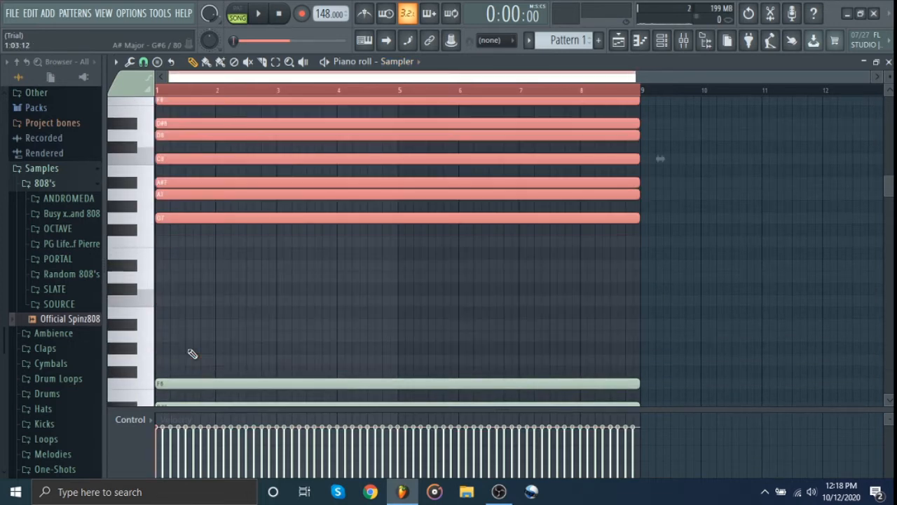
key(ctrl+Down)
key(ctrl+c)
key(ctrl+Up)
key(ctrl+v)
key(ctrl+d)
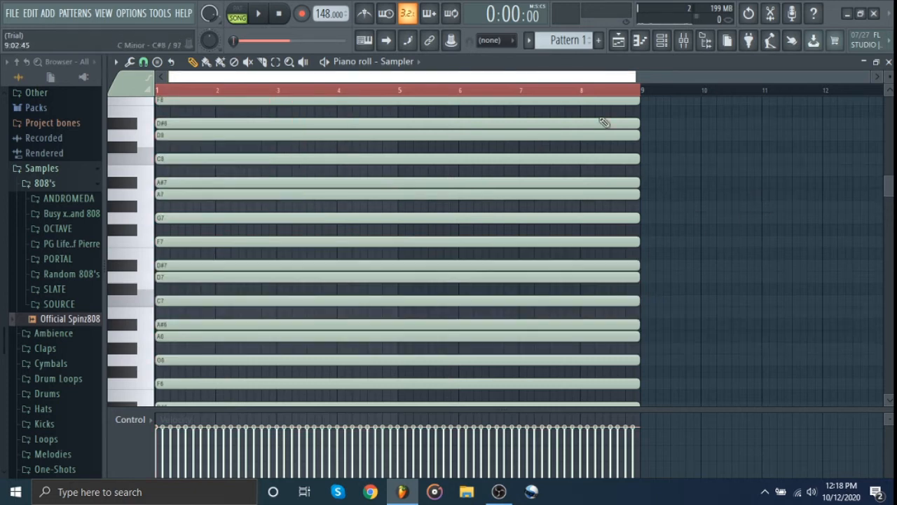
Step: Shorten the G7 note in the Official Spinz808 piano roll to one bar and play it with the melody
click(397, 60)
click(403, 149)
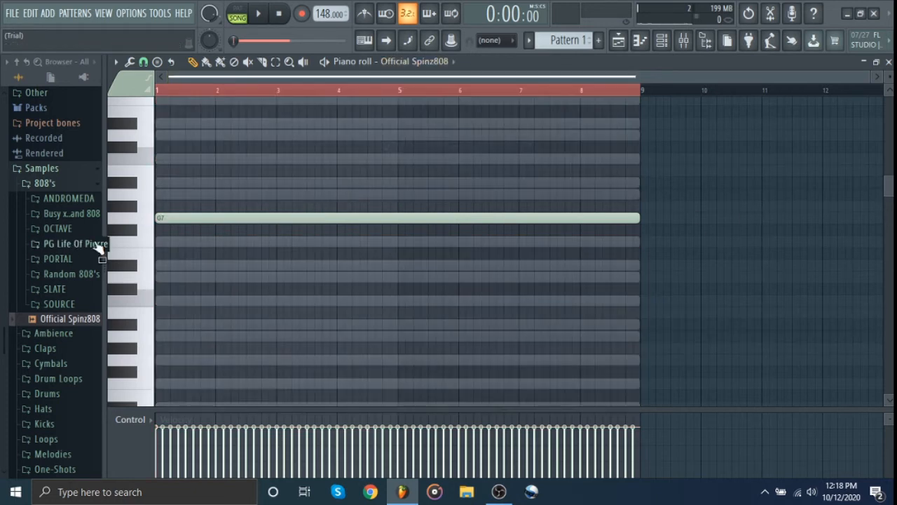
drag(638, 215, 214, 228)
key(space)
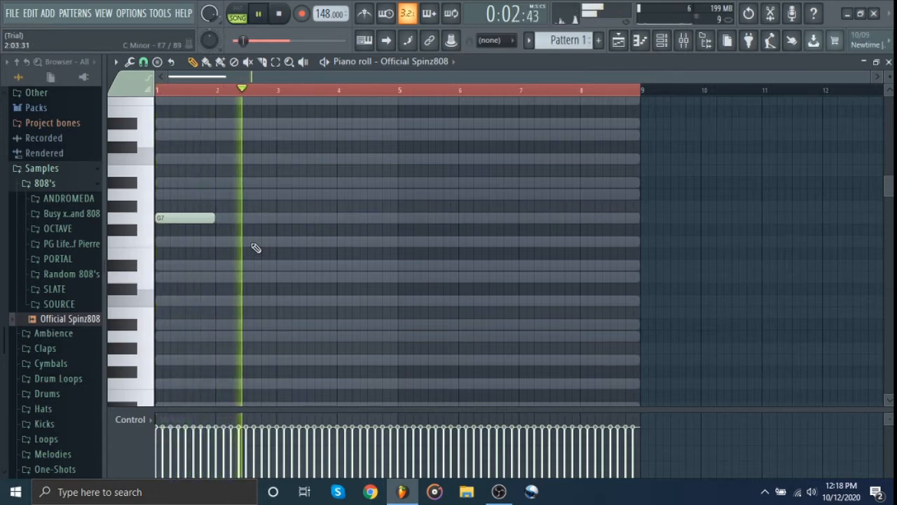
key(space)
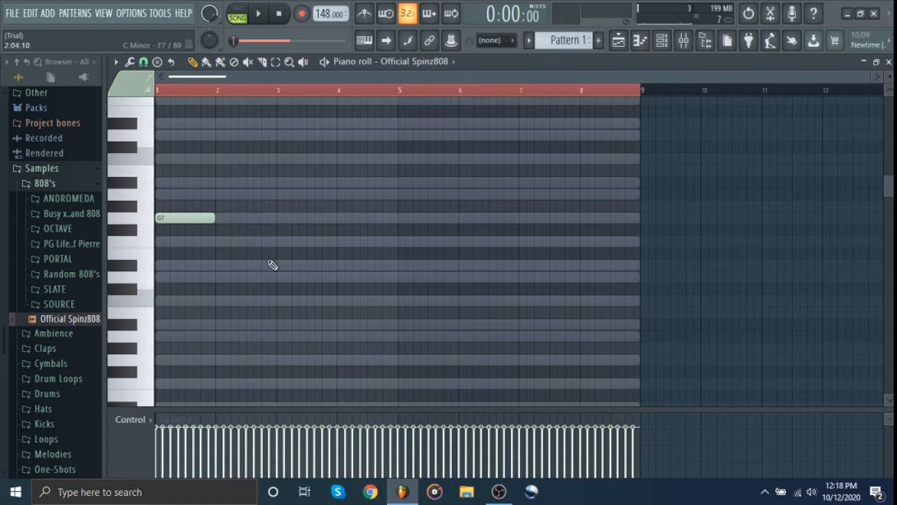
Step: Add two consecutive short F7 notes to the 808 pattern in bar 3, the first starting on beat 2
scroll(272, 266, up, 2)
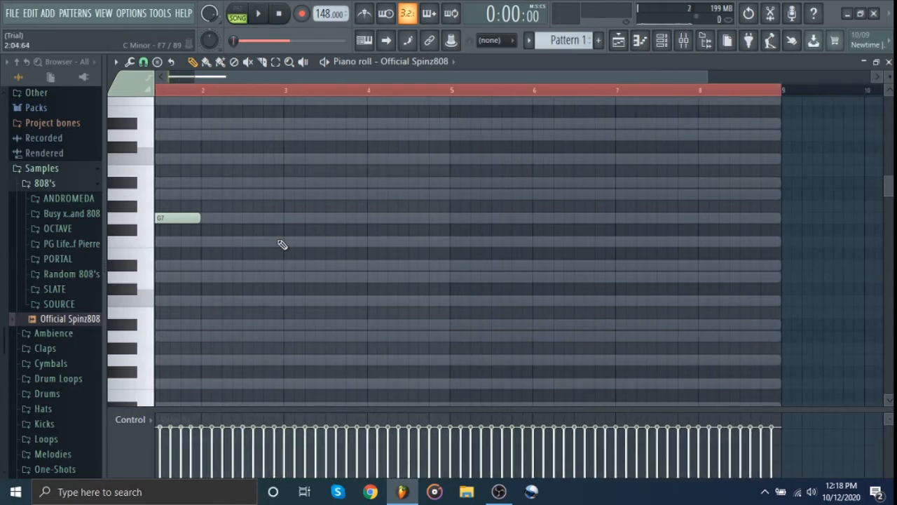
click(306, 242)
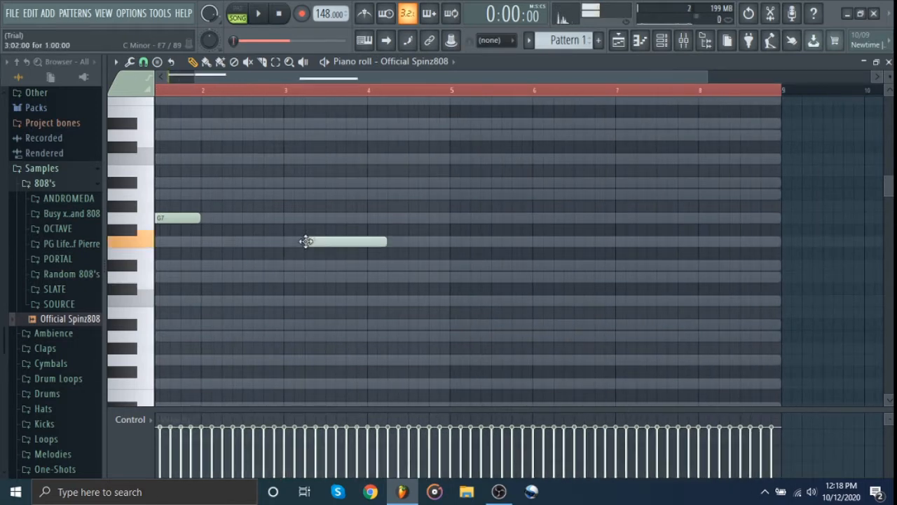
drag(317, 243, 320, 243)
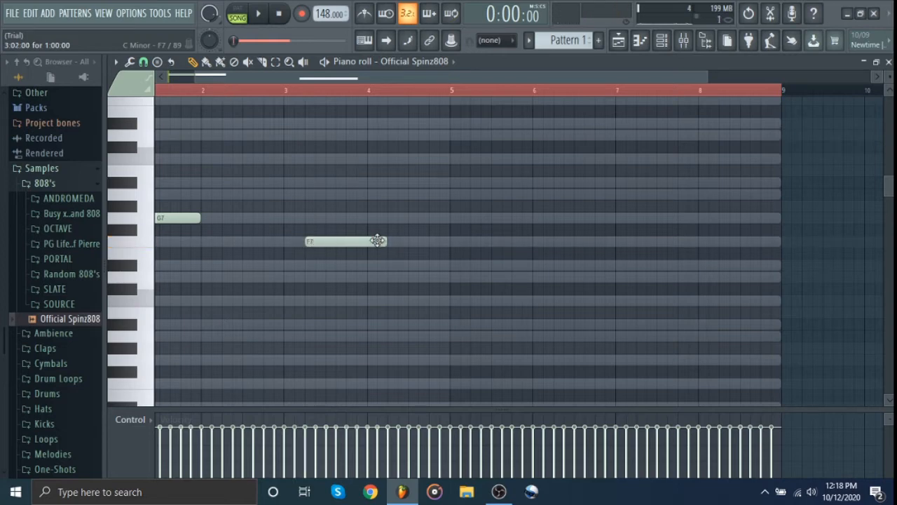
drag(388, 244, 332, 249)
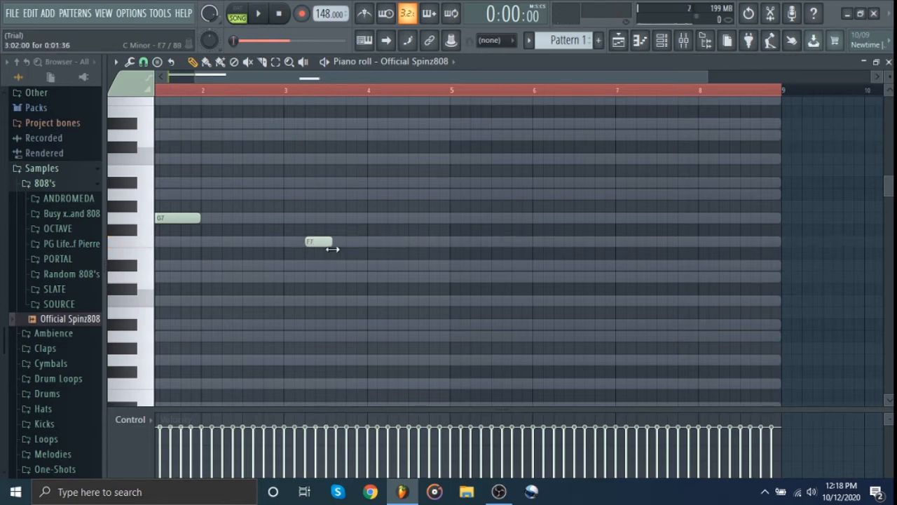
click(335, 245)
scroll(336, 292, up, 3)
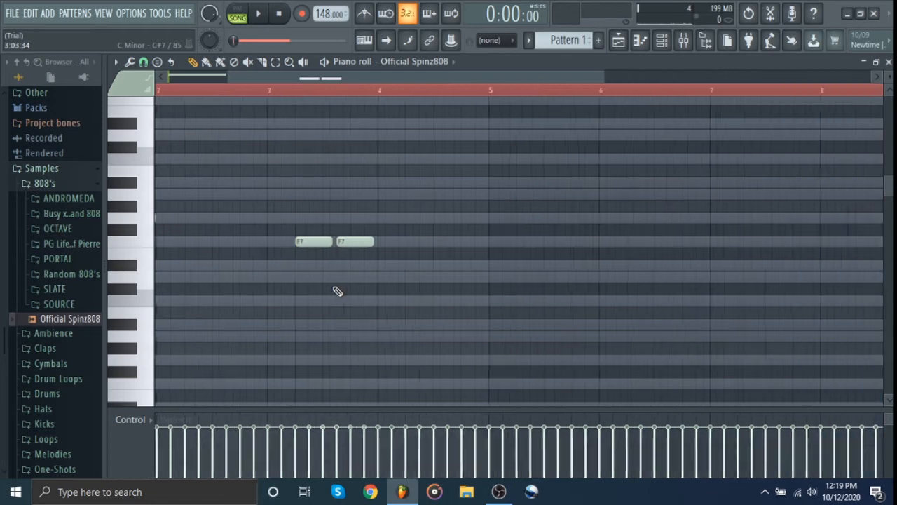
Step: Set the piano roll's snap to Step and play the song to hear the 808 pattern with the melody
scroll(337, 291, down, 2)
click(143, 61)
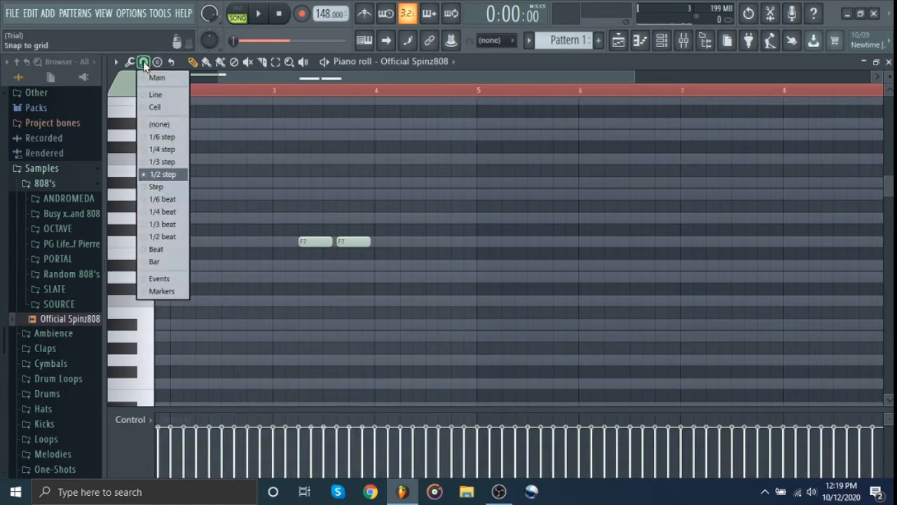
click(158, 187)
scroll(356, 185, down, 2)
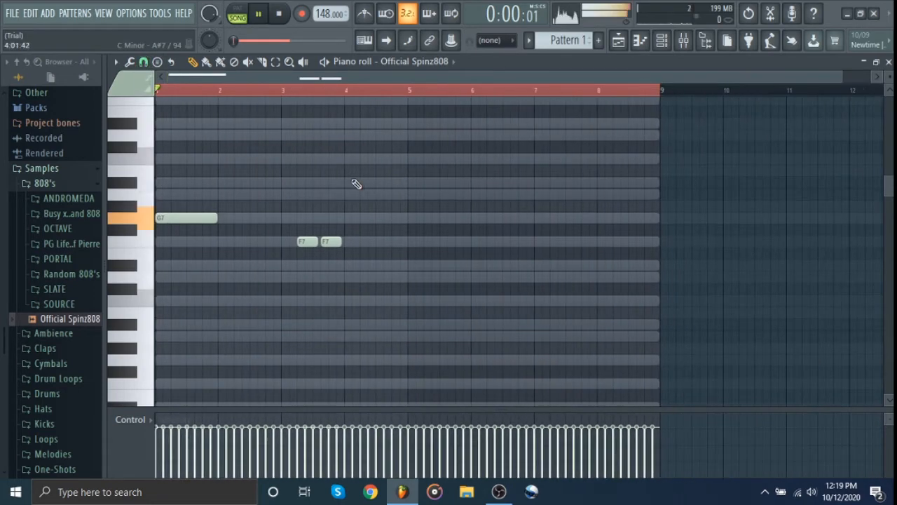
key(space)
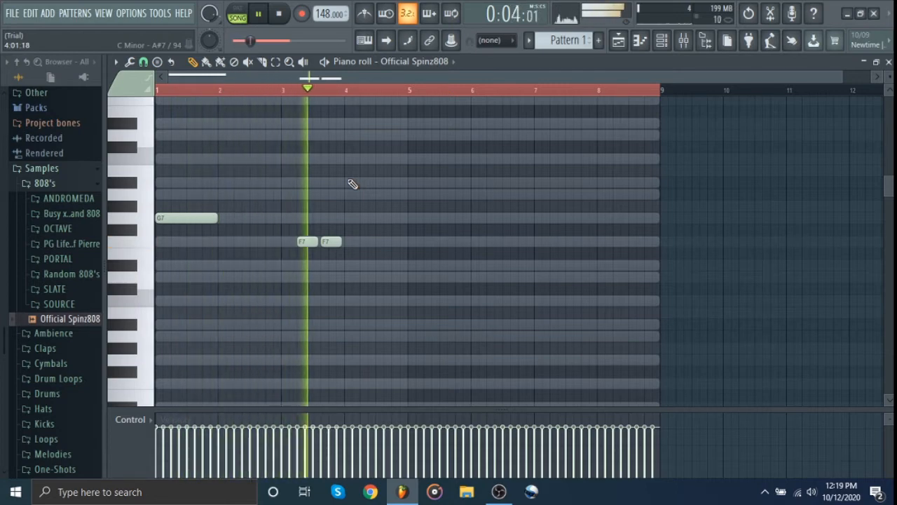
key(space)
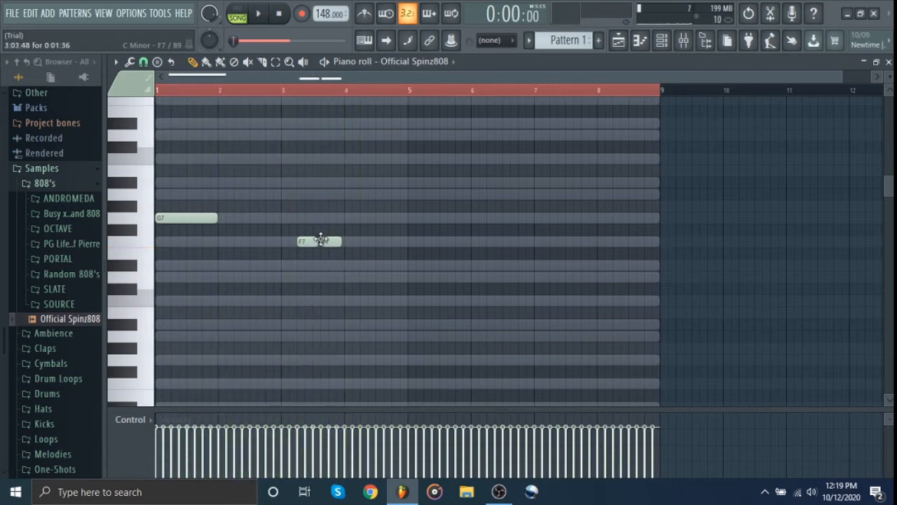
Step: Try the two short bar 3 notes at D#7 and play the song from bar 3
drag(305, 241, 333, 266)
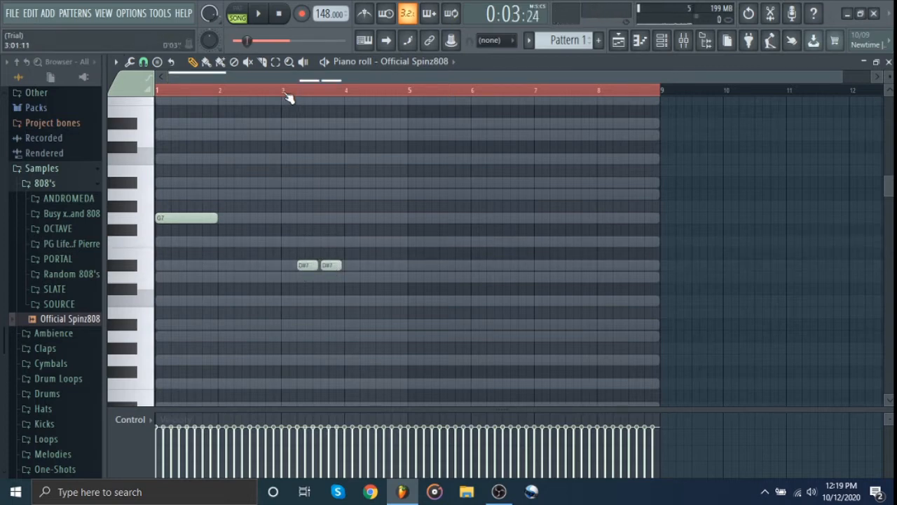
key(space)
key(space)
Step: Add a short D#7 note at the start of bar 4 and put the two short bar 3 notes on F7
click(348, 266)
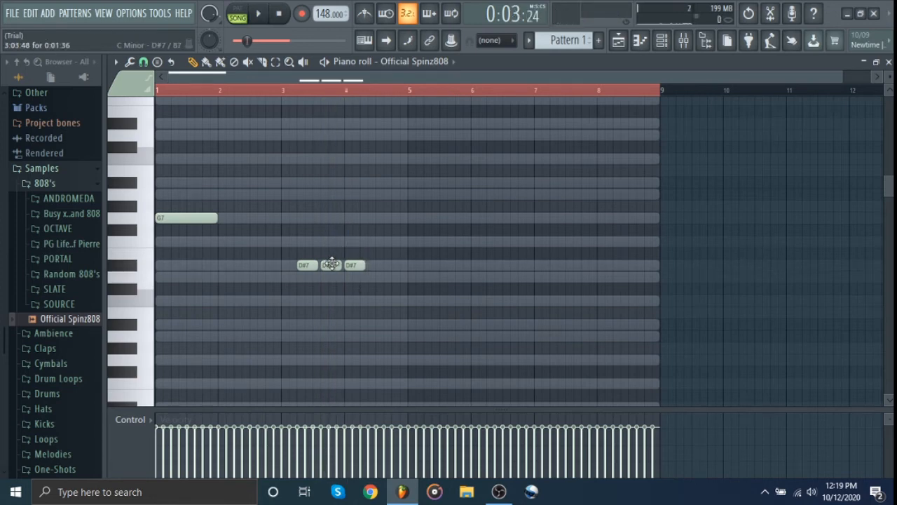
ctrl+shift+click(331, 265)
ctrl+shift+click(307, 269)
key(shift+Up)
key(shift+Up)
key(space)
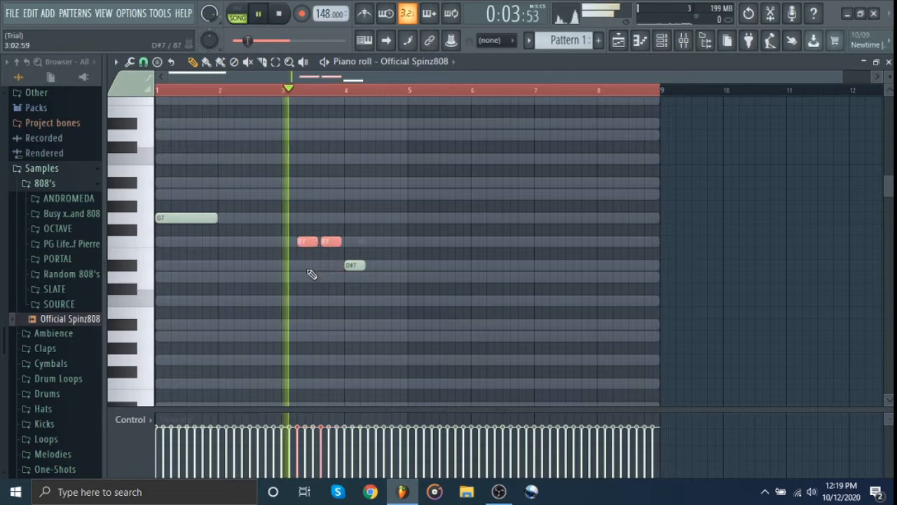
key(ctrl+d)
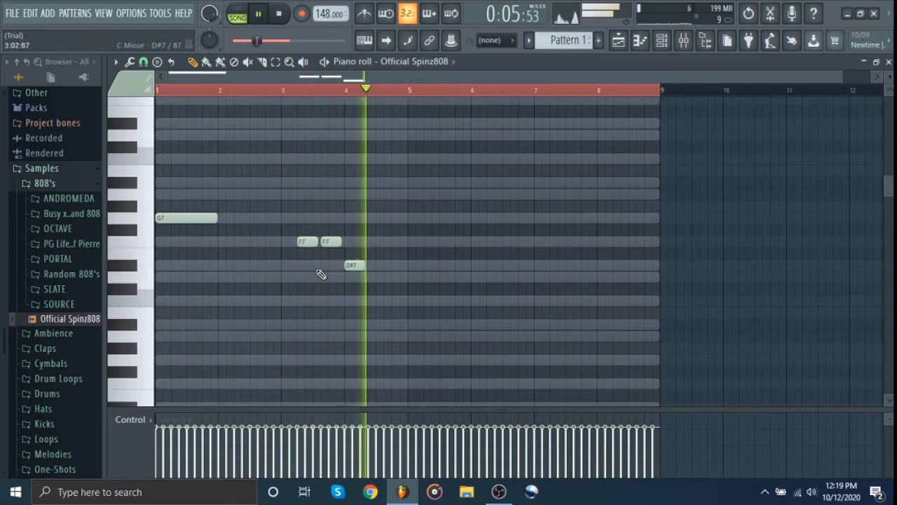
Step: Lower the short note in bar 4 to D7 and play the song from bar 3
key(space)
drag(355, 265, 359, 281)
key(space)
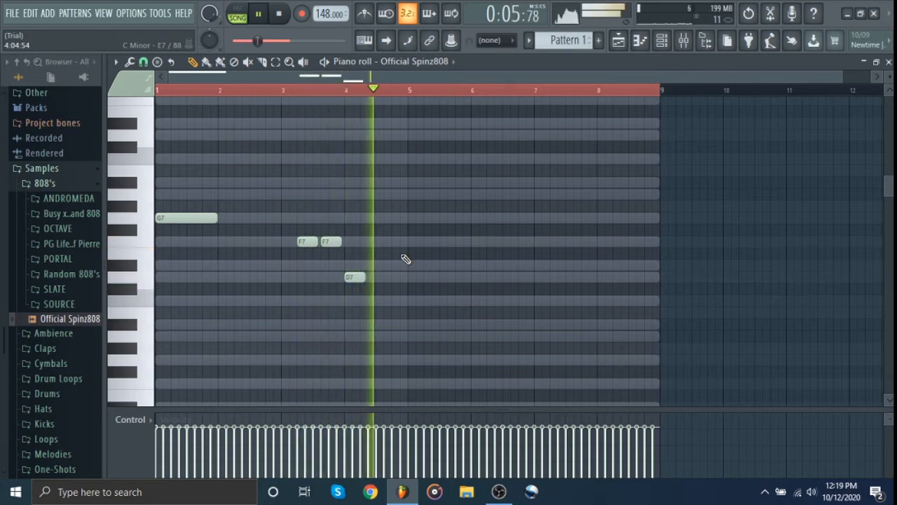
key(space)
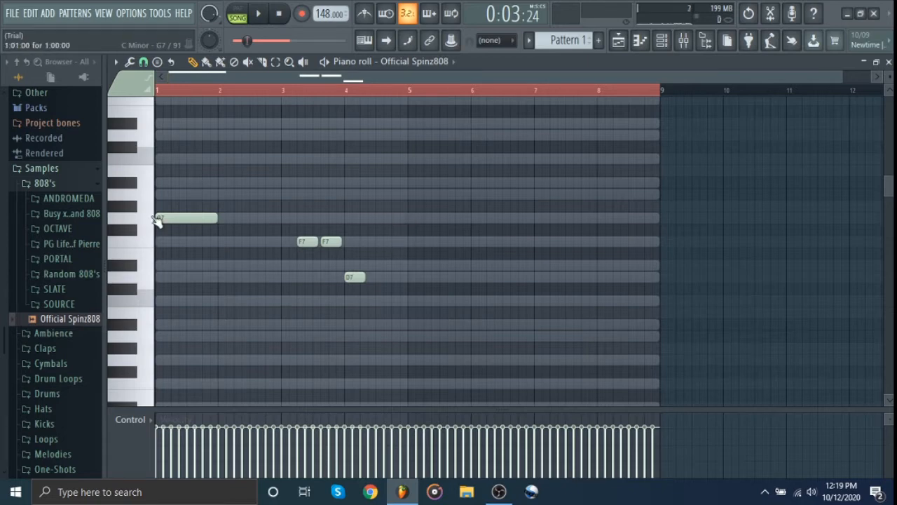
Step: Duplicate the four-bar 808 pattern so the copy starts at bar 5, and play the song to check the eight bars
drag(174, 164, 492, 390)
drag(179, 219, 430, 217)
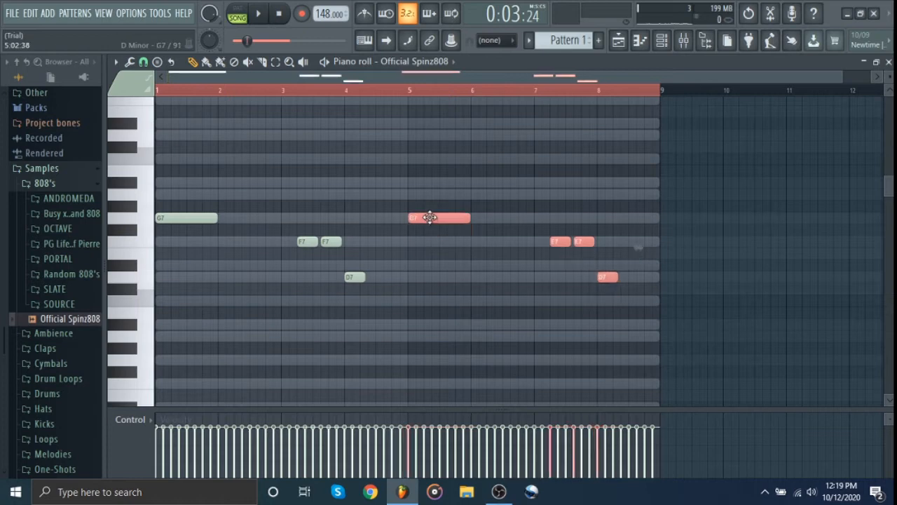
click(441, 269)
key(space)
key(space)
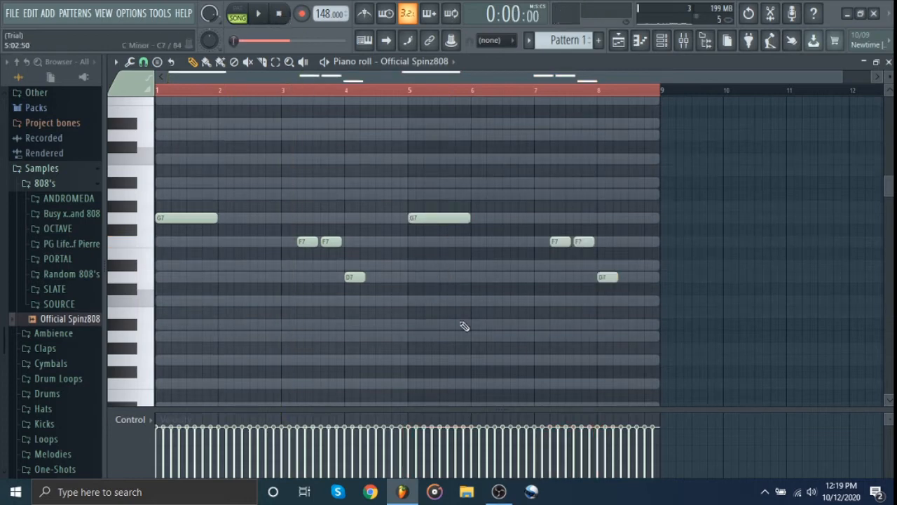
key(space)
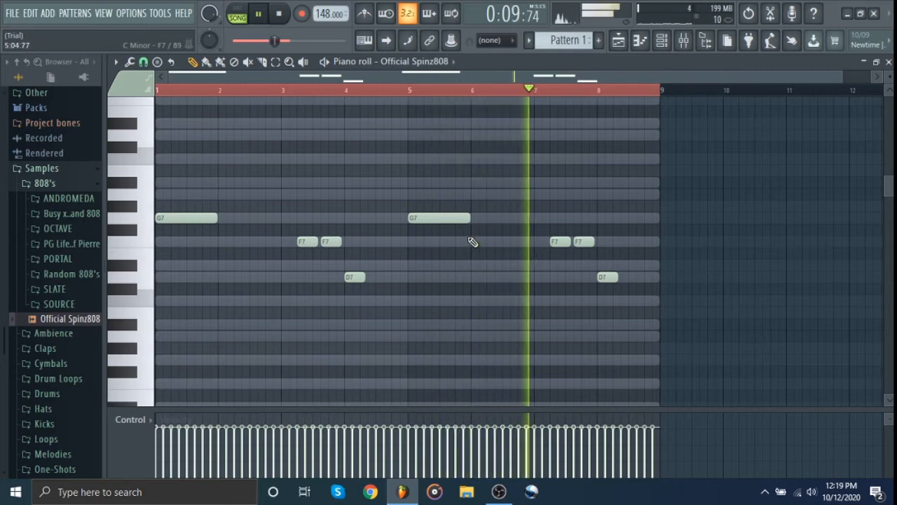
key(space)
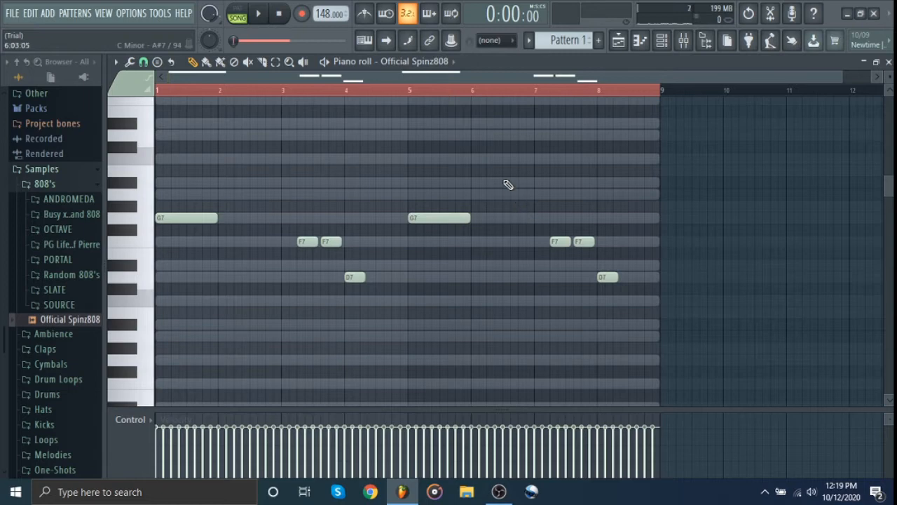
key(space)
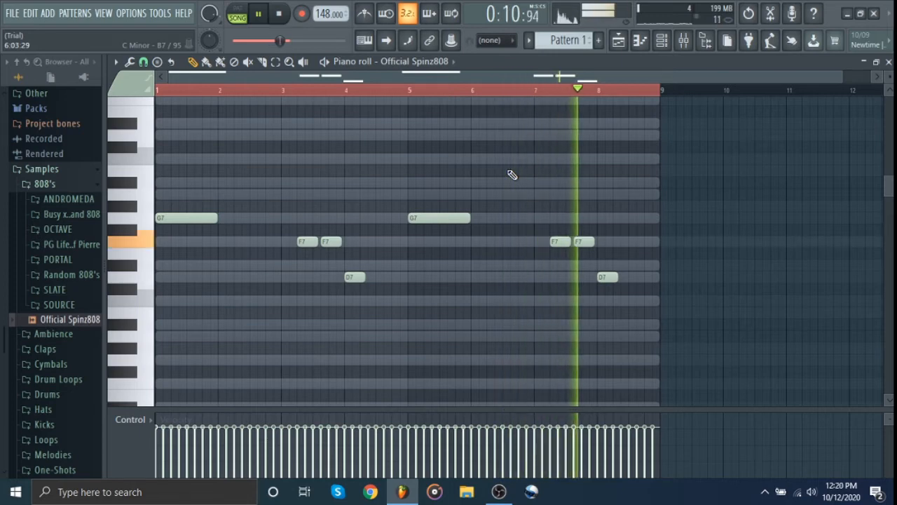
key(space)
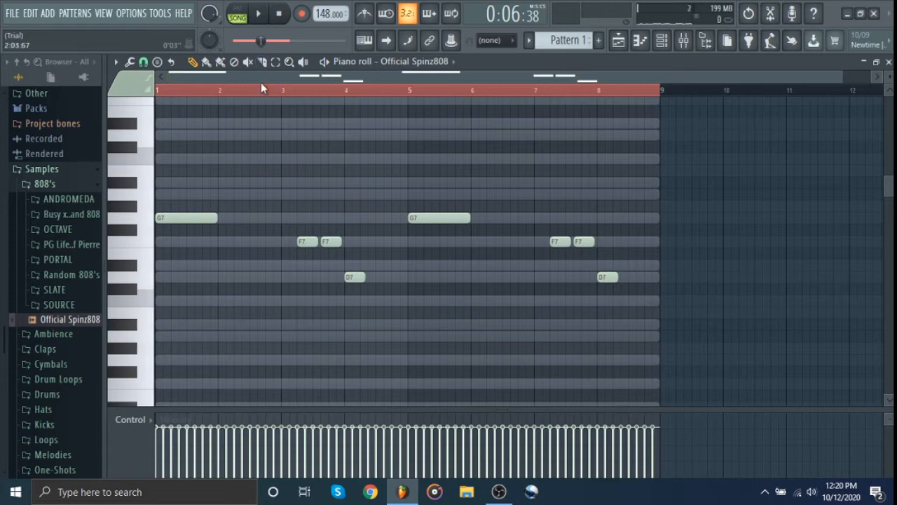
Step: Apply Quick Legato to all the 808 notes and trim the last D7 note to end exactly at bar 9
key(ctrl+l)
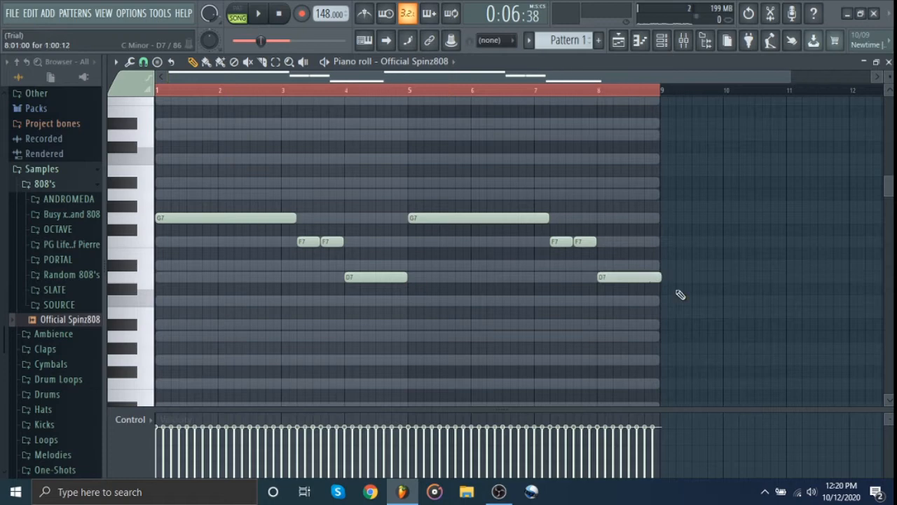
scroll(677, 329, up, 4)
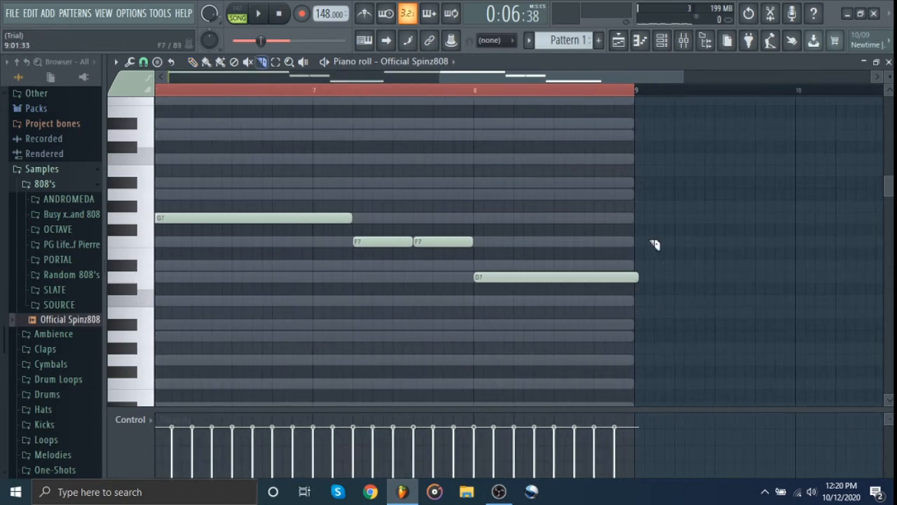
scroll(643, 371, down, 5)
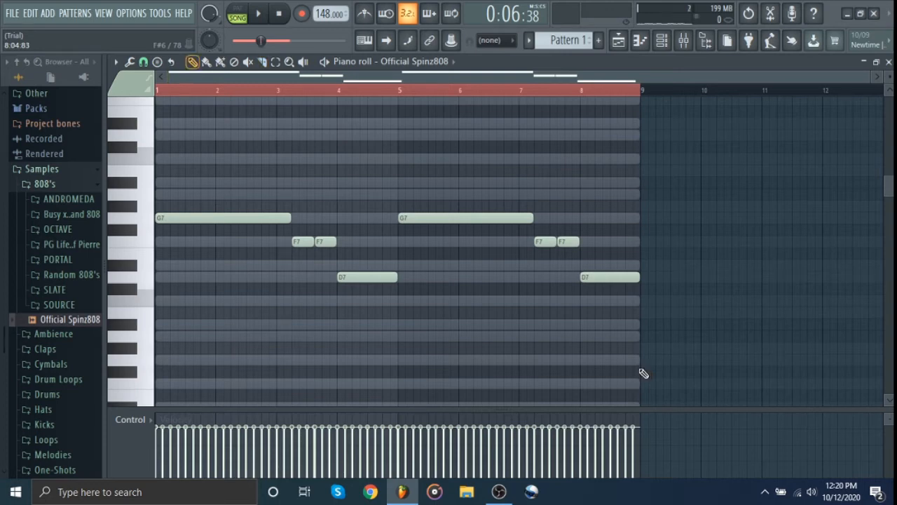
Step: Transpose all the 808 notes down two octaves, so they start on G5, and play the song briefly
key(ctrl+Down)
key(ctrl+Down)
key(space)
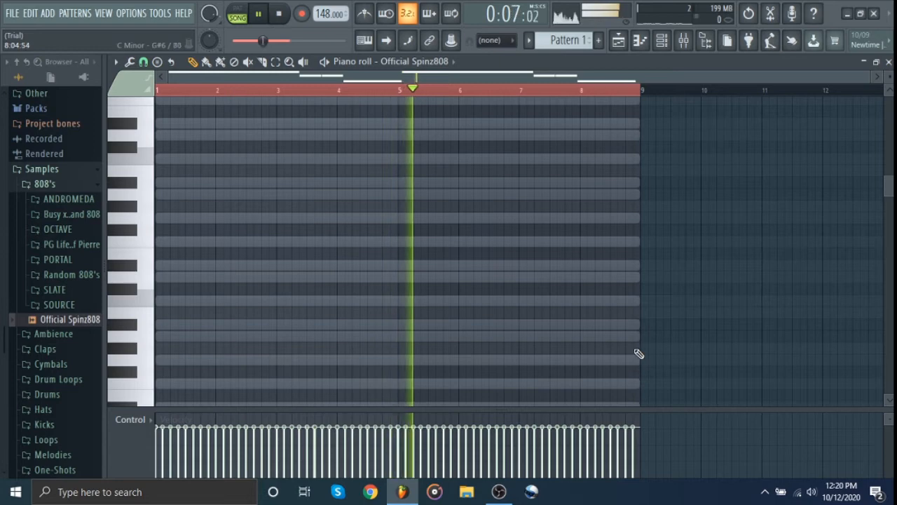
scroll(639, 355, down, 1)
key(space)
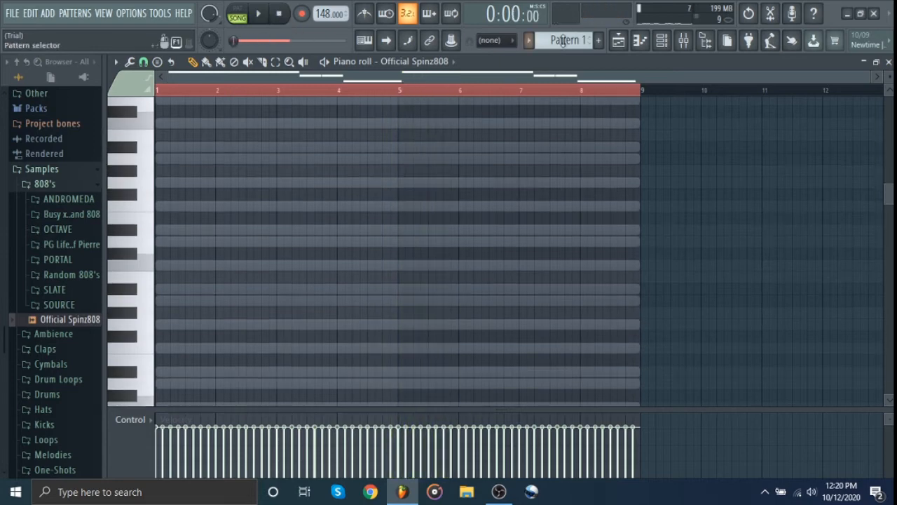
Step: Enable Cut itself on the Official Spinz808 channel and play the song to hear the 808 notes
click(662, 40)
right_click(405, 176)
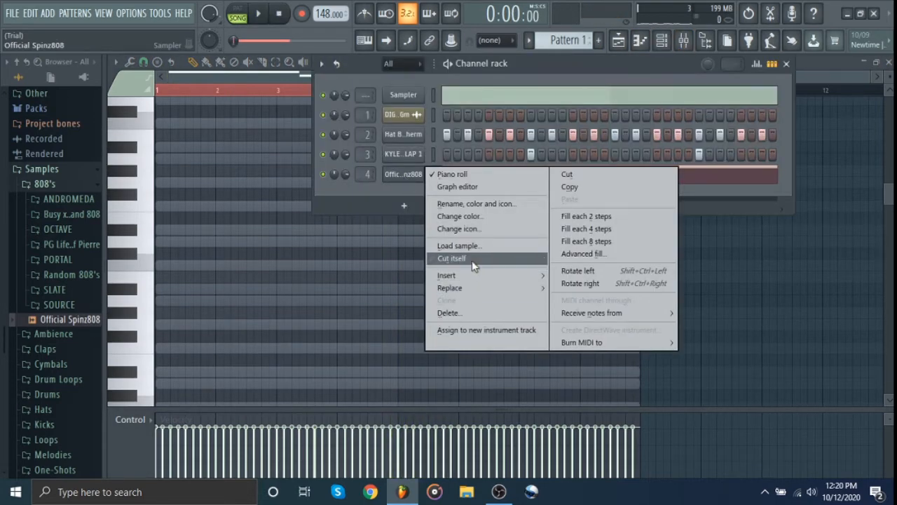
click(471, 261)
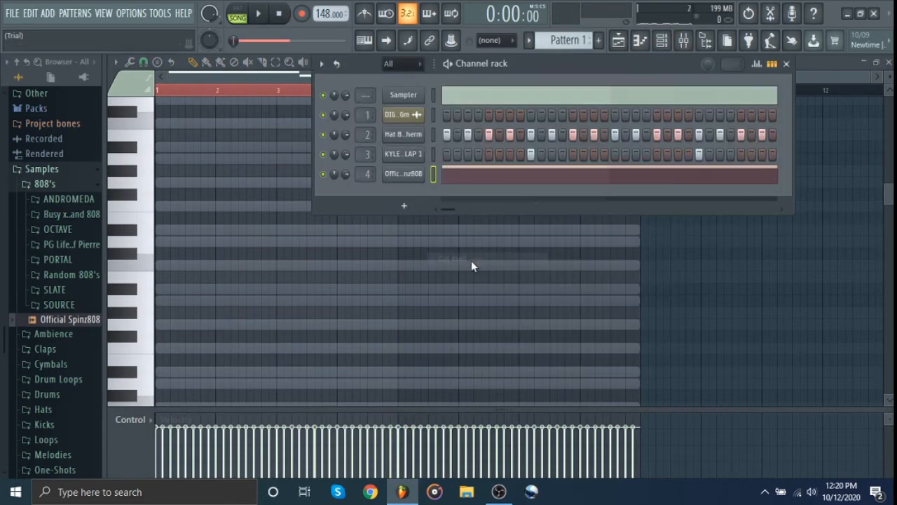
click(788, 65)
scroll(677, 214, down, 4)
key(space)
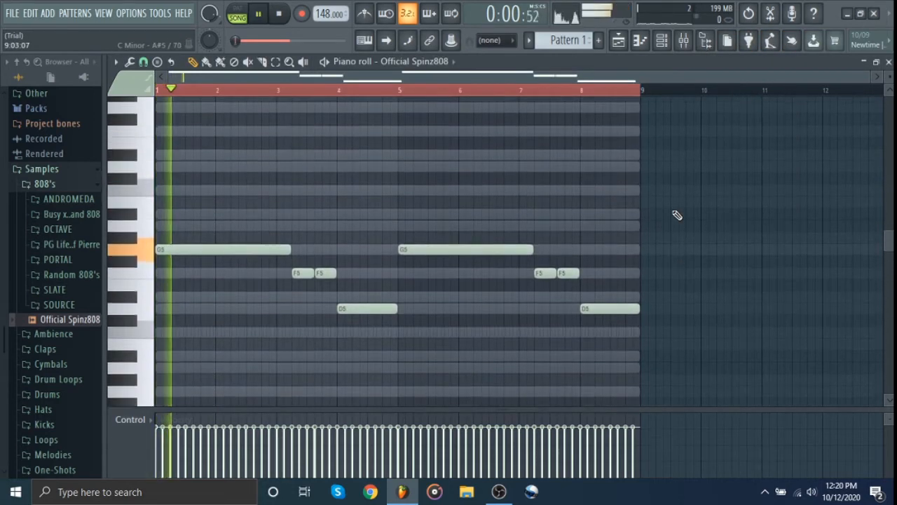
scroll(677, 215, up, 2)
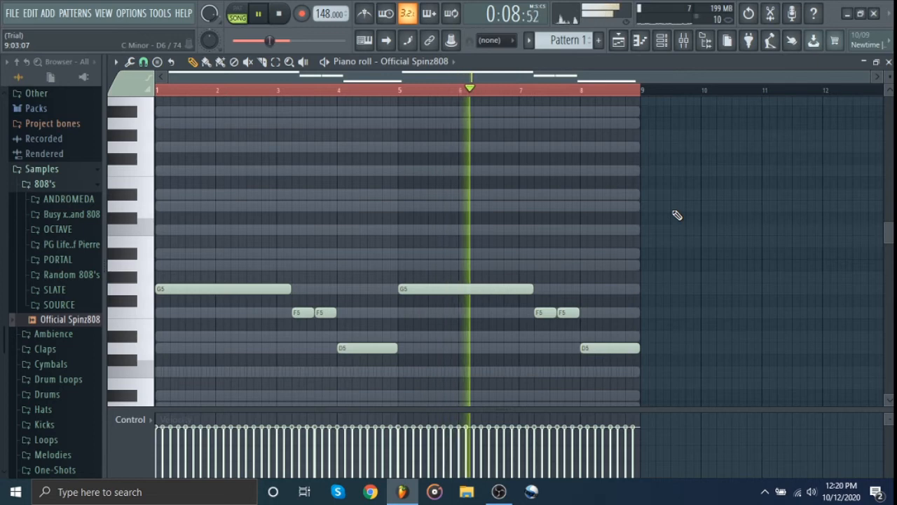
key(space)
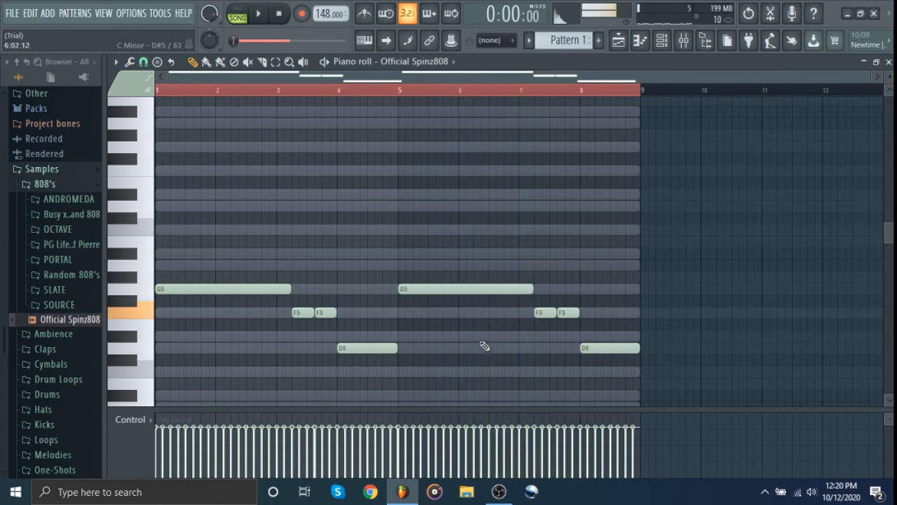
Step: Shorten the bar 5 G5 note to one and a half bars, follow it with three half-beat G5 notes, and play from bar 5
ctrl+scroll(484, 346, up, 4)
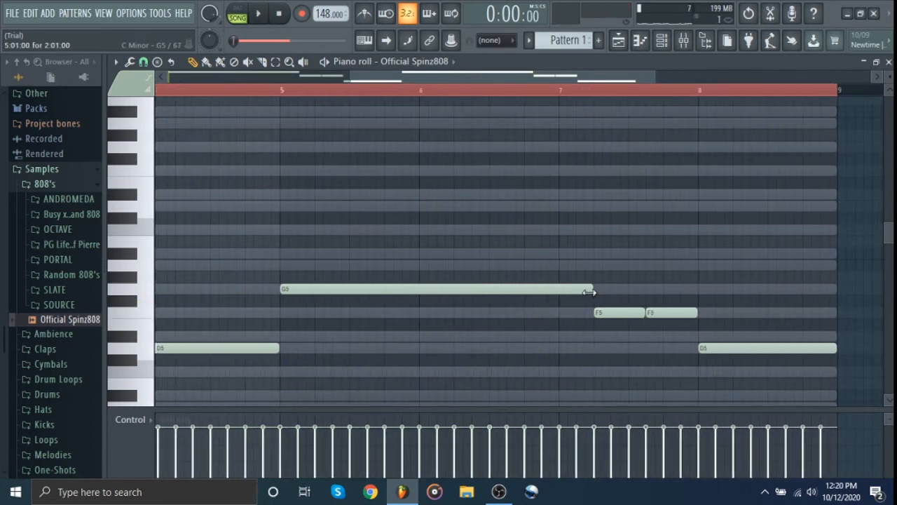
drag(589, 292, 488, 299)
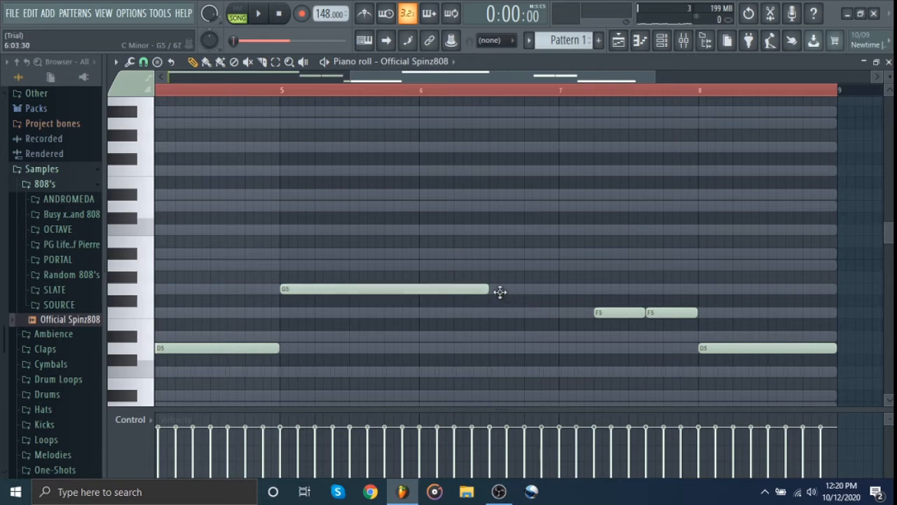
click(500, 291)
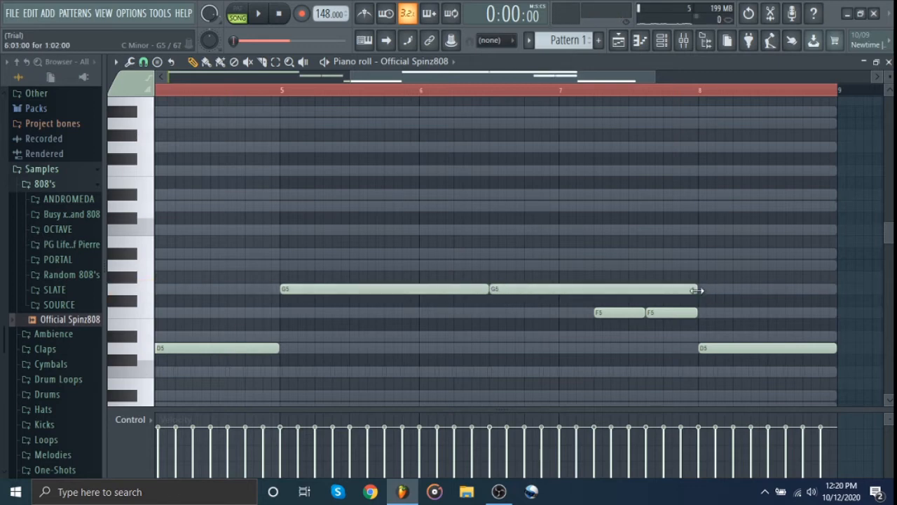
drag(696, 289, 499, 303)
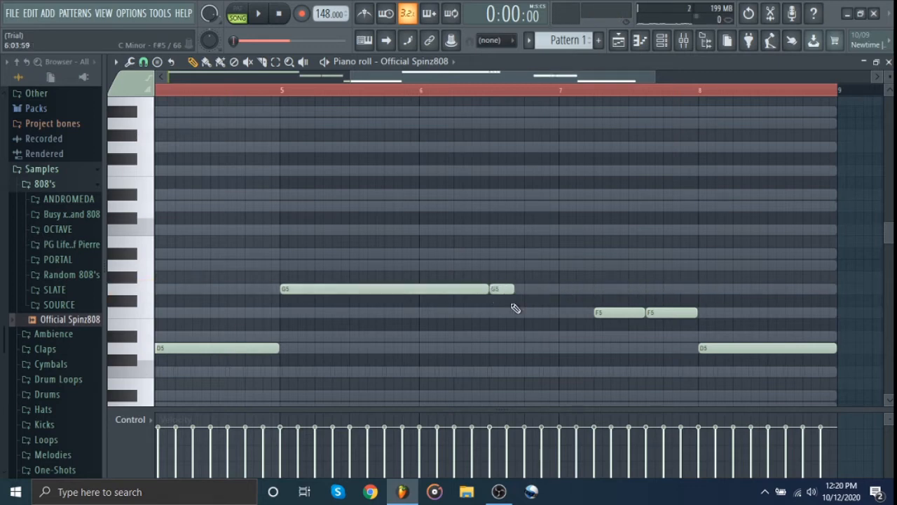
click(510, 290)
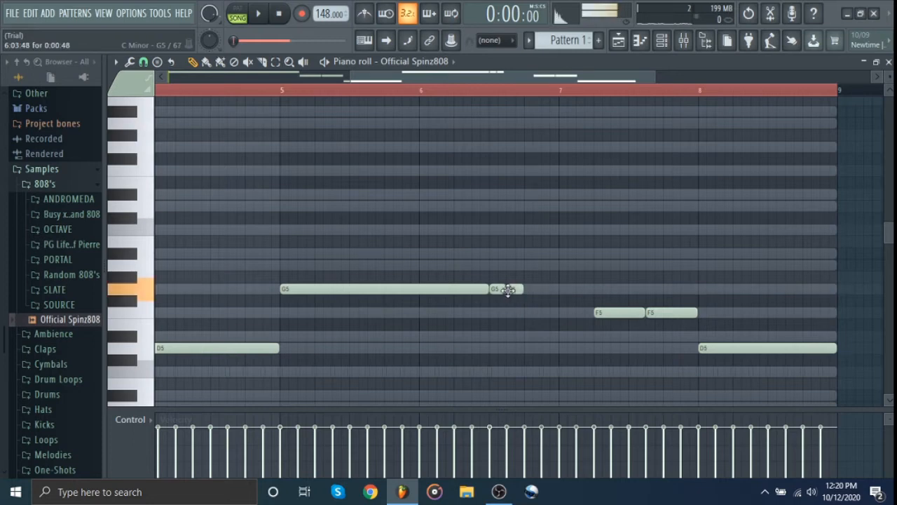
click(529, 290)
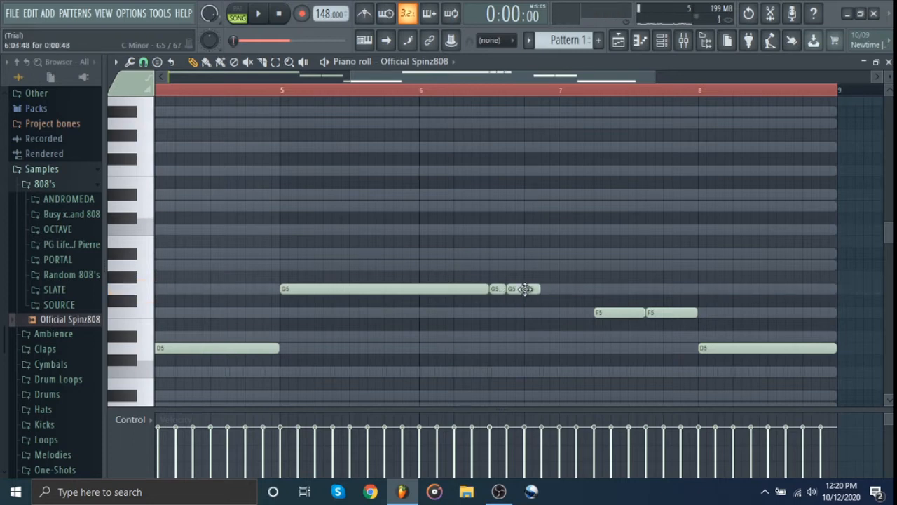
scroll(571, 302, down, 3)
key(space)
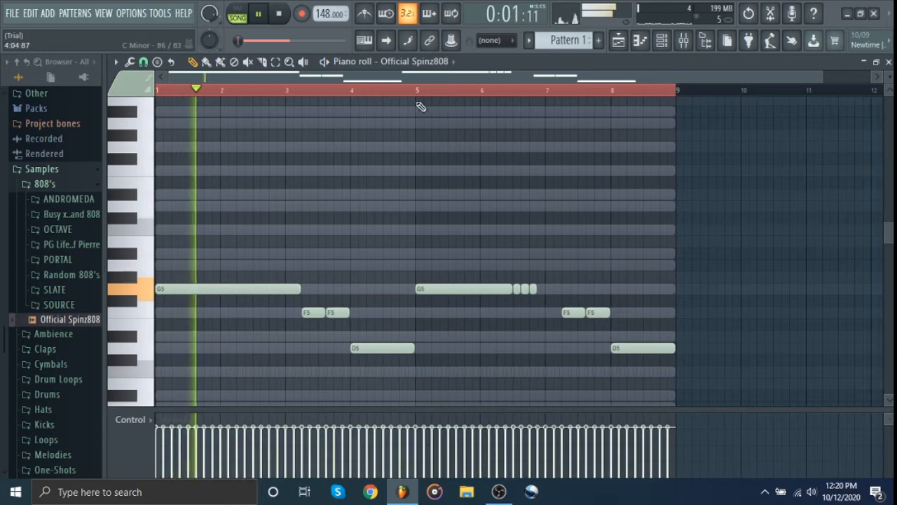
click(414, 93)
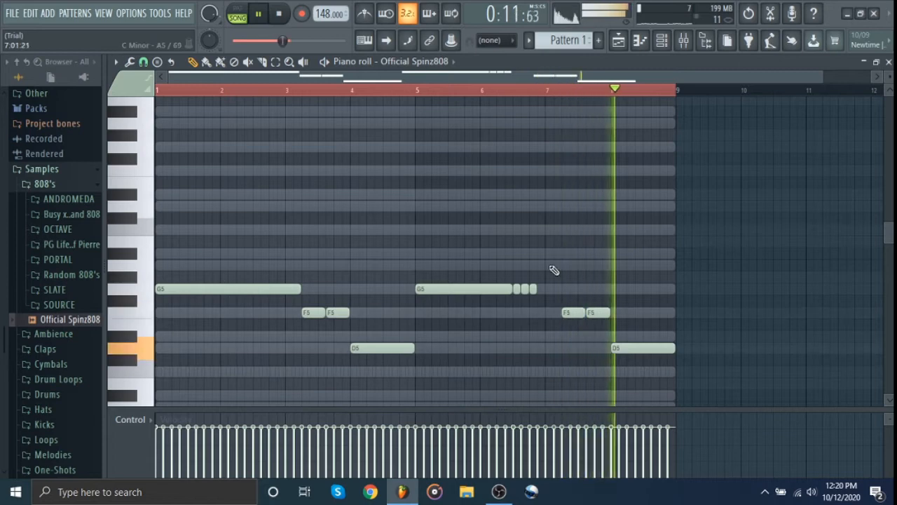
Step: Move the first short F5 note in bar 7 to the start of the bar and play the song
key(space)
mouse_move(571, 313)
mouse_down()
mouse_move(545, 312)
mouse_move(554, 314)
mouse_up()
key(space)
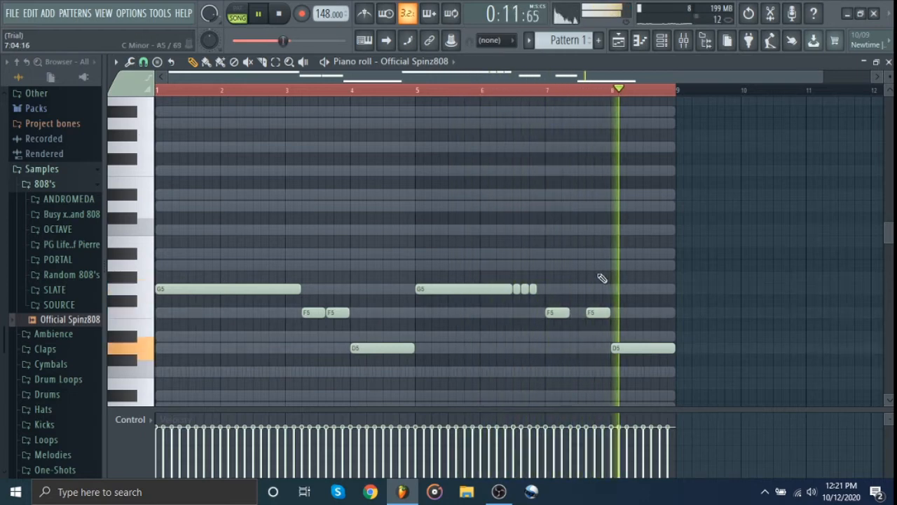
Step: Move the second F5 in bar 7 to the fourth beat and the final D5 to beat two of bar 8, playing the song to check
key(space)
drag(596, 311, 607, 307)
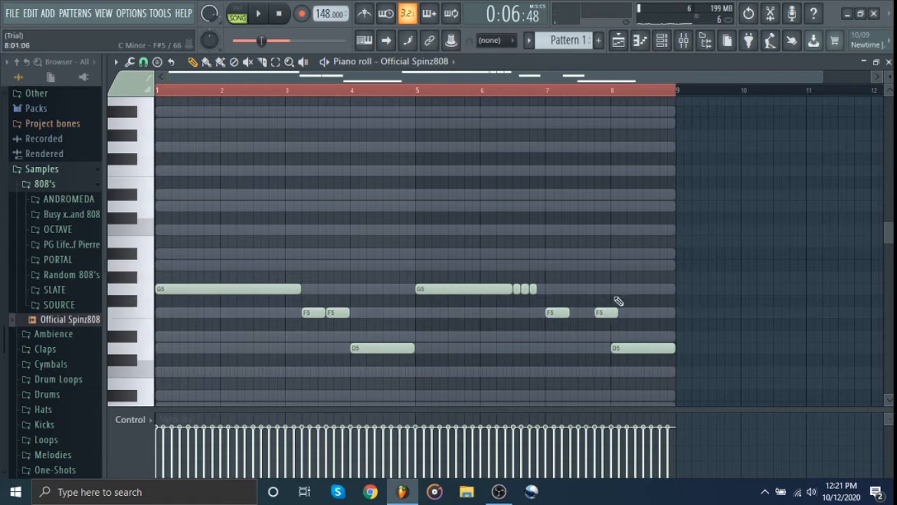
key(space)
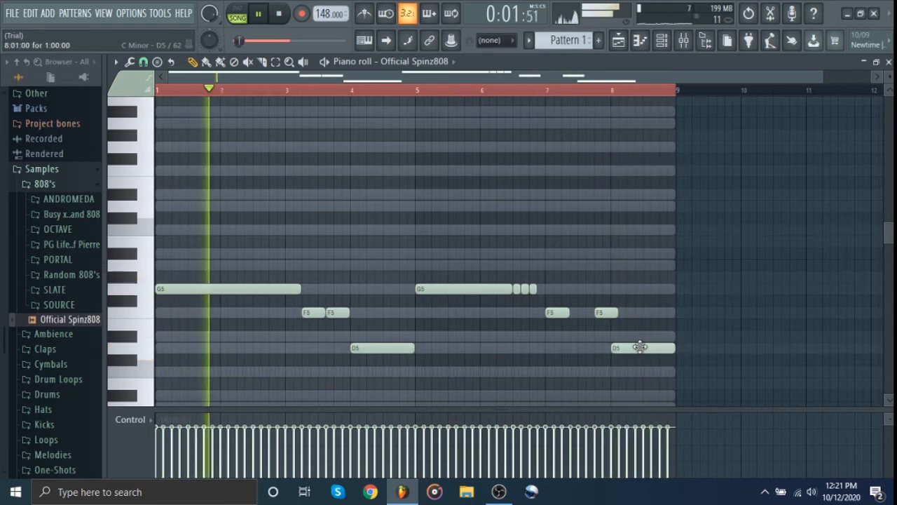
drag(637, 346, 653, 346)
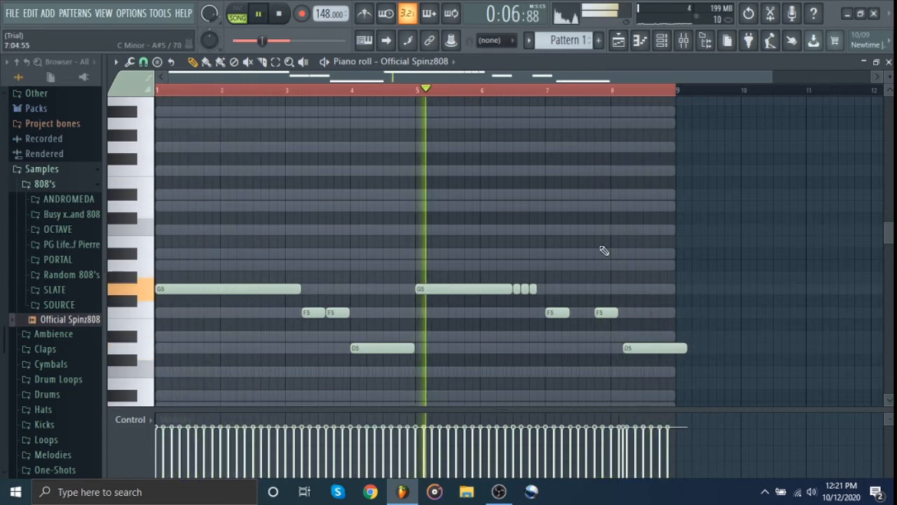
click(576, 90)
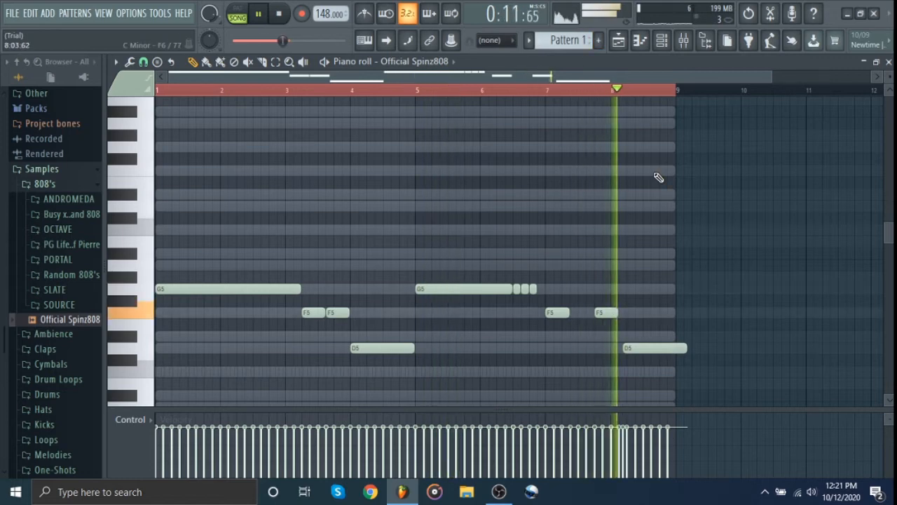
scroll(637, 367, up, 2)
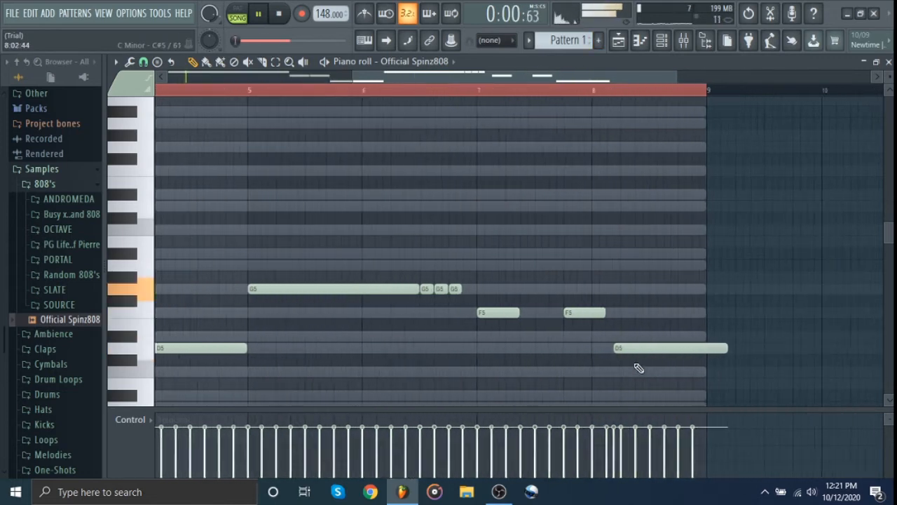
key(space)
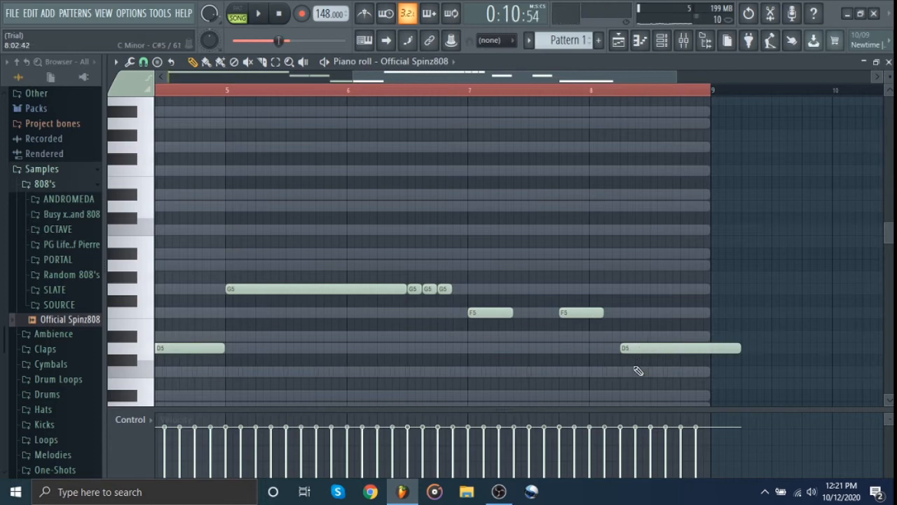
Step: Cut the last D5 at bar 9, extend the short notes in bars 6 to 8 to meet the following ones, and play from the start
scroll(637, 361, down, 3)
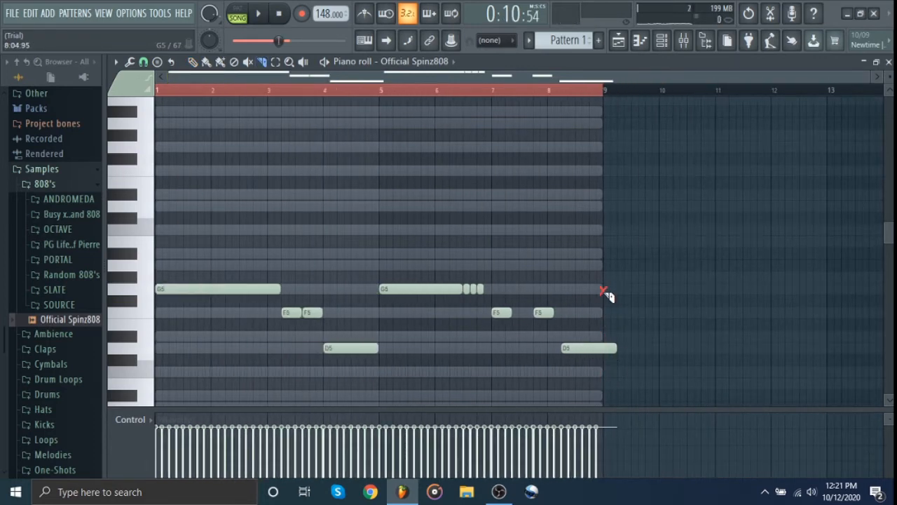
drag(607, 405, 605, 402)
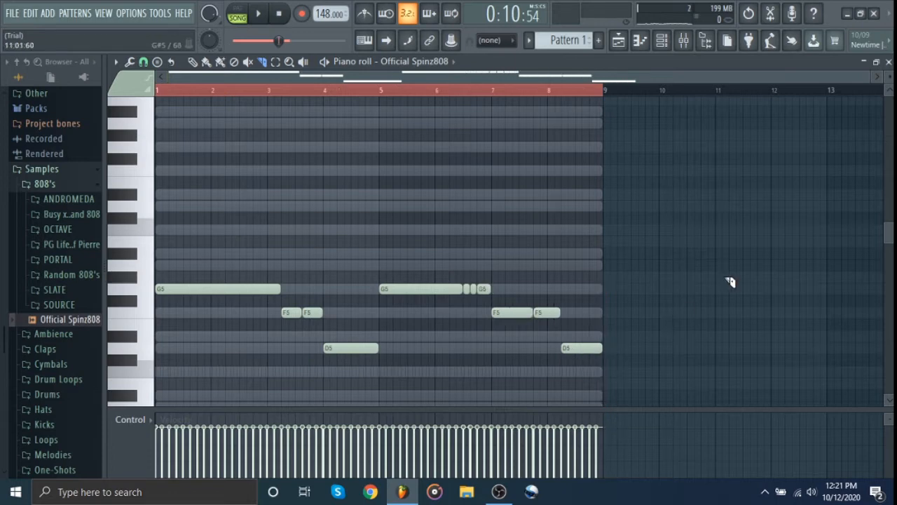
click(286, 16)
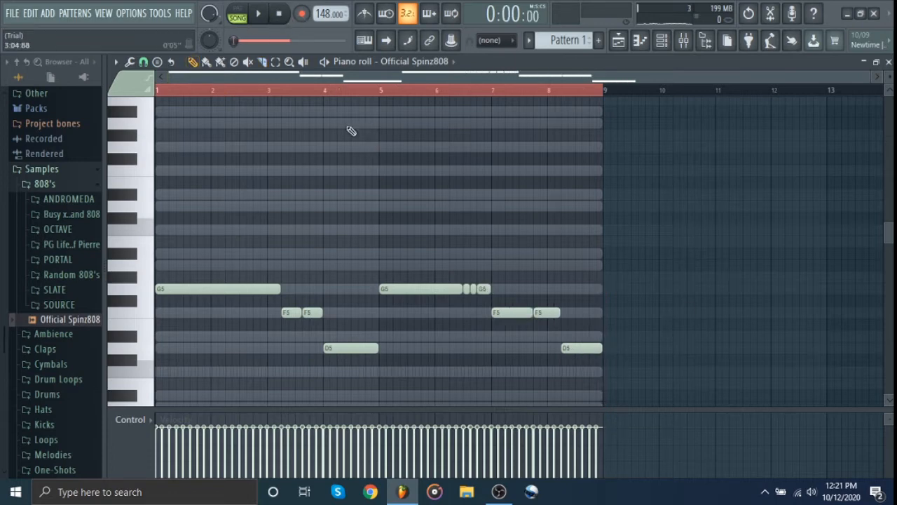
key(space)
scroll(476, 209, up, 1)
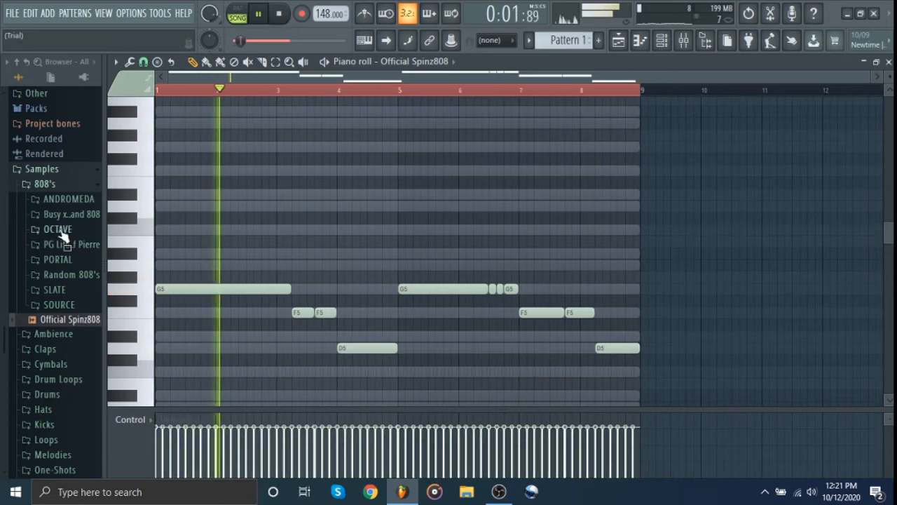
Step: Audition kicks in the OCTAVE sample folder and add Kick Bounce to the channel rack as a new channel
click(48, 184)
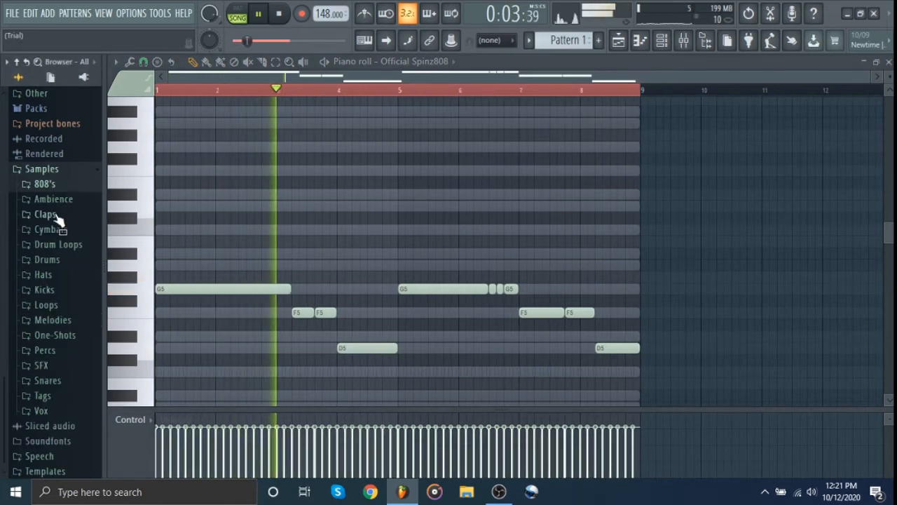
click(54, 292)
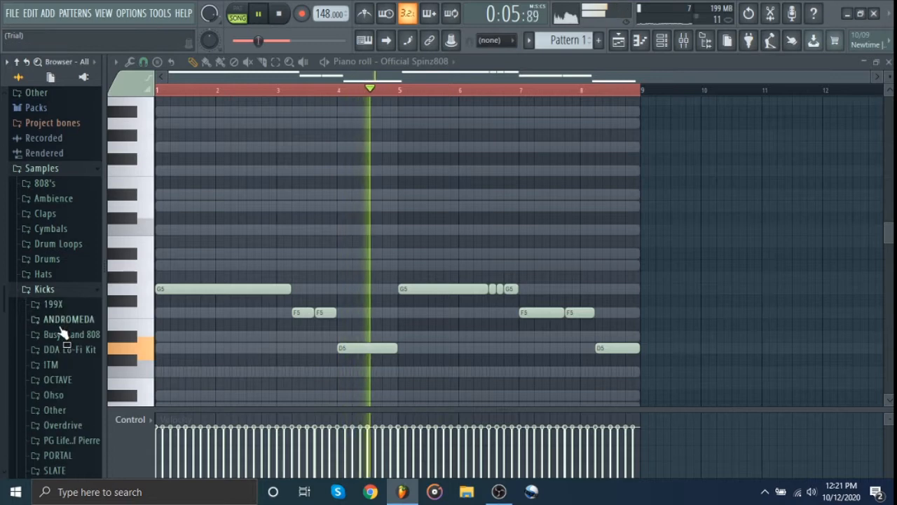
key(space)
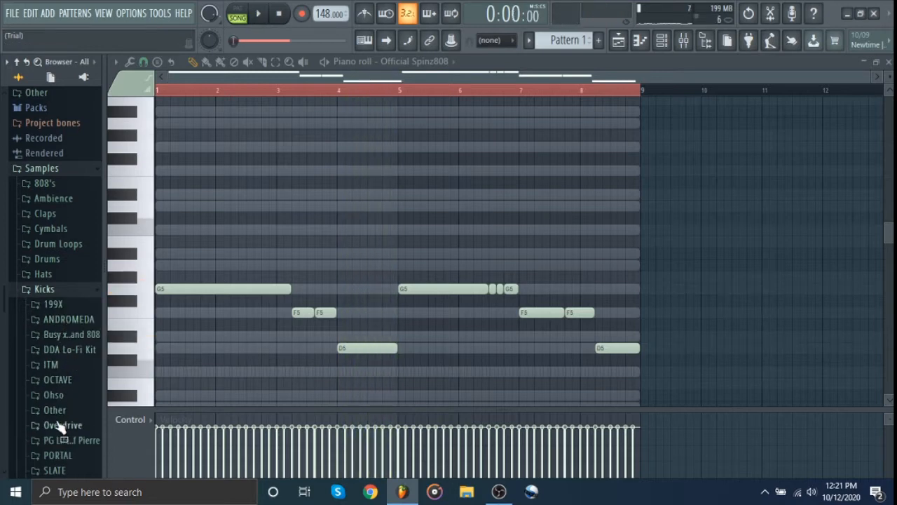
click(65, 382)
click(65, 389)
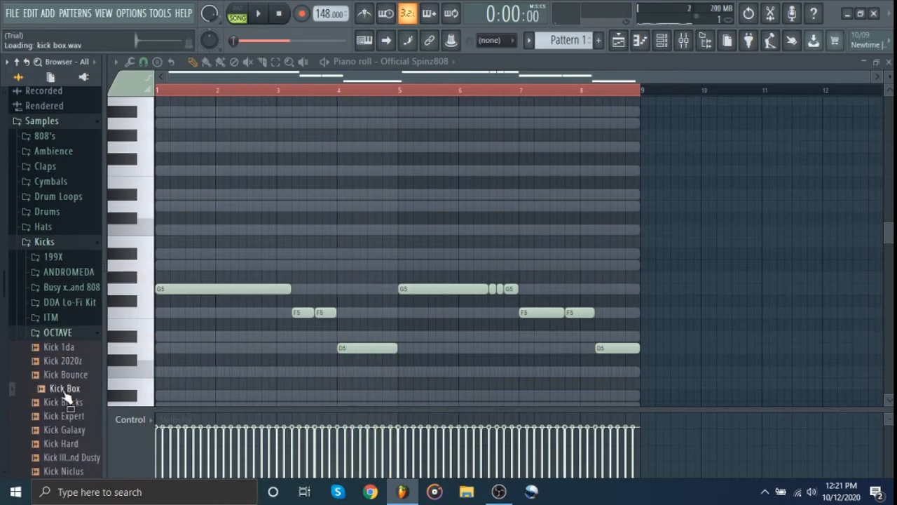
click(65, 379)
drag(67, 385, 428, 184)
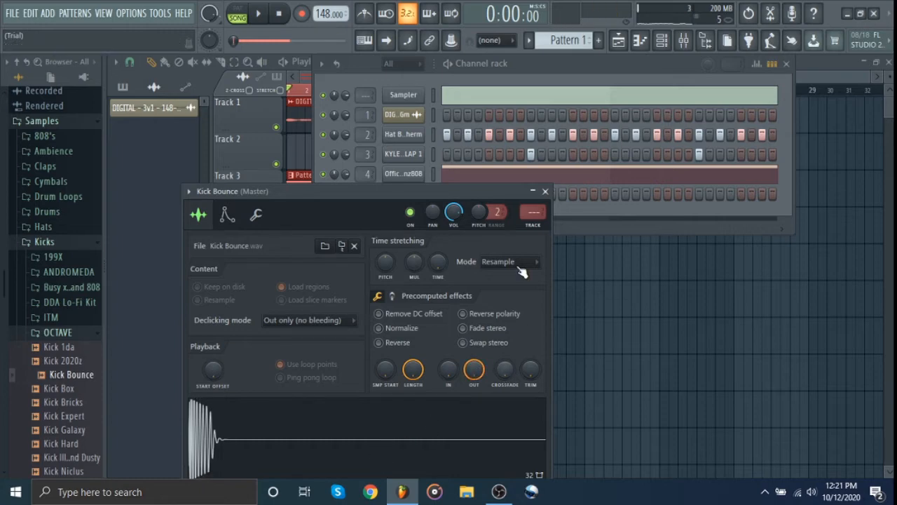
click(545, 191)
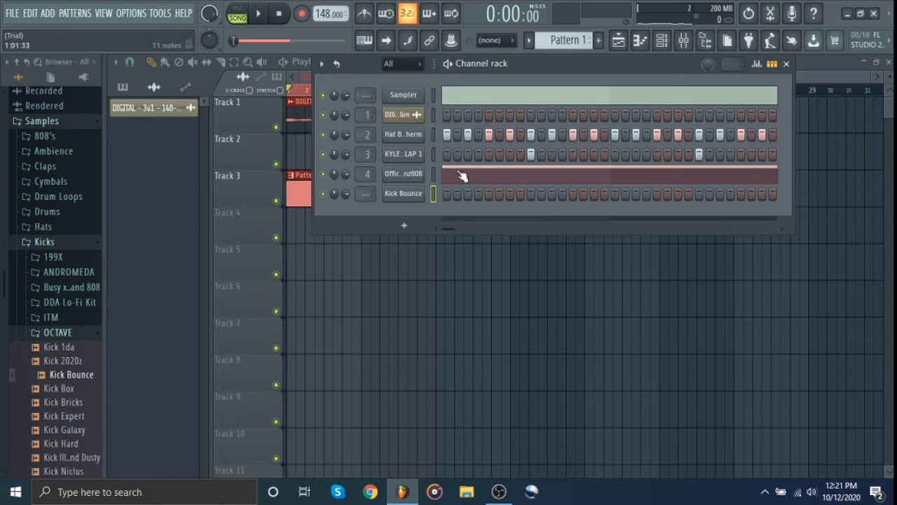
Step: Copy the Official Spinz808 notes onto the Kick Bounce channel
click(434, 174)
click(434, 194)
key(ctrl+v)
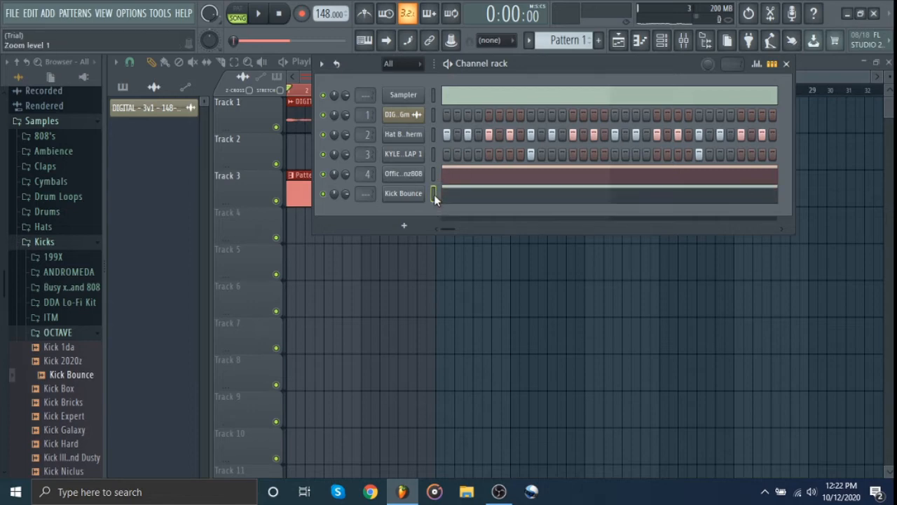
Step: Limit all the Kick Bounce notes to C5 and play the song
click(480, 195)
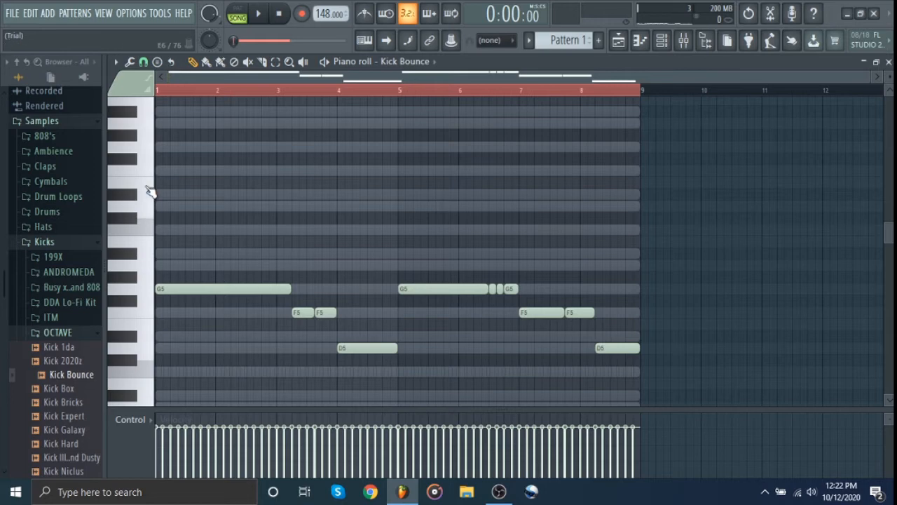
key(alt+k)
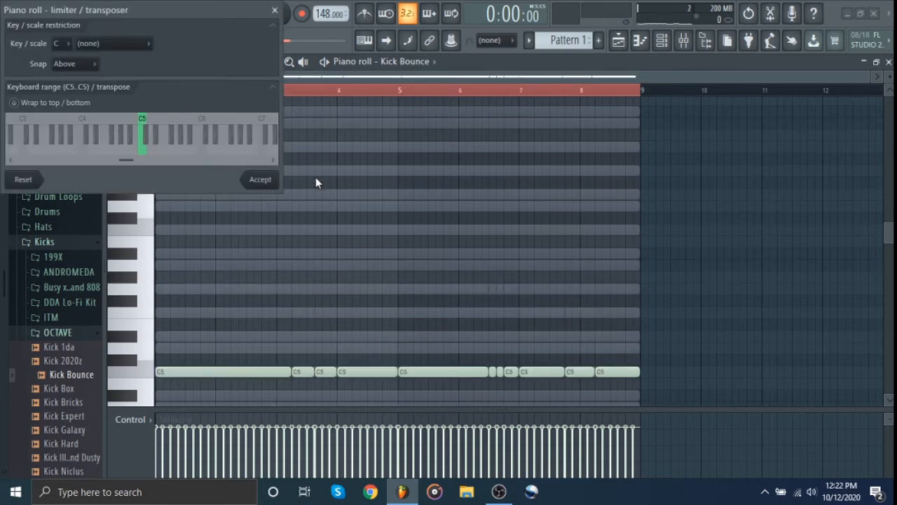
click(260, 179)
key(space)
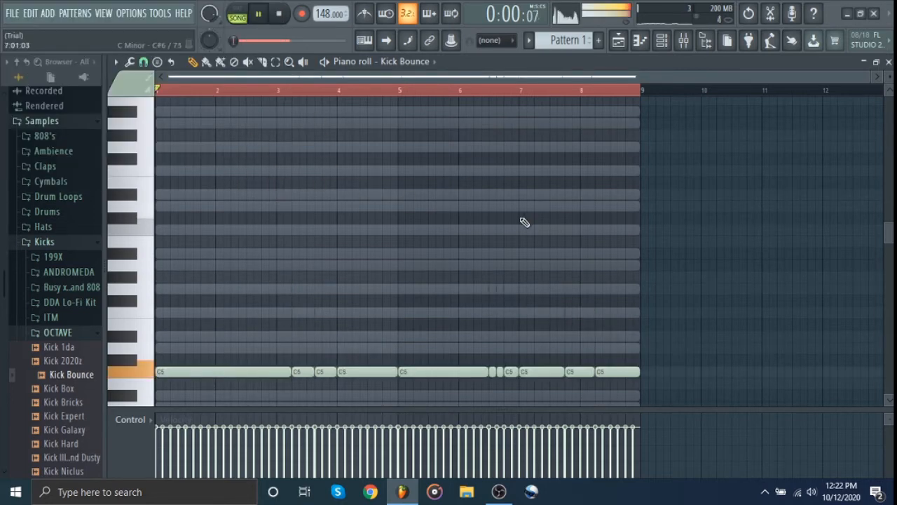
Step: Route the Kick Bounce channel to mixer track 5 and stop playback
click(661, 40)
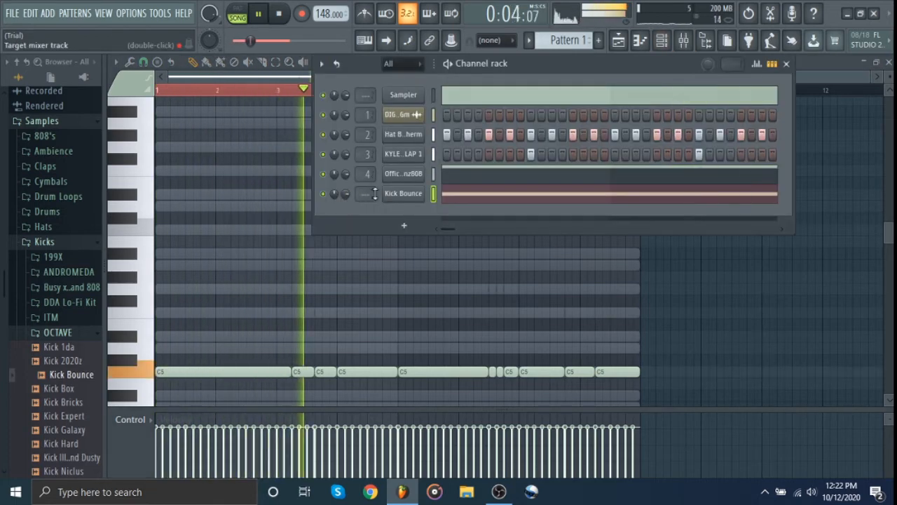
key(F9)
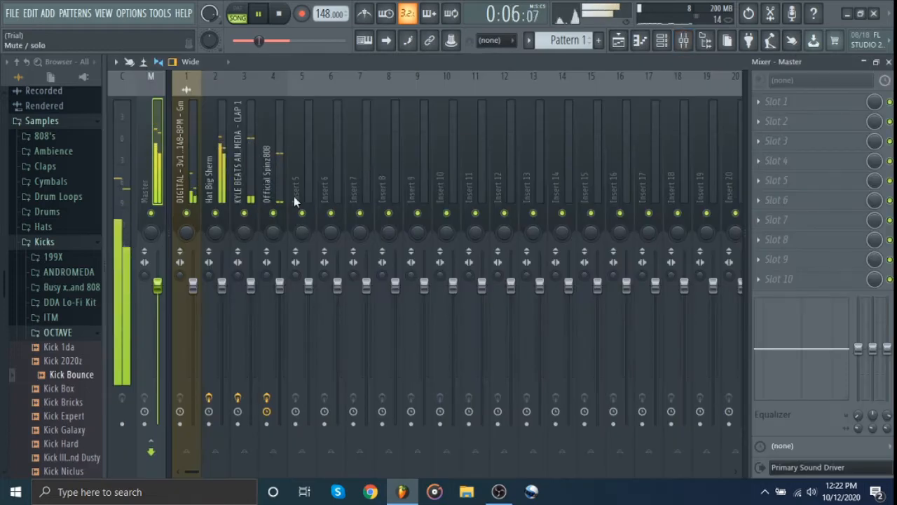
right_click(305, 175)
mouse_move(423, 209)
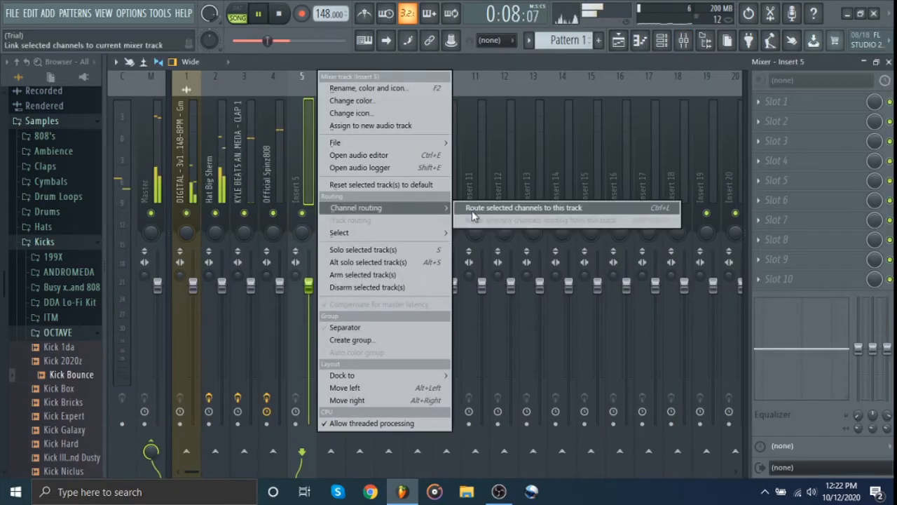
click(490, 208)
key(space)
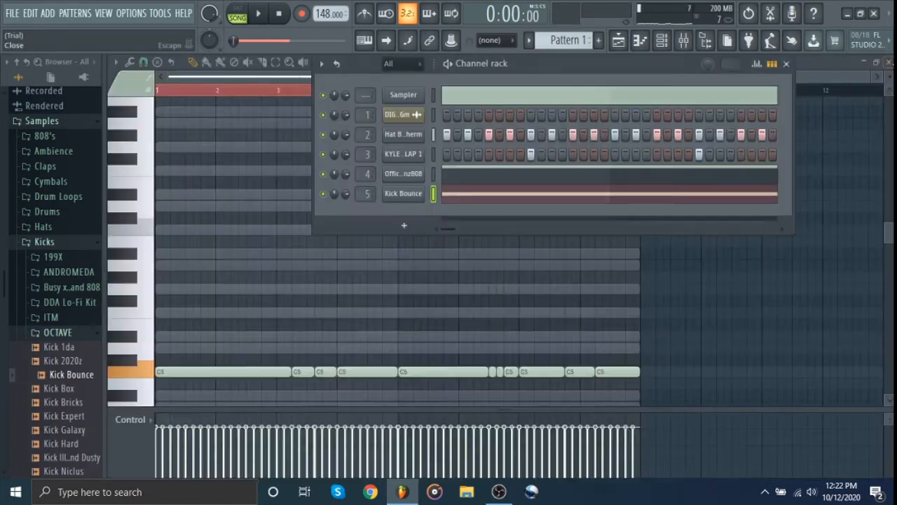
key(F9)
click(785, 63)
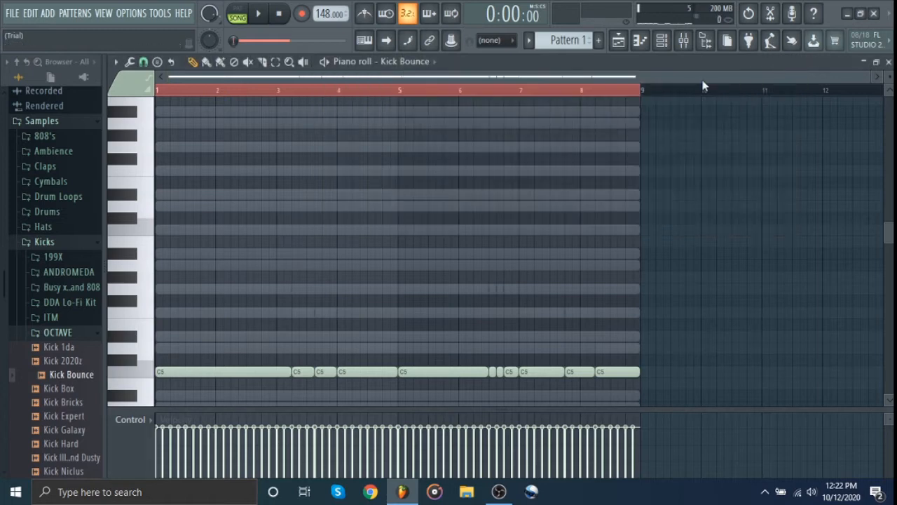
Step: Add a LABS instrument channel and load its Soft Piano preset
click(60, 333)
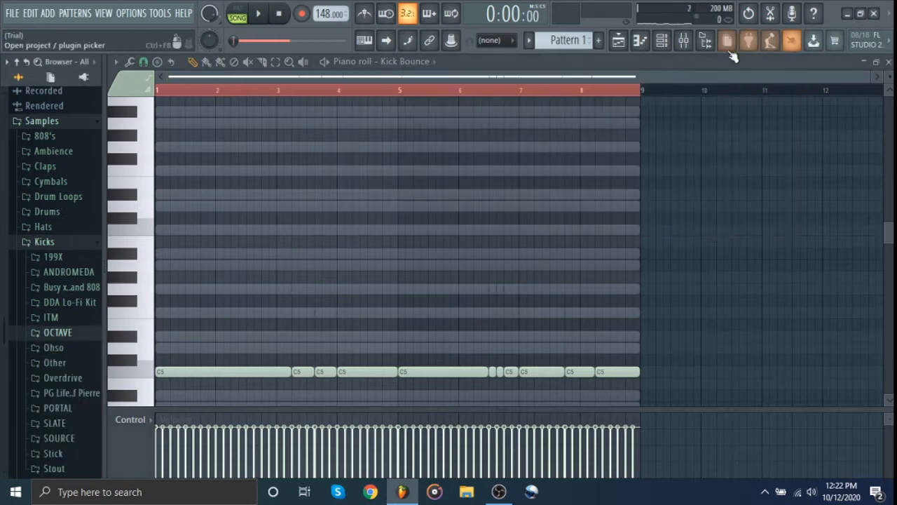
click(682, 43)
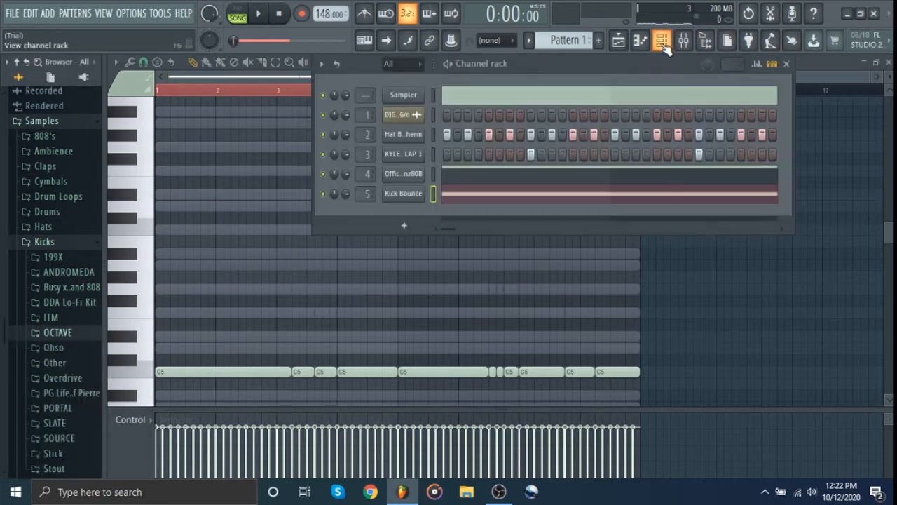
click(403, 228)
click(403, 217)
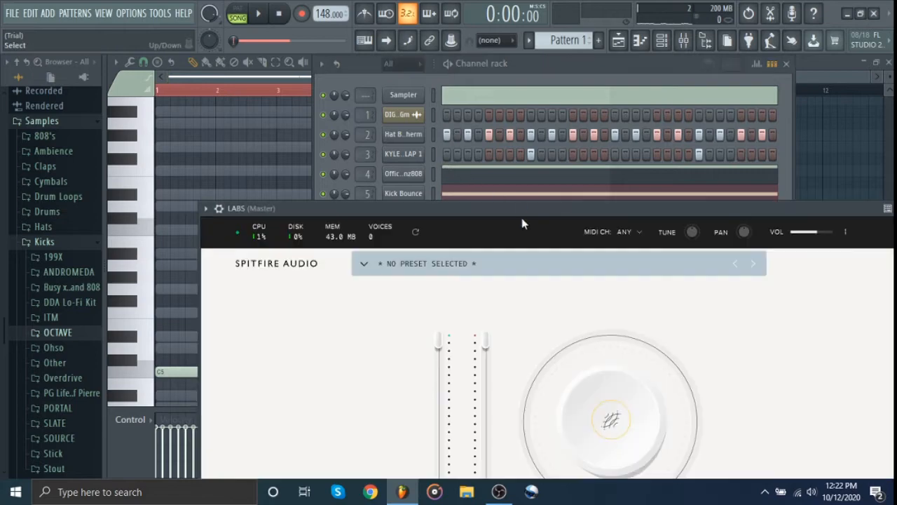
drag(545, 211, 411, 116)
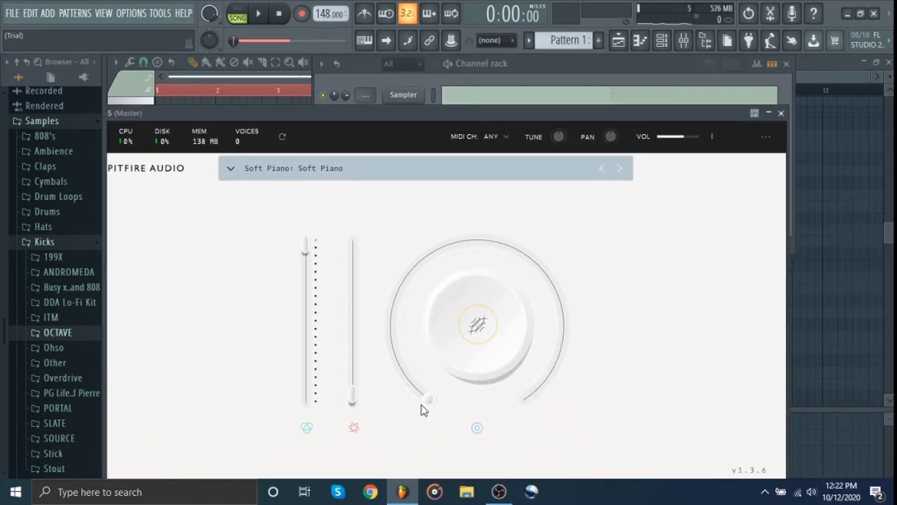
Step: Raise the Soft Piano reverb to 49% and close the LABS window
drag(423, 410, 412, 380)
drag(462, 223, 471, 207)
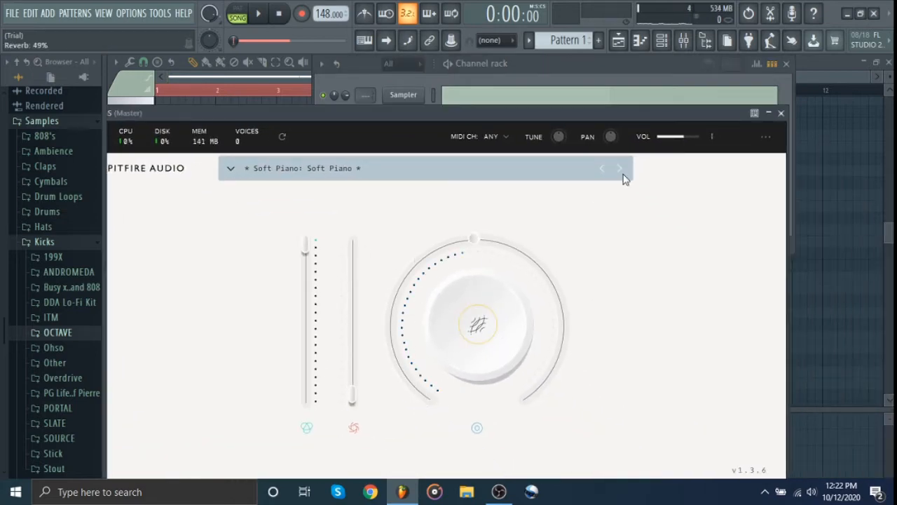
click(781, 113)
Step: Place a one-bar chord of G5, A#5 and D6 at bar 1 in the LABS piano roll and play it with the song
right_click(416, 213)
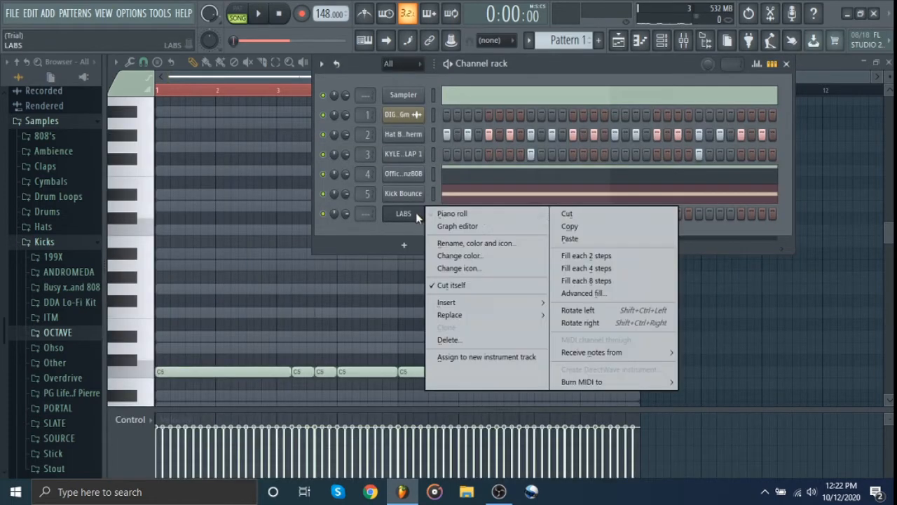
click(464, 213)
click(157, 289)
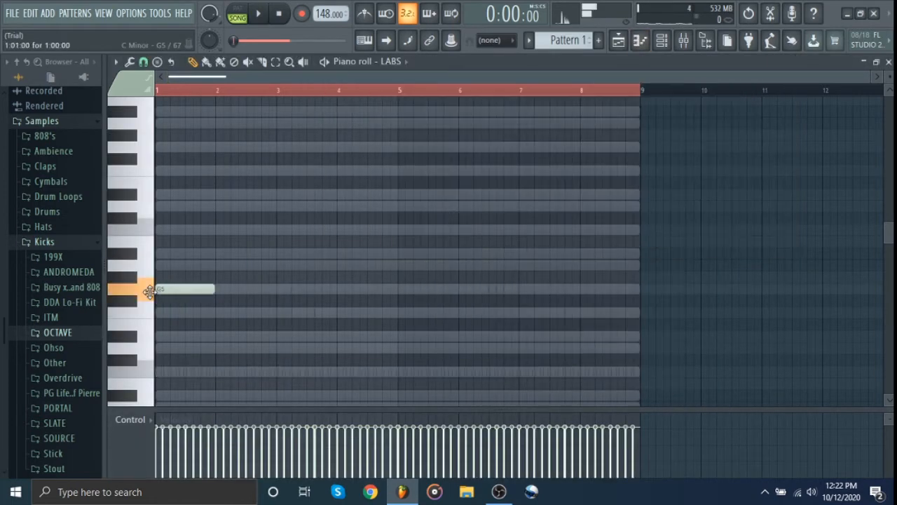
click(167, 253)
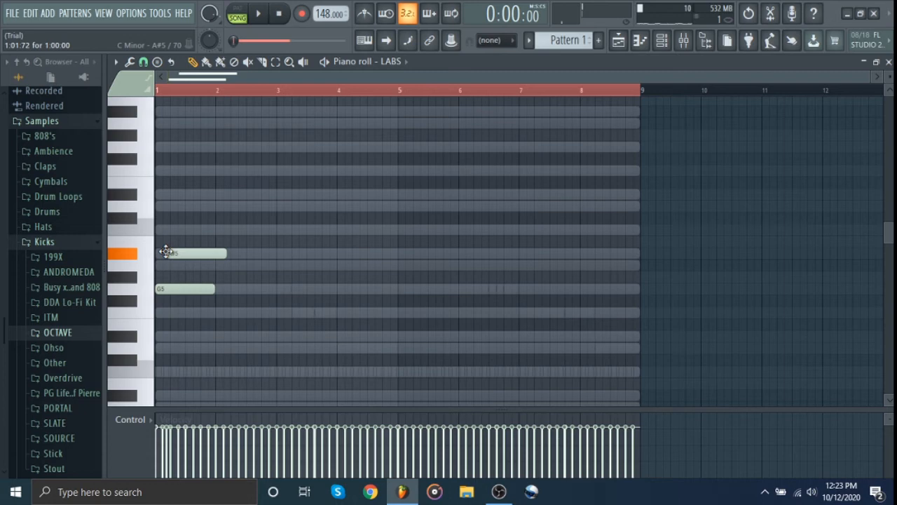
click(168, 206)
key(space)
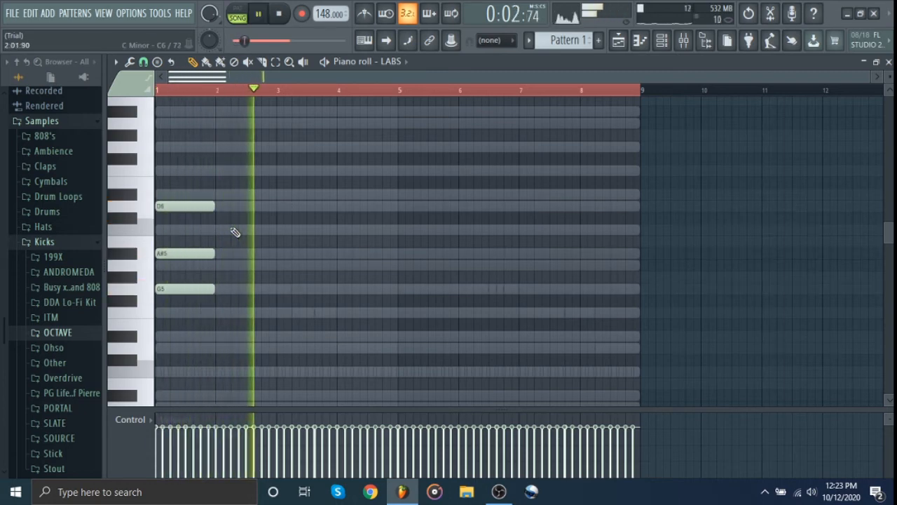
key(space)
Step: Place a one-bar chord of D#5, G5 and A#5 at bar 4, extend the first chord to meet it, and play both
click(339, 335)
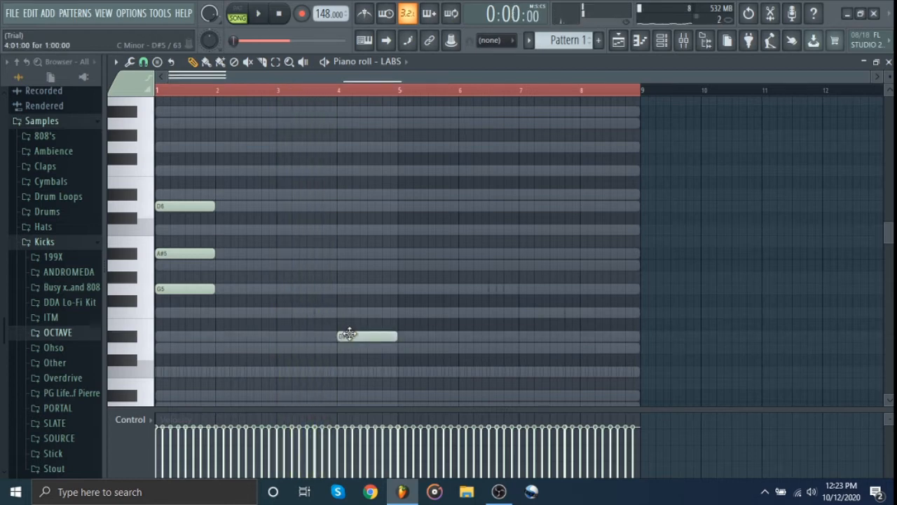
click(339, 290)
click(340, 253)
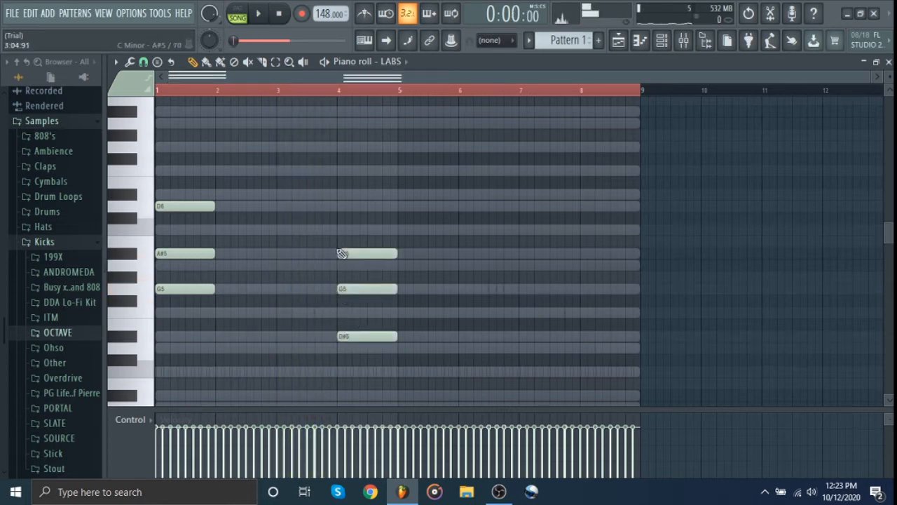
key(space)
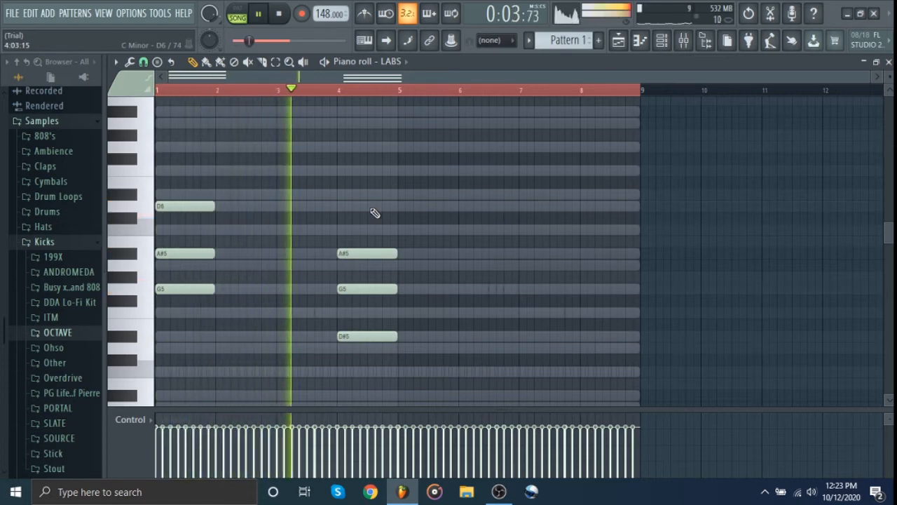
key(ctrl+l)
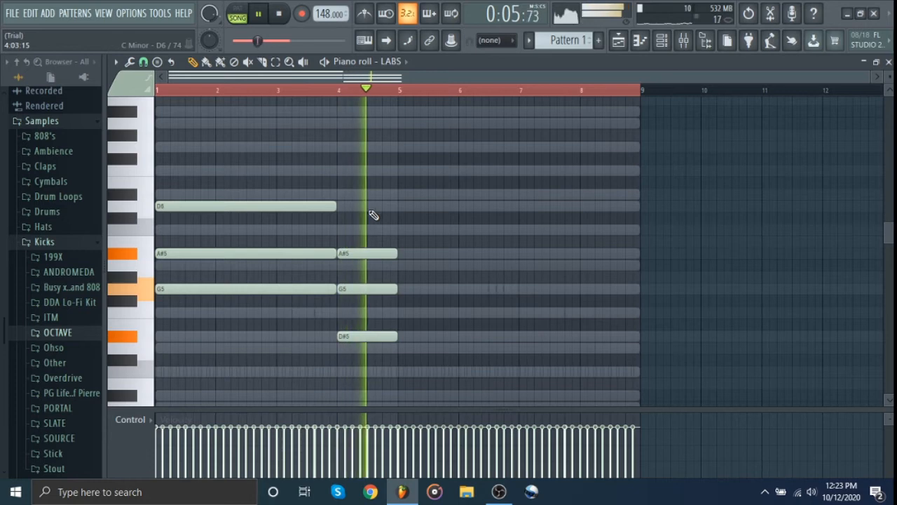
key(space)
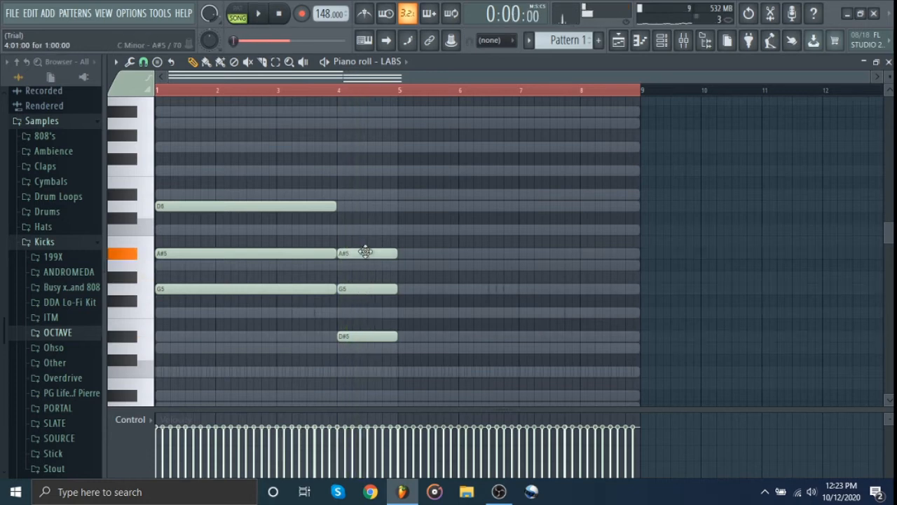
Step: Lower the middle note of the bar 4 chord to F5 and audition the chord with playback starting from bar 3
drag(363, 289, 361, 312)
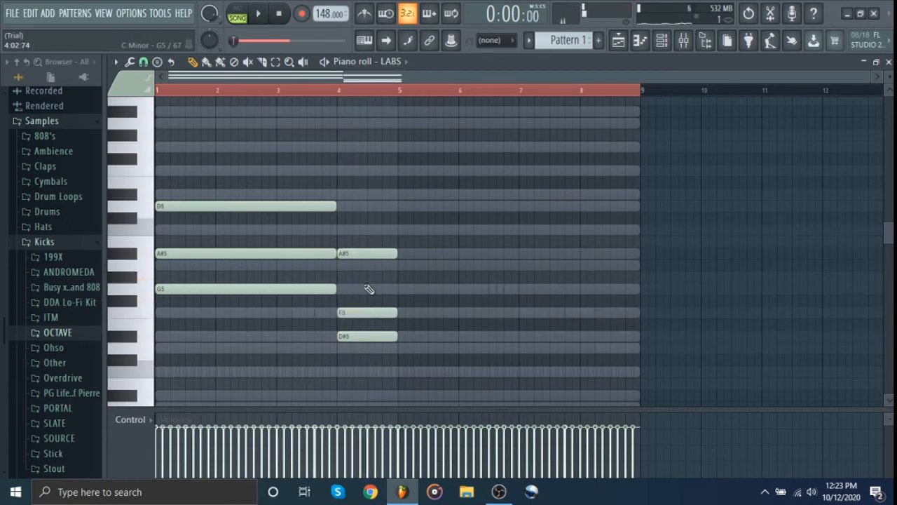
click(364, 284)
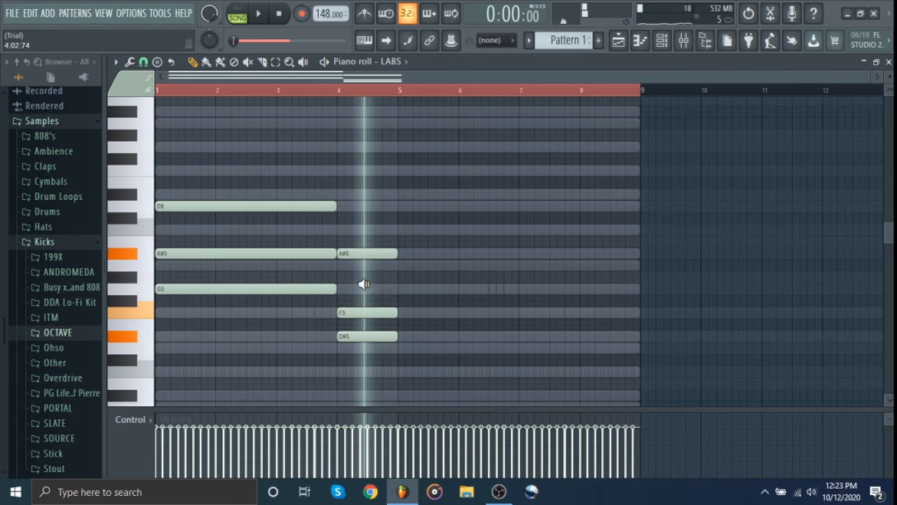
key(space)
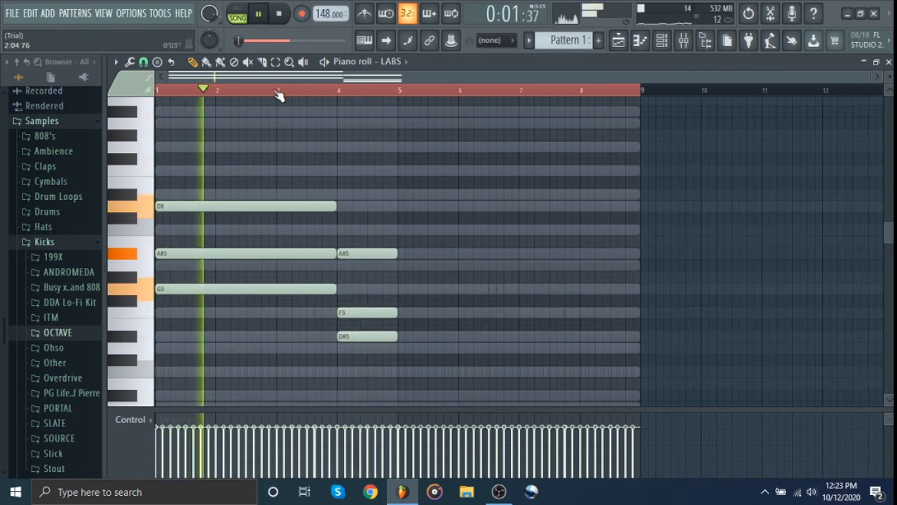
click(278, 91)
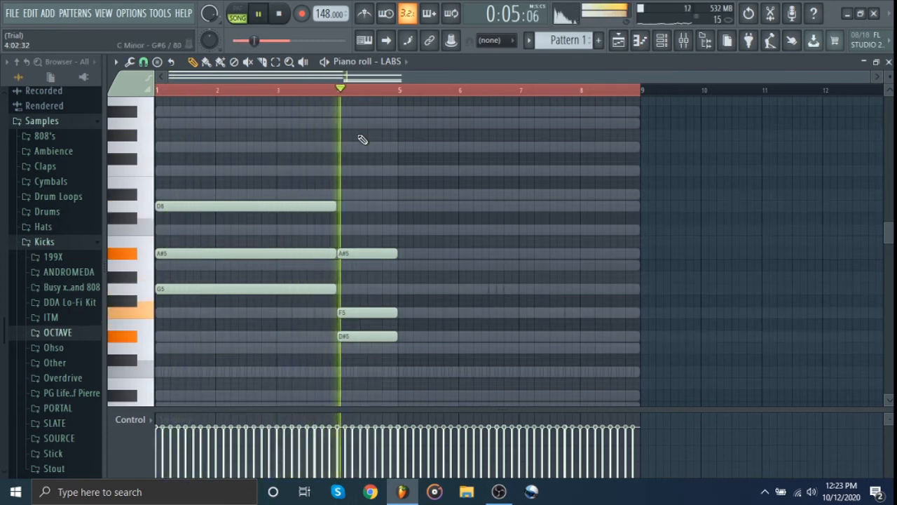
key(space)
Step: Lower the top note of the bar 4 chord to A5, set its middle note to G5, and listen to it
drag(354, 252, 354, 264)
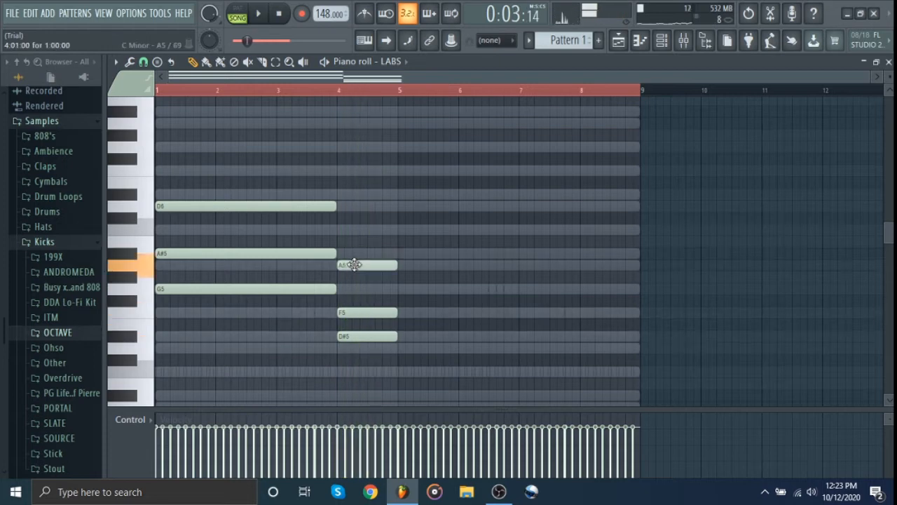
key(space)
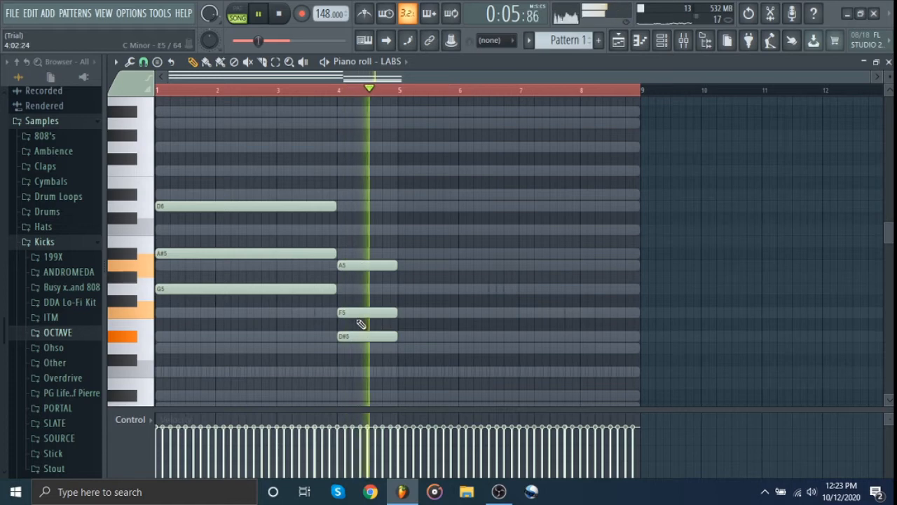
drag(357, 312, 372, 281)
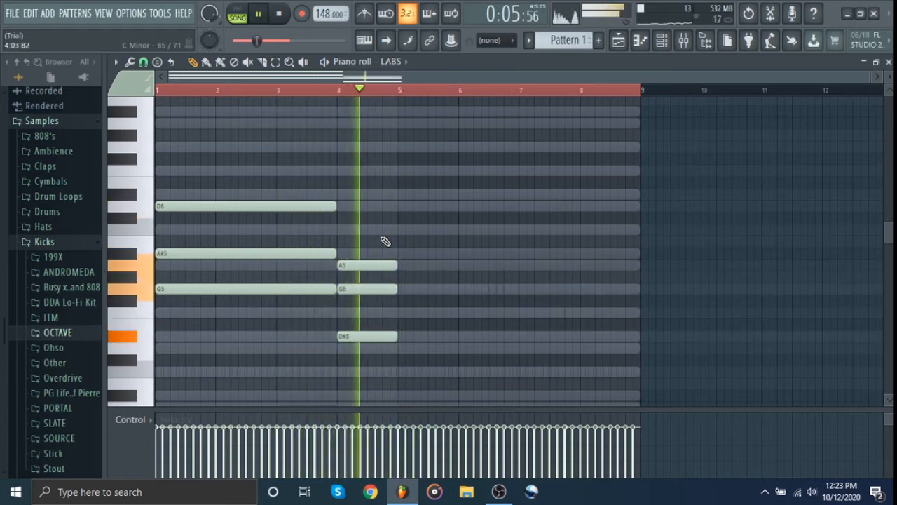
key(space)
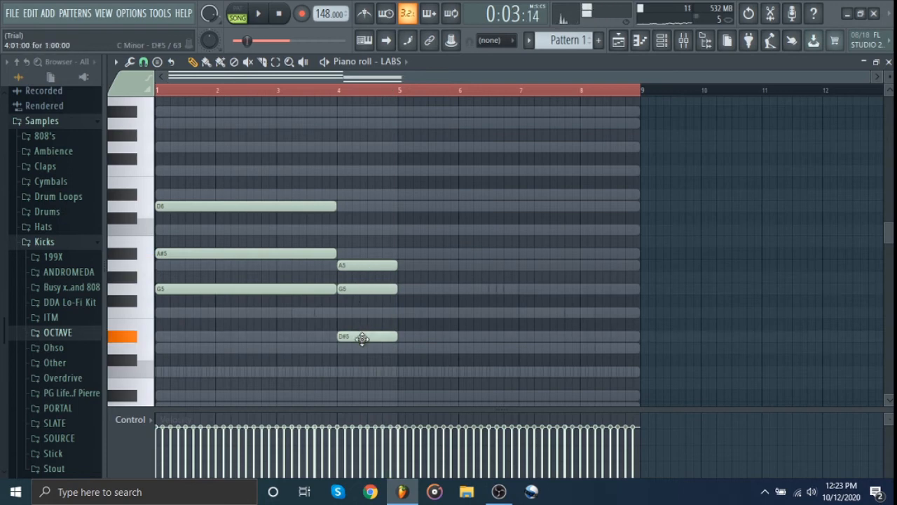
Step: Move the bottom note of the bar 4 chord to D5 and its middle note to F5, and play it back
drag(361, 338, 361, 347)
drag(365, 300, 362, 313)
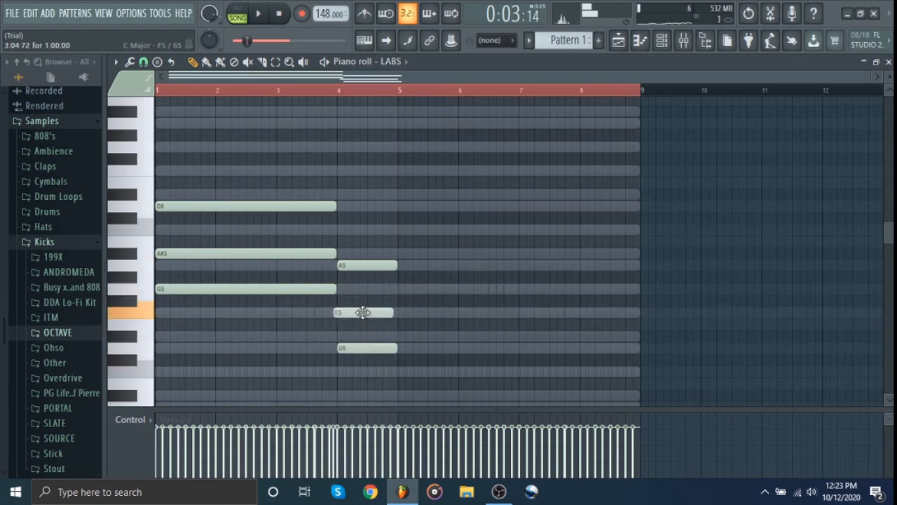
key(space)
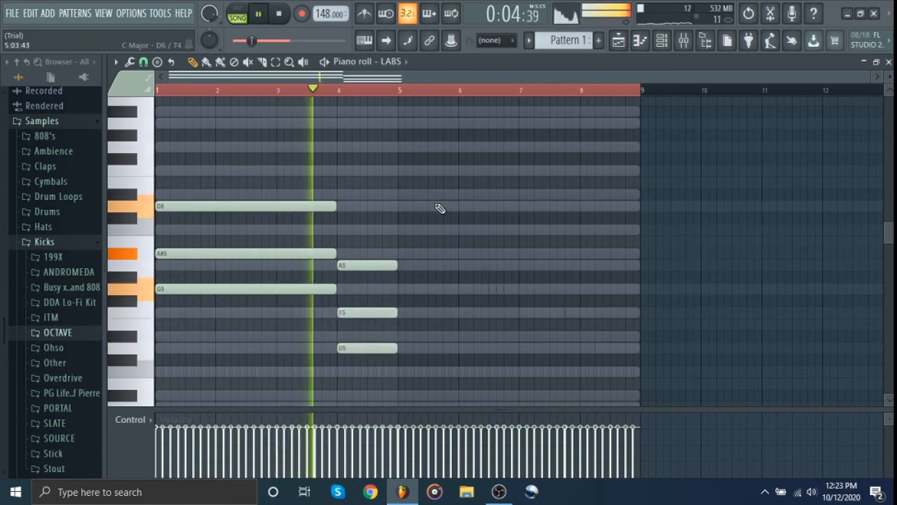
key(space)
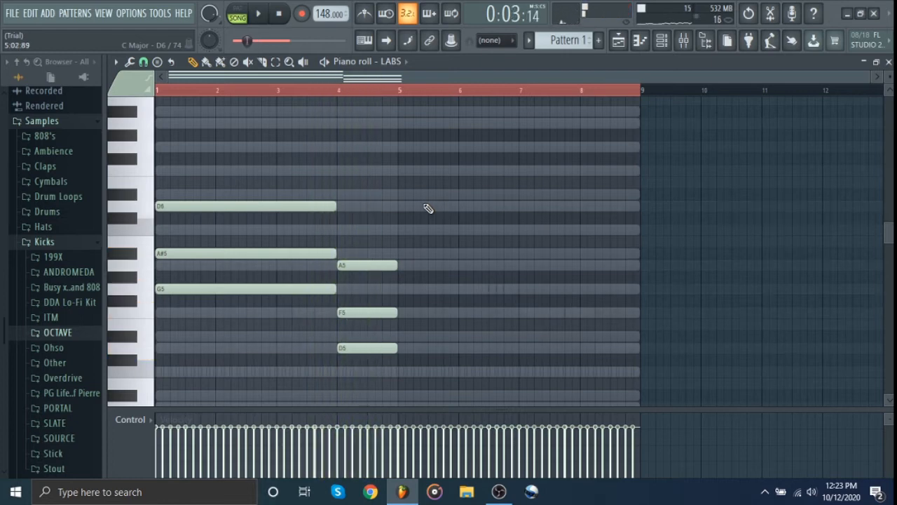
Step: Lengthen all three notes of the bar 4 chord to three bars, ending at bar 7, and clear the selection
drag(392, 225, 404, 363)
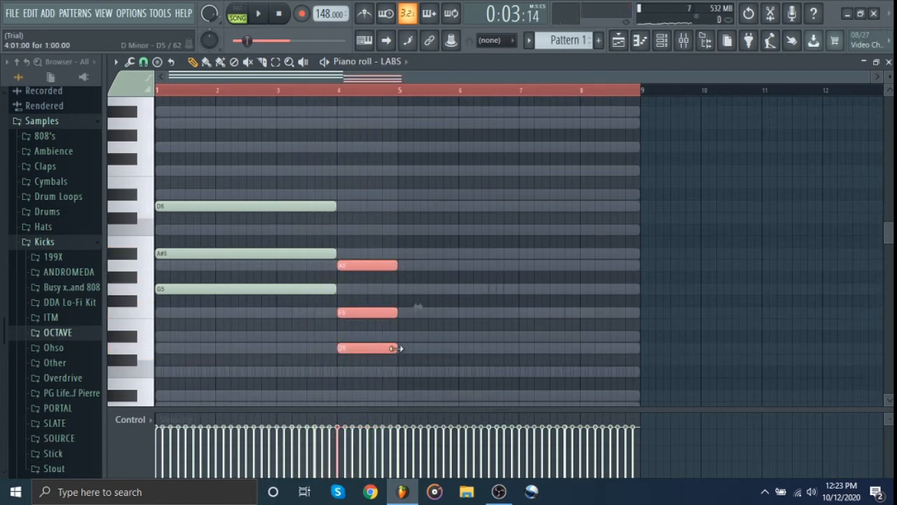
click(475, 354)
drag(418, 224, 425, 391)
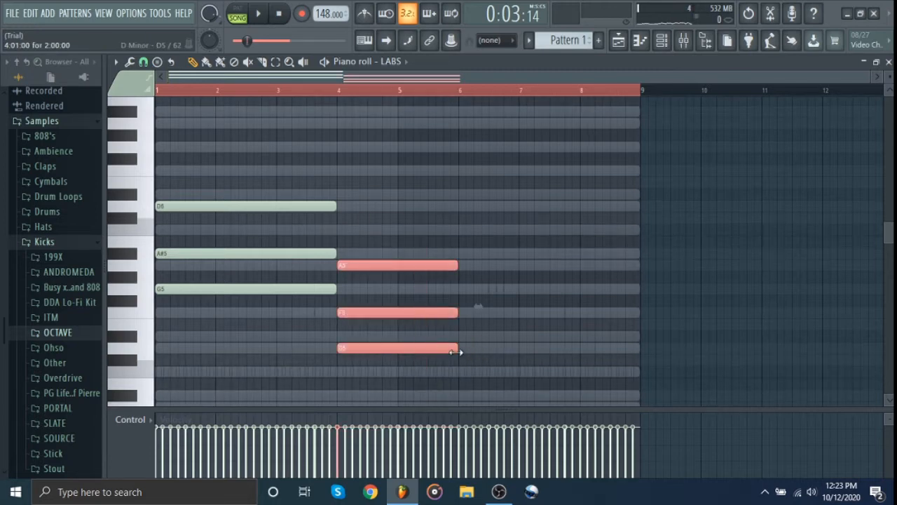
drag(459, 350, 497, 356)
ctrl+click(521, 384)
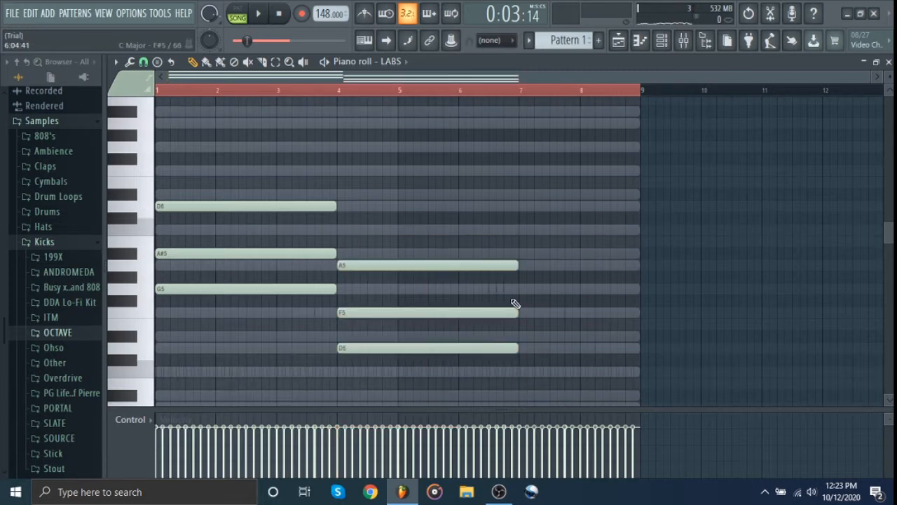
Step: Play the two chords with the song from bar 1, and stop playback
key(space)
key(space)
click(282, 17)
key(space)
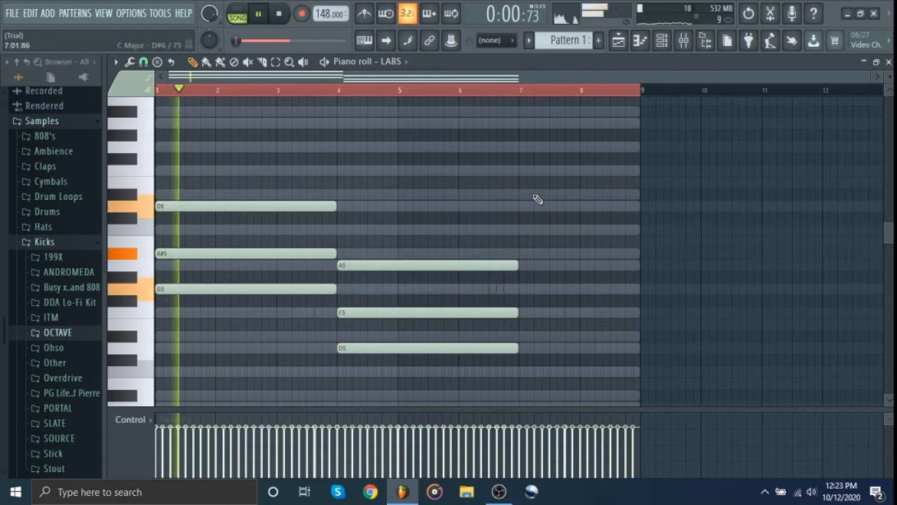
scroll(341, 280, up, 4)
key(space)
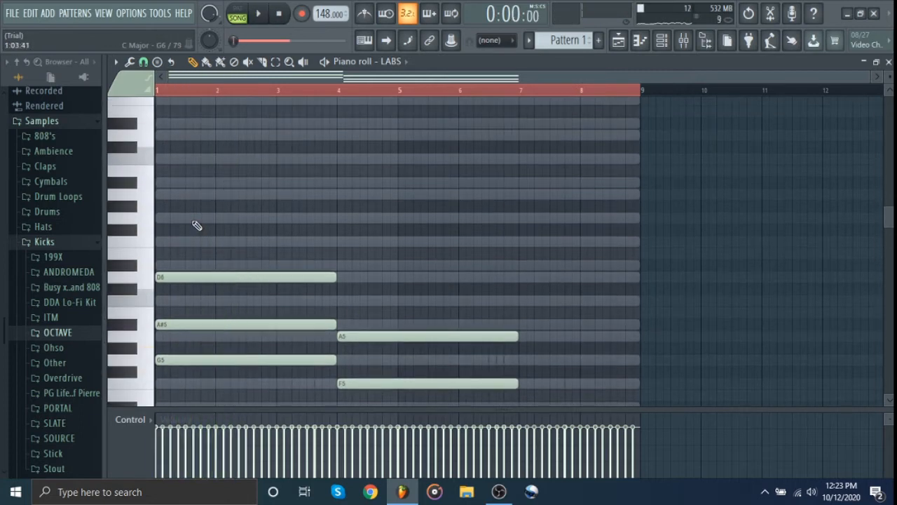
Step: Draw consecutive one-beat melody notes G6, A6 and G6 starting at bar 2, above the first chord
scroll(267, 222, up, 2)
click(235, 194)
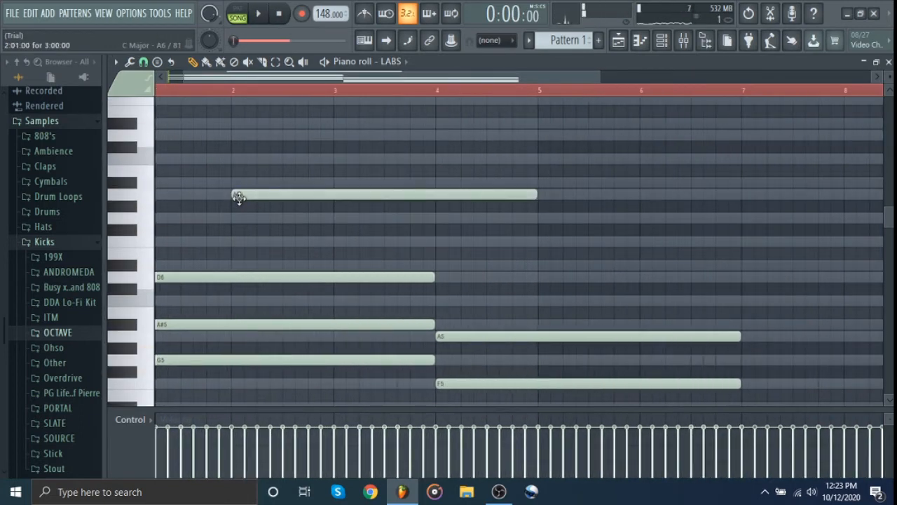
drag(239, 197, 255, 220)
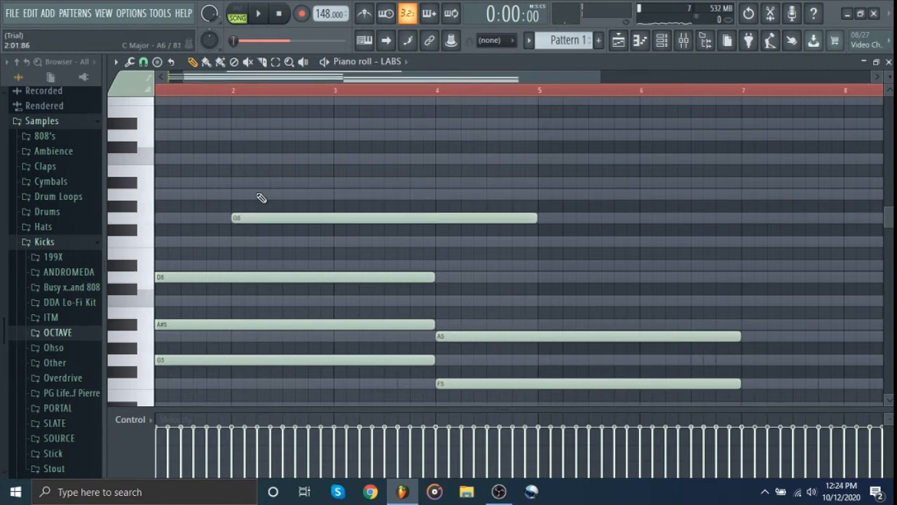
click(260, 194)
drag(421, 173, 387, 266)
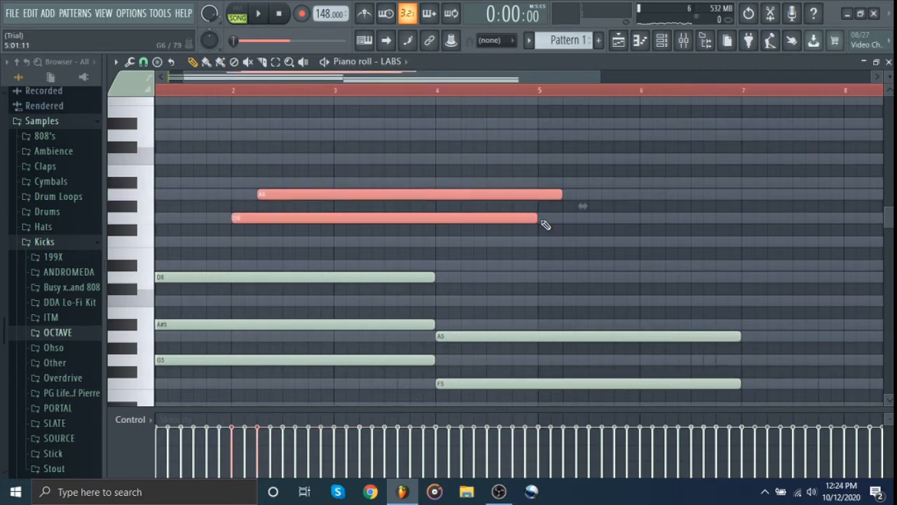
drag(526, 221, 276, 228)
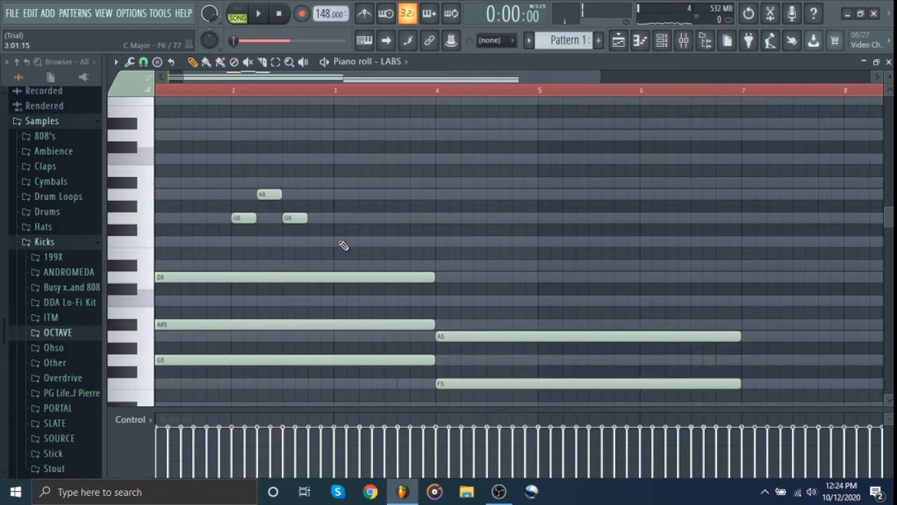
Step: Add one-beat melody notes F6 at bar 3 and D6 at bar 4, and play the melody with the song
scroll(463, 294, down, 2)
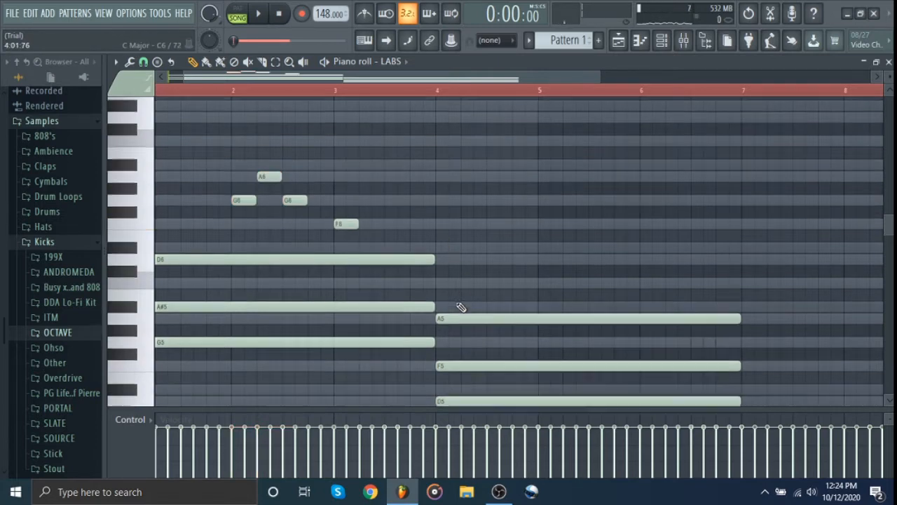
scroll(449, 298, up, 2)
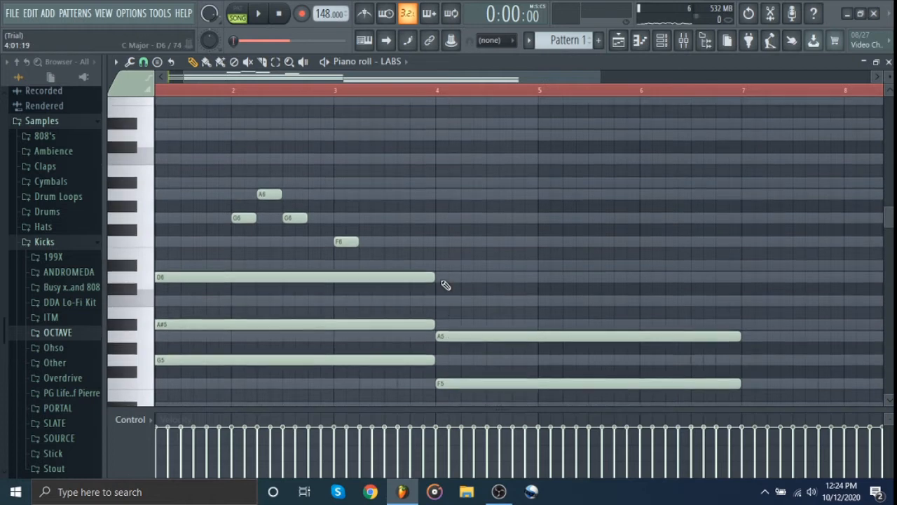
click(437, 280)
key(space)
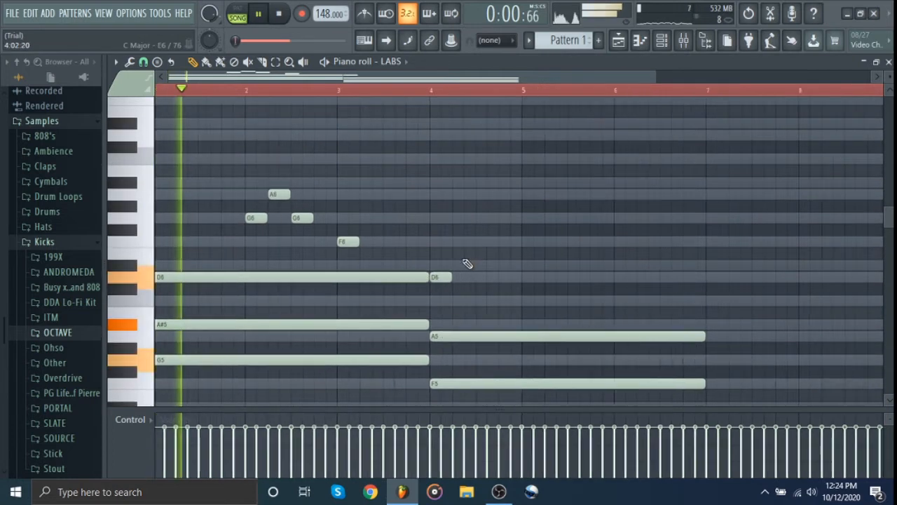
scroll(467, 260, down, 2)
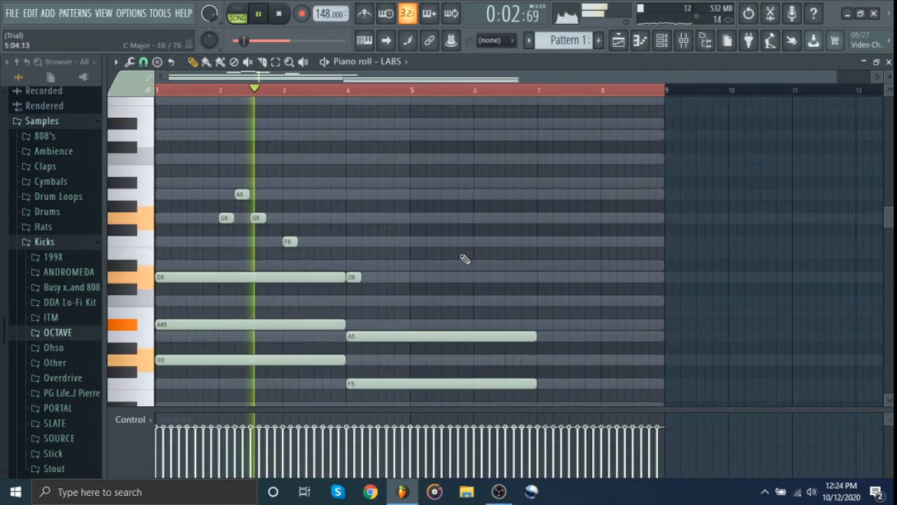
key(space)
Step: Select the five short melody notes and compress their timing so the phrase runs from bar 2 to a D6 at about bar 3
drag(212, 178, 275, 223)
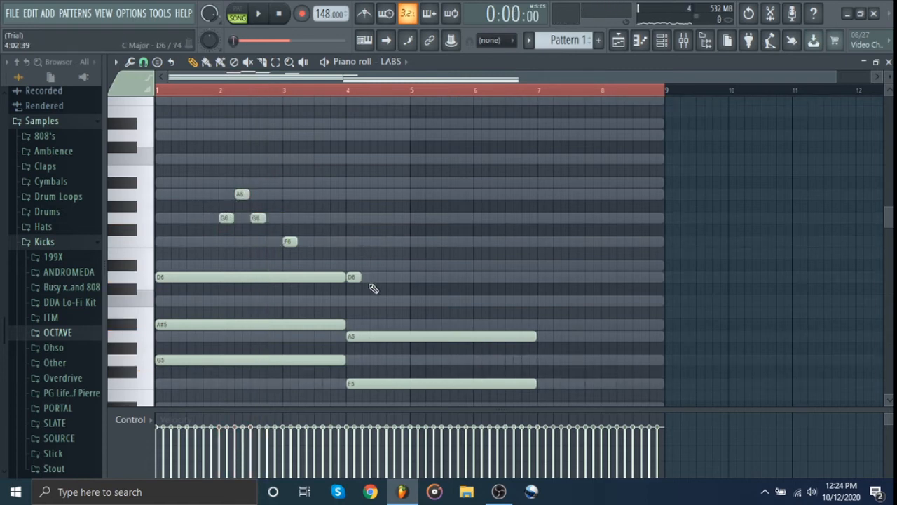
drag(305, 260, 204, 189)
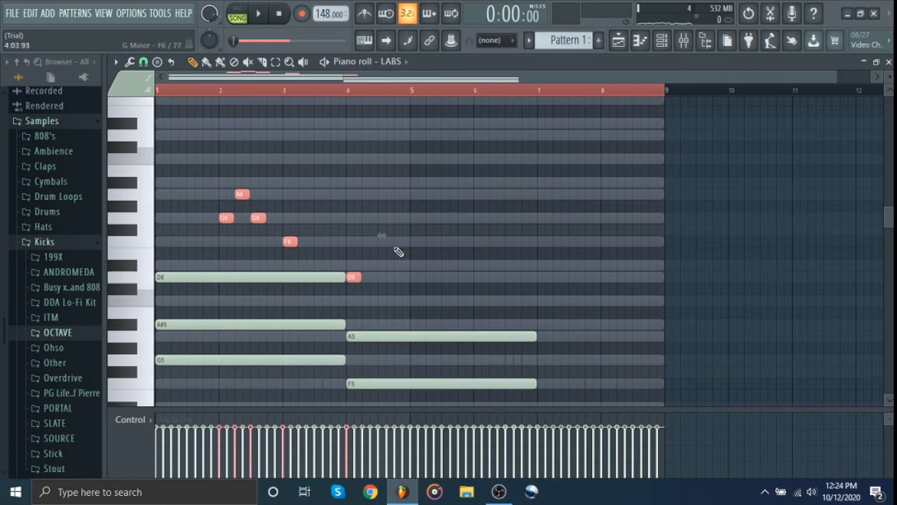
drag(383, 236, 301, 244)
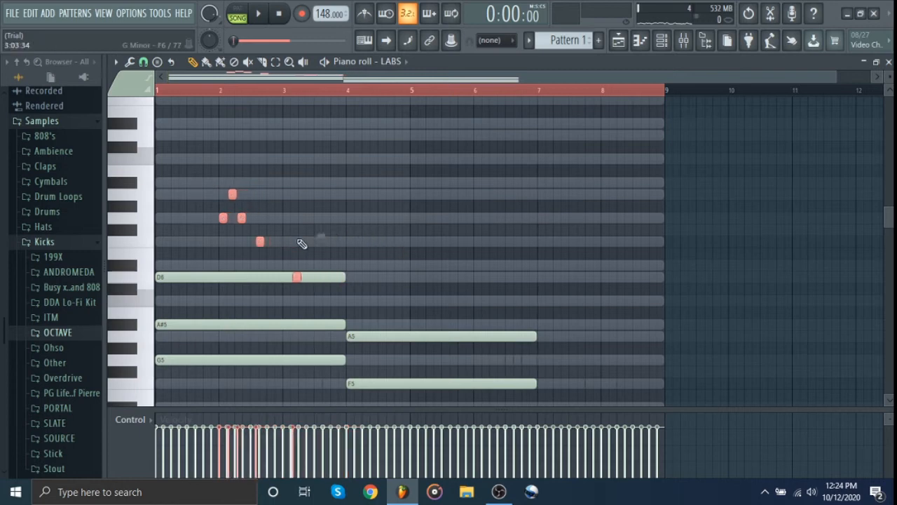
scroll(147, 263, up, 5)
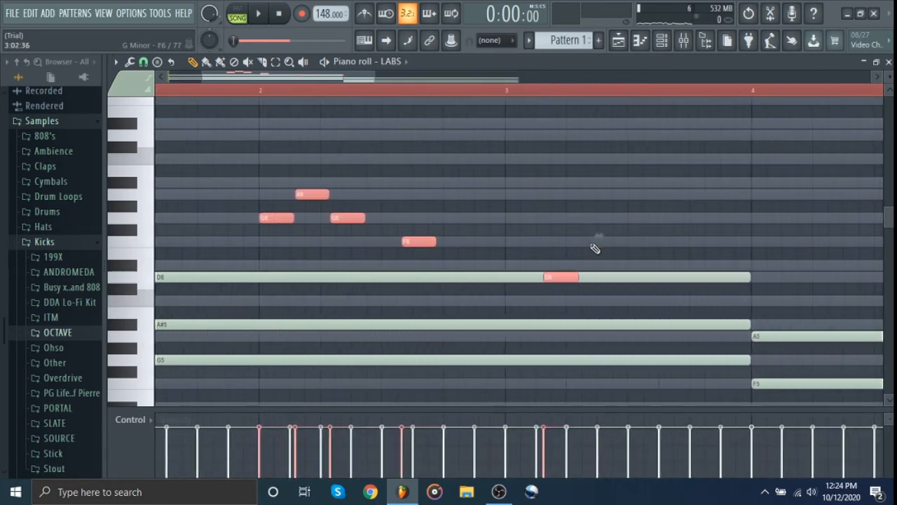
drag(595, 236, 549, 237)
scroll(314, 239, up, 5)
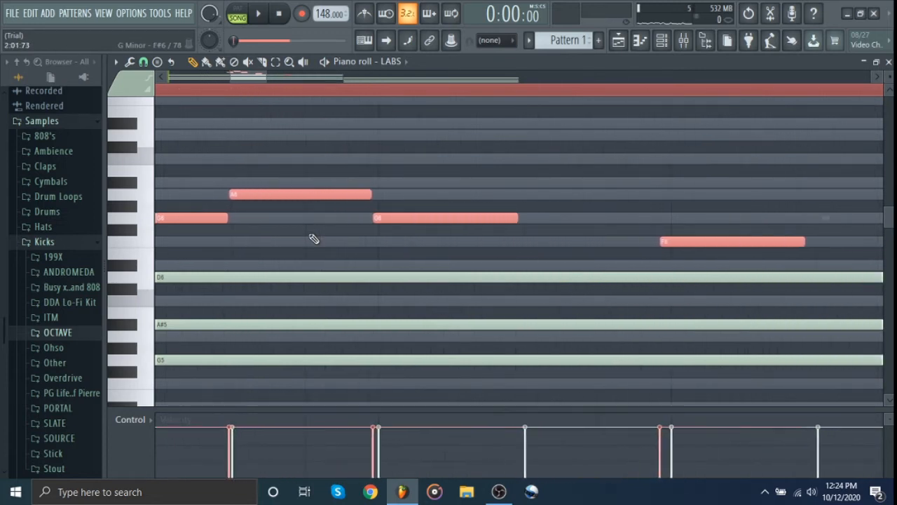
scroll(314, 239, down, 2)
ctrl+click(314, 239)
scroll(314, 239, down, 4)
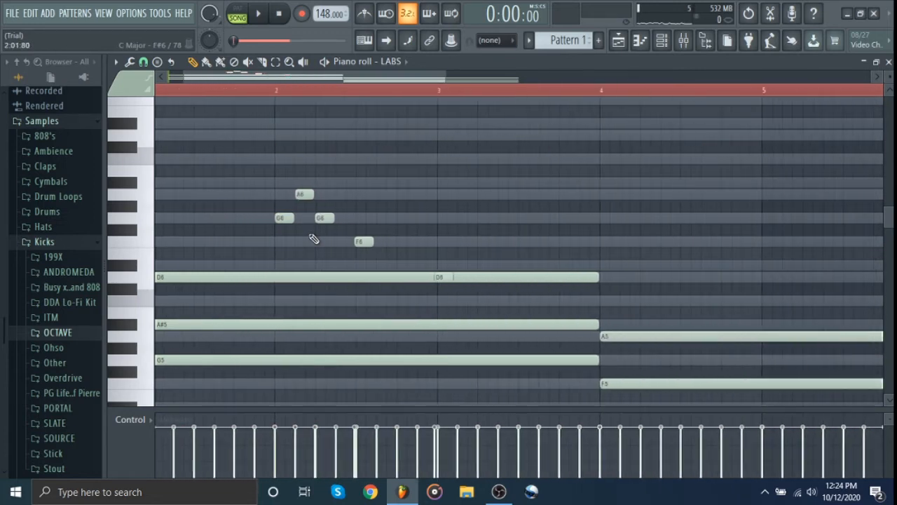
Step: Play the phrase briefly, and move the G6, A6, G6 and F6 melody notes in bar 2 one beat later
key(space)
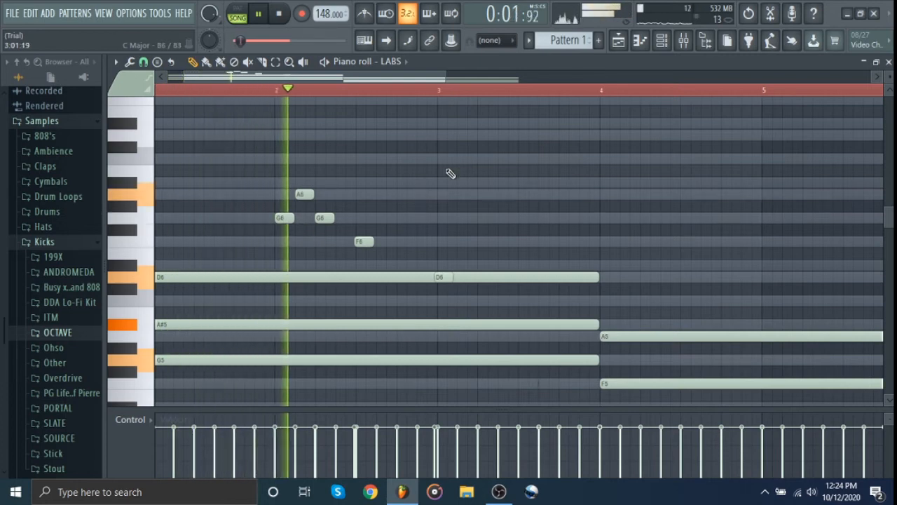
key(space)
drag(279, 238, 324, 186)
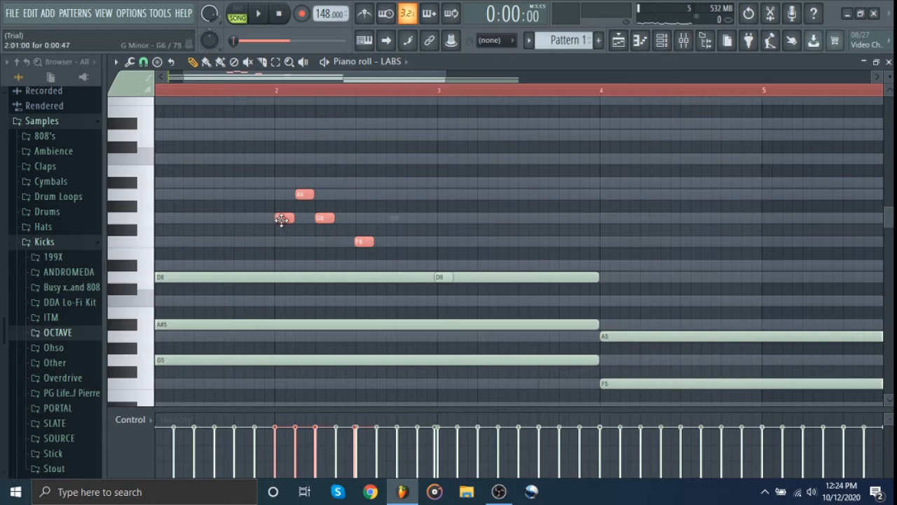
drag(281, 220, 324, 219)
click(319, 241)
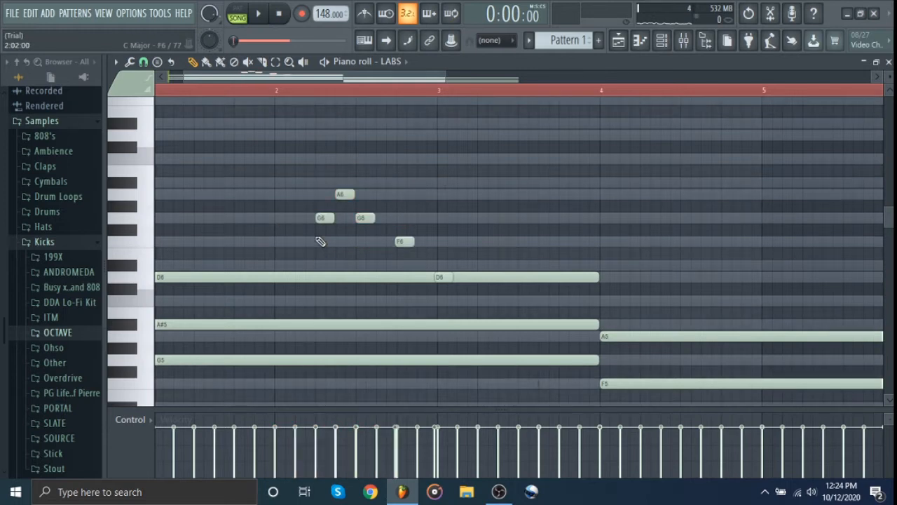
Step: Quantize the piano roll notes to the grid using the Default template
scroll(319, 241, up, 5)
scroll(319, 242, down, 1)
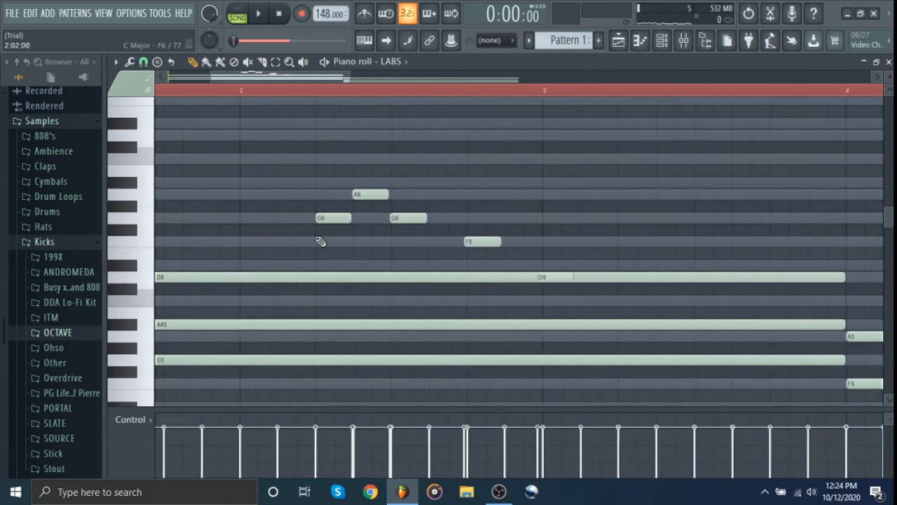
key(alt+q)
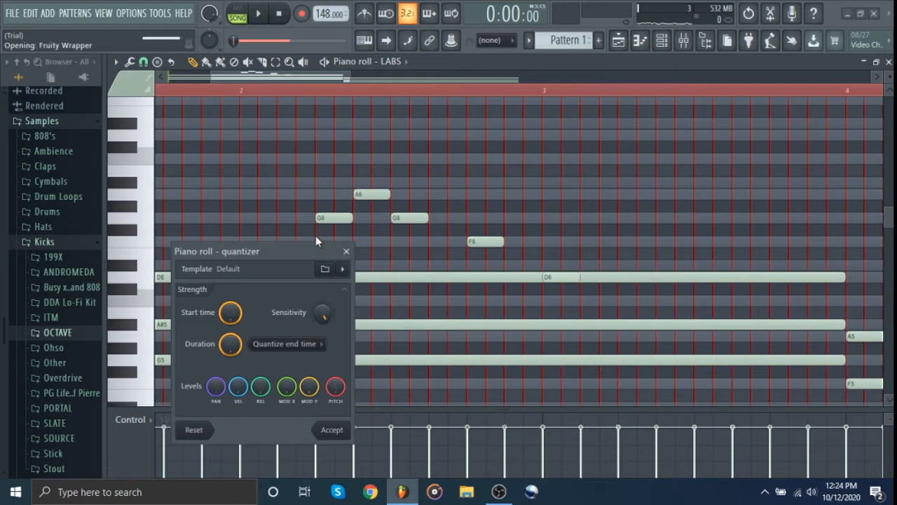
click(332, 430)
Step: Lengthen the second G6, F6 and D6 melody notes so the phrase fills the space up to bar 4, and play it with the song
key(space)
scroll(558, 201, down, 2)
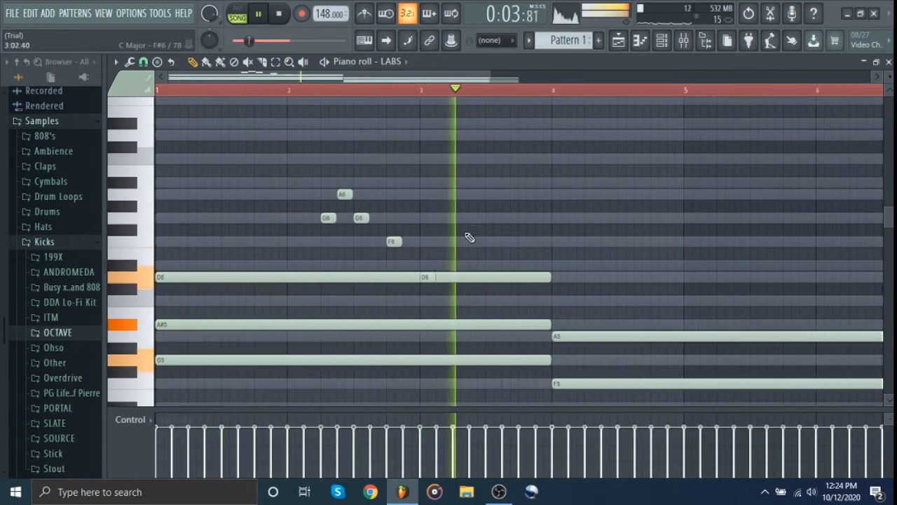
key(space)
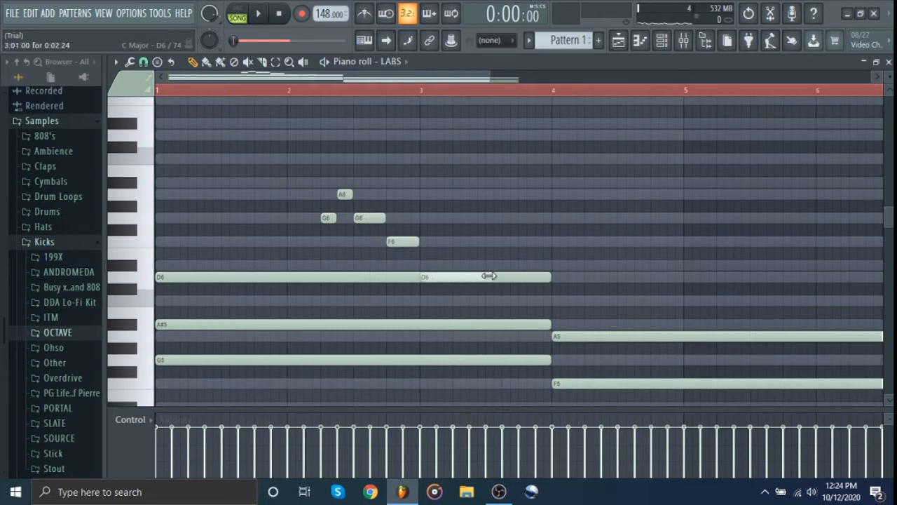
key(space)
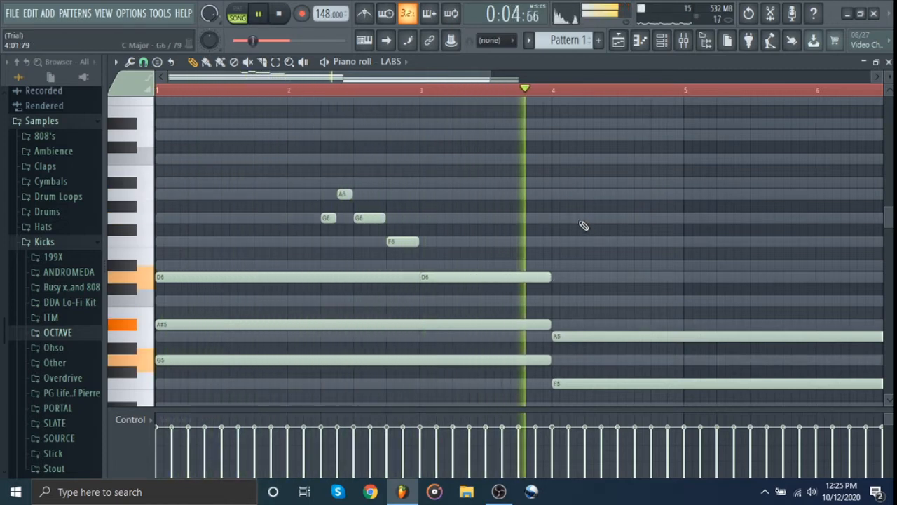
scroll(583, 225, down, 2)
key(space)
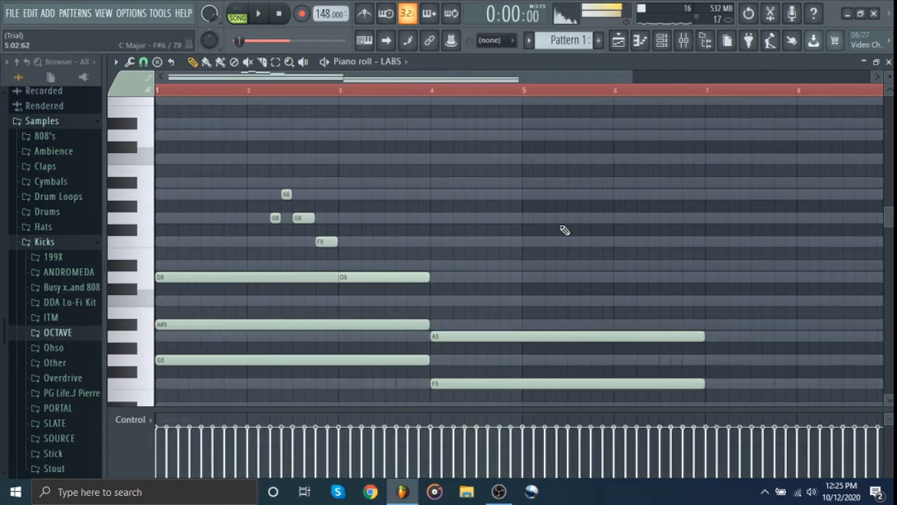
Step: Draw four melody notes G6, F6, A6 and A#6 on the consecutive beats of bar 5, above the second chord
click(523, 277)
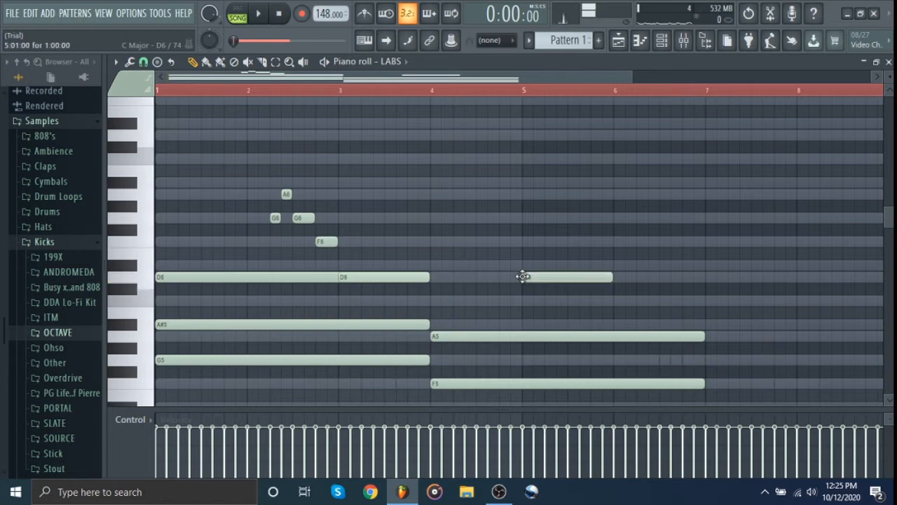
click(558, 273)
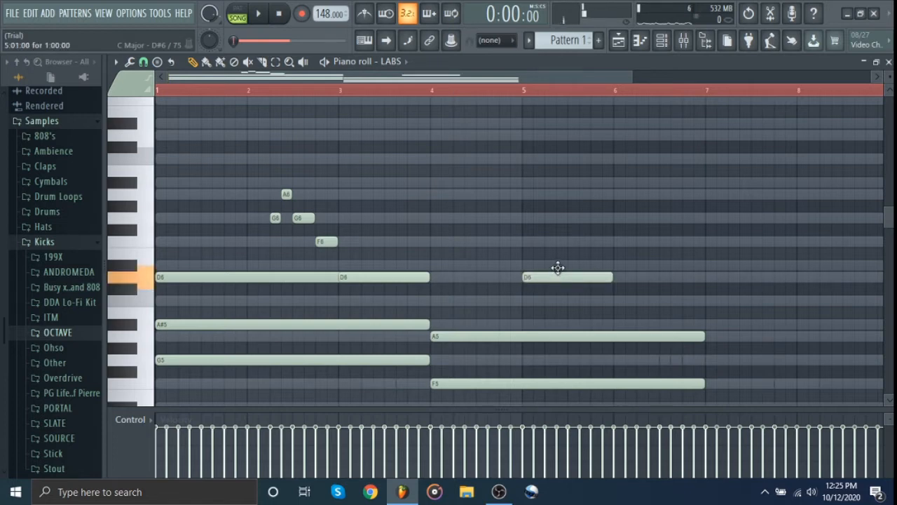
drag(556, 274, 550, 215)
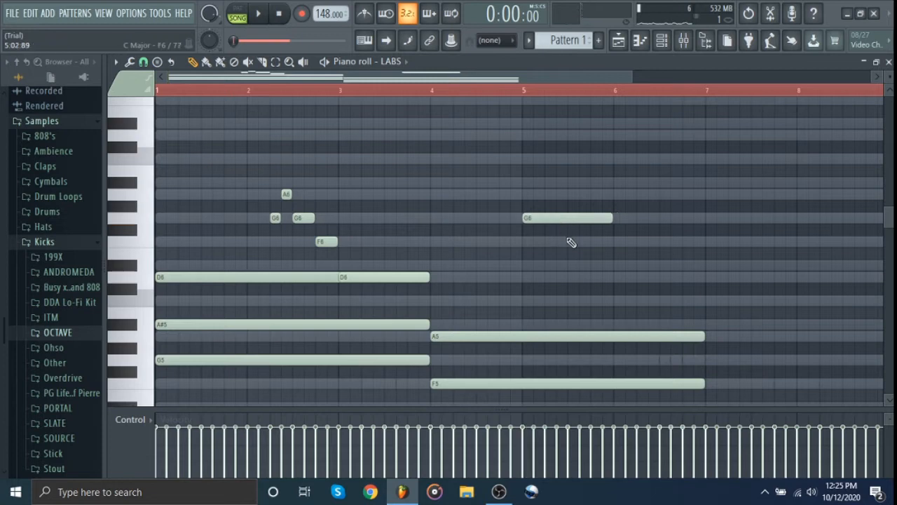
click(546, 241)
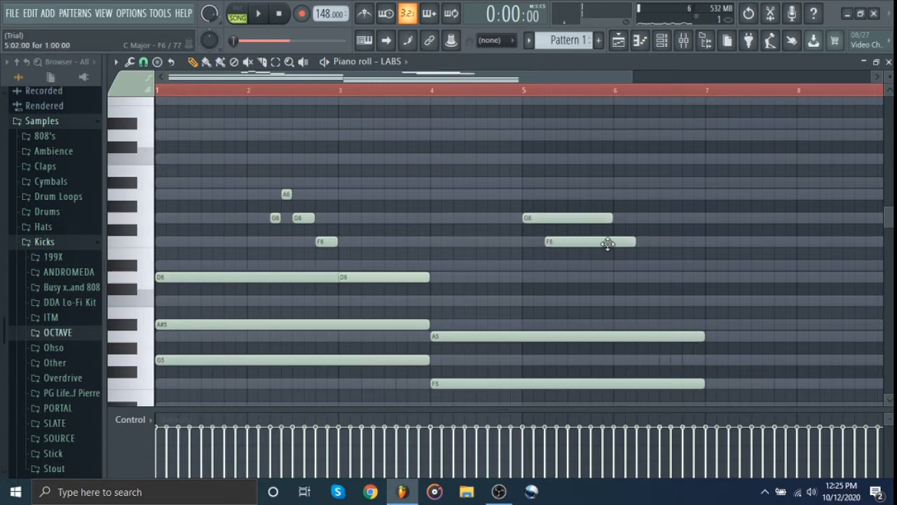
click(571, 193)
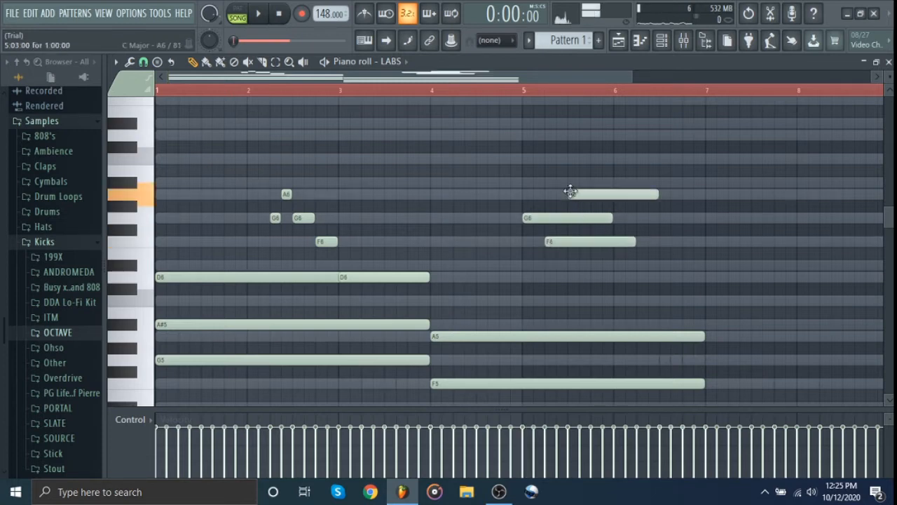
click(593, 182)
Step: Shorten the four notes in bar 5 to one beat each, and play the song
drag(571, 174, 565, 245)
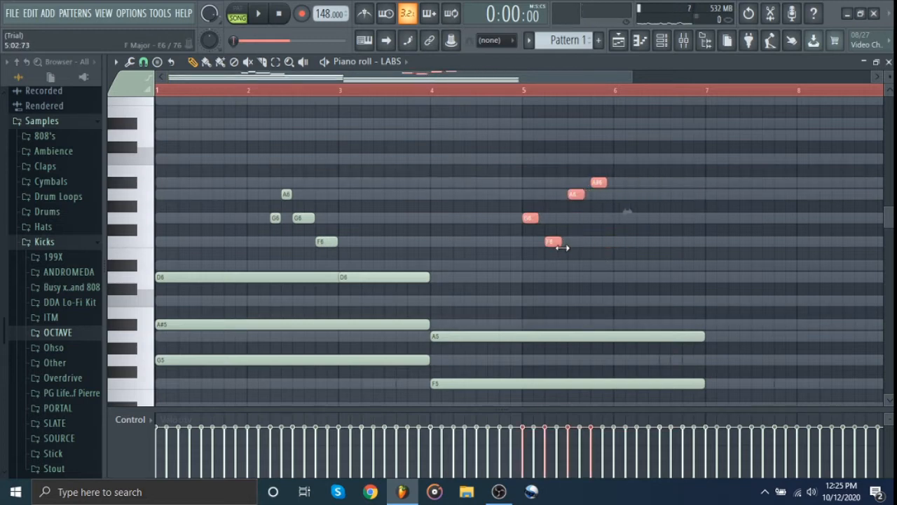
key(ctrl+d)
key(space)
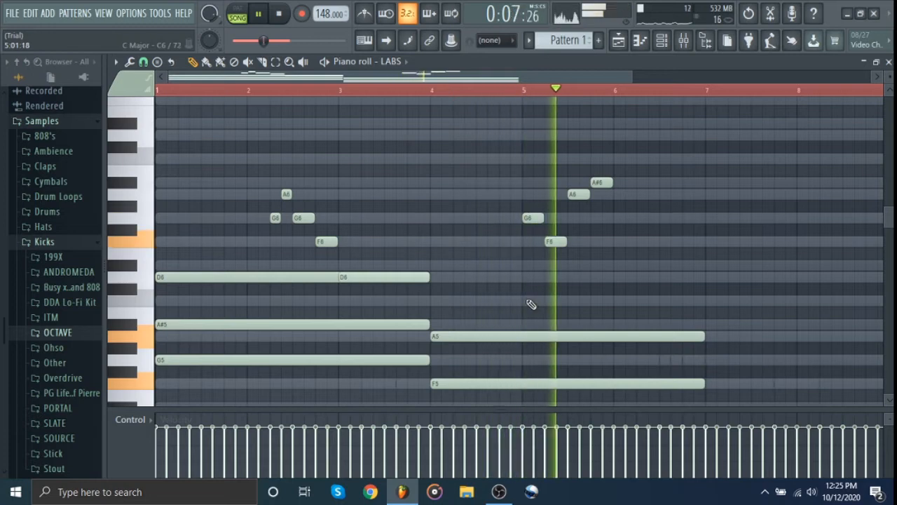
key(space)
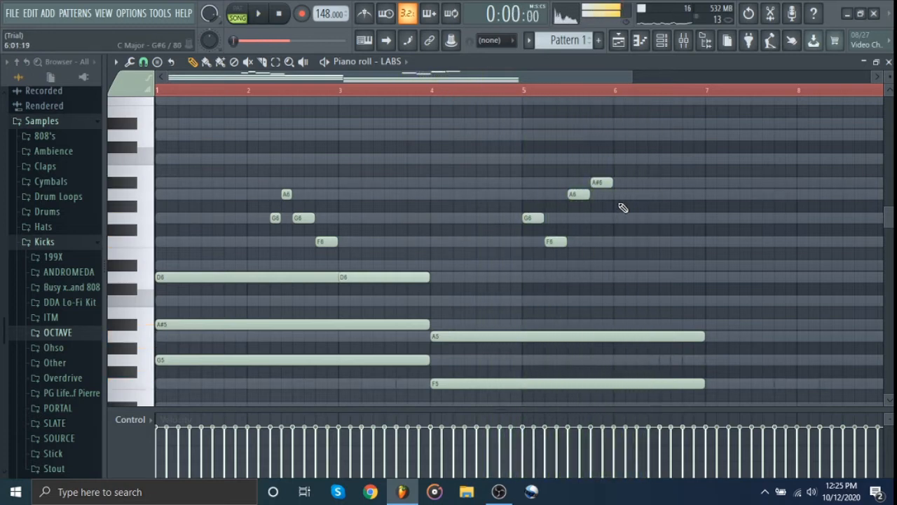
Step: Add a one-beat G6 at bar 6, and play the melody from bar 5
key(space)
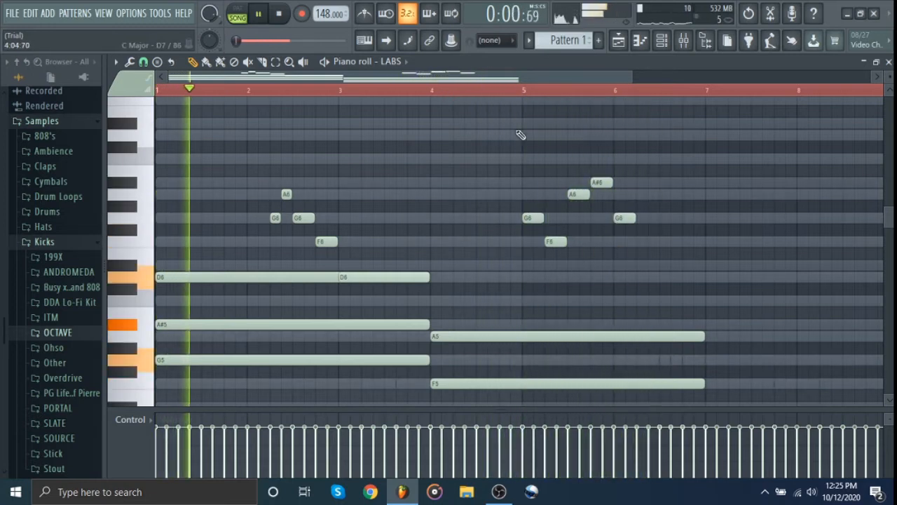
click(533, 90)
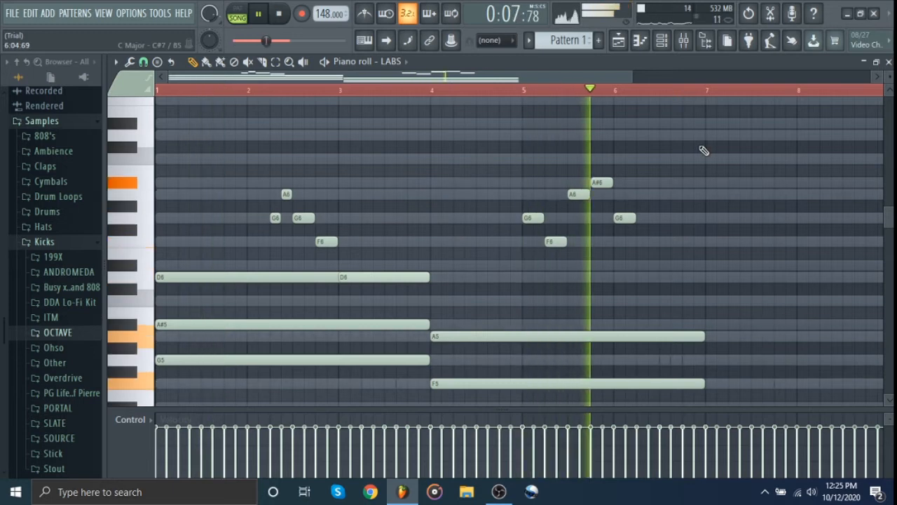
scroll(691, 152, down, 1)
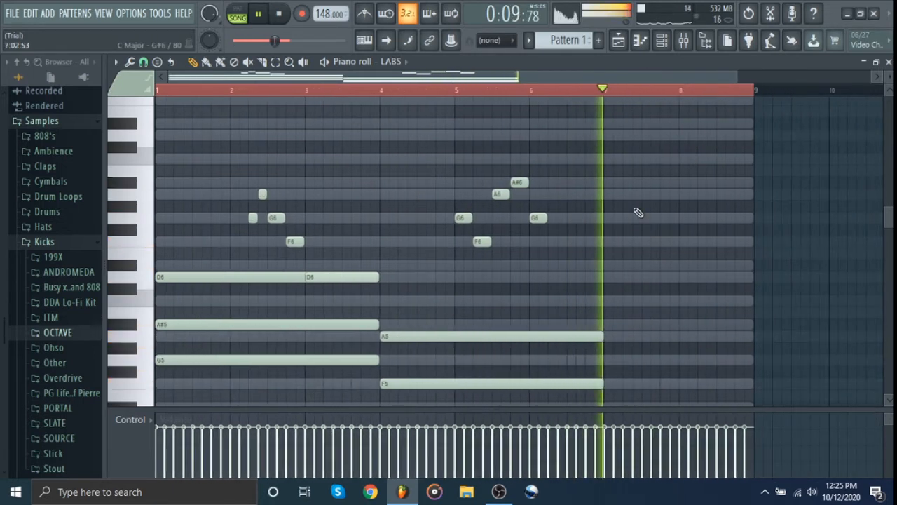
scroll(635, 212, down, 2)
scroll(635, 212, up, 2)
key(space)
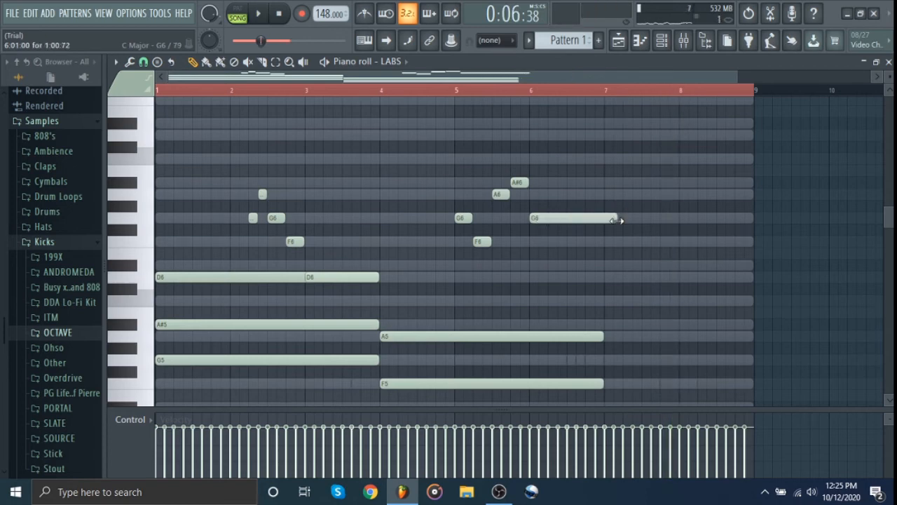
Step: Extend the G6 at bar 6 to one bar, and add one-bar notes F6 at beat 3 of bar 6 and D6 at bar 7
click(568, 241)
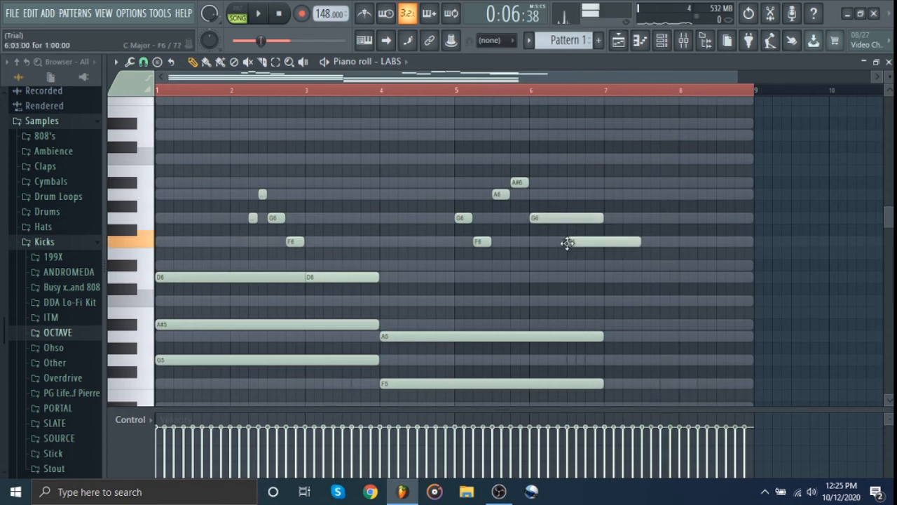
scroll(621, 289, down, 2)
scroll(603, 252, up, 1)
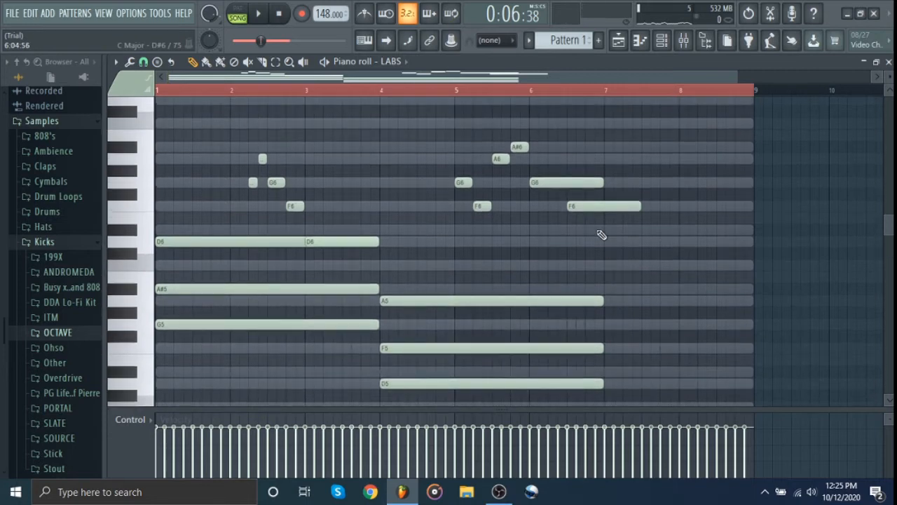
click(604, 230)
drag(604, 231, 607, 249)
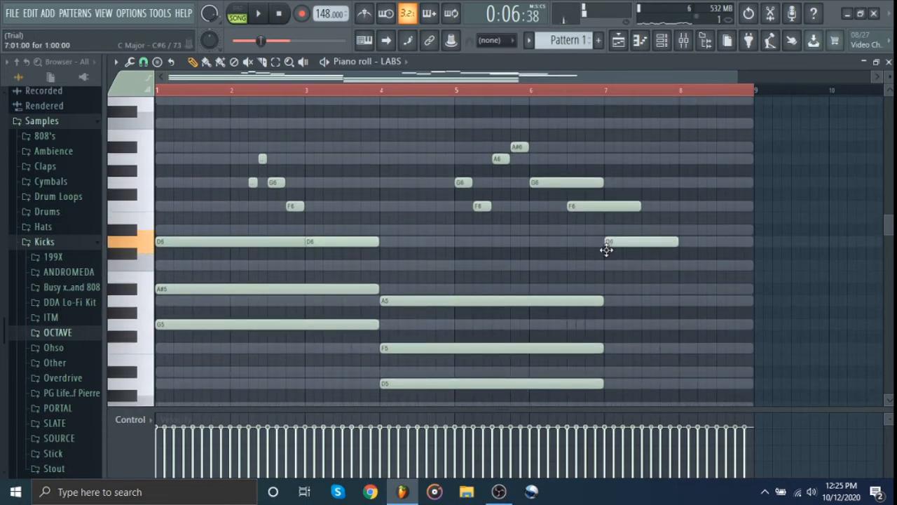
Step: Duplicate the second chord (D5, F5, A5) and place the copy directly after the original, starting at bar 7
scroll(531, 246, down, 2)
drag(527, 226, 537, 370)
key(ctrl+b)
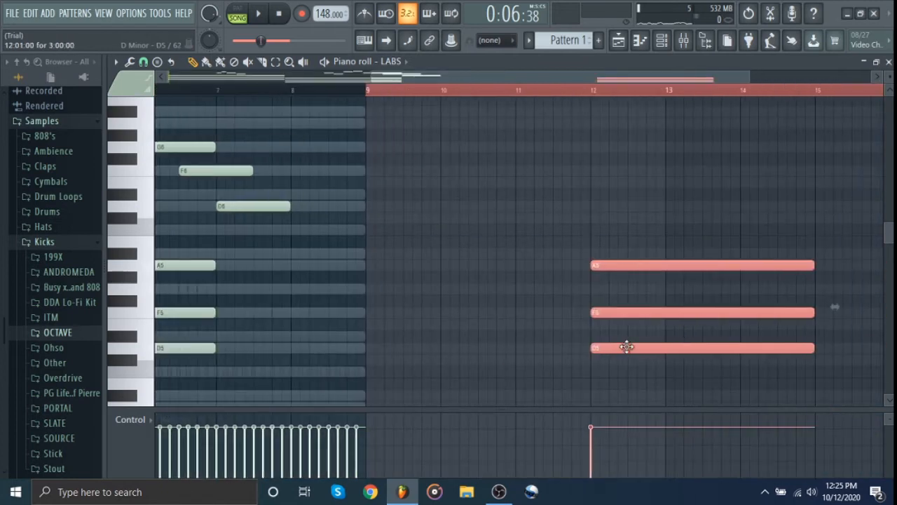
drag(626, 346, 261, 346)
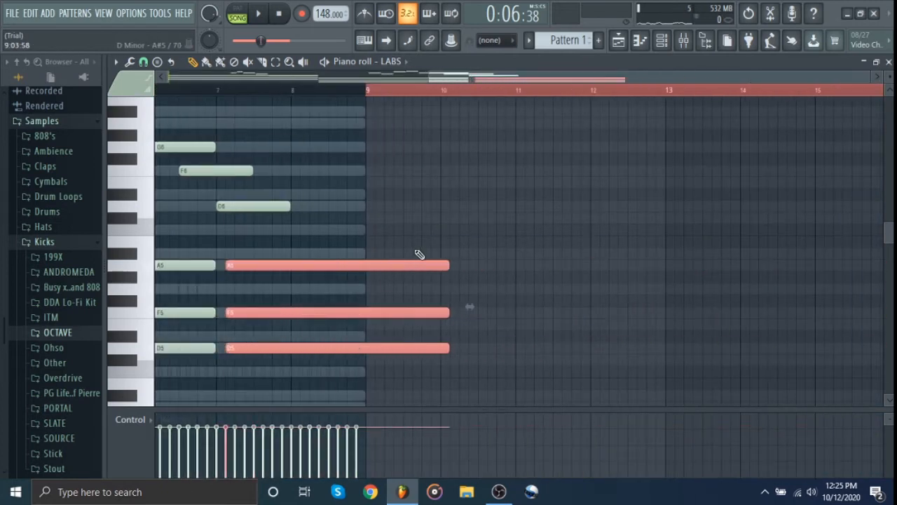
drag(365, 265, 347, 265)
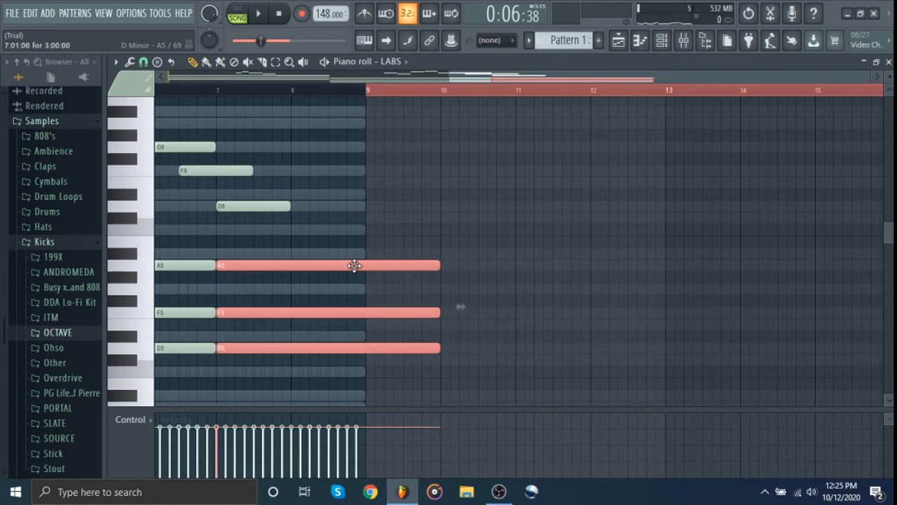
key(ctrl+d)
key(shift+d)
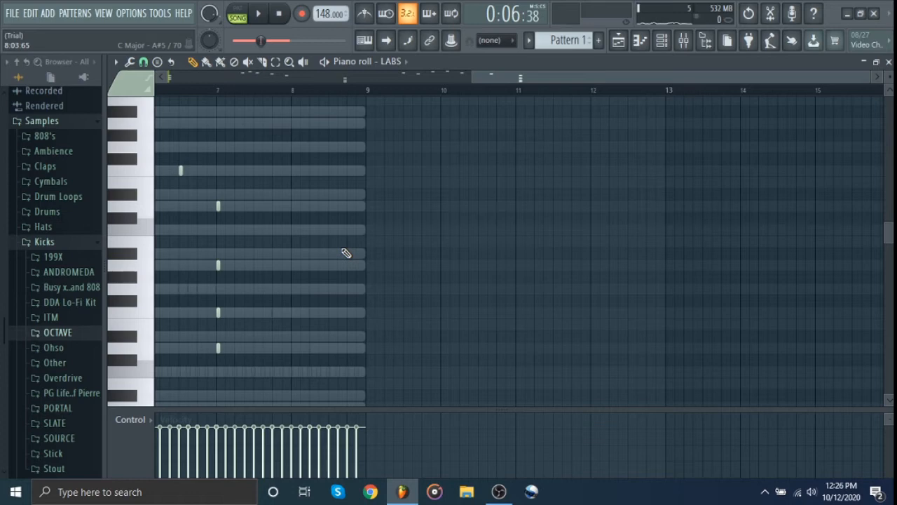
key(ctrl+l)
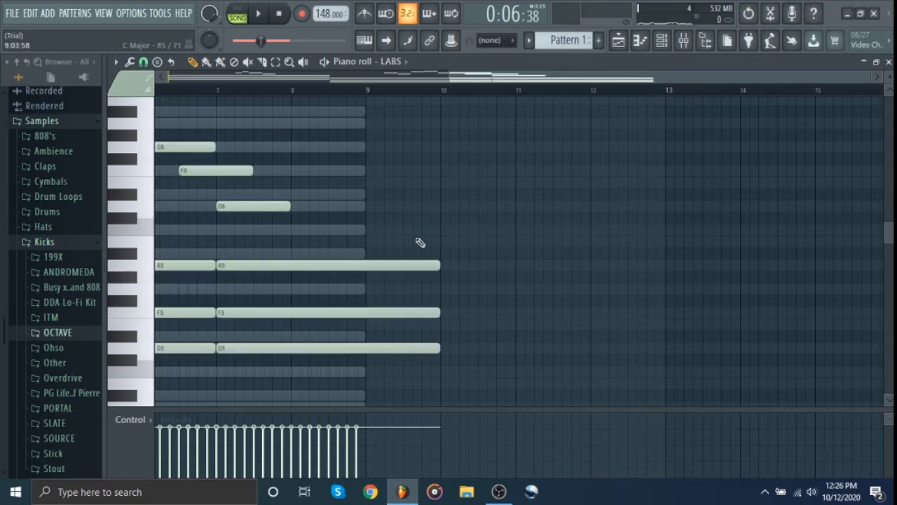
Step: Slice the copied chord at bar 9 and remove the part beyond it
drag(421, 243, 471, 244)
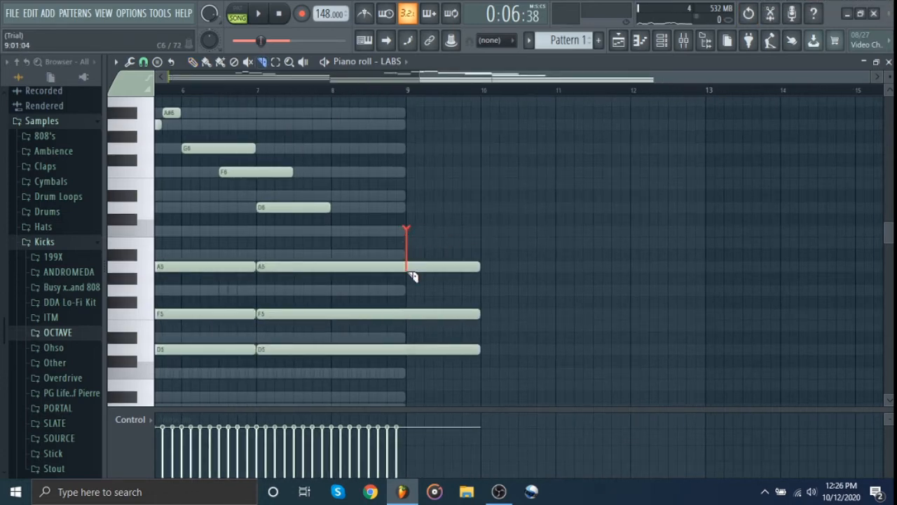
drag(407, 380, 408, 382)
scroll(578, 293, down, 3)
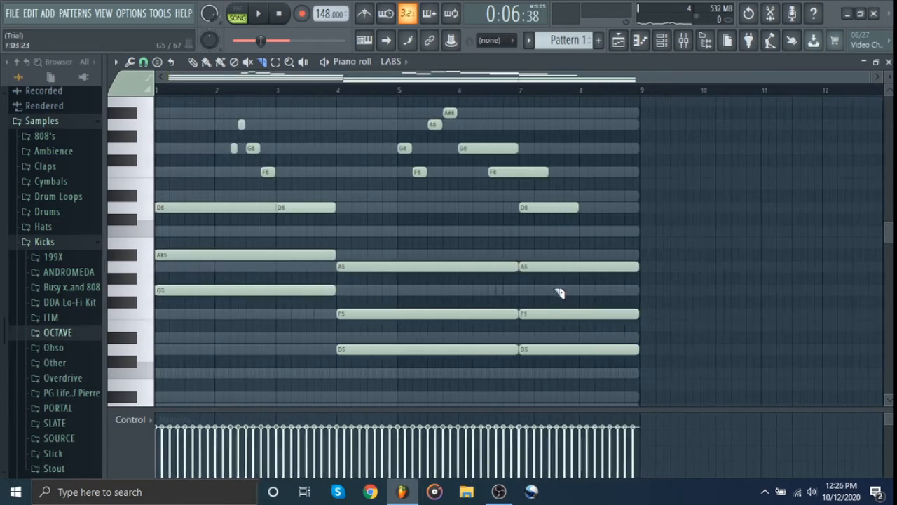
Step: Play the melody from bar 5, and add a one-bar C6 note from bar 8 to bar 9
key(space)
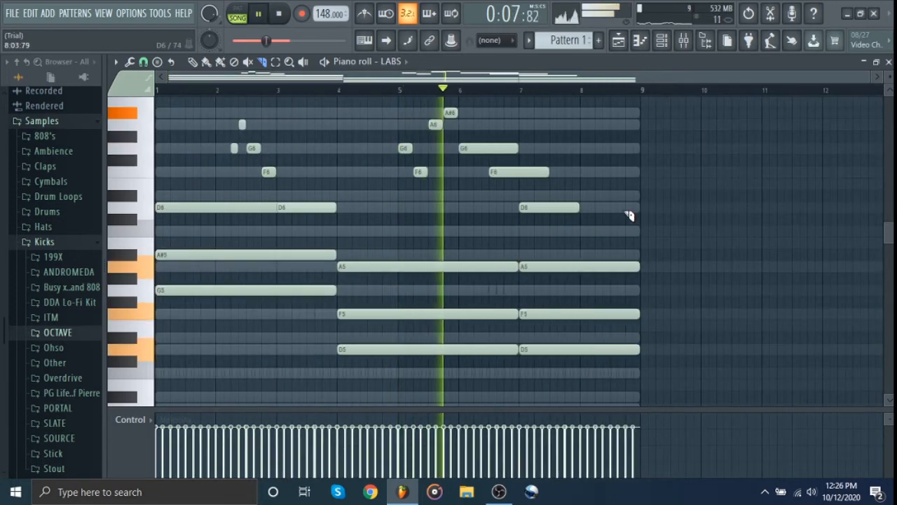
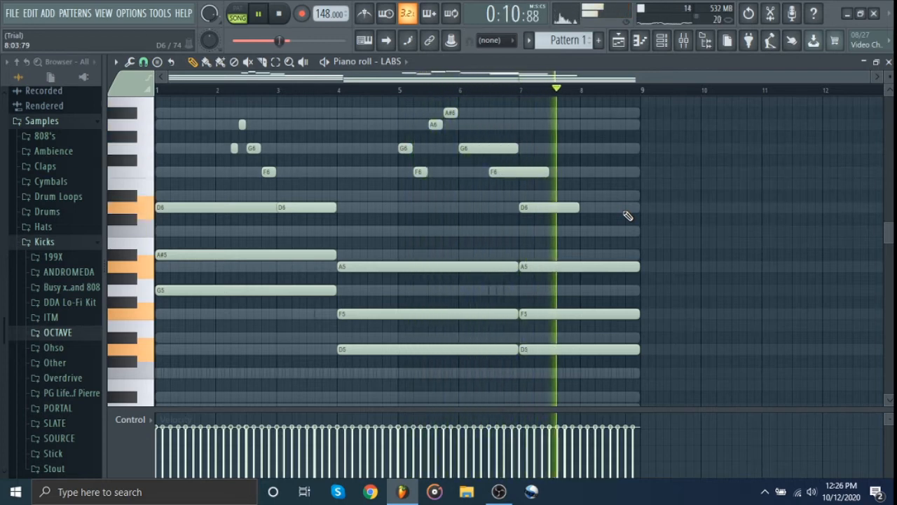
key(space)
click(581, 233)
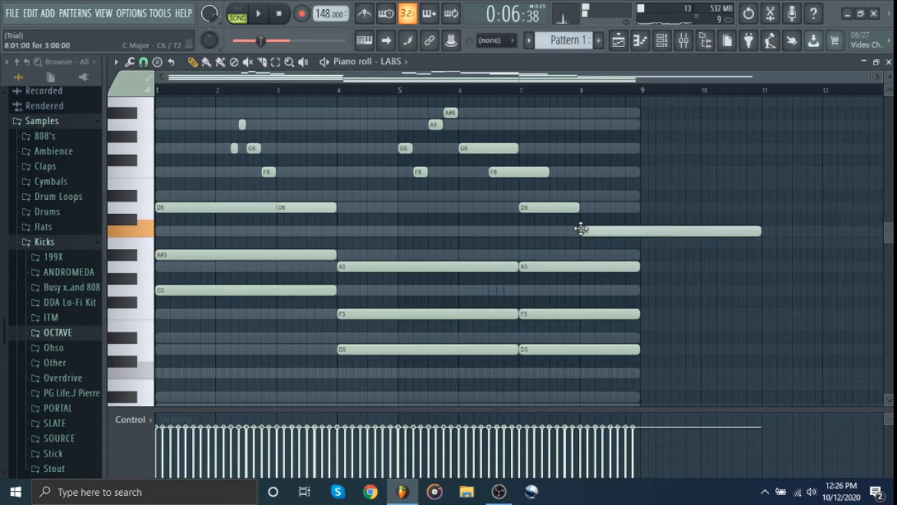
drag(758, 235, 629, 243)
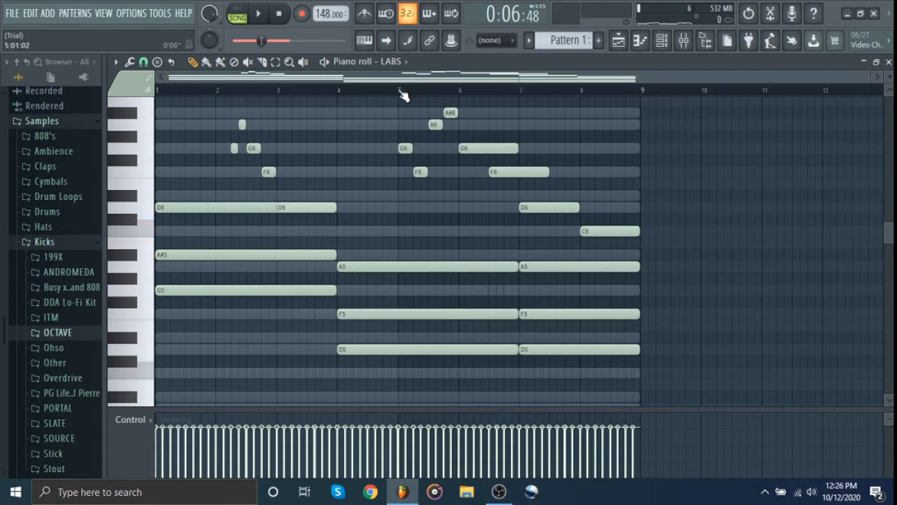
Step: Play back the LABS melody, and route the LABS channel to mixer track 6
key(space)
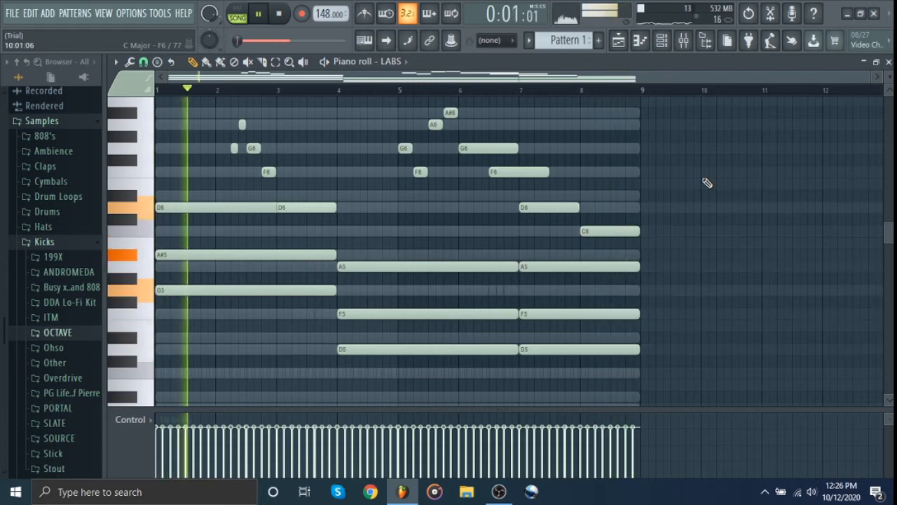
key(space)
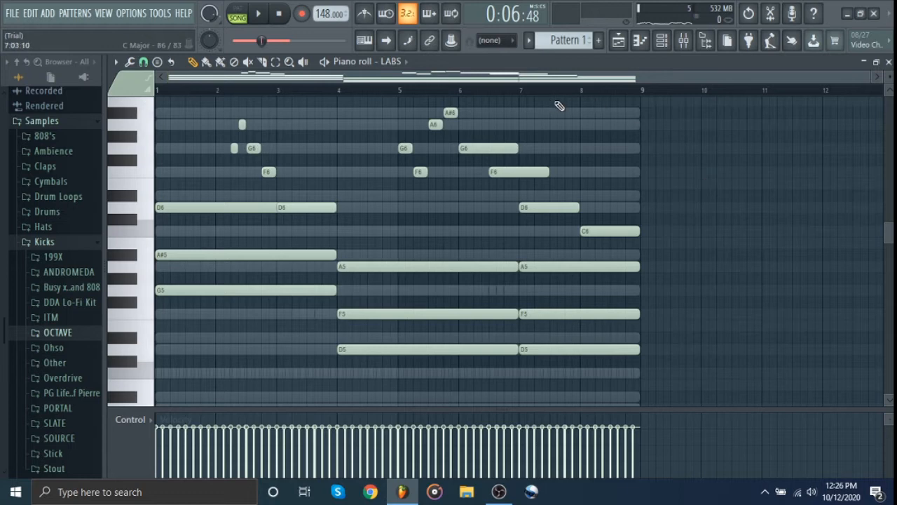
click(662, 41)
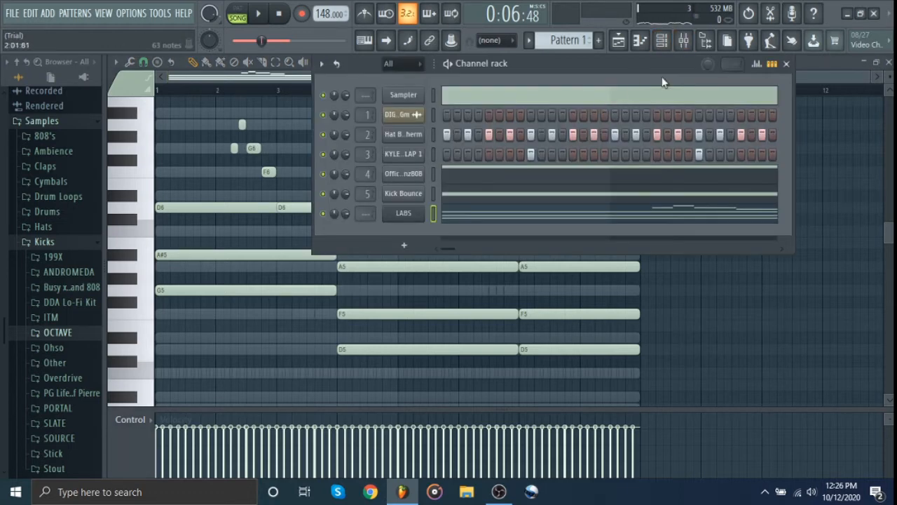
click(684, 41)
right_click(330, 190)
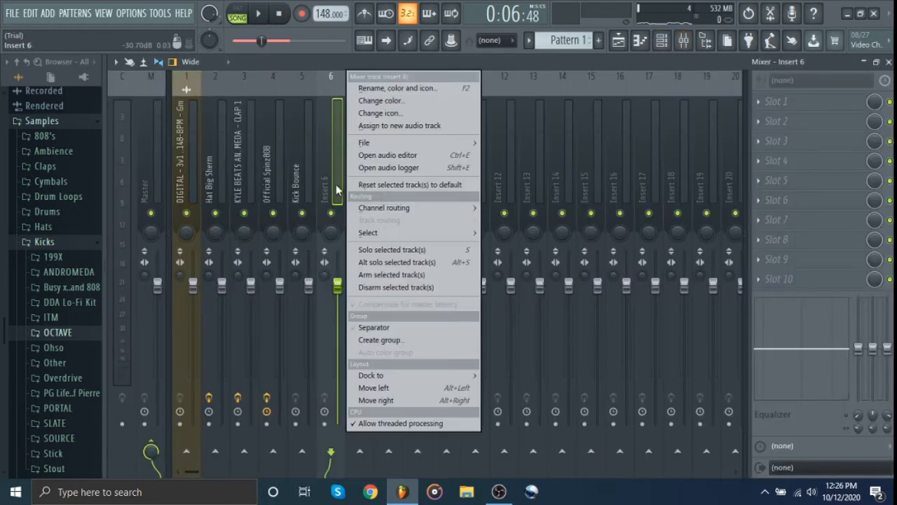
mouse_move(385, 209)
click(516, 209)
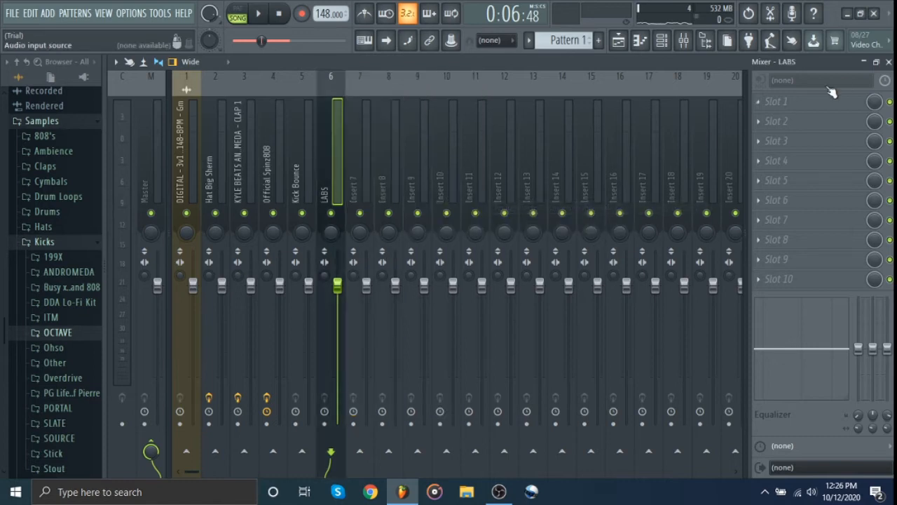
Step: Load ValhallaSupermassive in the first effect slot of the LABS mixer track, in place of Fruity Reeverb 2
click(806, 105)
click(517, 174)
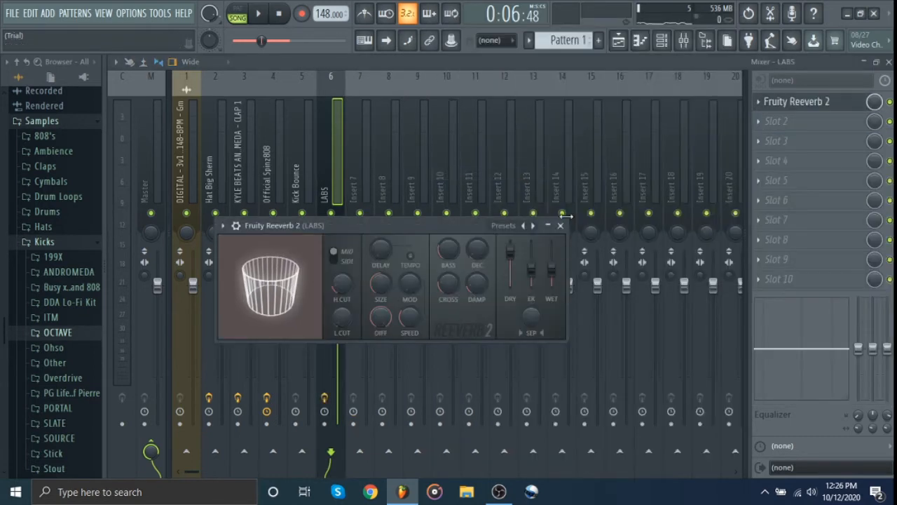
click(758, 101)
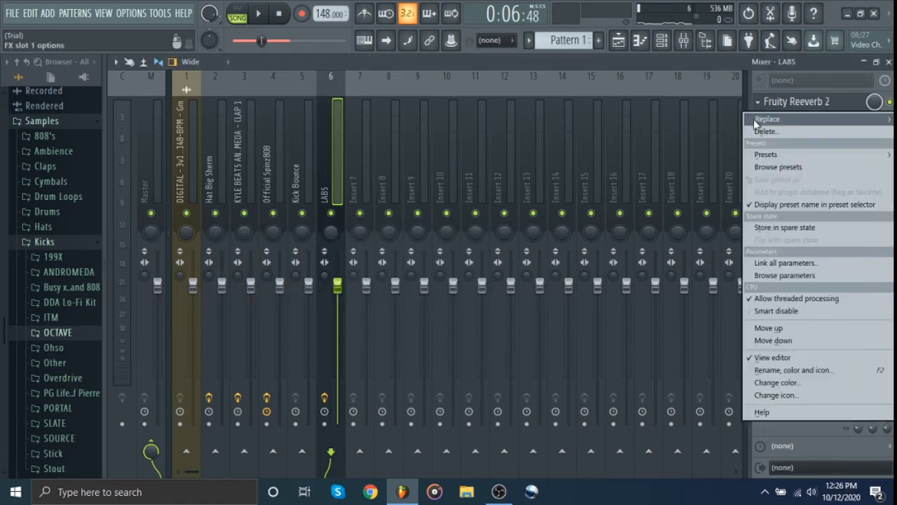
mouse_move(754, 120)
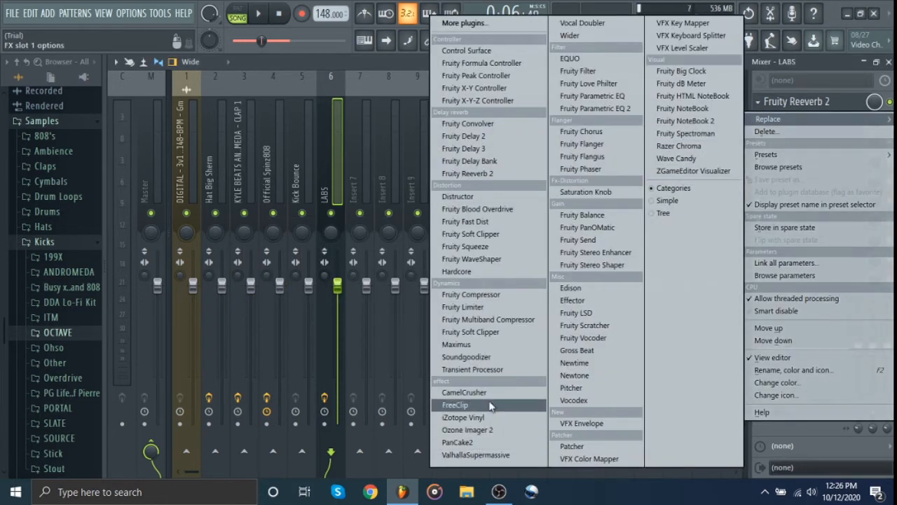
click(483, 454)
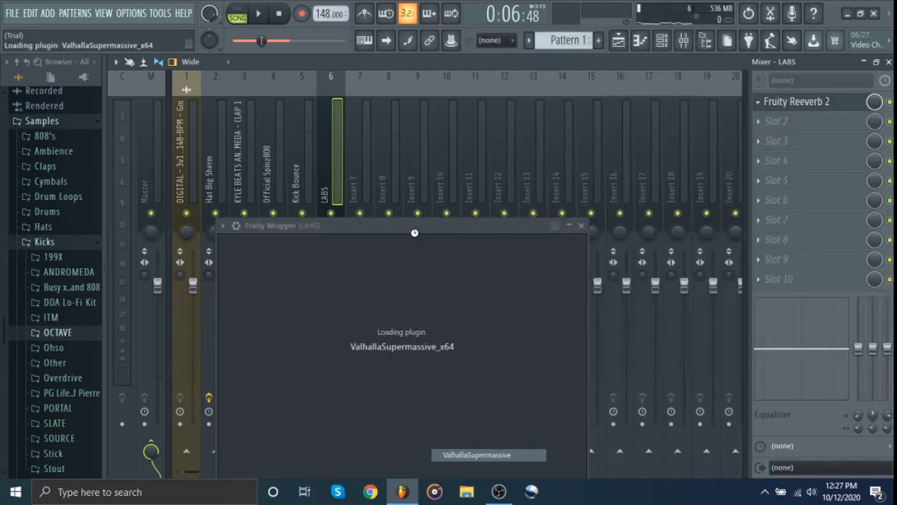
drag(414, 227, 395, 63)
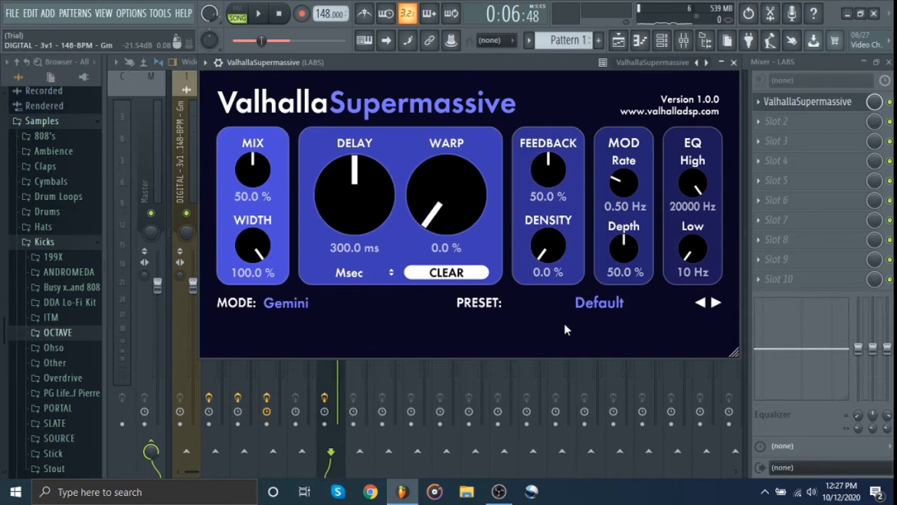
Step: Load the Splashy Synth reverb preset in ValhallaSupermassive and start playback
click(621, 305)
mouse_move(586, 242)
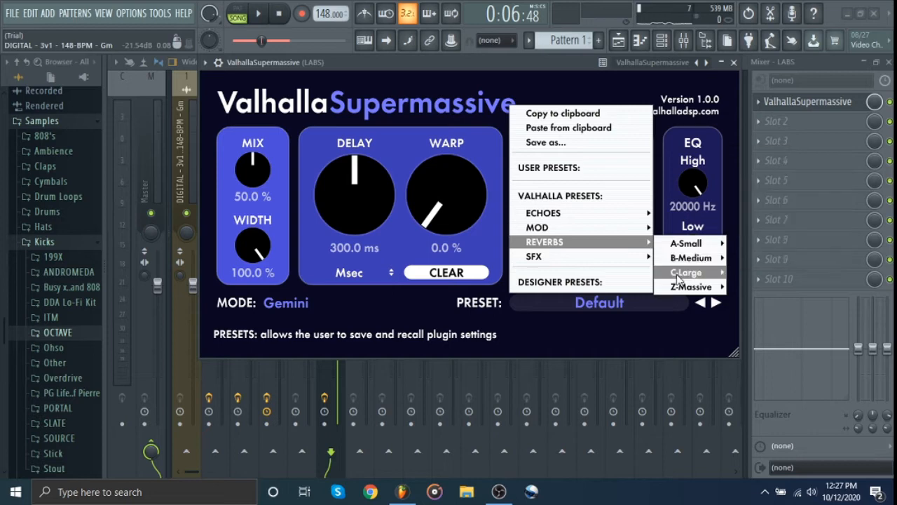
mouse_move(677, 274)
click(770, 271)
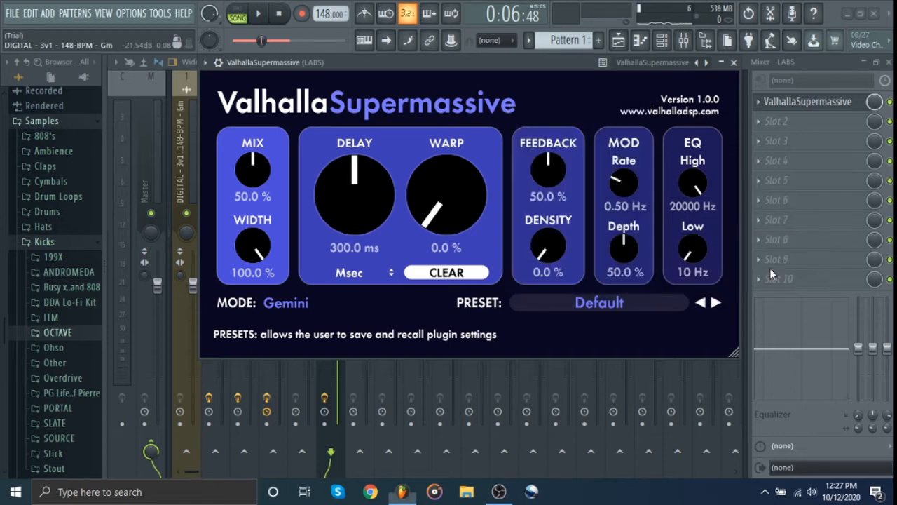
key(space)
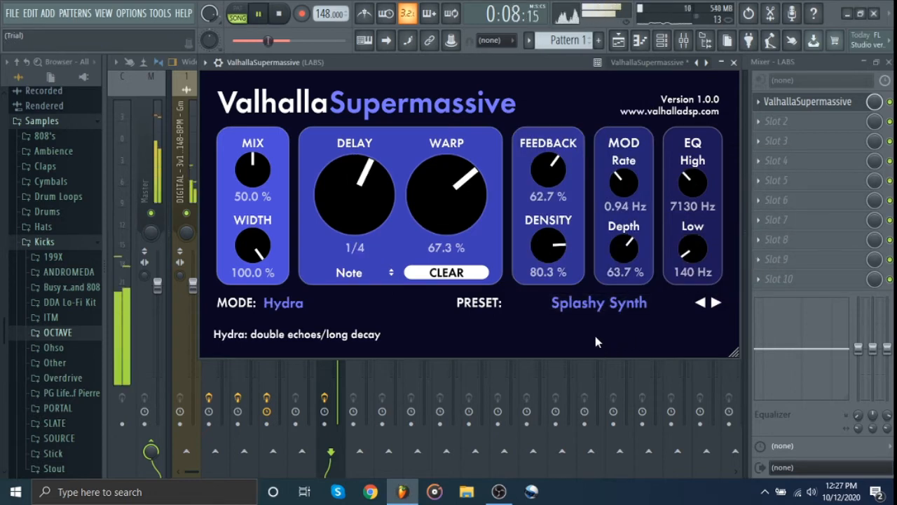
Step: Play the beat from the start and lower the ValhallaSupermassive mix level on the LABS track to about 50%
click(280, 13)
key(space)
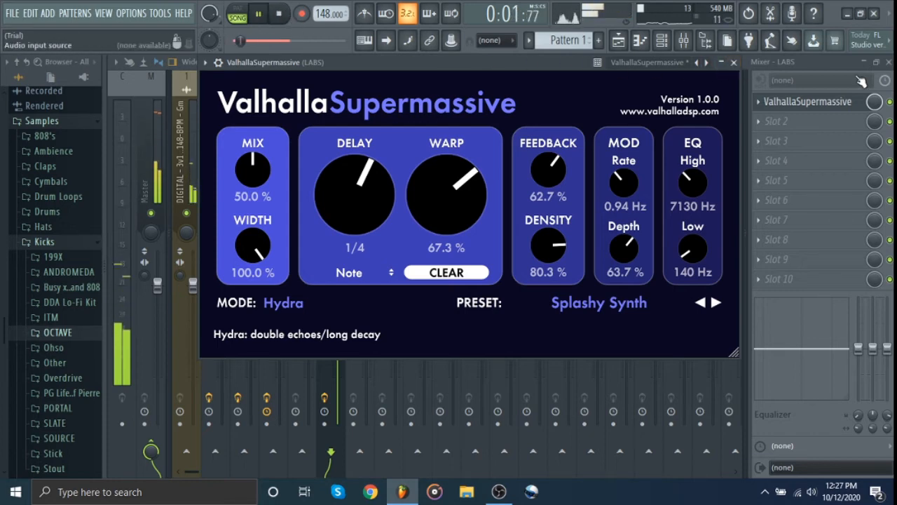
click(875, 103)
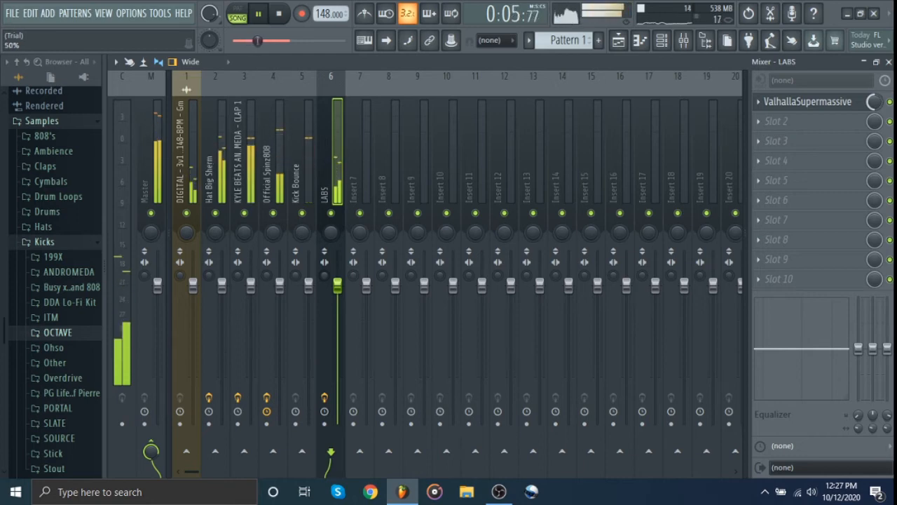
drag(875, 103, 874, 110)
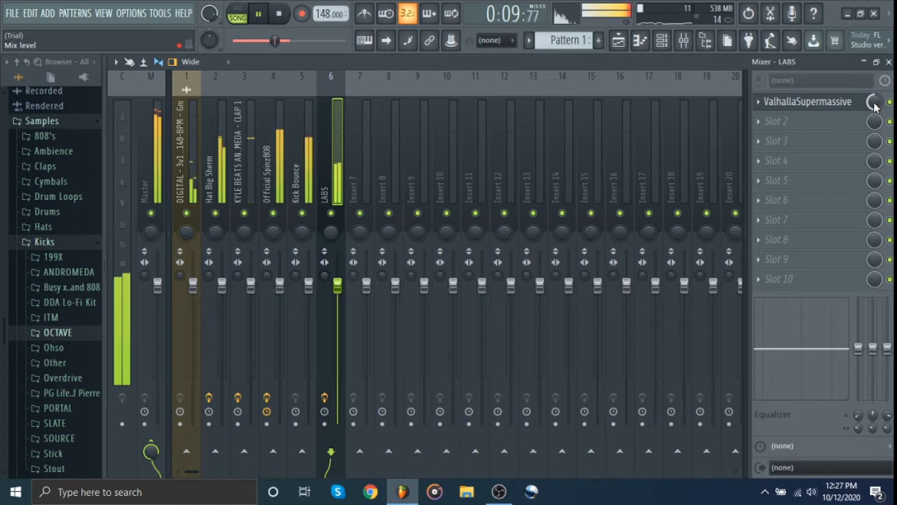
Step: Solo the LABS mixer track to hear its reverb alone, unsolo it and stop playback
right_click(333, 213)
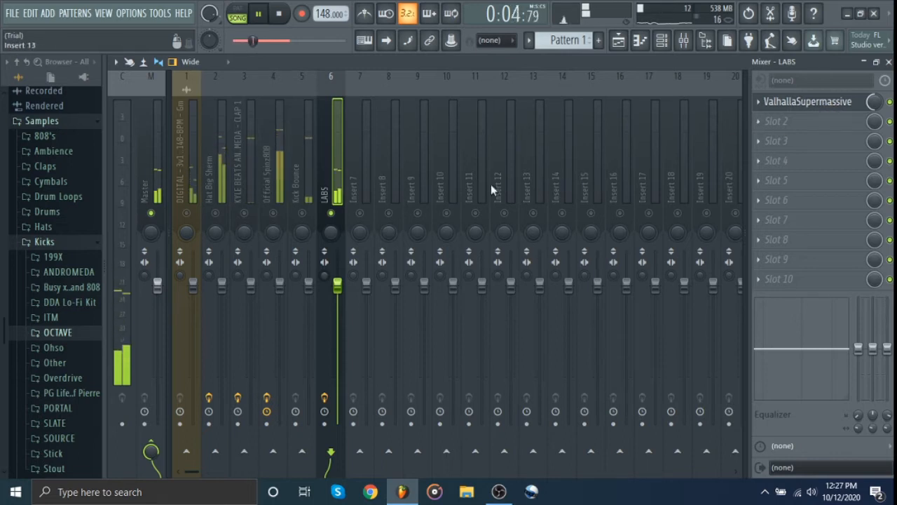
right_click(334, 212)
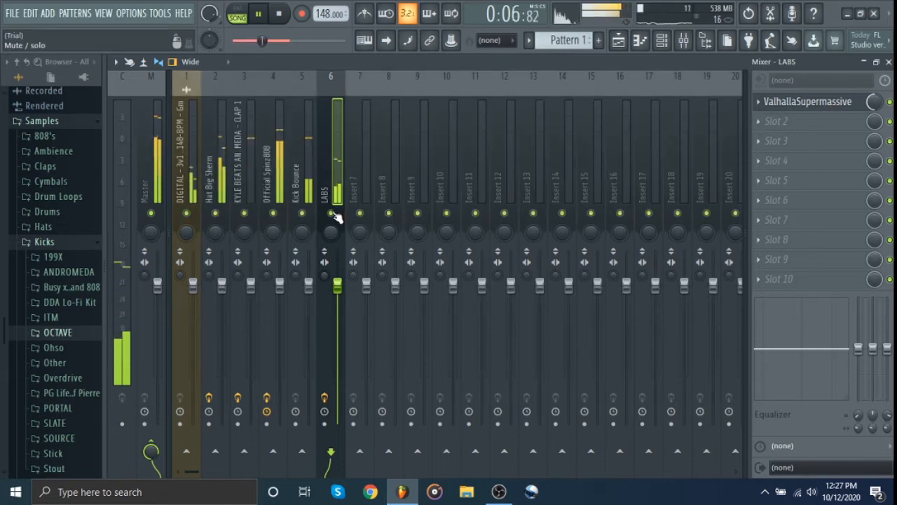
key(space)
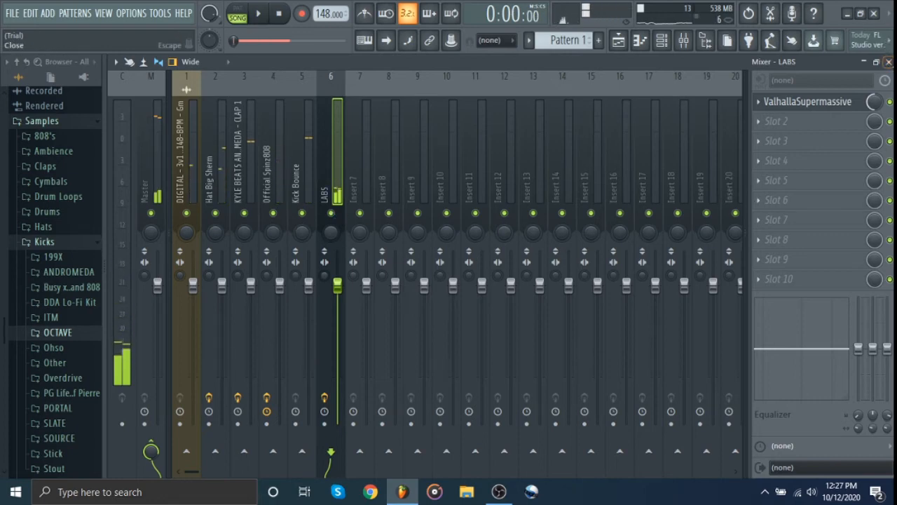
Step: Return to the playlist and split Pattern 1 by channel
click(888, 62)
click(754, 63)
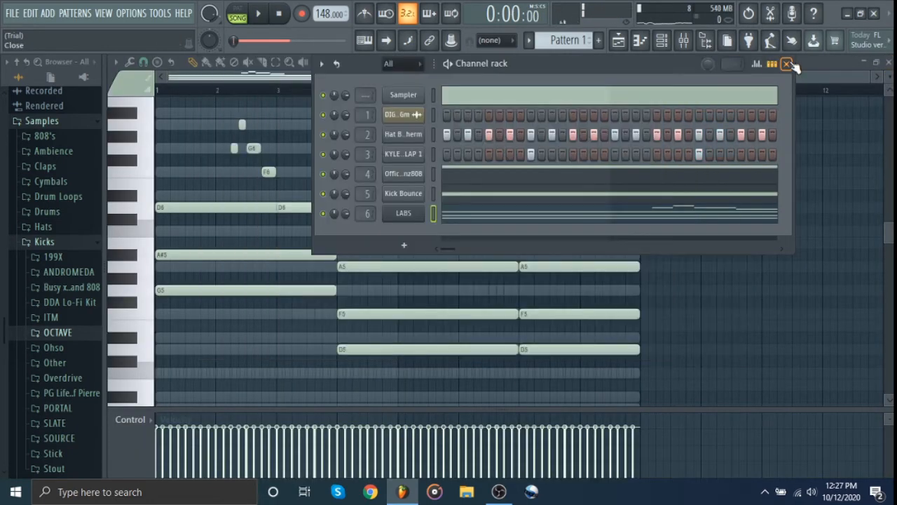
click(788, 64)
click(888, 61)
ctrl+click(315, 227)
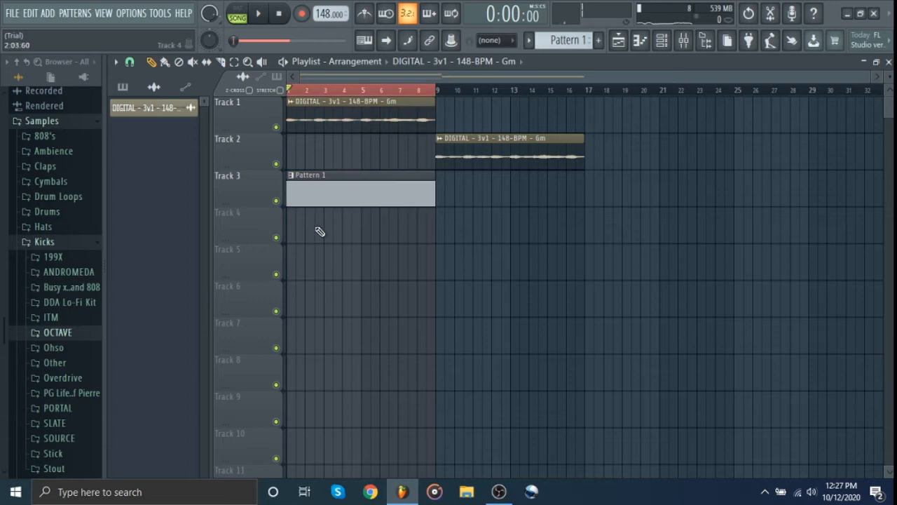
click(123, 86)
right_click(129, 109)
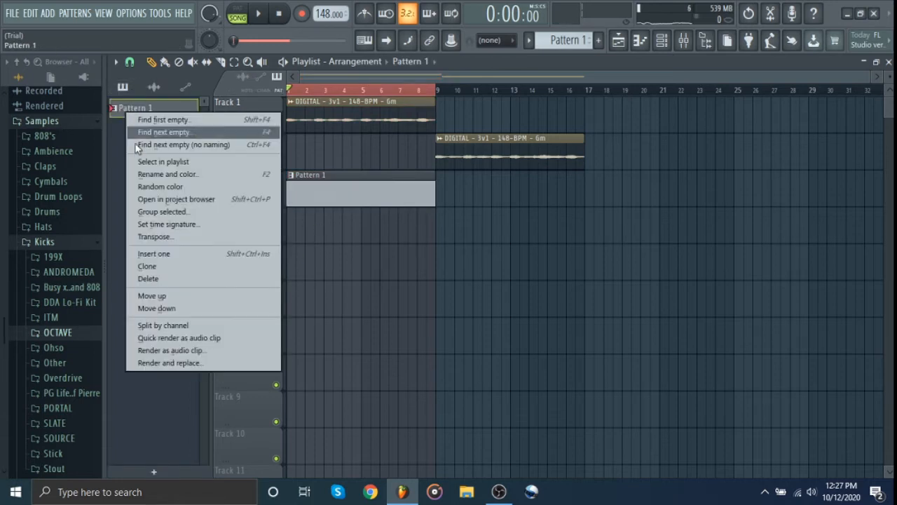
click(172, 324)
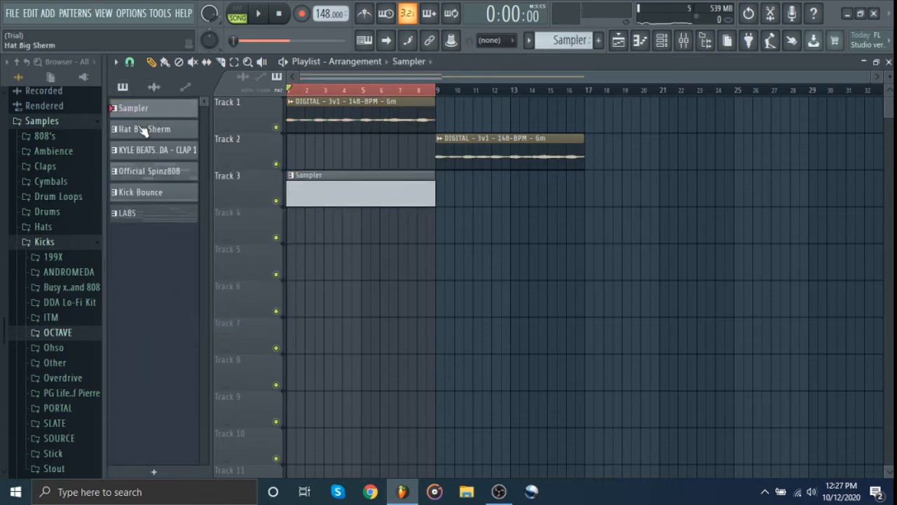
Step: Remove the Sampler clip from track 3, and place the hat, clap, 808, kick and LABS patterns on tracks 3 to 7 at bar 1
right_click(315, 177)
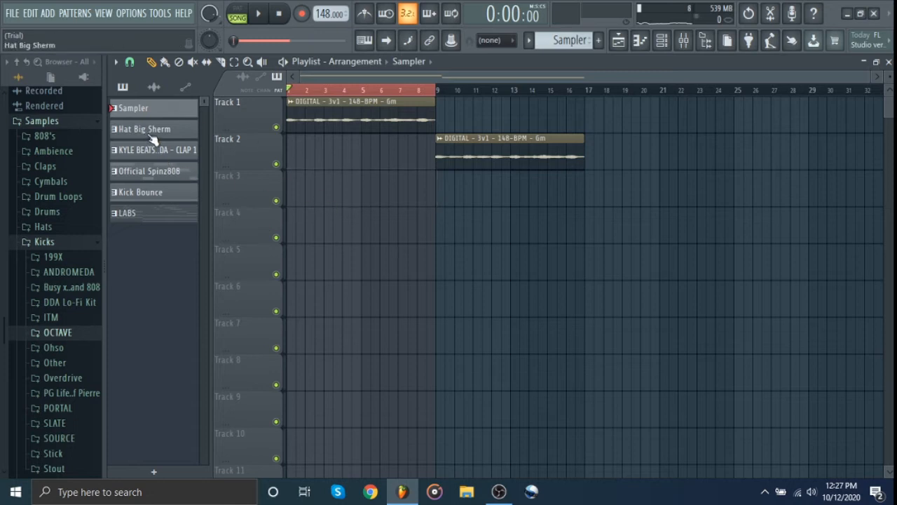
click(150, 130)
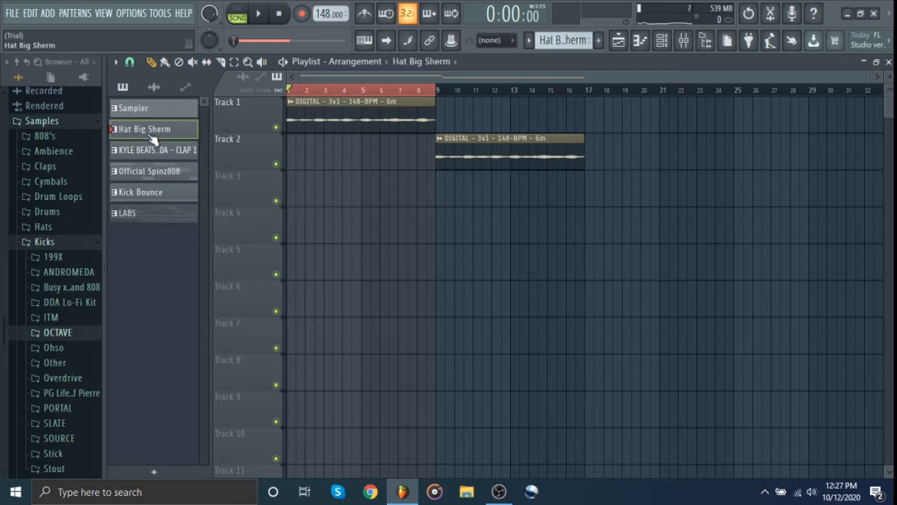
shift+click(141, 219)
drag(133, 129, 288, 197)
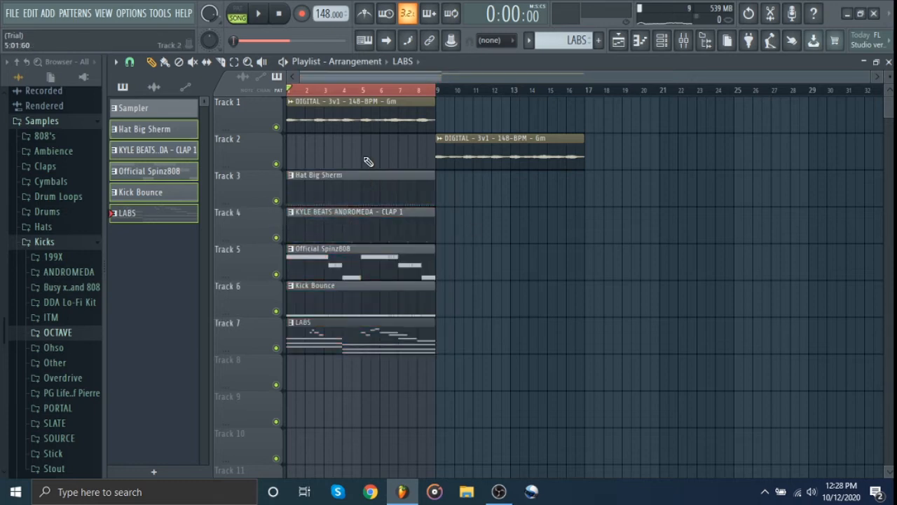
Step: Shift the five pattern clips on tracks 3 to 7 to bar 9, leaving the first eight bars of those tracks empty
mouse_move(363, 158)
mouse_down()
mouse_move(344, 401)
mouse_move(352, 176)
mouse_move(359, 333)
mouse_up()
key(ctrl+b)
key(ctrl+d)
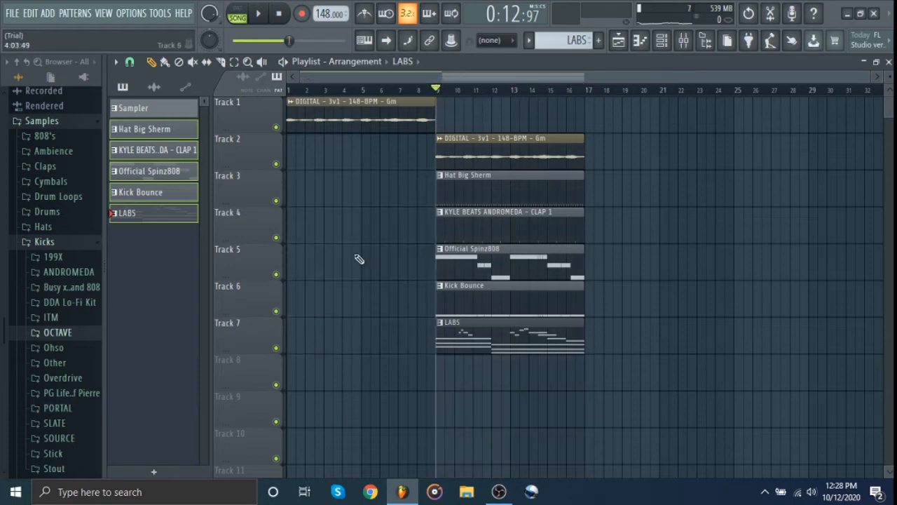
Step: During playback from the start, move the track 2 DIGITAL clip to bar 1 and the track 1 DIGITAL clip to bar 9
click(279, 12)
key(space)
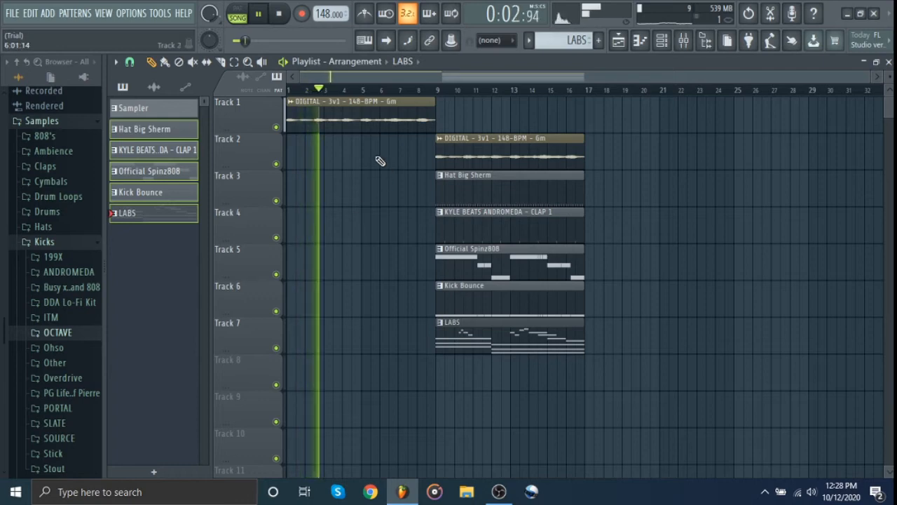
drag(481, 150, 204, 150)
drag(346, 124, 493, 126)
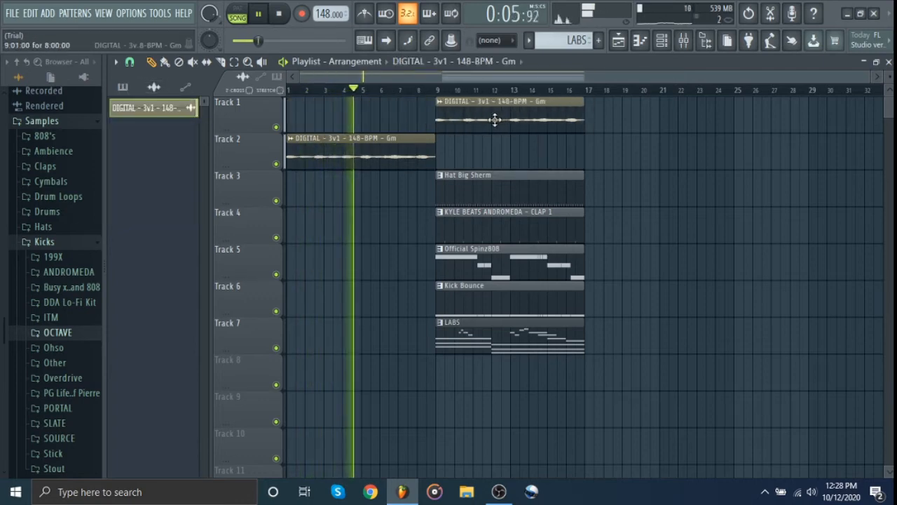
Step: Play the song from the start, solo the DIGITAL mixer track, and stop playback back in the playlist
click(284, 19)
key(space)
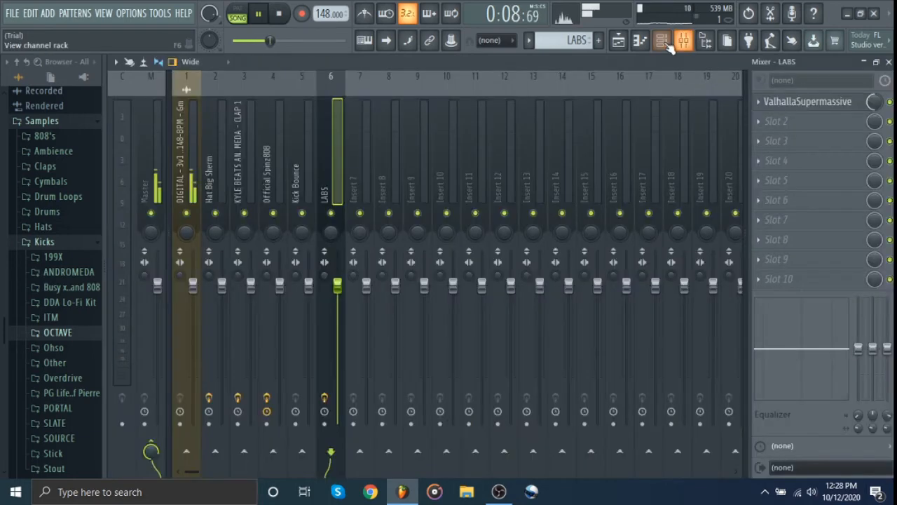
click(683, 40)
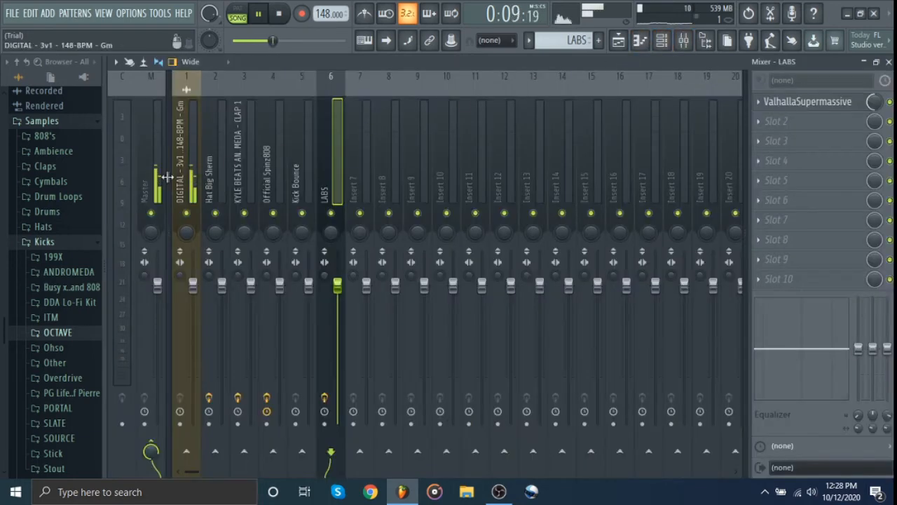
right_click(186, 212)
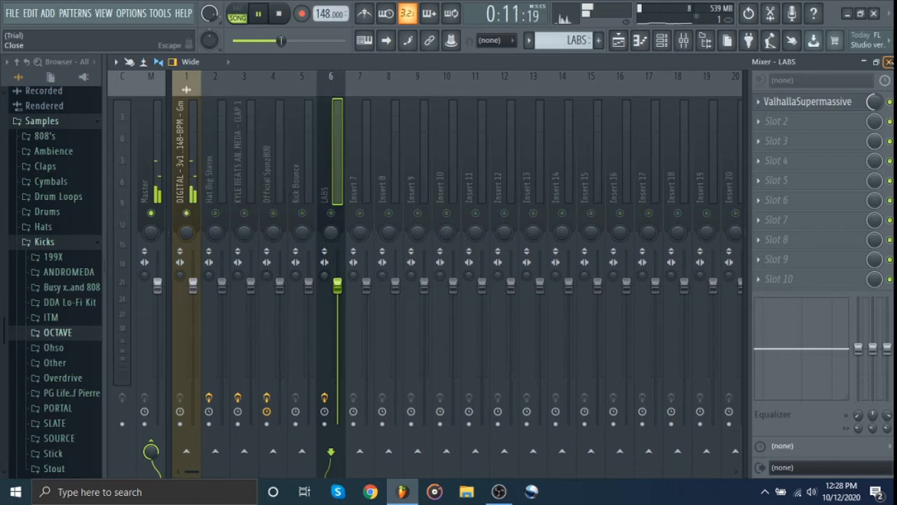
click(888, 61)
key(space)
Step: Select bars 1 to 8 on the playlist timeline and load Fruity Chorus into the first effect slot of the DIGITAL mixer track
drag(437, 96, 288, 91)
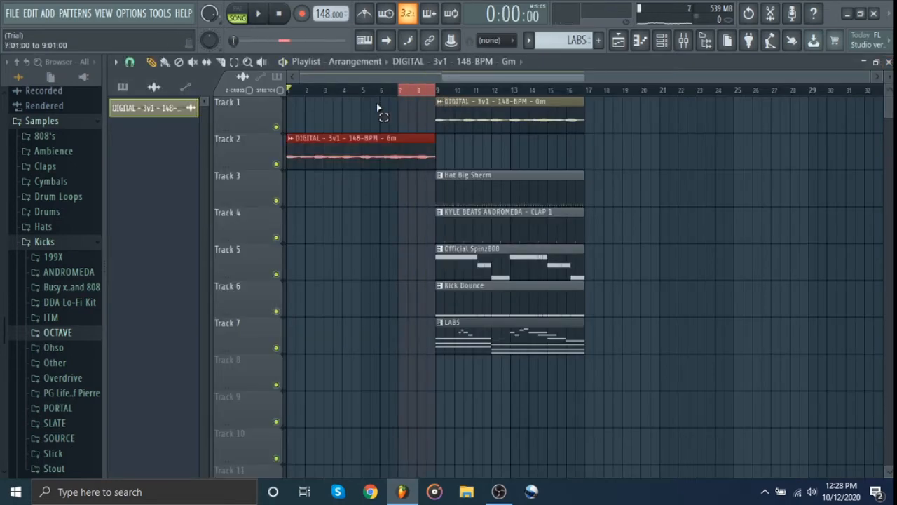
click(686, 42)
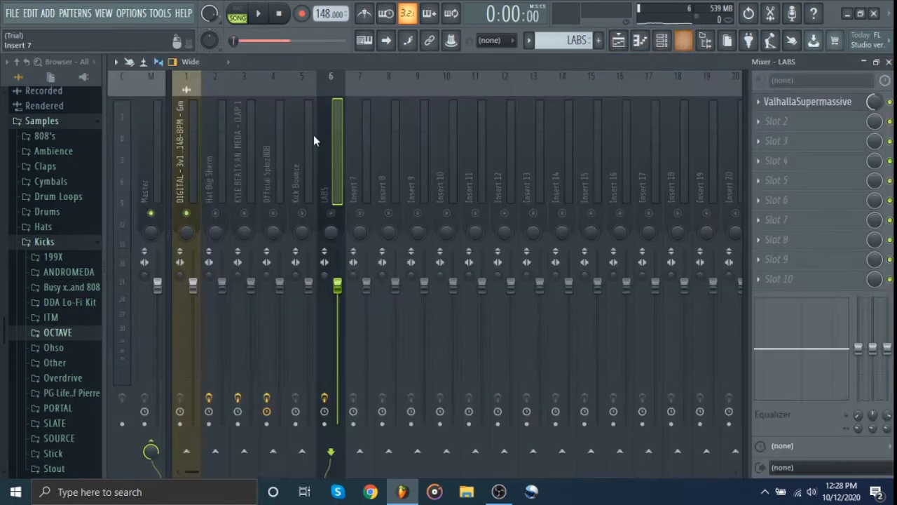
click(833, 103)
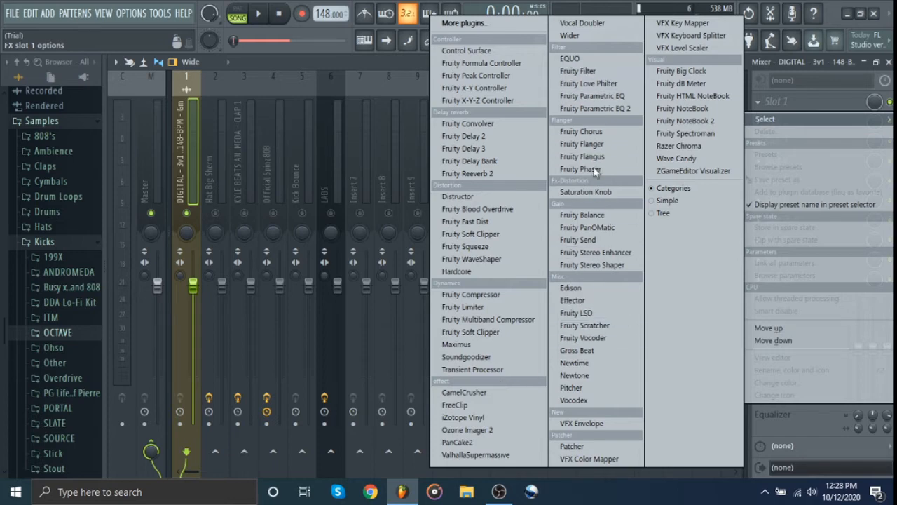
click(582, 131)
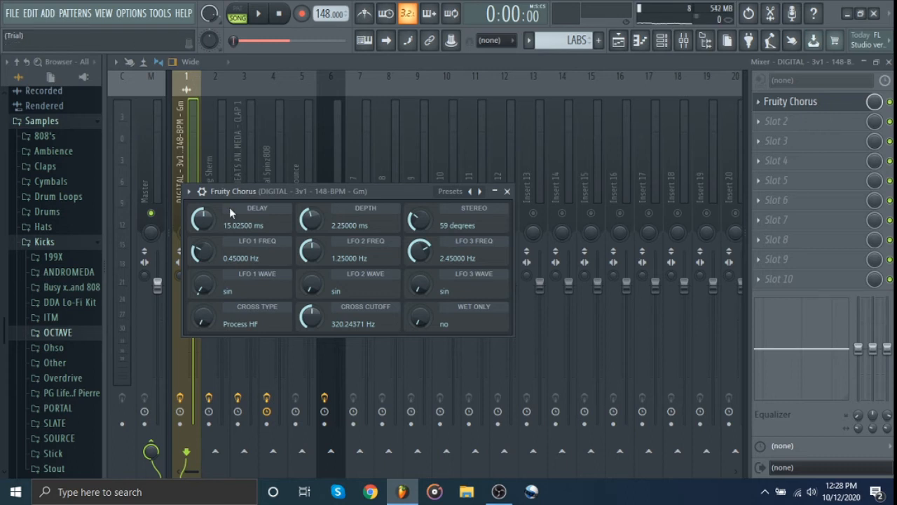
Step: During playback, set Fruity Chorus to about 11.98 ms delay, with LFO 1, 2 and 3 frequencies of about 0.60, 1.39 and 2.69 Hz
key(space)
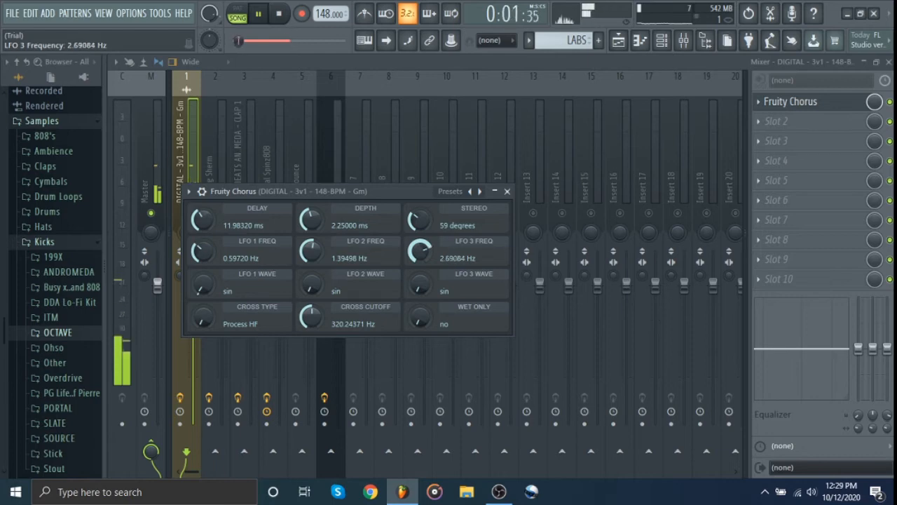
click(507, 191)
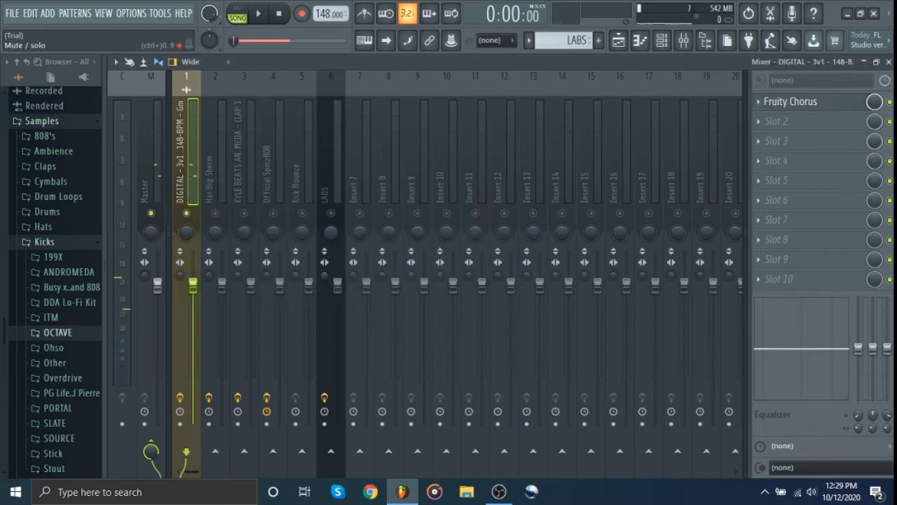
Step: Audition the DIGITAL intro with the chorus, stop playback, return to the playlist and clear the bars 1 to 8 selection
key(space)
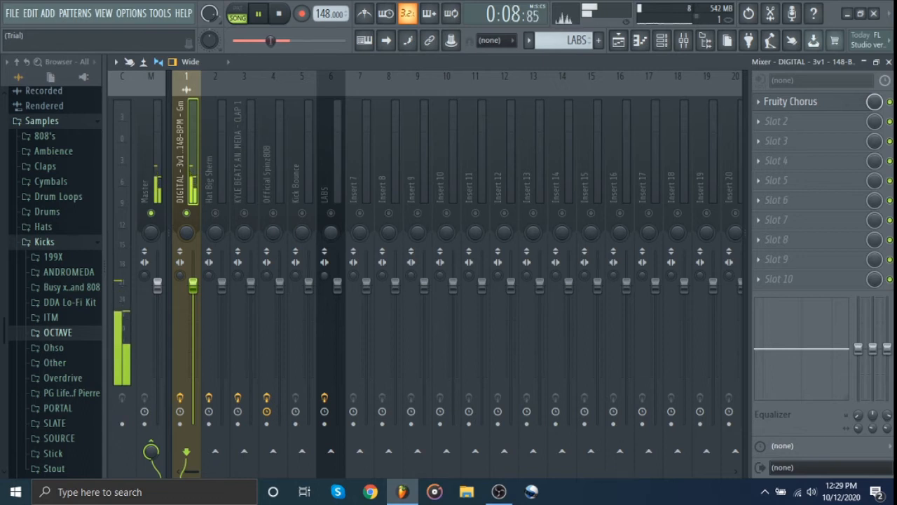
key(space)
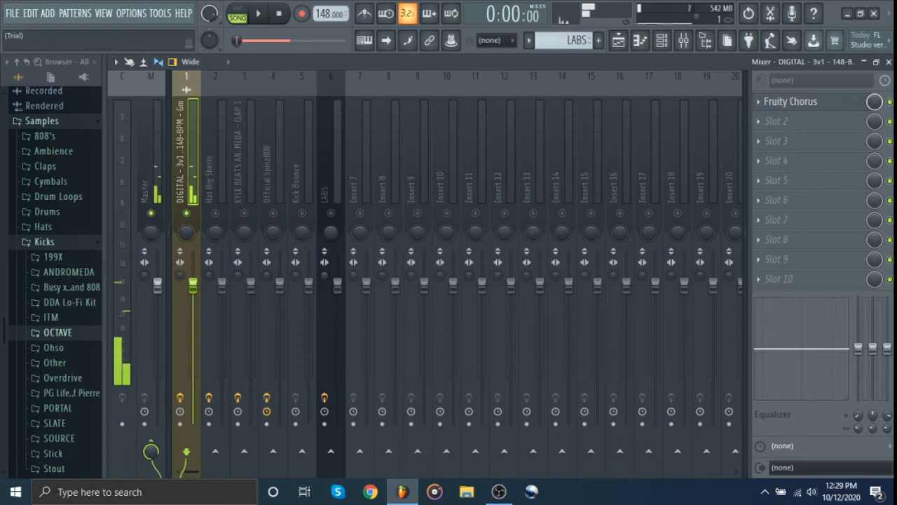
click(888, 62)
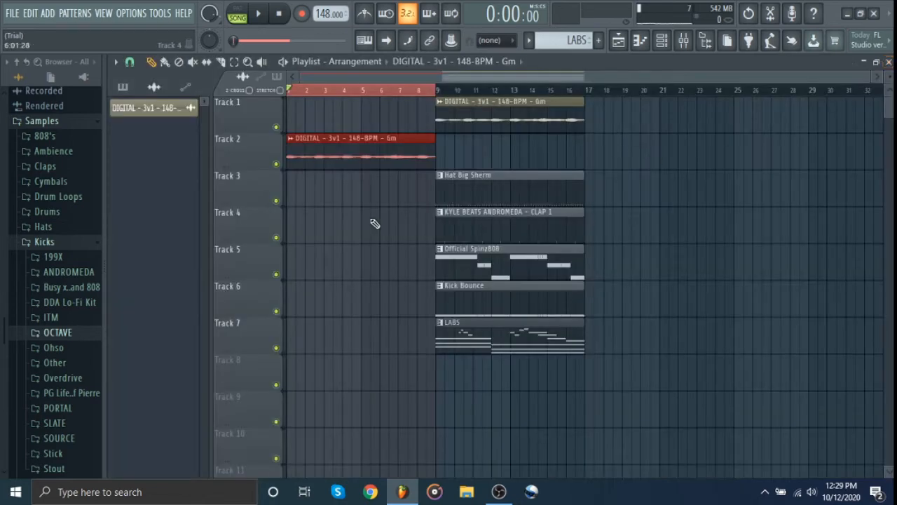
click(377, 144)
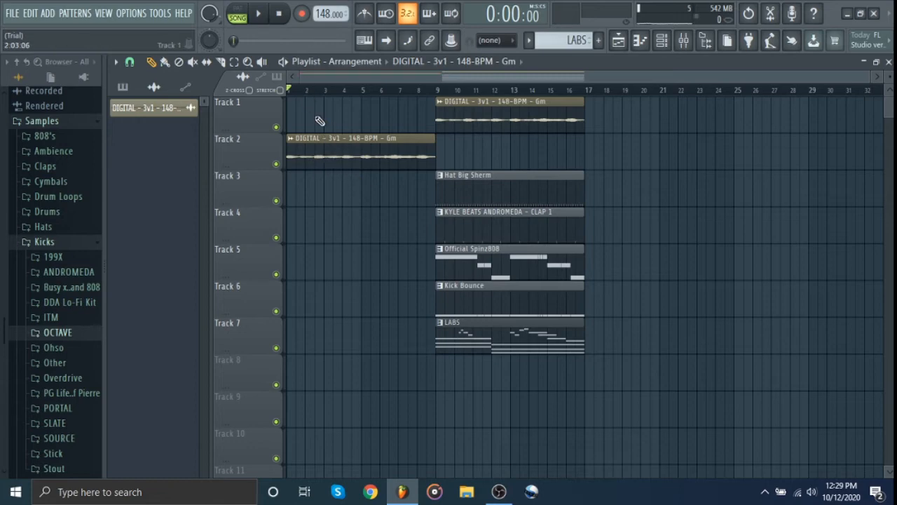
Step: Copy the DIGITAL loop clip on Track 2 to bar 9 and delete the loop clip on Track 1
click(438, 91)
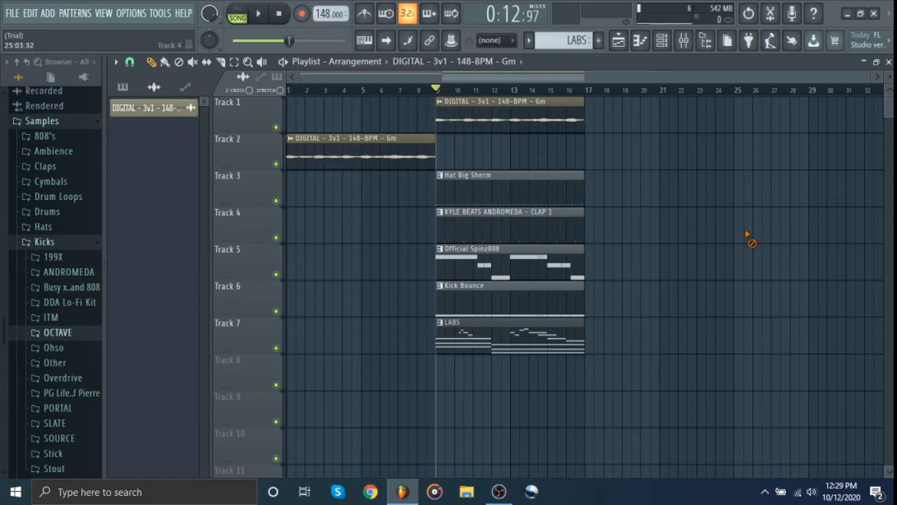
drag(401, 154, 557, 156)
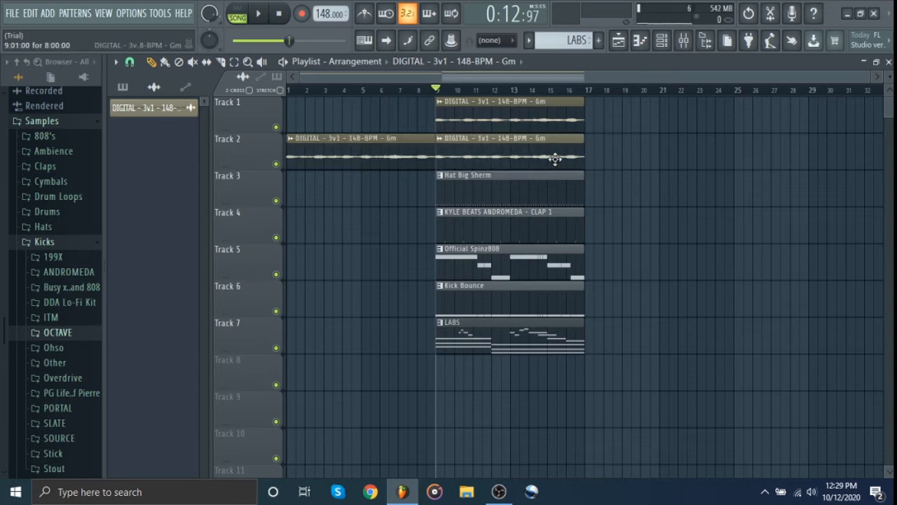
drag(552, 119, 408, 105)
click(275, 126)
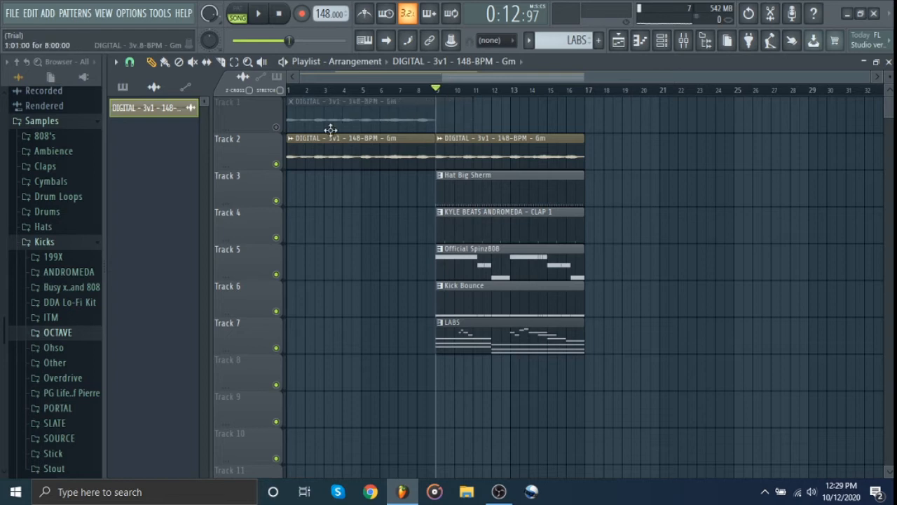
right_click(457, 121)
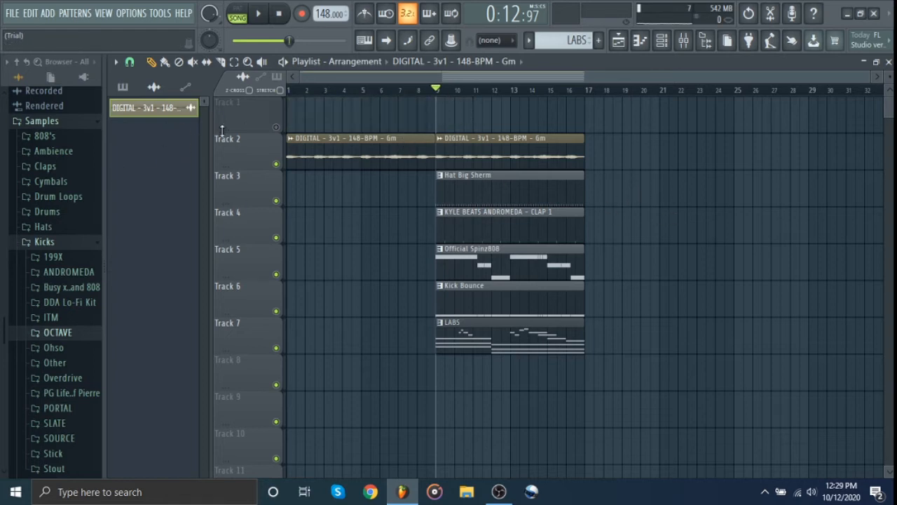
Step: Play the arrangement from bar 9 and check the mixer channels while auditioning the section
key(space)
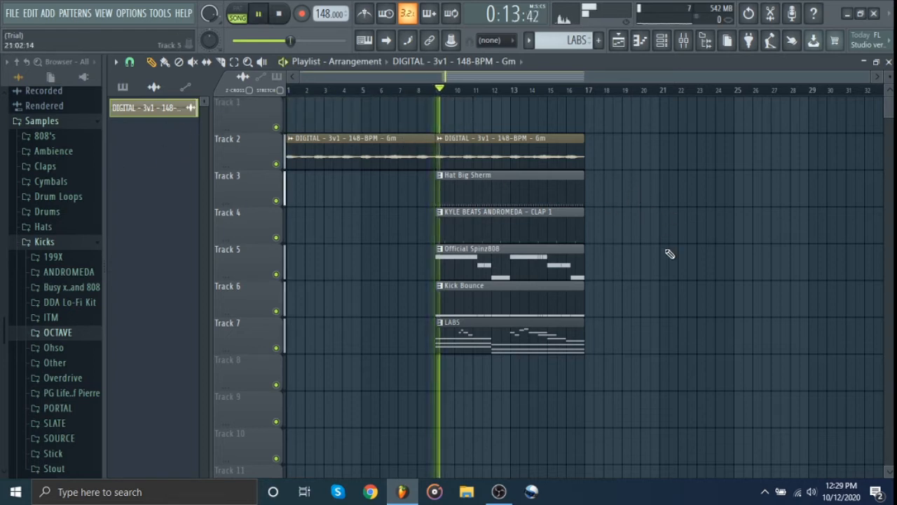
key(space)
key(F9)
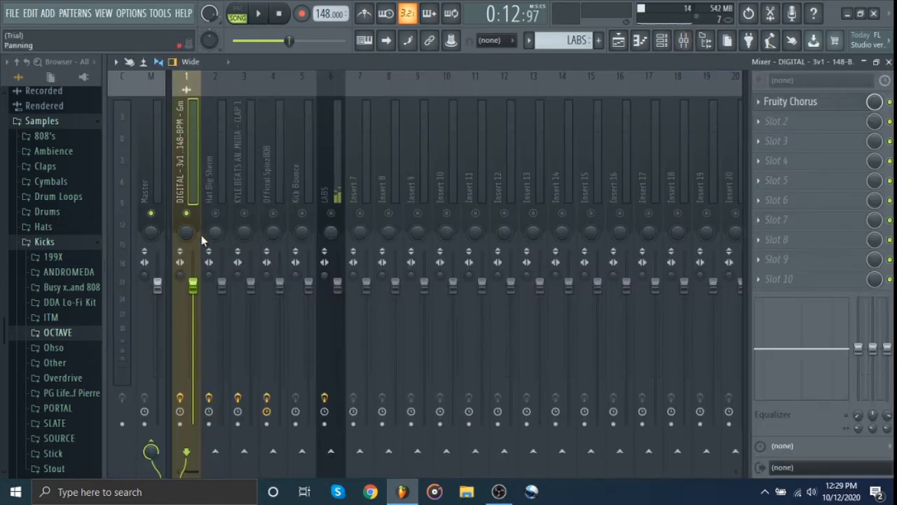
key(space)
key(F9)
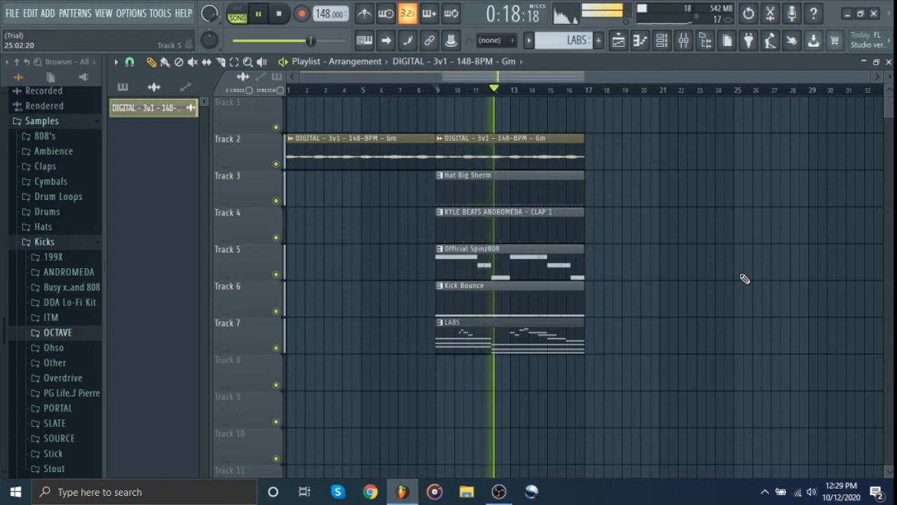
Step: Duplicate all the clips of the eight-bar section starting at bar 9 so the copies start at bar 17
drag(498, 134, 517, 386)
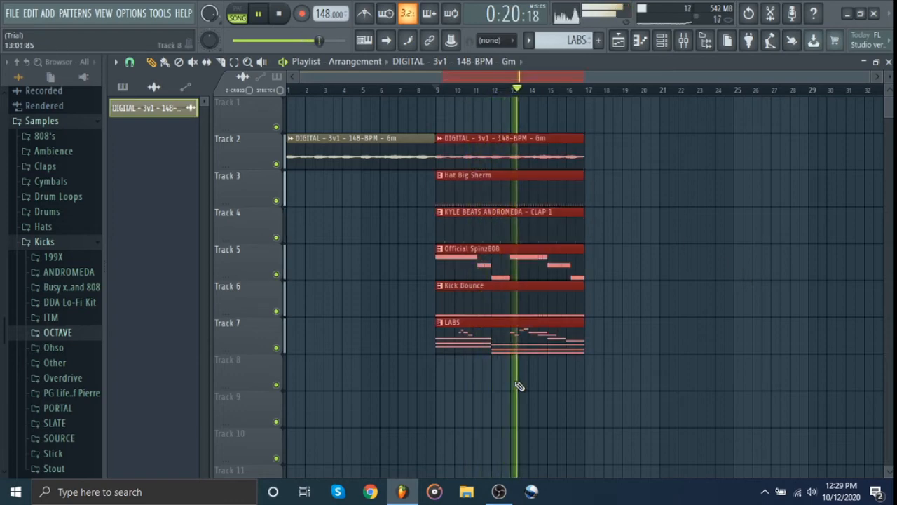
key(ctrl+b)
click(516, 414)
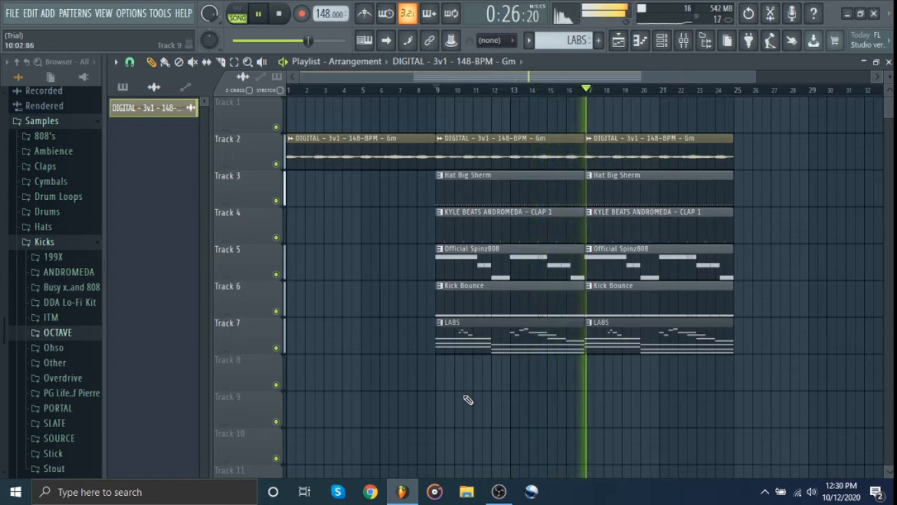
Step: Trim the starts of the second Hat Big Sherm, Official Spinz808 and Kick Bounce clips together to beat 3 of bar 17
drag(607, 408, 513, 434)
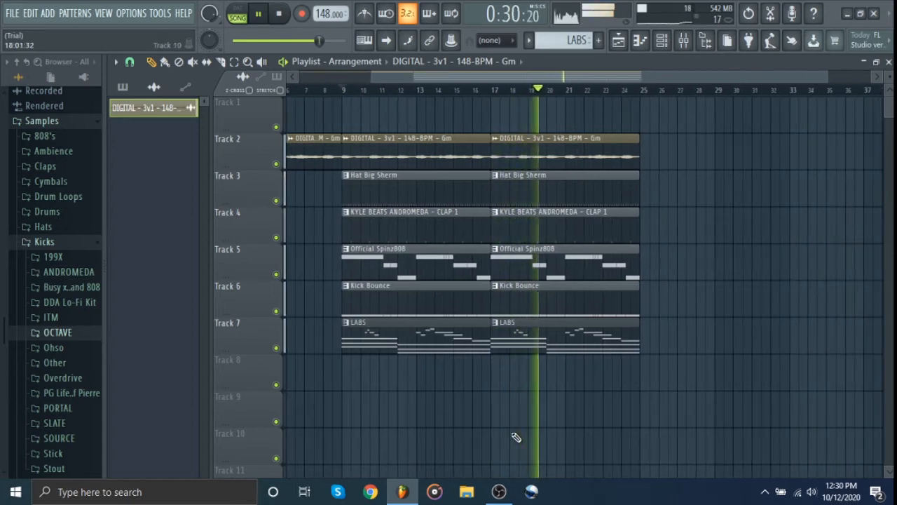
key(space)
scroll(514, 437, up, 2)
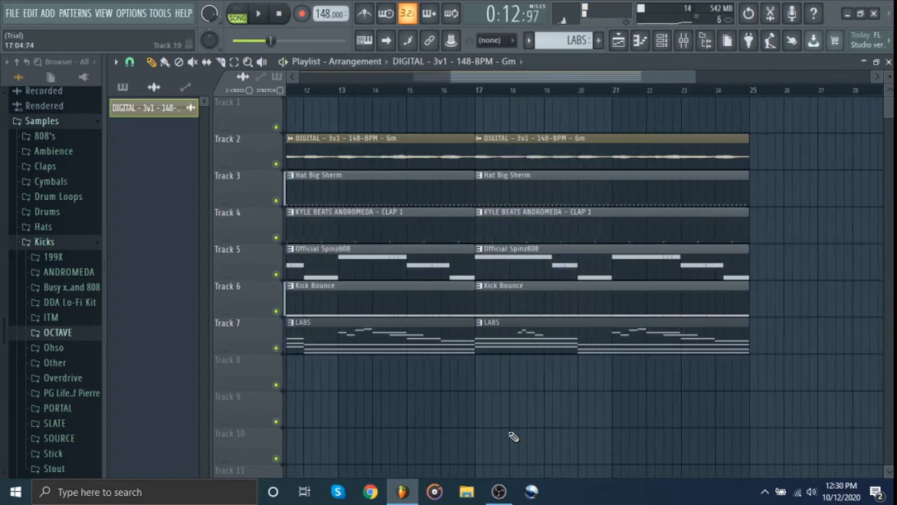
ctrl+shift+click(504, 188)
drag(509, 249, 512, 349)
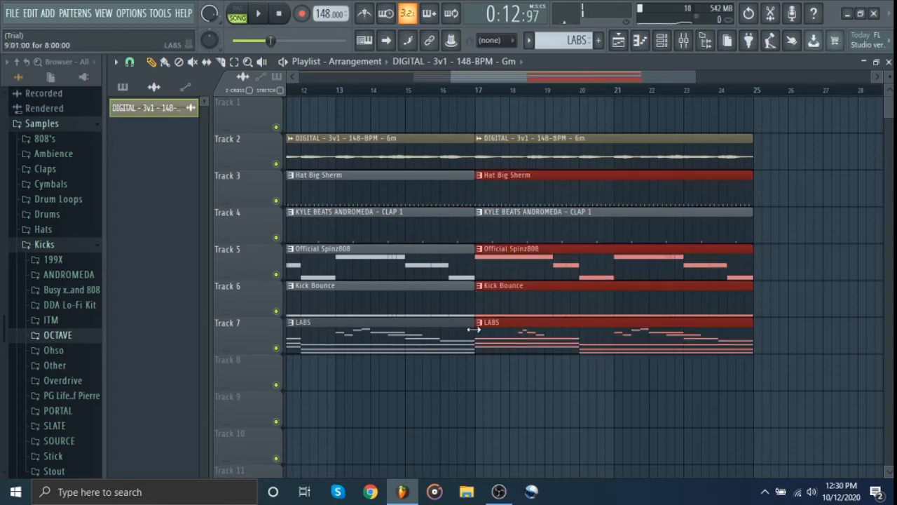
click(511, 303)
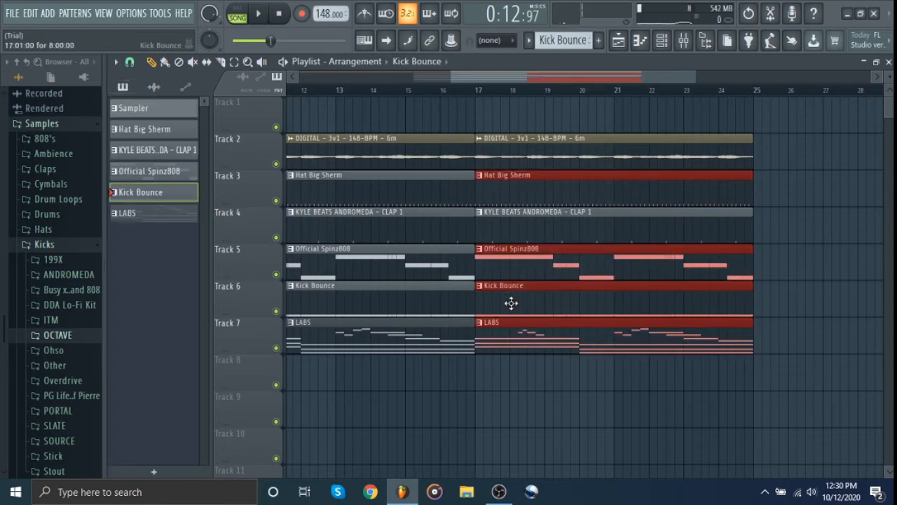
ctrl+click(763, 331)
drag(635, 298, 635, 263)
ctrl+shift+click(580, 197)
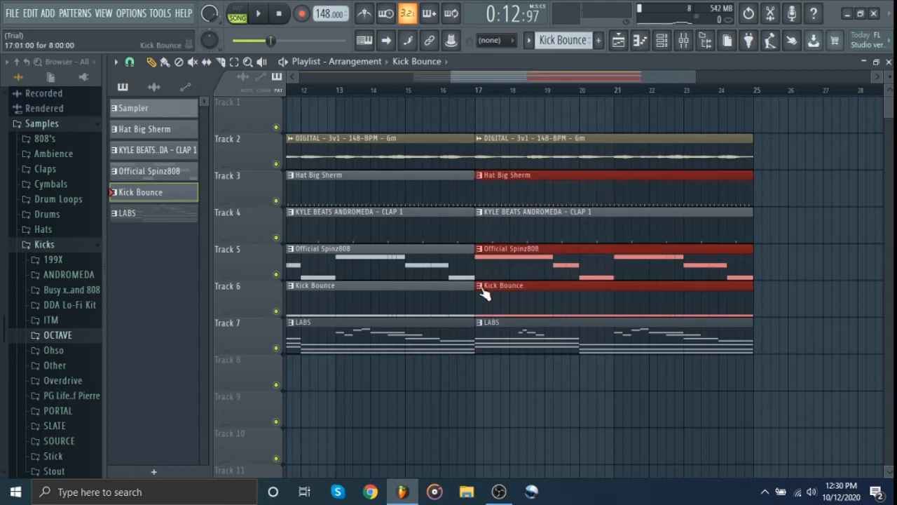
drag(476, 302, 491, 300)
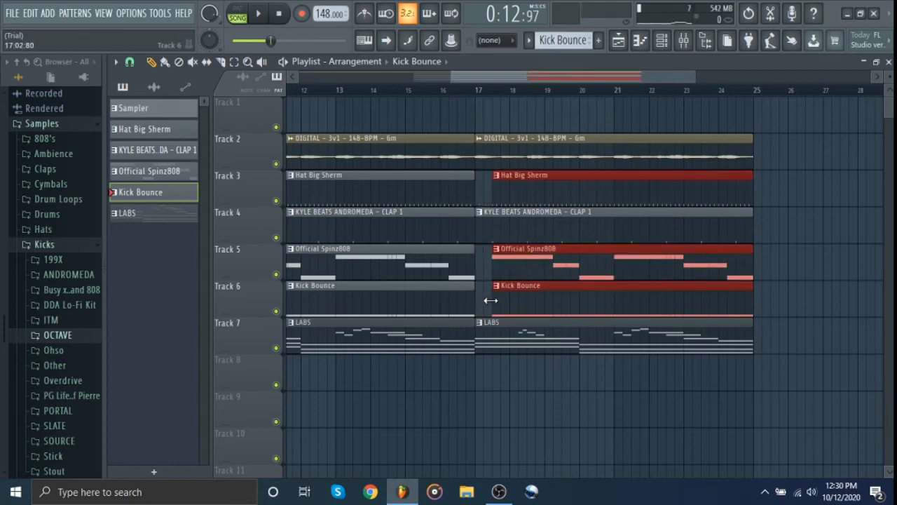
Step: Try trimming the starts of the DIGITAL and LABS clips to beat 3 of bar 17 and play the transition
drag(476, 157, 485, 157)
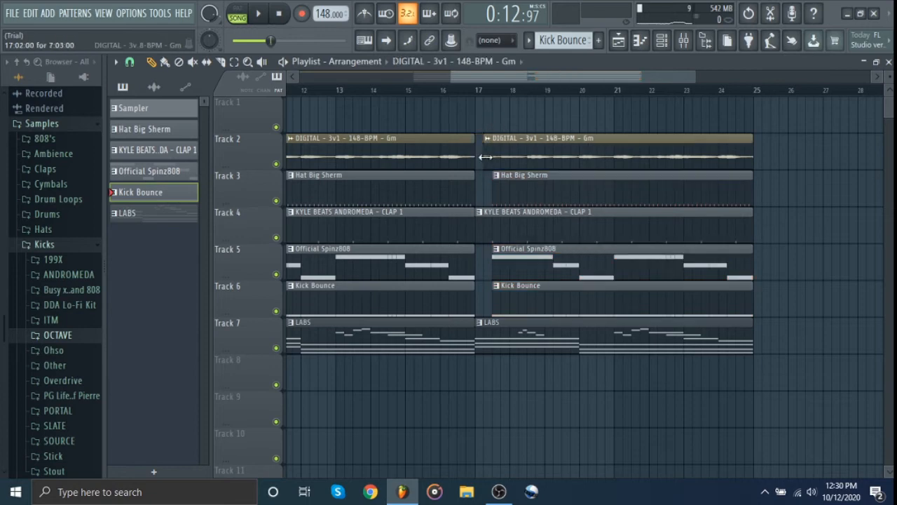
click(478, 91)
key(space)
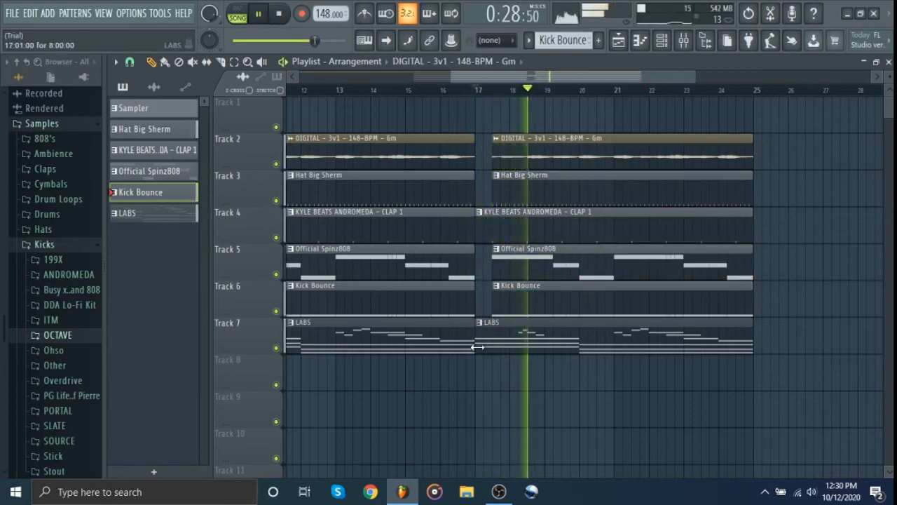
drag(477, 346, 495, 346)
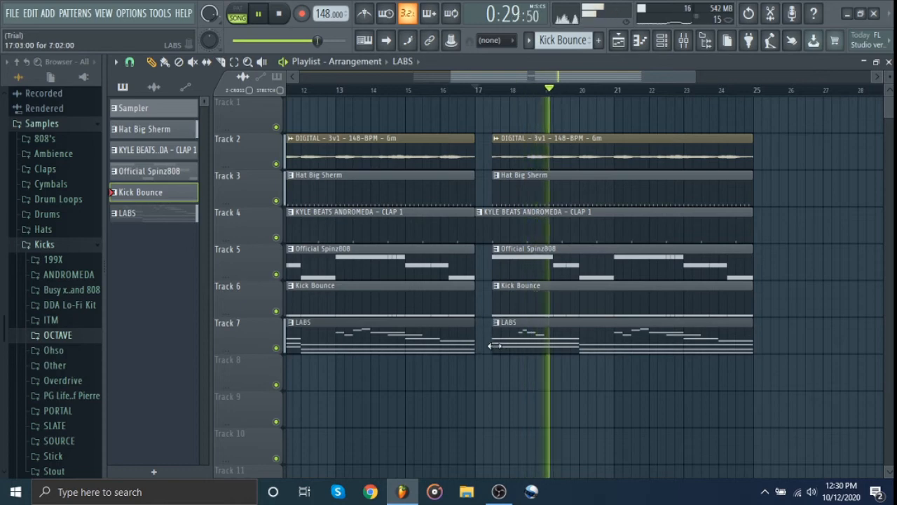
click(441, 92)
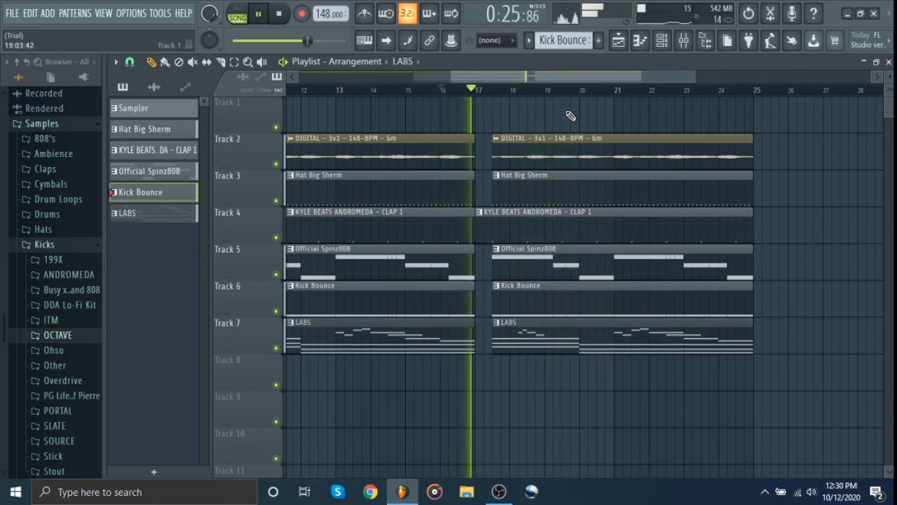
key(space)
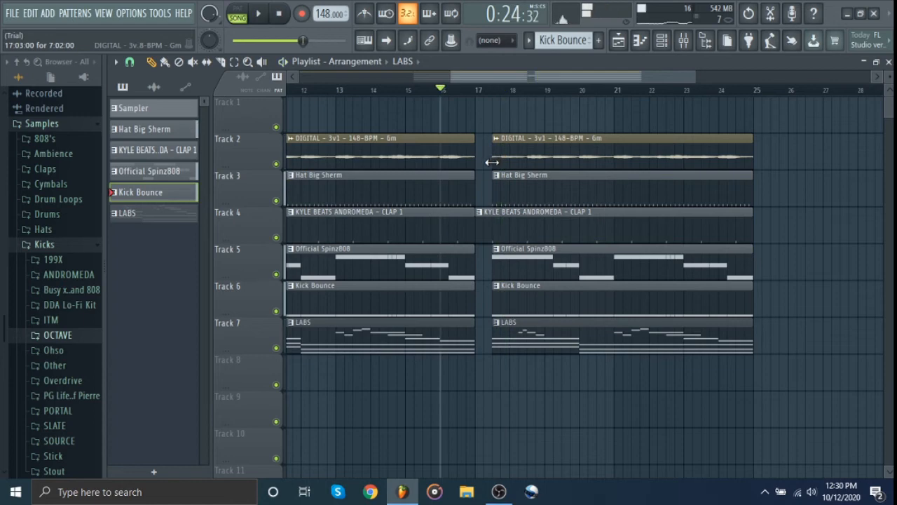
Step: Extend the starts of the trimmed DIGITAL and LABS clips back to bar 17 and play through the section
drag(493, 162, 479, 164)
key(space)
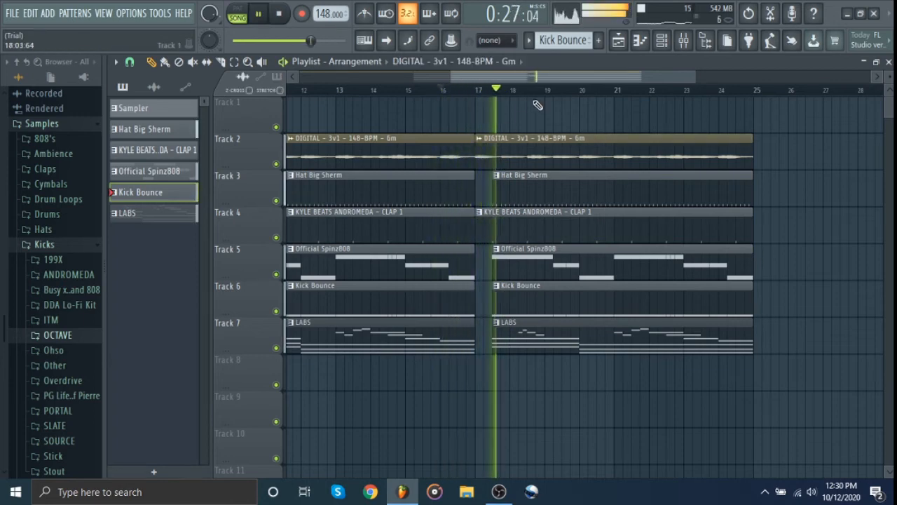
scroll(536, 146, down, 3)
drag(513, 349, 504, 356)
key(space)
key(space)
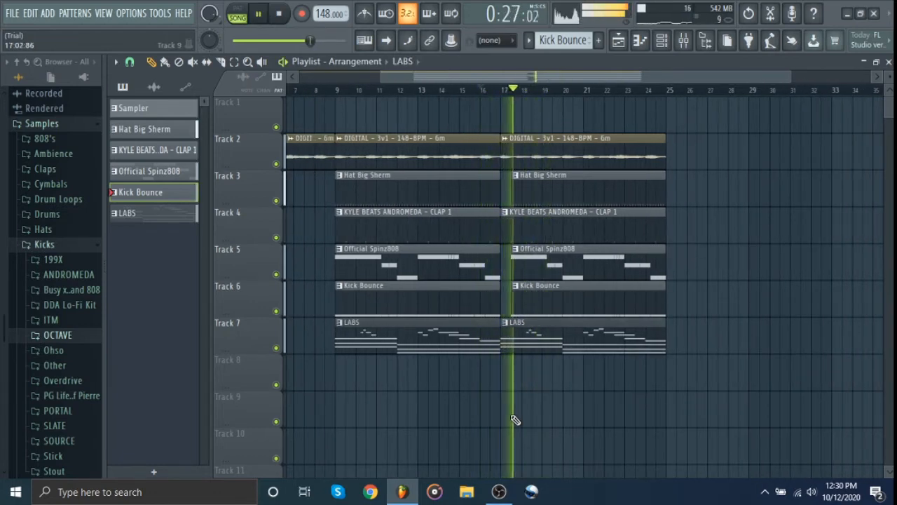
scroll(515, 420, down, 2)
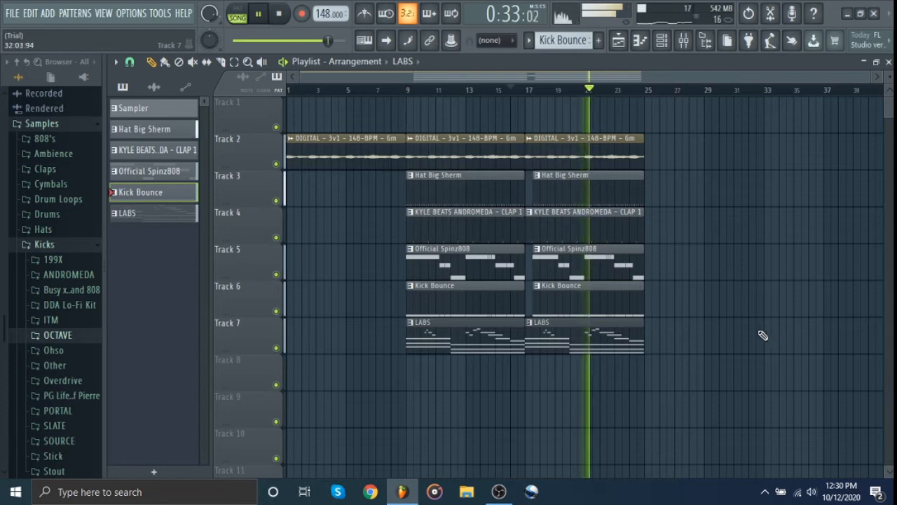
drag(748, 343, 710, 366)
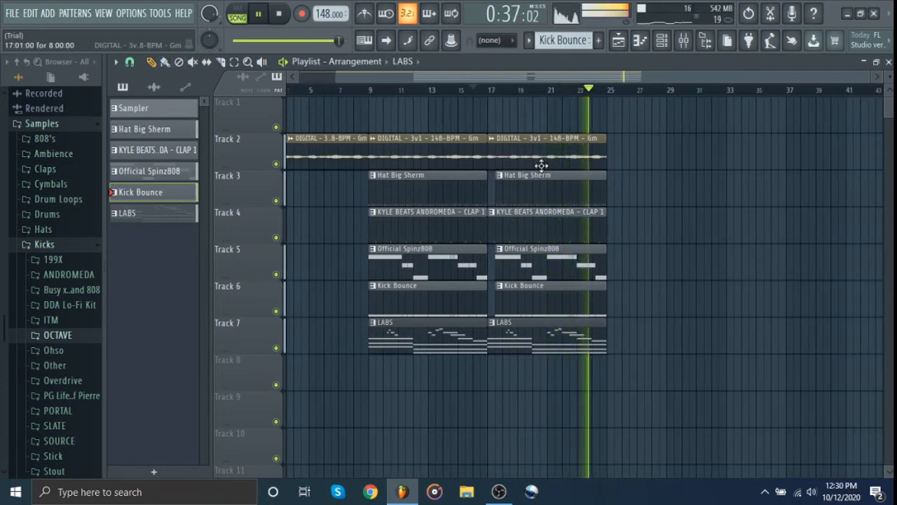
Step: Place the DIGITAL audio clip on Track 1 at bar 25 and shorten it to eight bars
key(space)
click(155, 87)
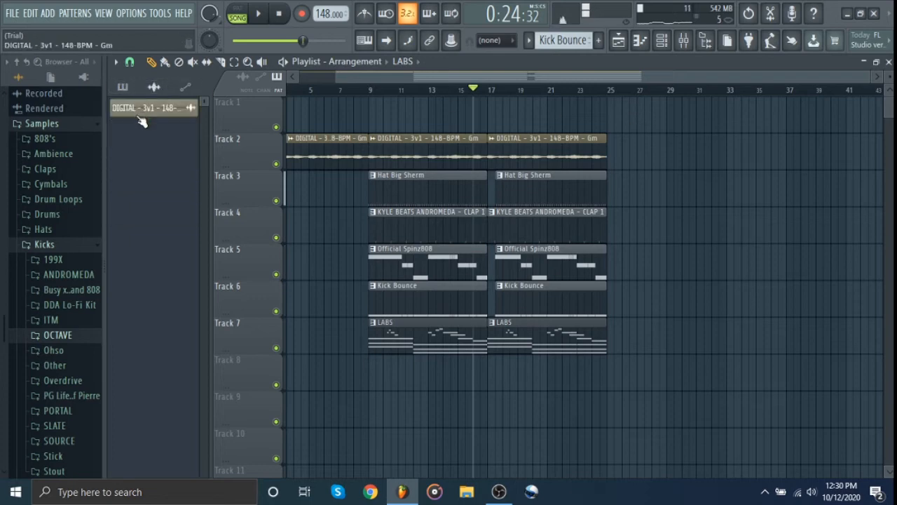
drag(634, 110, 603, 118)
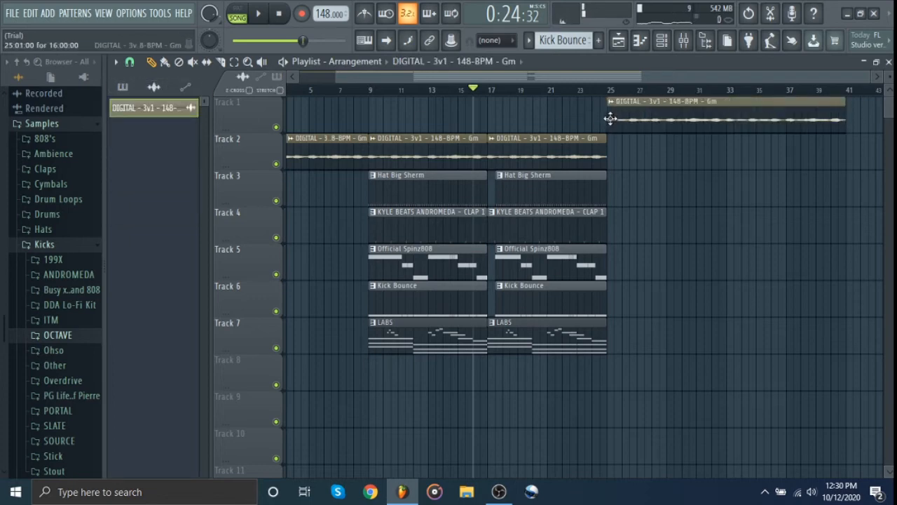
right_click(746, 122)
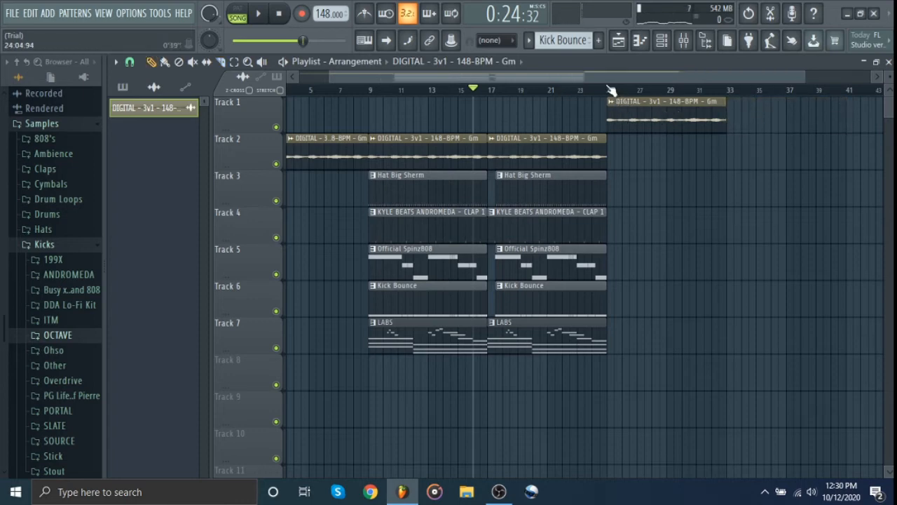
Step: Copy the KYLE BEATS ANDROMEDA clap clip and the Kick Bounce clip to bar 25, both ending at bar 33
key(space)
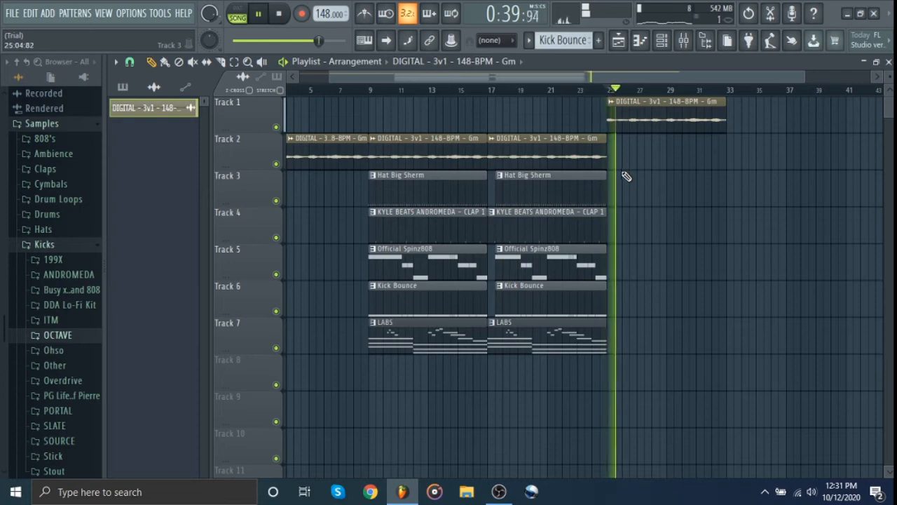
drag(579, 228, 697, 228)
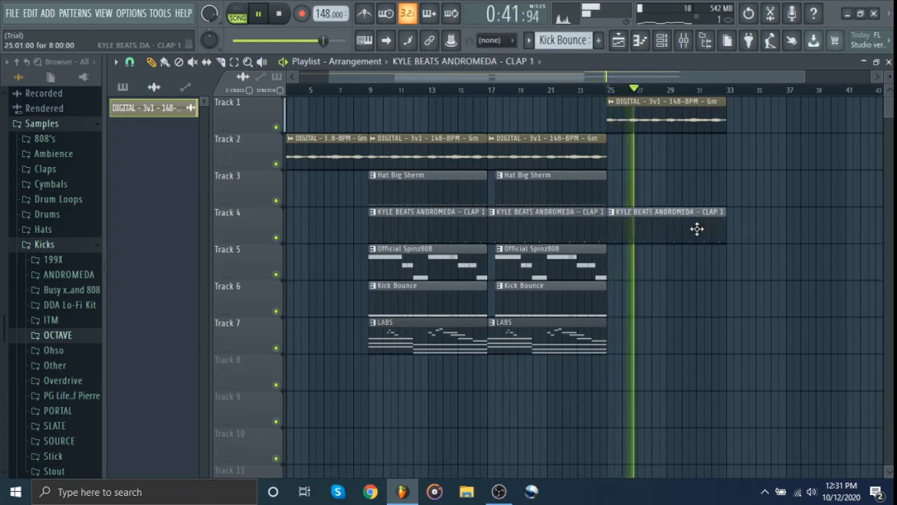
click(539, 296)
drag(538, 297, 650, 299)
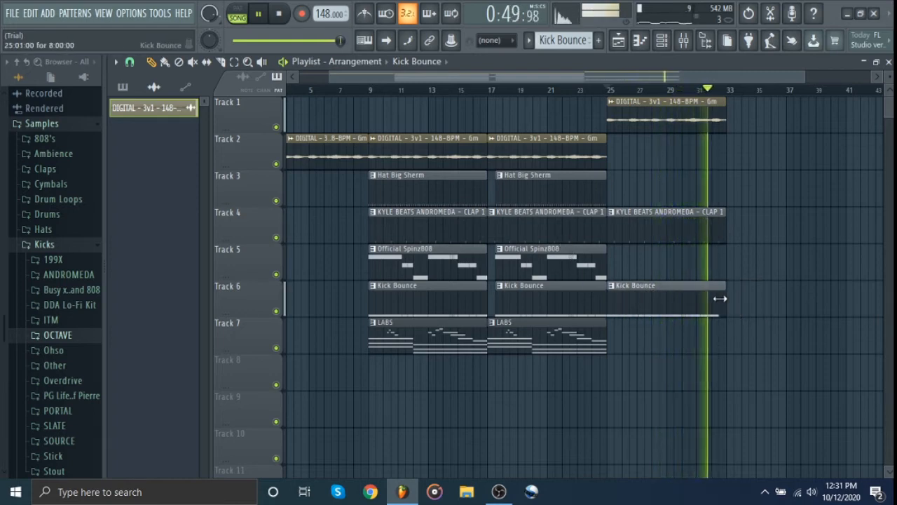
drag(715, 298, 720, 298)
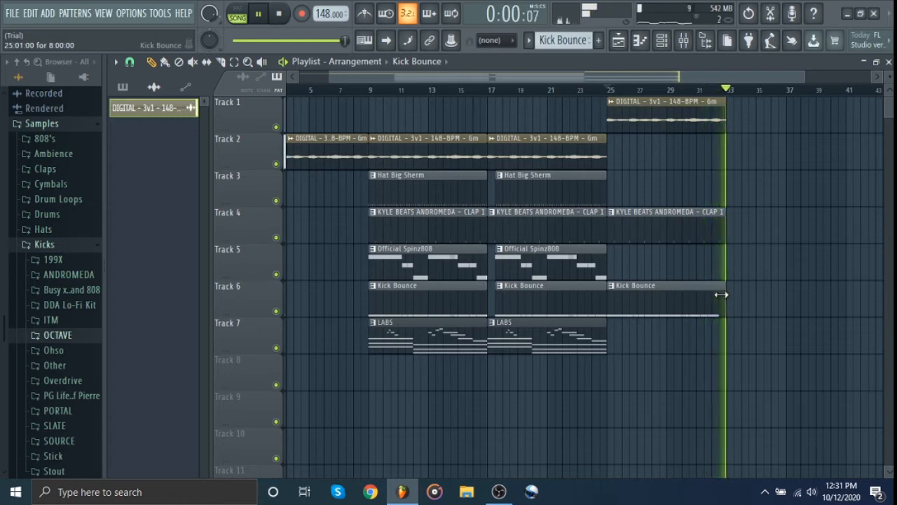
Step: Duplicate the DIGITAL, clap and Kick Bounce clips from bar 25 to bar 33
key(space)
drag(675, 103, 687, 431)
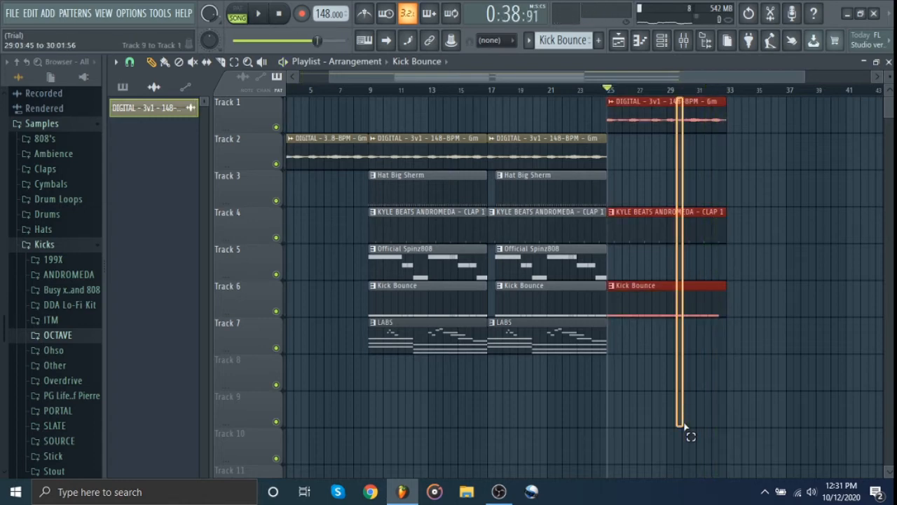
key(ctrl+b)
key(ctrl+d)
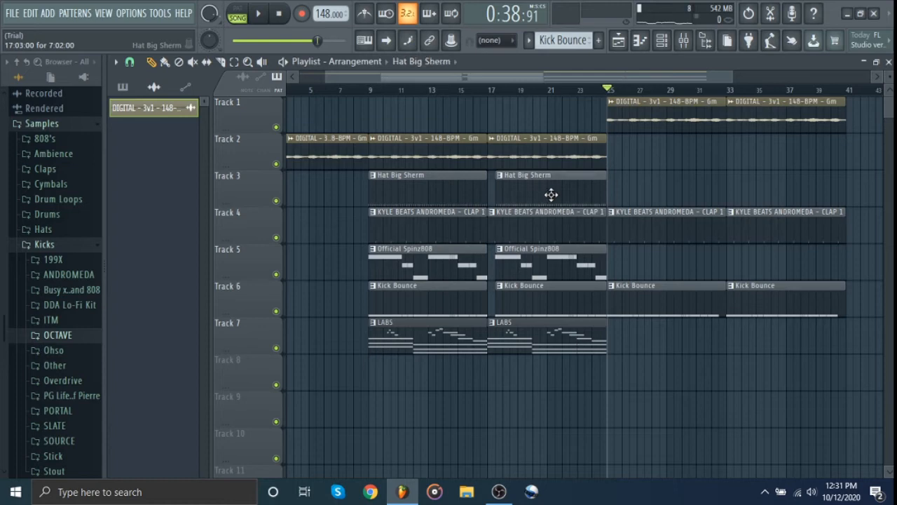
Step: Try a Hat Big Sherm copy at bar 33, then delete it and the Kick Bounce clips at bars 25 and 33
drag(551, 195, 790, 212)
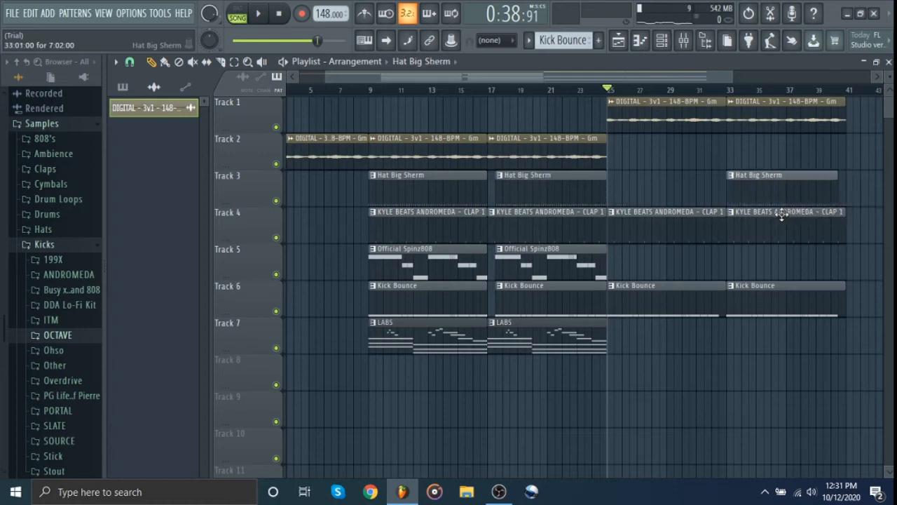
right_click(767, 190)
right_click(806, 309)
right_click(711, 306)
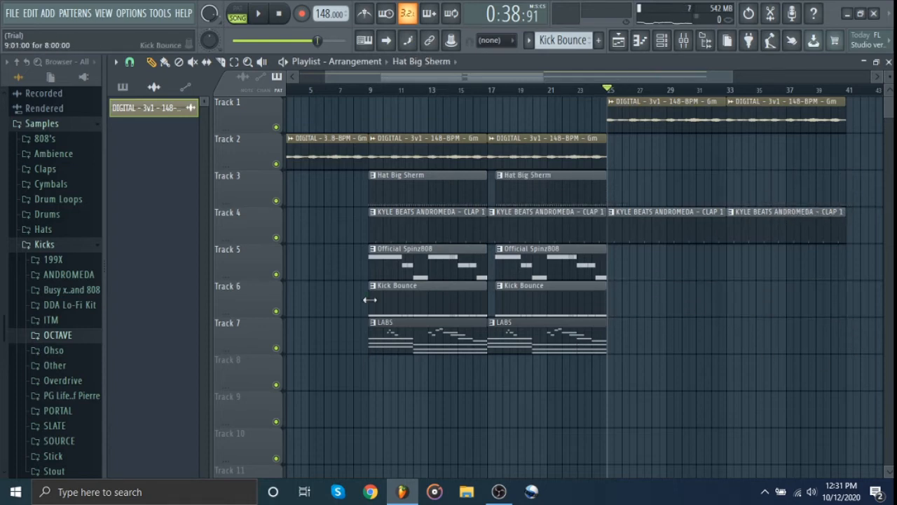
Step: Copy the Kick Bounce clip to bars 25 and 33 and the Hat Big Sherm clip to bar 33, and start playback
drag(391, 304, 653, 306)
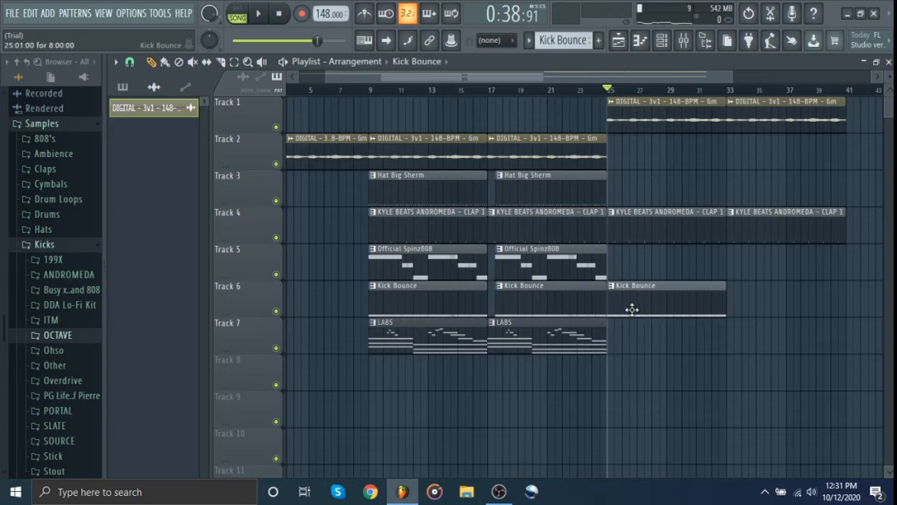
key(ctrl+b)
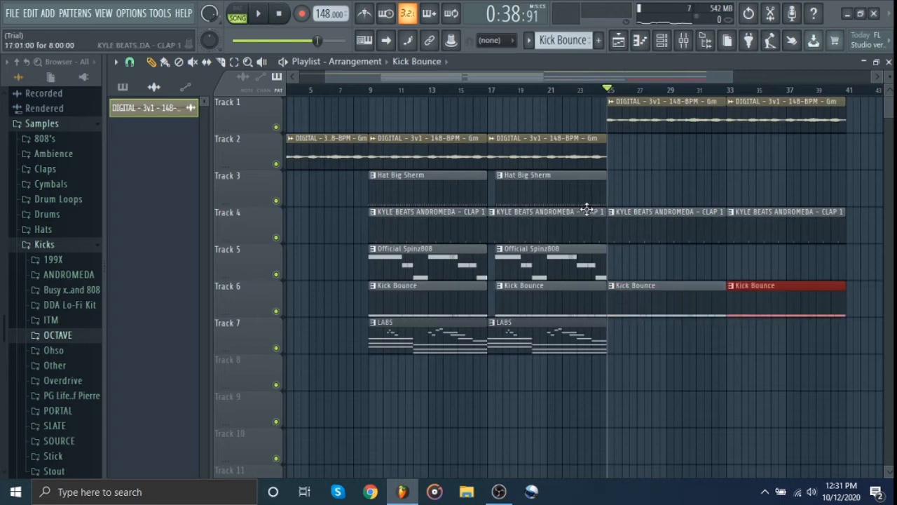
drag(406, 188, 823, 215)
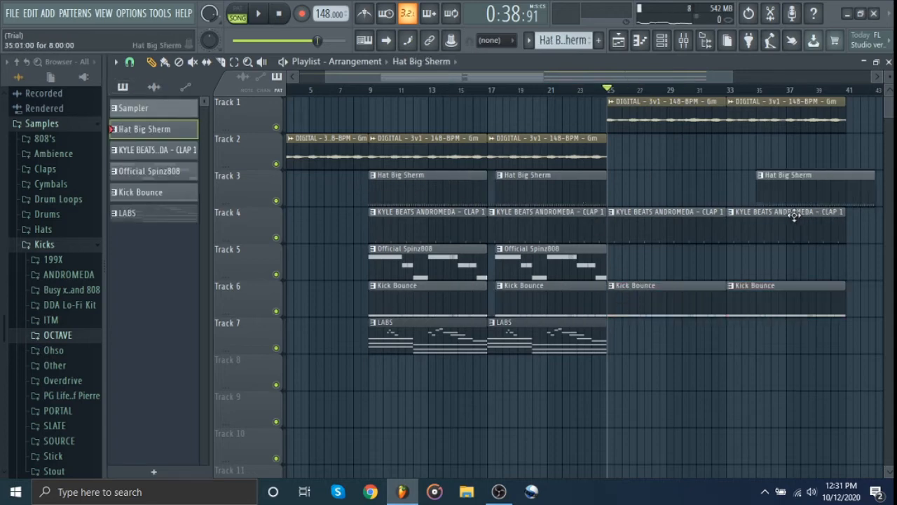
key(space)
scroll(741, 390, down, 3)
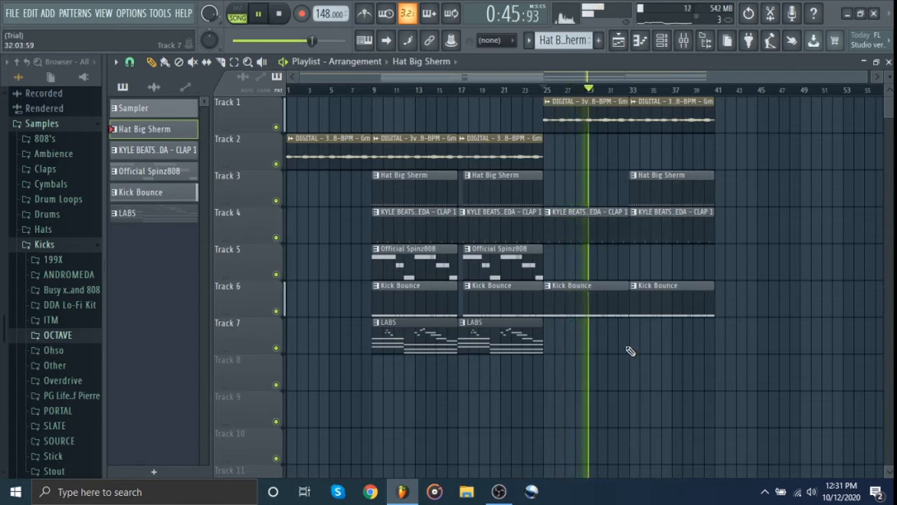
Step: Duplicate the DIGITAL, hat, clap and kick clips from bar 33 to bar 41, and copy the LABS clip to bar 41
drag(666, 99, 676, 390)
key(ctrl+b)
key(ctrl+d)
drag(512, 338, 767, 335)
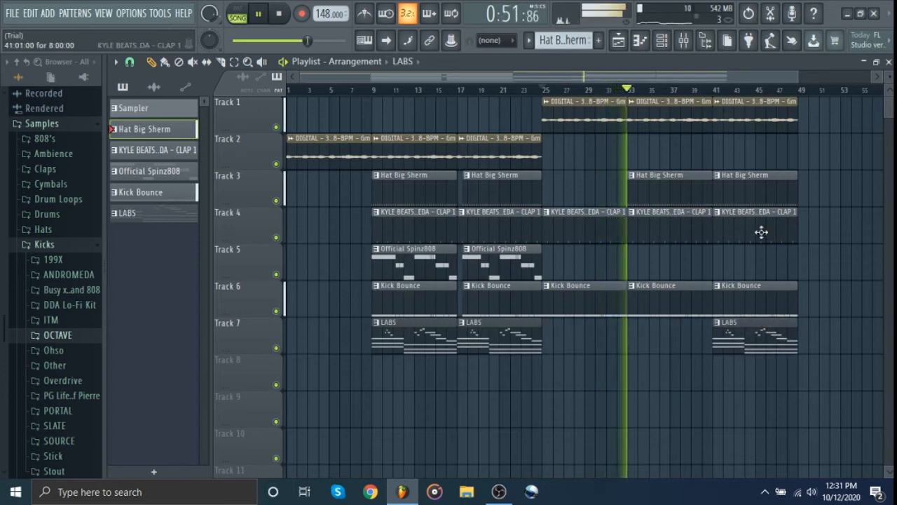
Step: Duplicate all the clips starting at bar 41, including LABS, to bar 49
drag(764, 120, 758, 426)
key(ctrl+b)
key(ctrl+d)
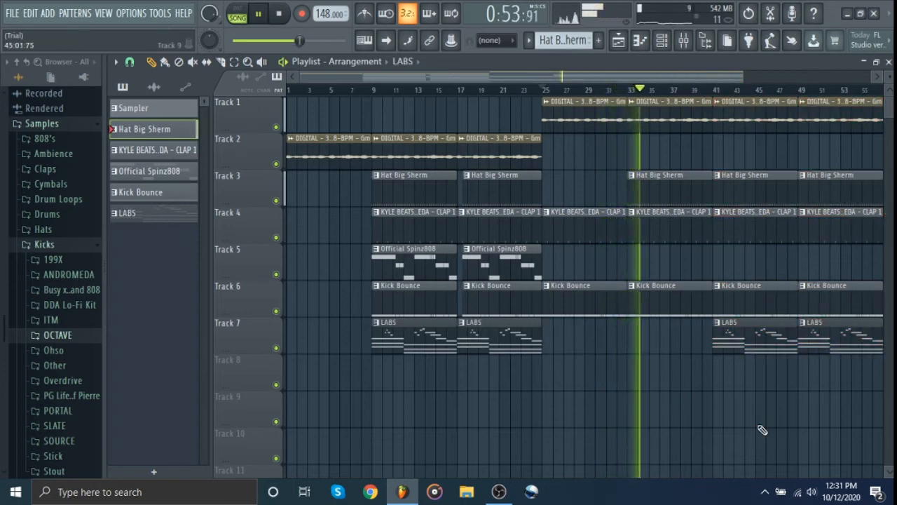
Step: Copy the full Track 2 to 7 section from bars 9–25 to bar 57, and duplicate it again to bar 73
scroll(641, 440, down, 3)
scroll(635, 445, up, 1)
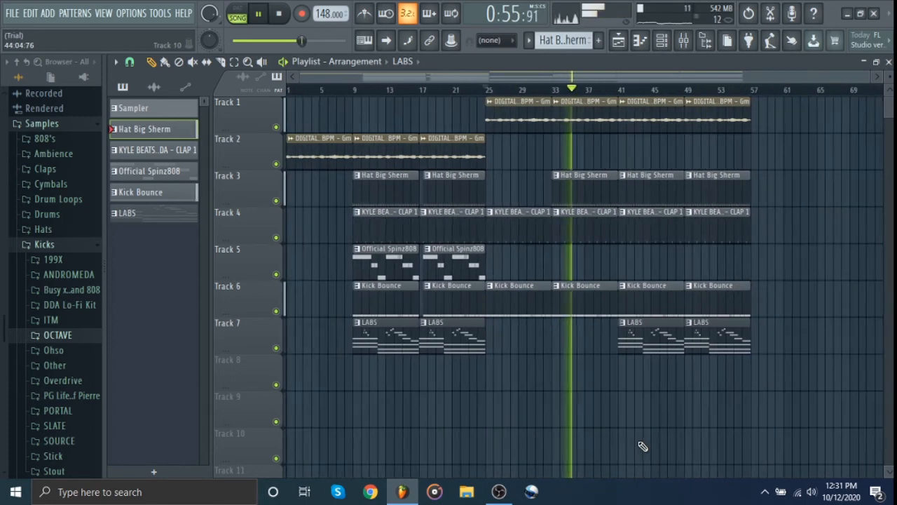
mouse_move(391, 150)
mouse_down()
mouse_move(450, 352)
mouse_move(846, 350)
mouse_up()
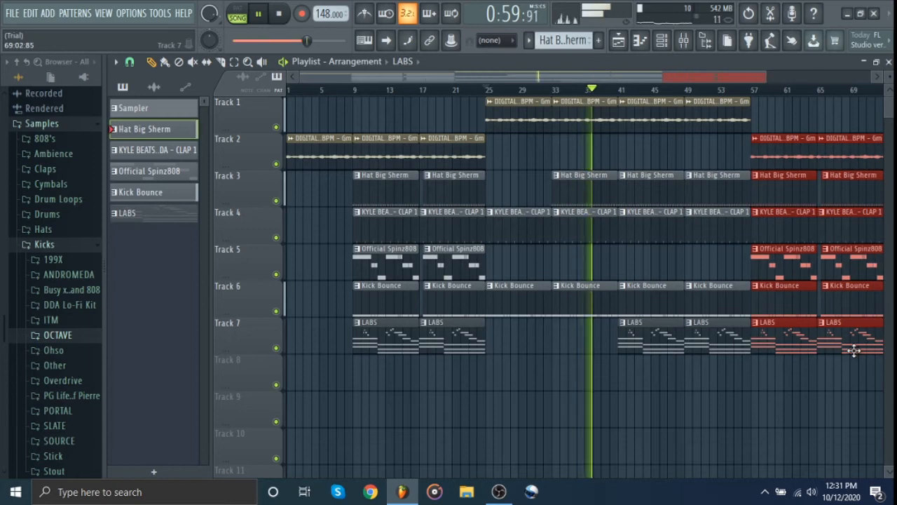
key(ctrl+d)
drag(846, 389, 792, 163)
key(ctrl+b)
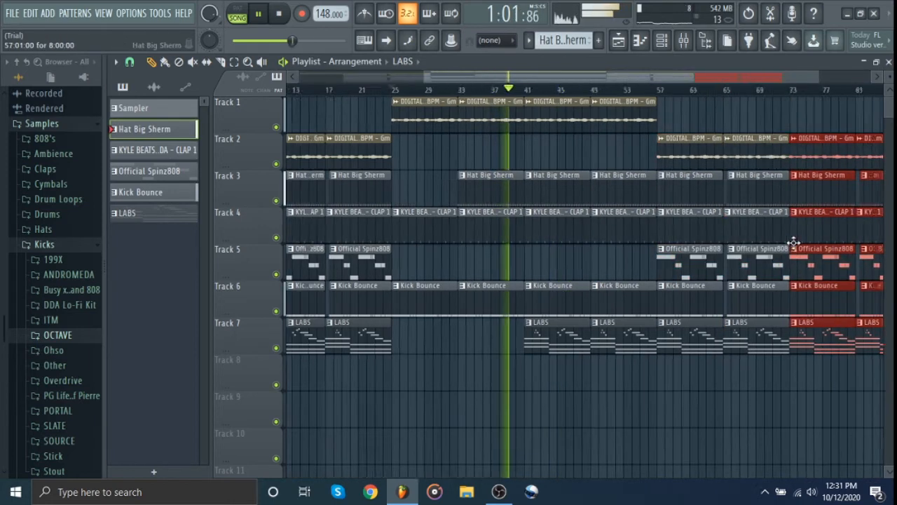
ctrl+click(711, 418)
Step: Extend the starts of the second Hat Big Sherm, Official Spinz808 and Kick Bounce clips back to bar 65, closing the gap there
scroll(638, 418, up, 4)
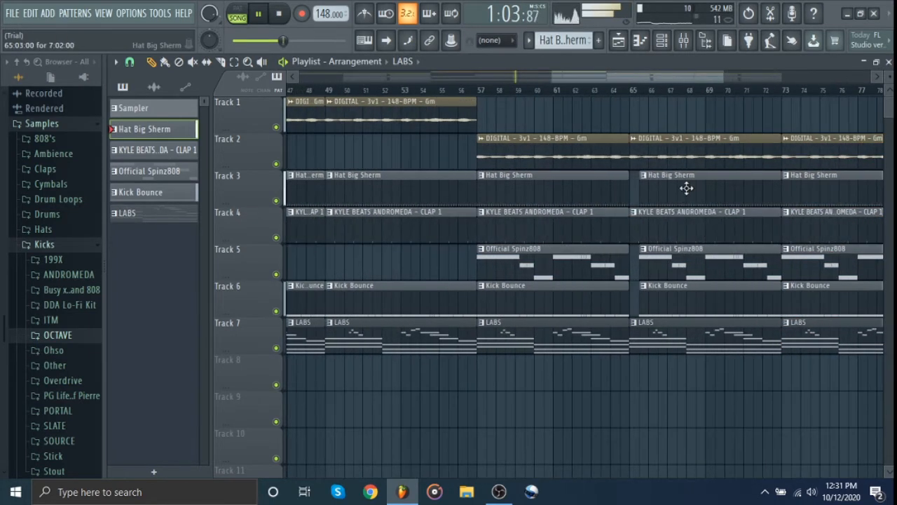
drag(678, 265, 637, 304)
click(592, 424)
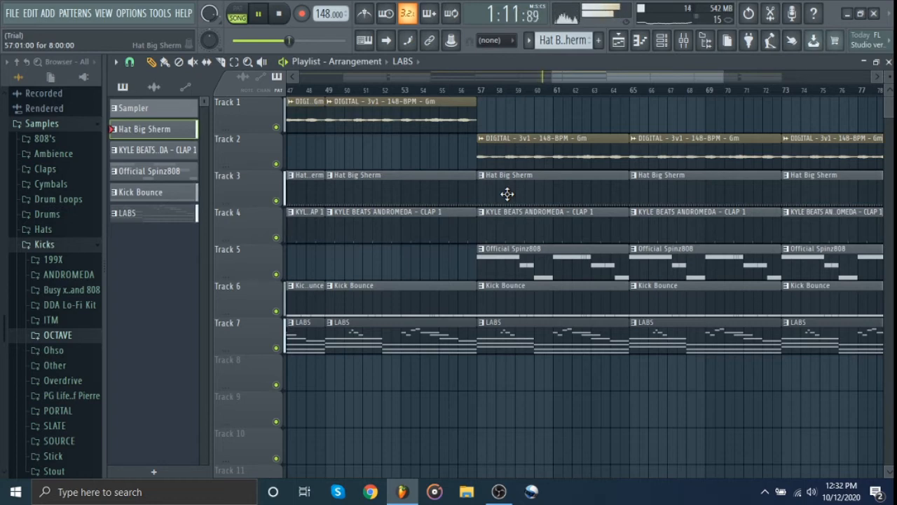
Step: Trim the starts of the hat, clap, 808 and kick clips at bar 57 so they begin at bar 61
drag(508, 194, 509, 351)
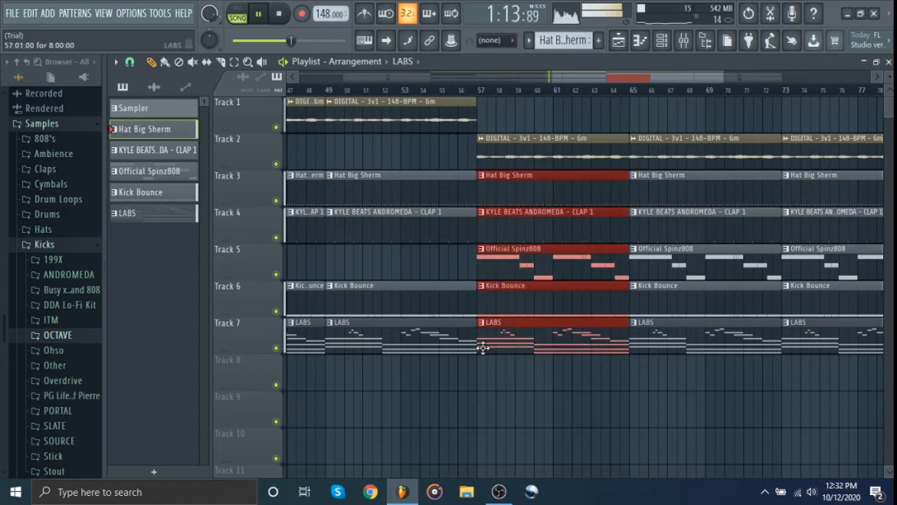
drag(507, 302, 554, 193)
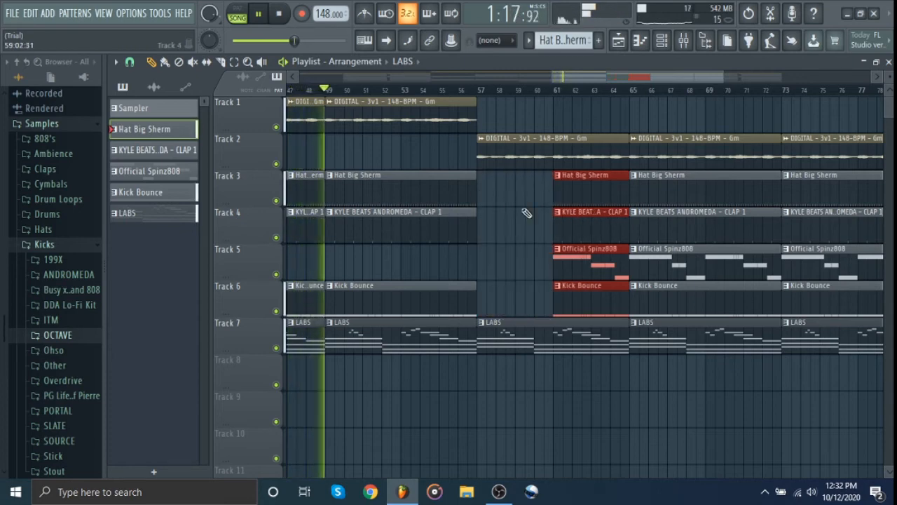
ctrl+click(530, 307)
Step: Solo Track 1 and audition its DIGITAL clips from bar 41 and from bar 33
scroll(529, 309, down, 1)
scroll(601, 421, down, 4)
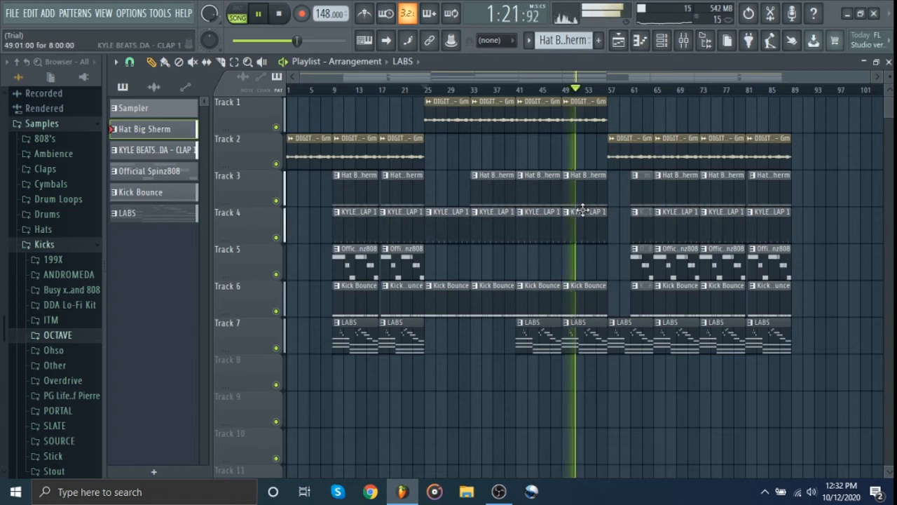
scroll(583, 210, up, 3)
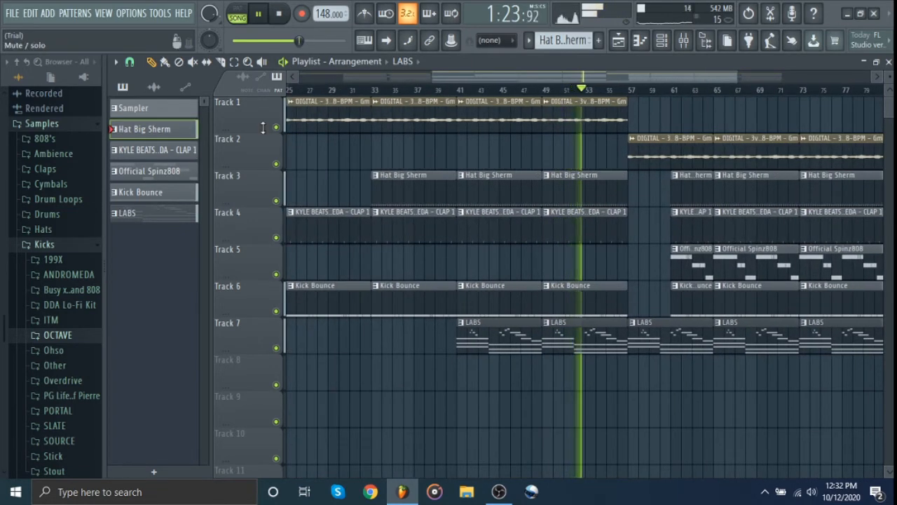
right_click(275, 127)
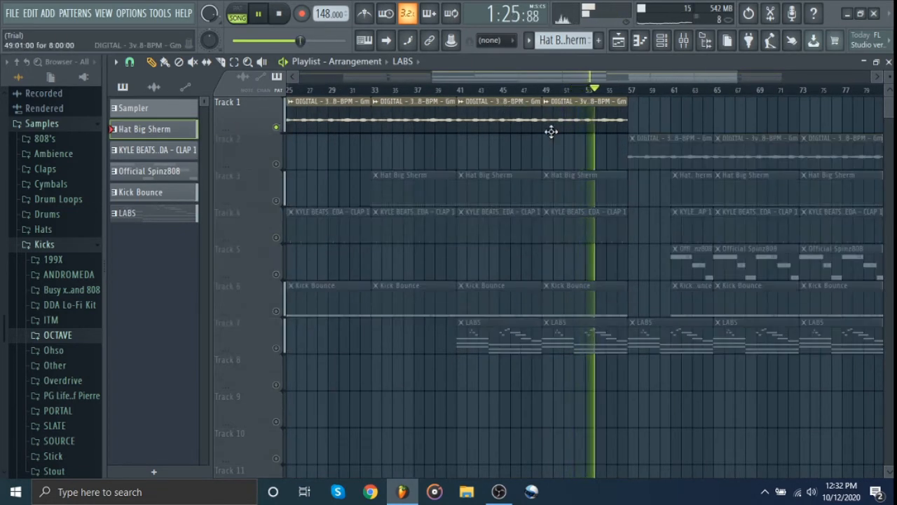
click(456, 91)
click(373, 91)
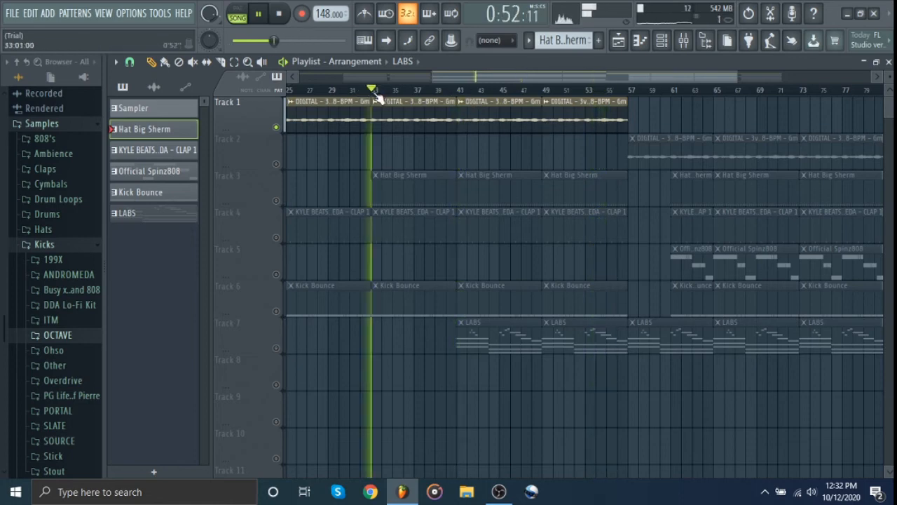
Step: Delete the DIGITAL clips at bars 33, 41 and 49 on Track 1, and try extending the bar 25 clip to bar 41
scroll(365, 150, down, 4)
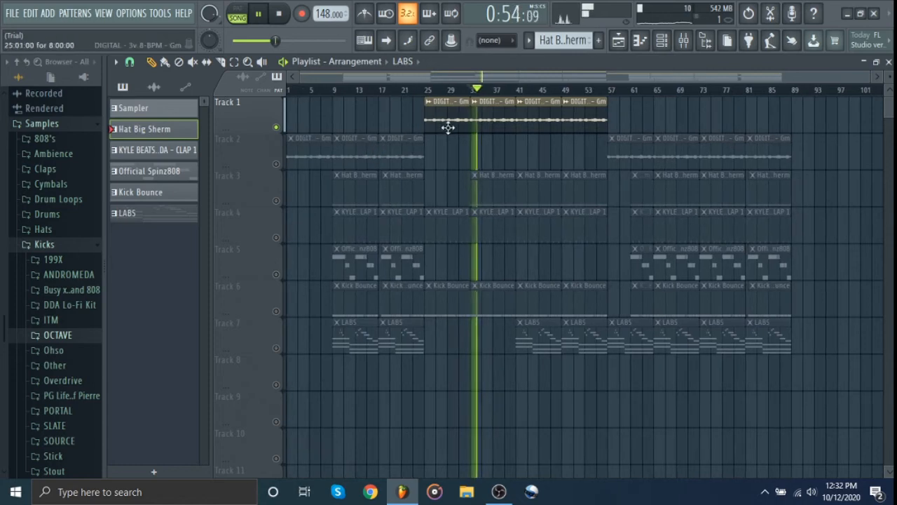
right_click(495, 122)
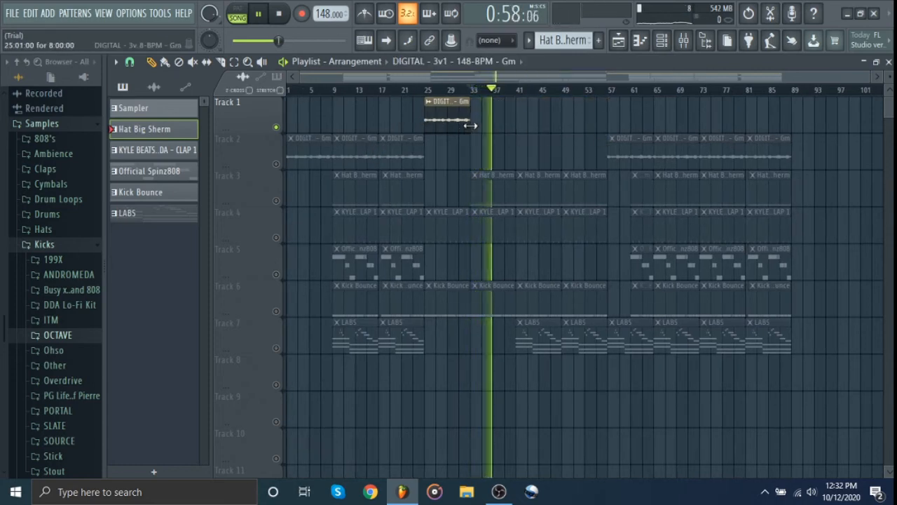
drag(470, 125, 516, 126)
key(space)
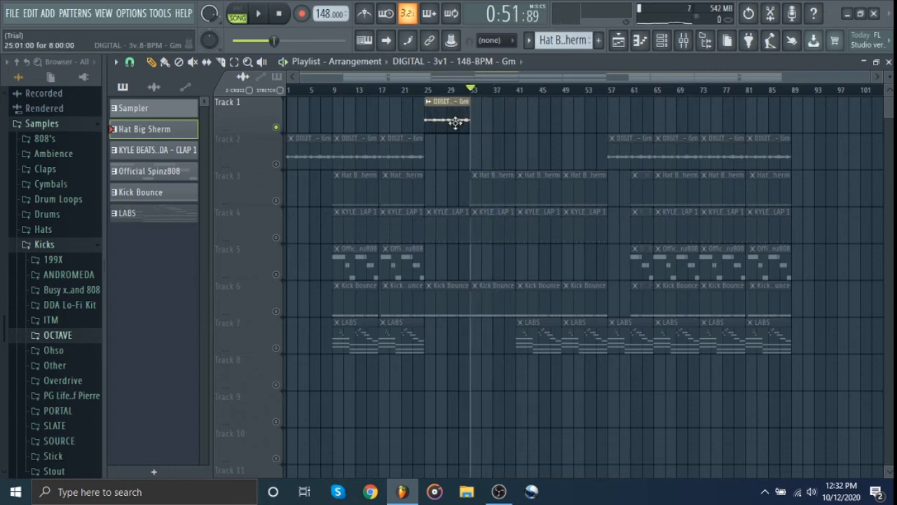
Step: Duplicate the eight-bar DIGITAL clip at bar 25 on Track 1 to bars 33, 41 and 49
click(456, 122)
key(ctrl+b)
key(ctrl+b)
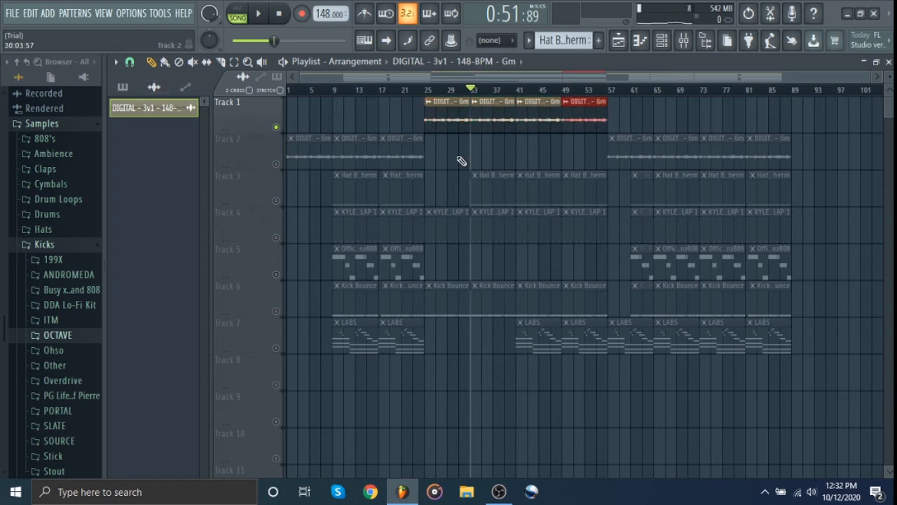
Step: Unsolo Track 1 and listen to the full arrangement from bar 33 and from bar 41
right_click(277, 128)
key(space)
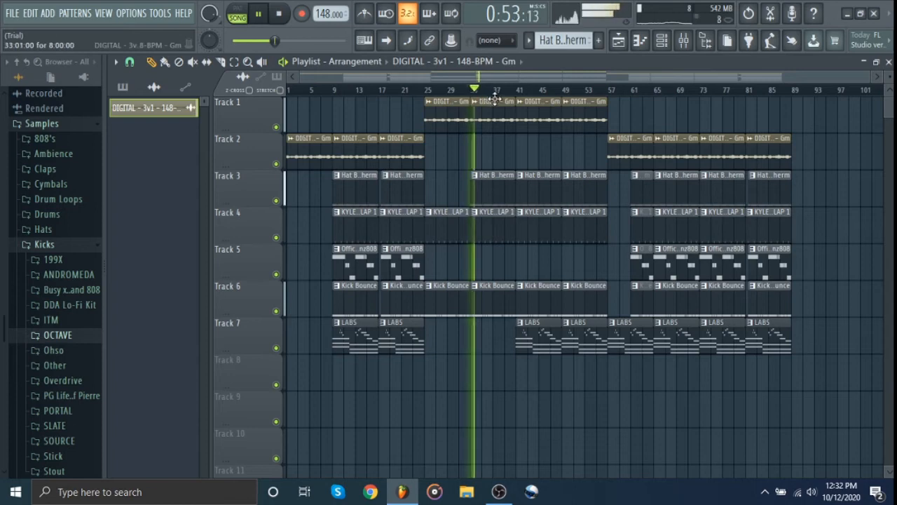
click(522, 92)
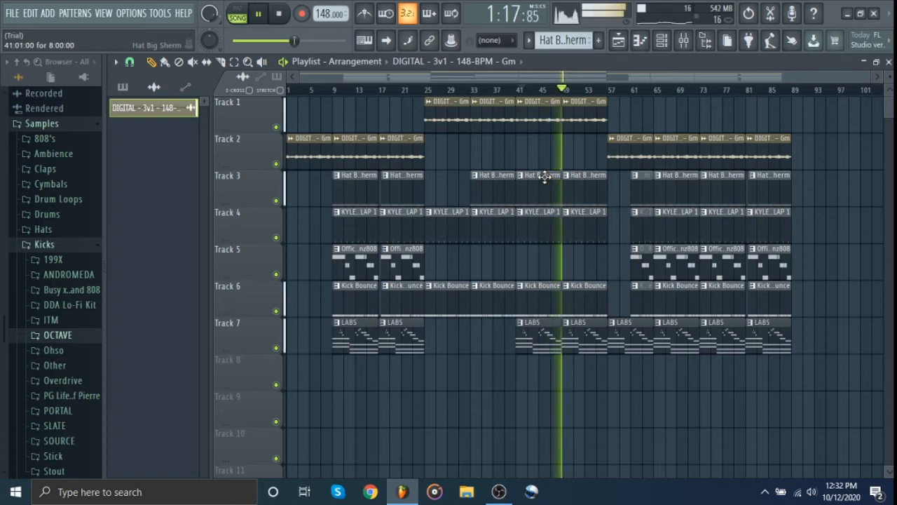
key(space)
Step: Delete the Hat Big Sherm, Kick Bounce and clap clips at bar 49, and listen from bar 49
scroll(631, 140, up, 2)
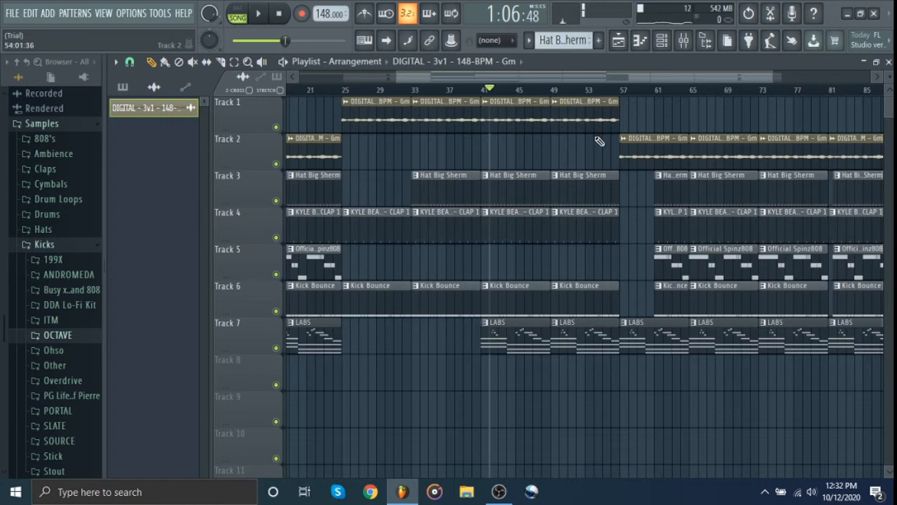
right_click(586, 191)
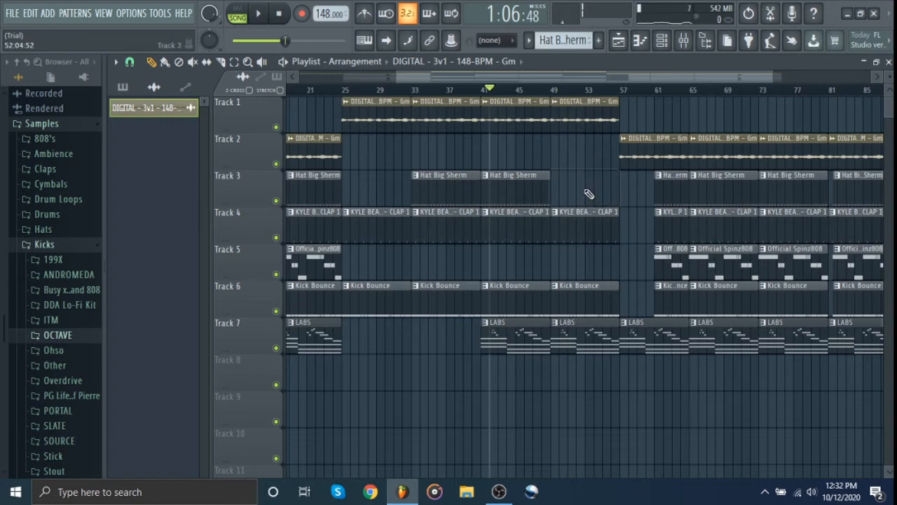
right_click(585, 289)
right_click(584, 223)
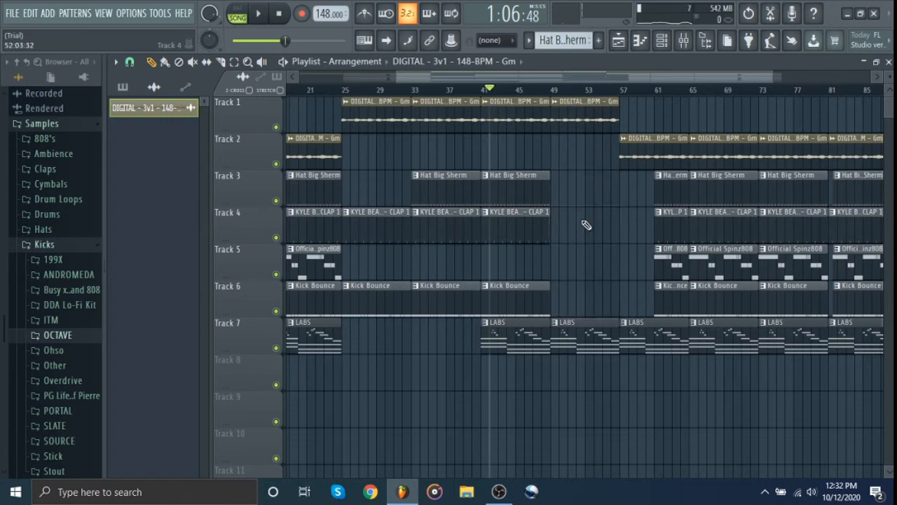
click(554, 91)
key(space)
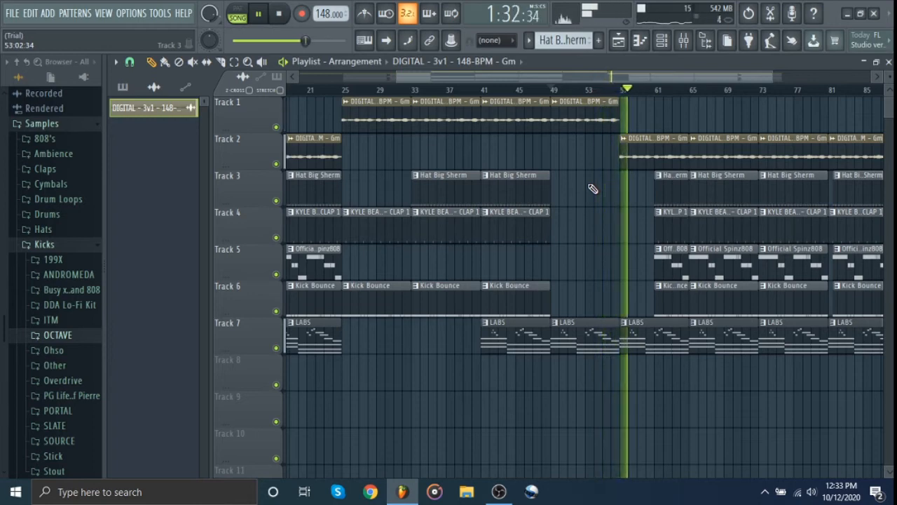
key(space)
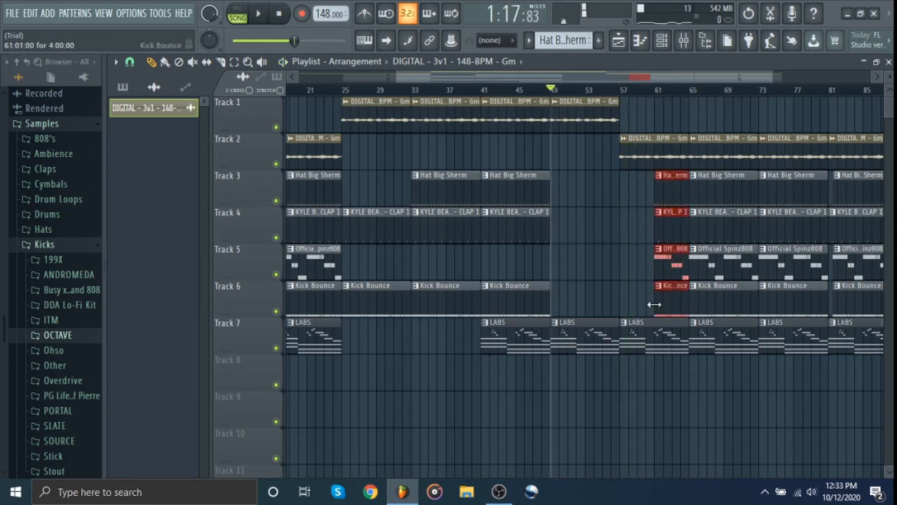
Step: Extend the hat, clap, 808 and kick clips at bar 61 back to bar 57, and play the transition from bar 55
drag(653, 303, 620, 303)
click(602, 301)
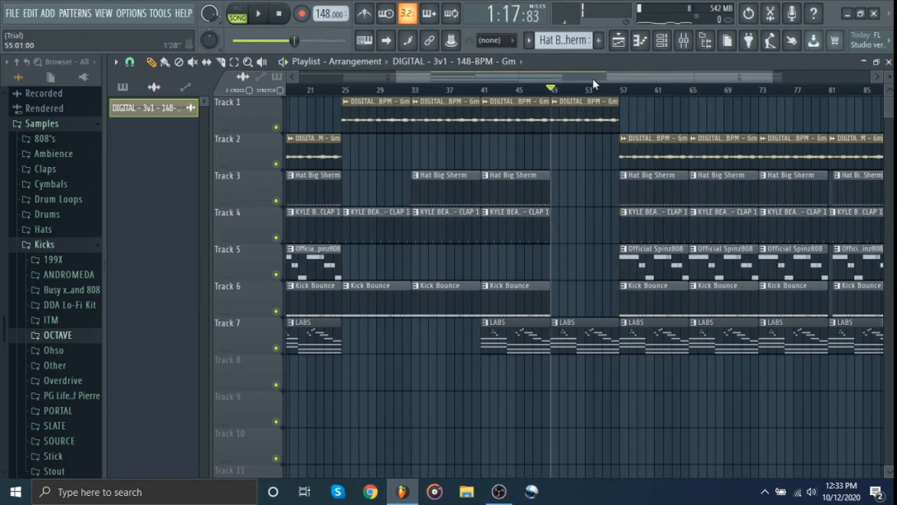
click(603, 89)
key(space)
scroll(723, 442, down, 2)
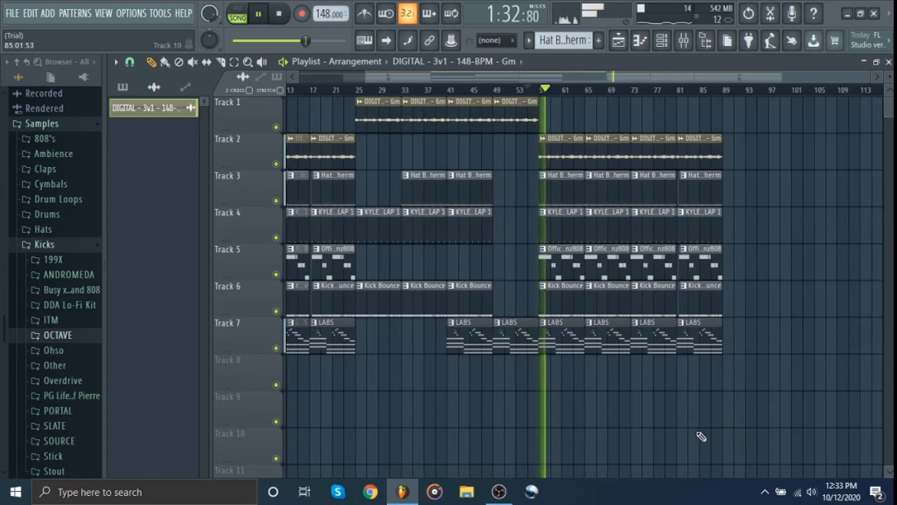
key(space)
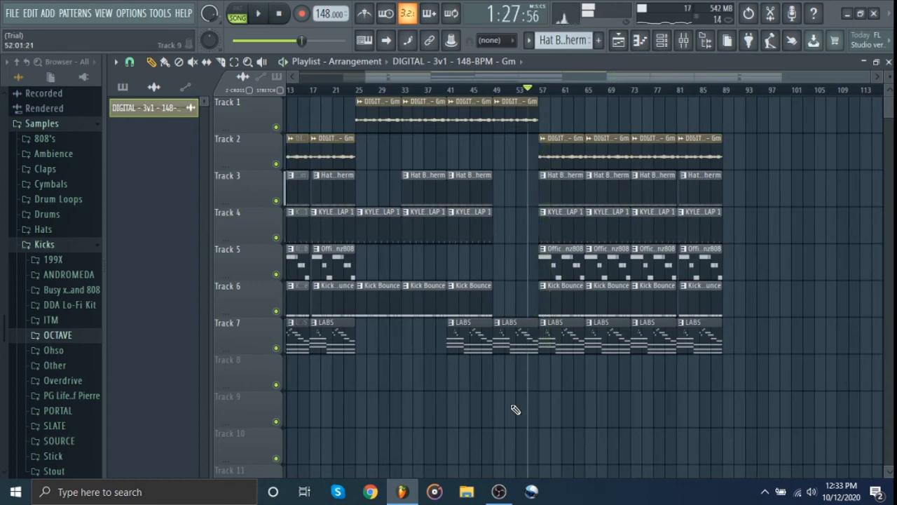
Step: Add a FLEX instrument channel to the channel rack and move its plugin window out of the way
scroll(511, 411, left, 3)
click(662, 40)
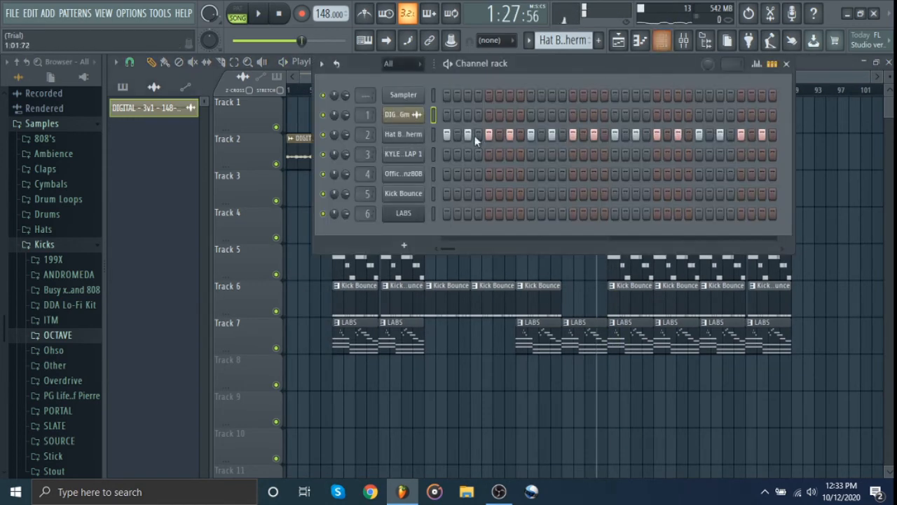
click(408, 242)
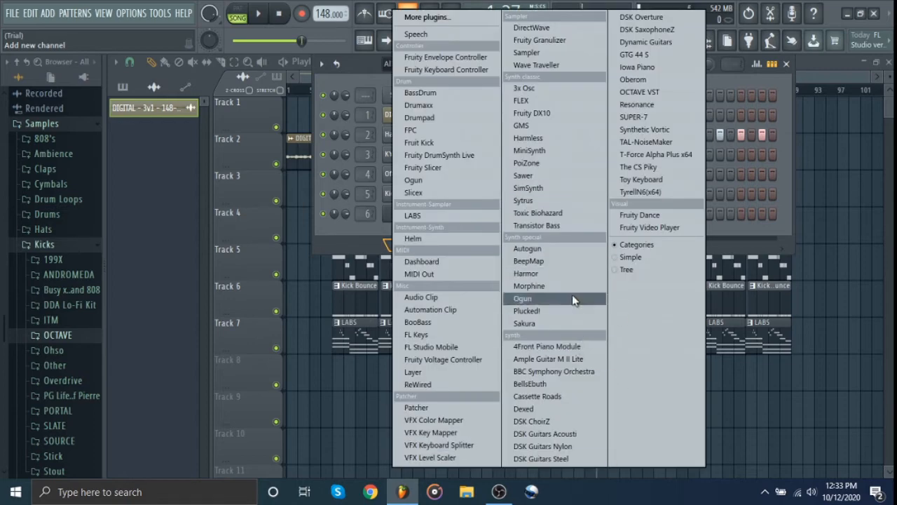
click(530, 104)
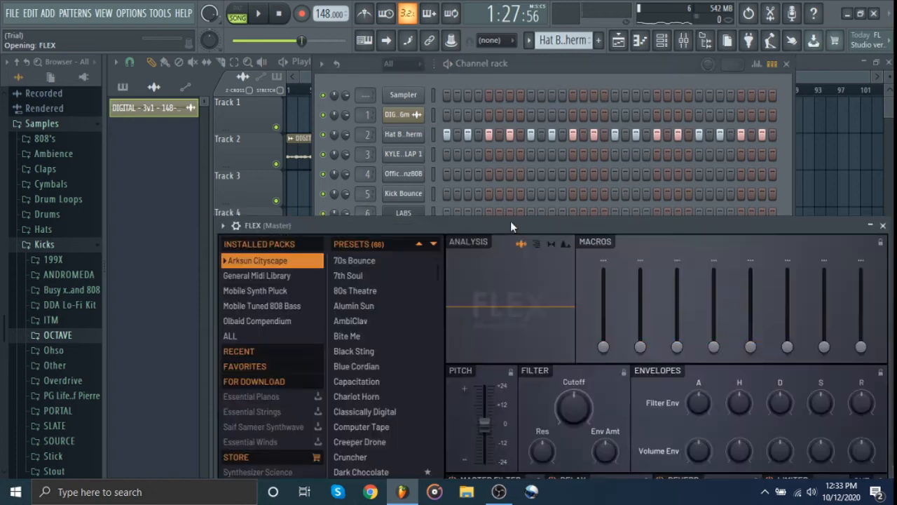
drag(525, 225, 474, 476)
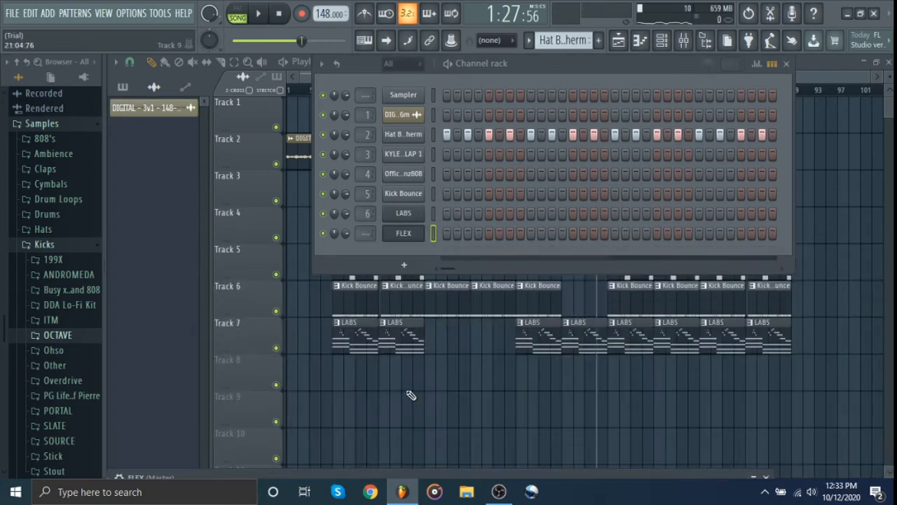
Step: Replace the FLEX channel's instrument with Sakura and bring its plugin window into view
right_click(419, 233)
mouse_move(478, 332)
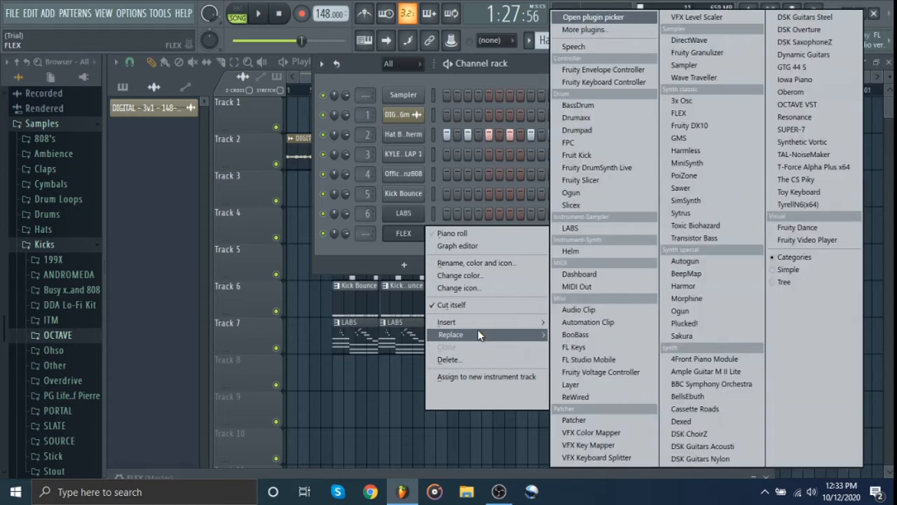
click(733, 334)
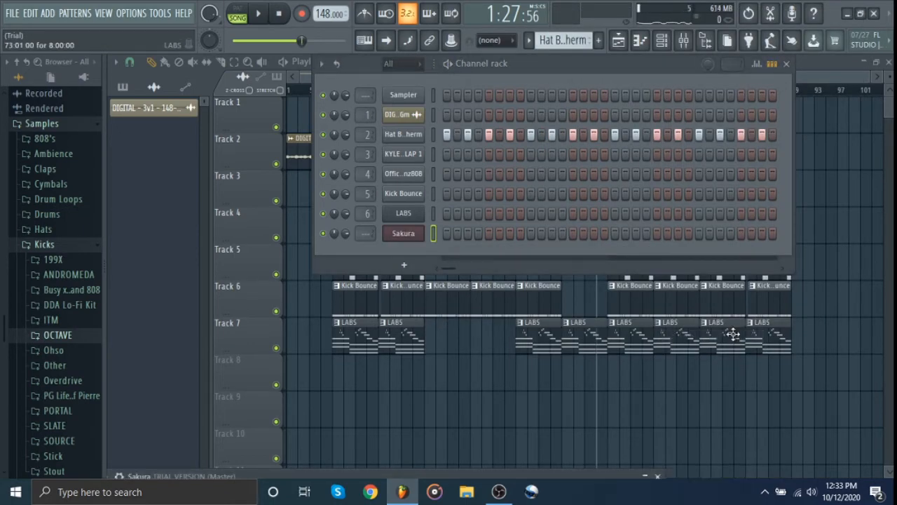
click(456, 476)
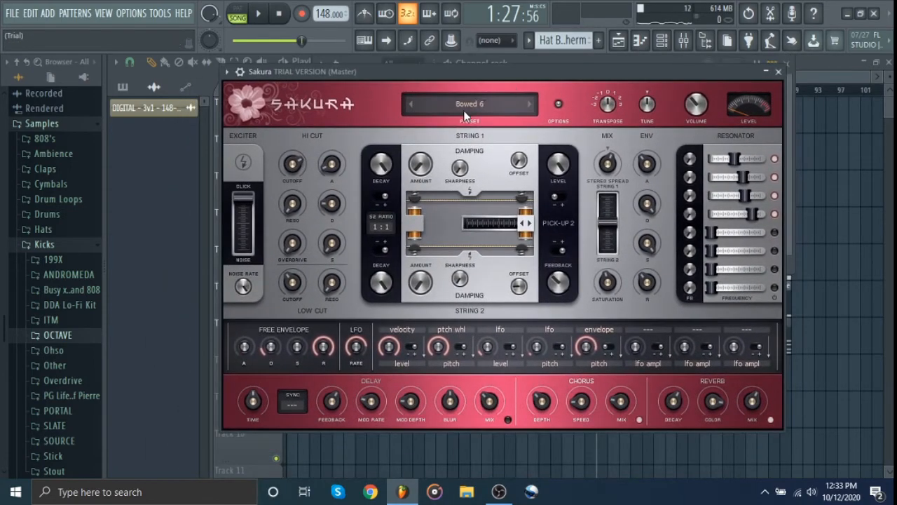
Step: Enable playing notes from the computer keyboard and play test notes on Sakura's Bowed 6 preset
click(465, 112)
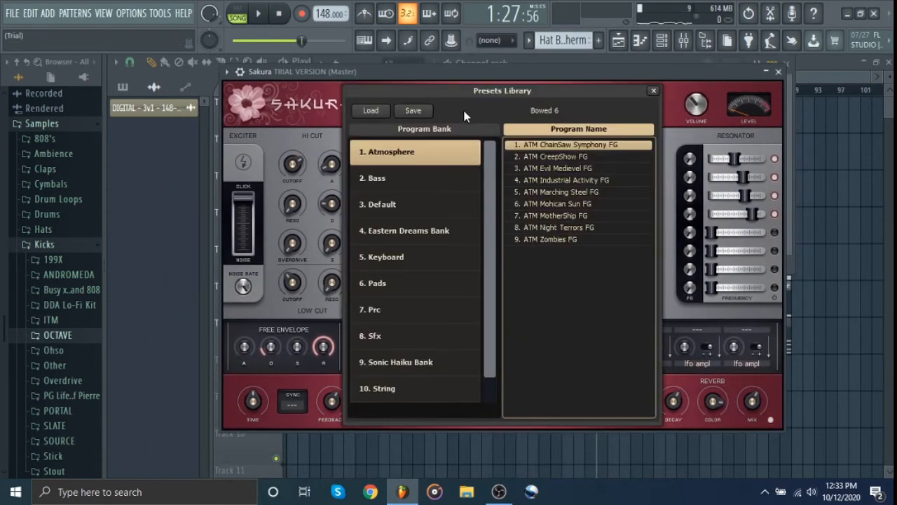
click(652, 92)
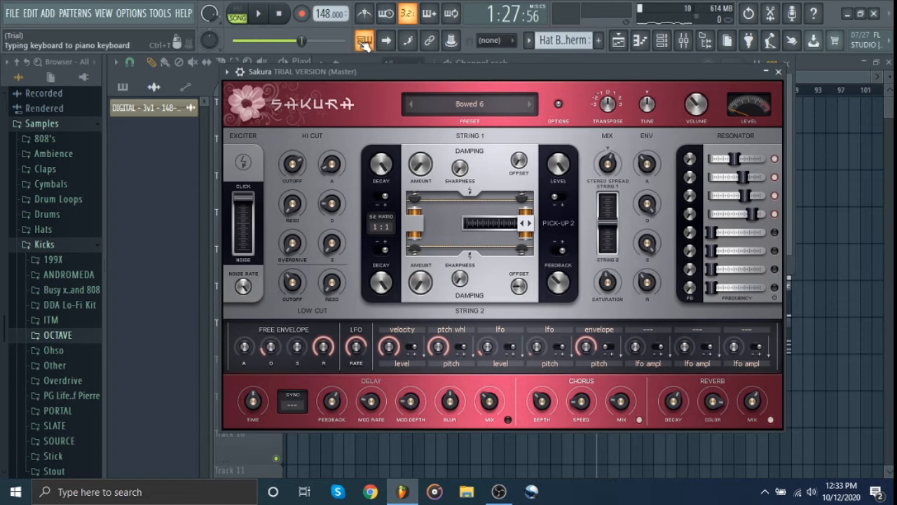
key(v)
click(456, 109)
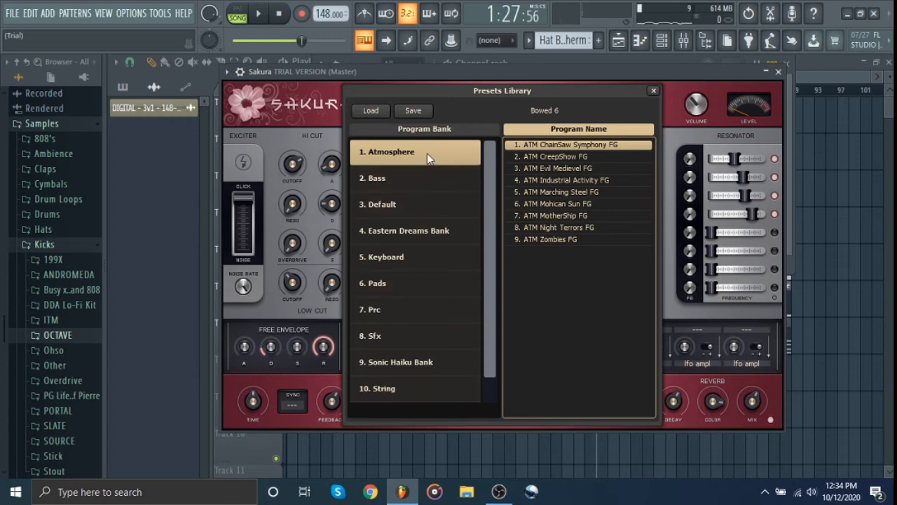
click(576, 145)
key(v)
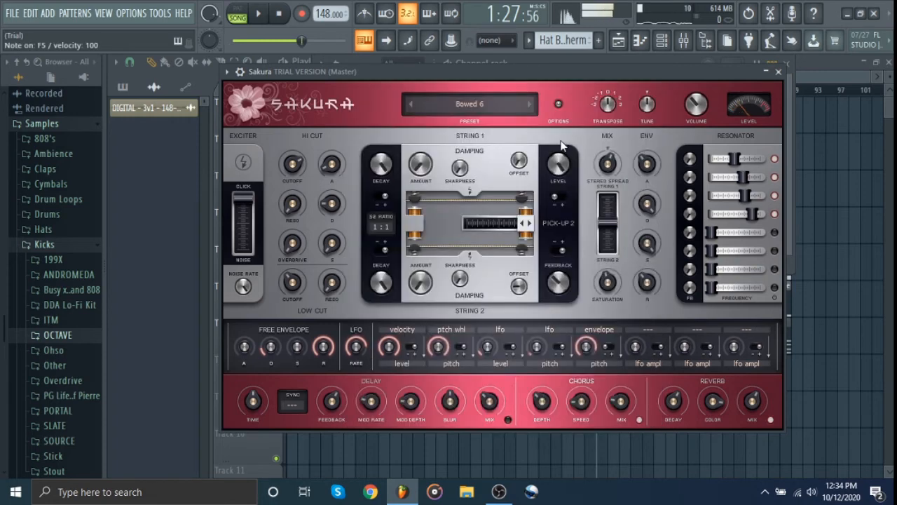
Step: Audition Sakura's Atmosphere presets ATM CreepShow, ChainSaw Symphony, Evil Medievel and Industrial Activity with test notes
click(528, 105)
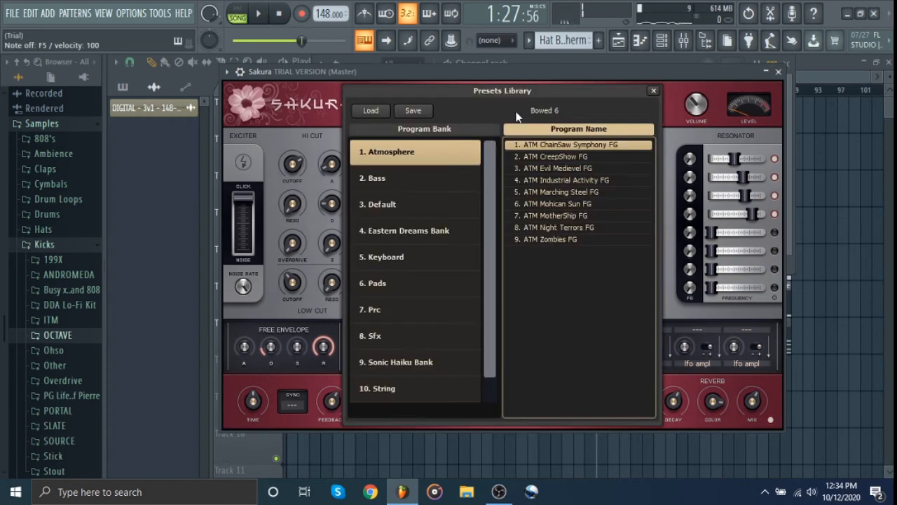
click(547, 156)
key(v)
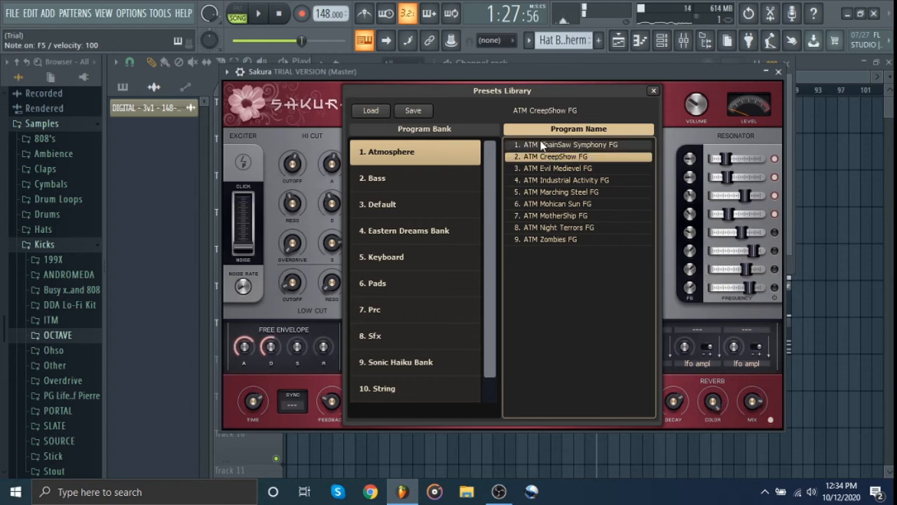
click(543, 143)
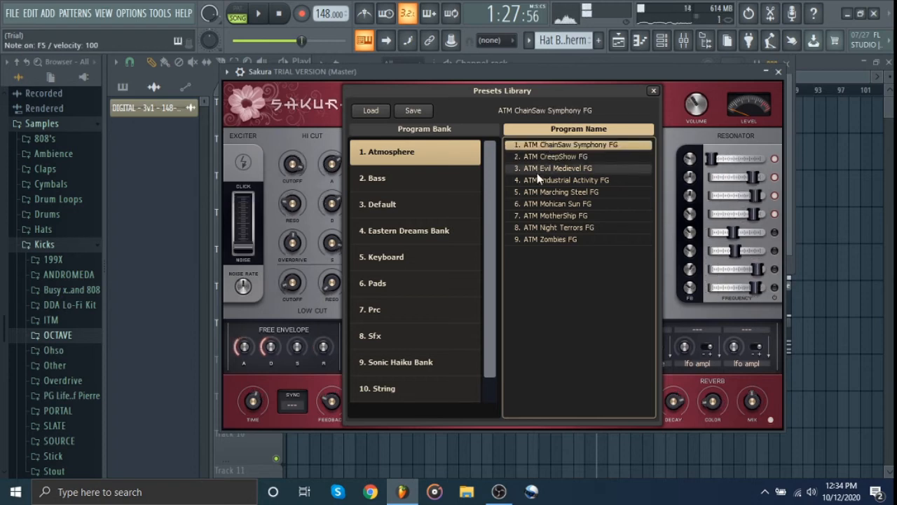
click(538, 170)
key(v)
click(538, 180)
key(v)
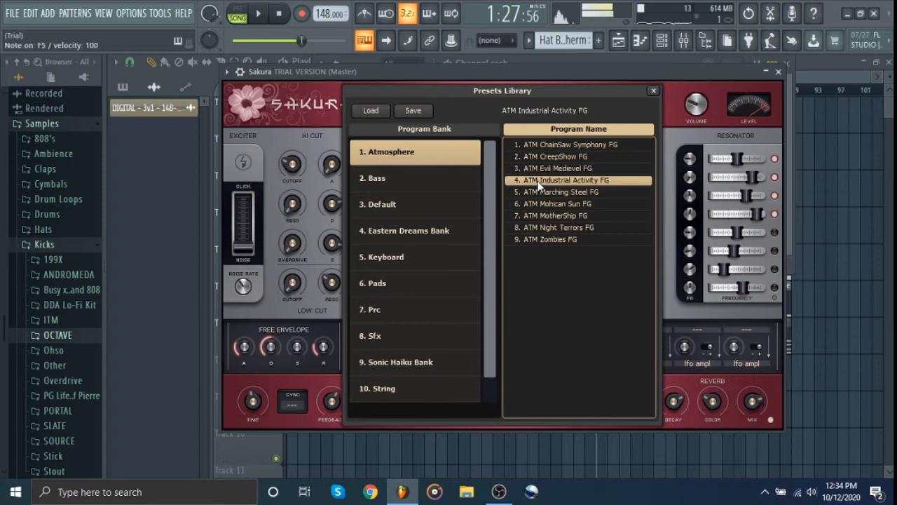
Step: Audition the Atmosphere presets ATM Marching Steel, Mohican Sun, MotherShip, Night Terrors and Zombies with test notes
click(537, 193)
key(v)
click(536, 203)
key(v)
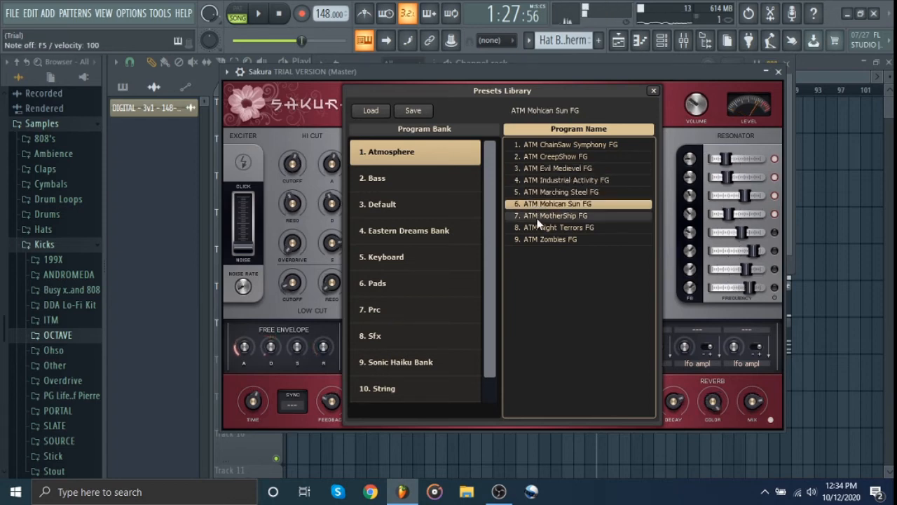
click(538, 216)
key(v)
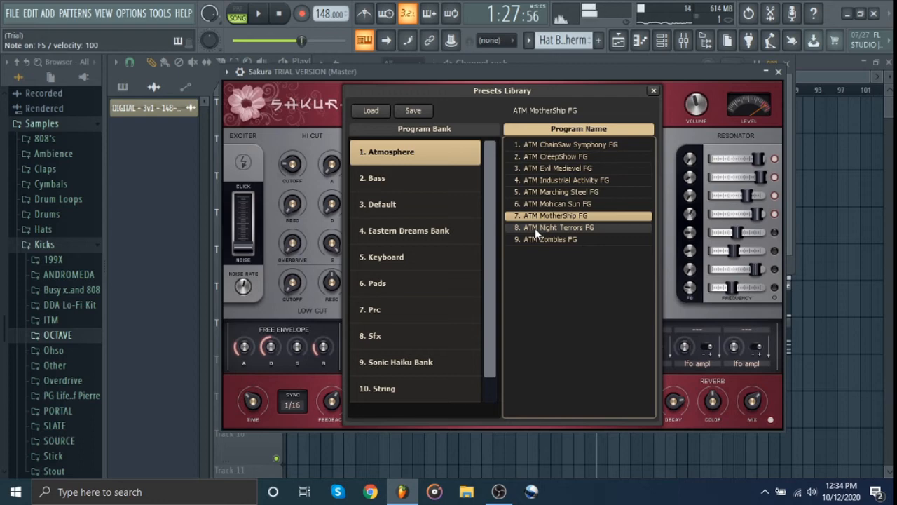
click(536, 228)
key(v)
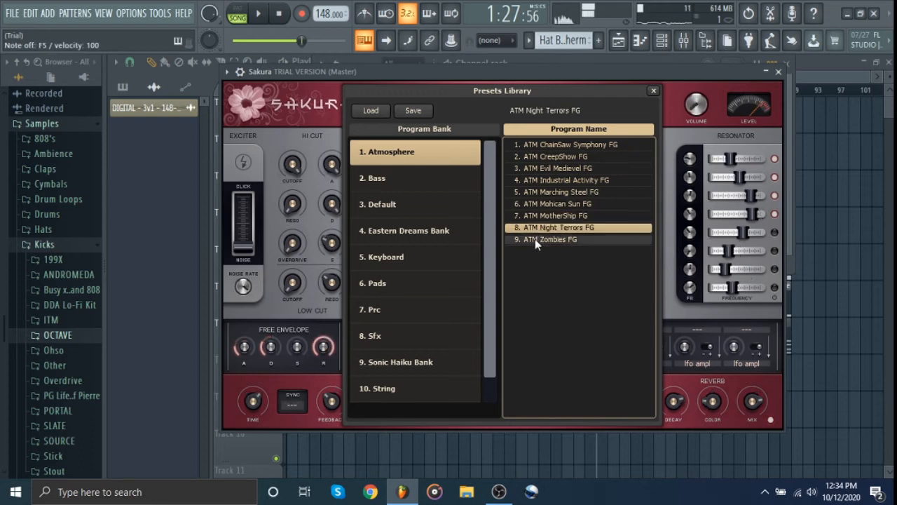
click(537, 240)
key(v)
Step: Audition the Alaska and Alladdin presets from Sakura's Default bank
click(459, 204)
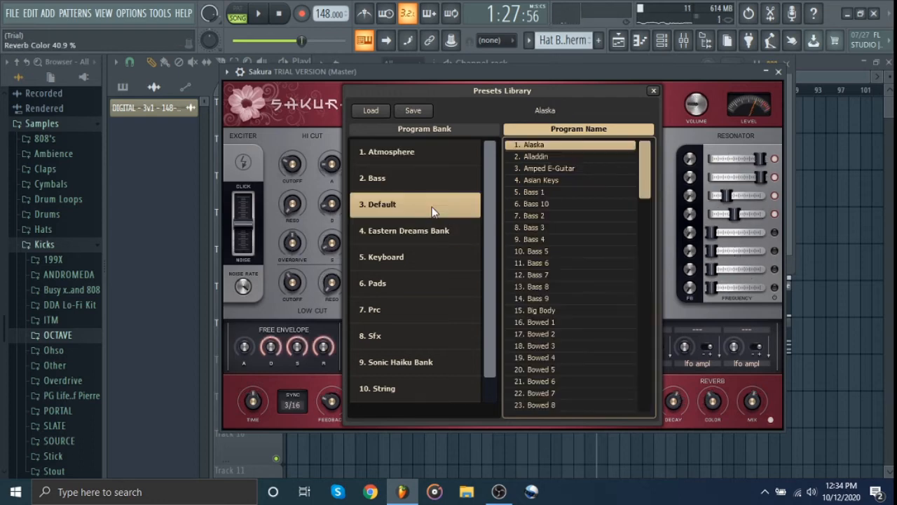
key(v)
click(562, 155)
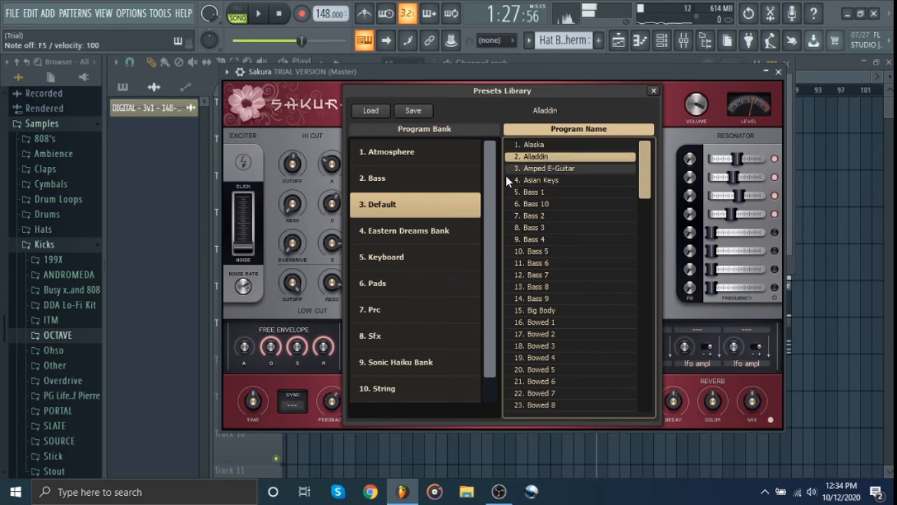
Step: Audition the BASS Careless, Deep Disco and Delayed Clang presets from the Eastern Dreams Bank
click(418, 234)
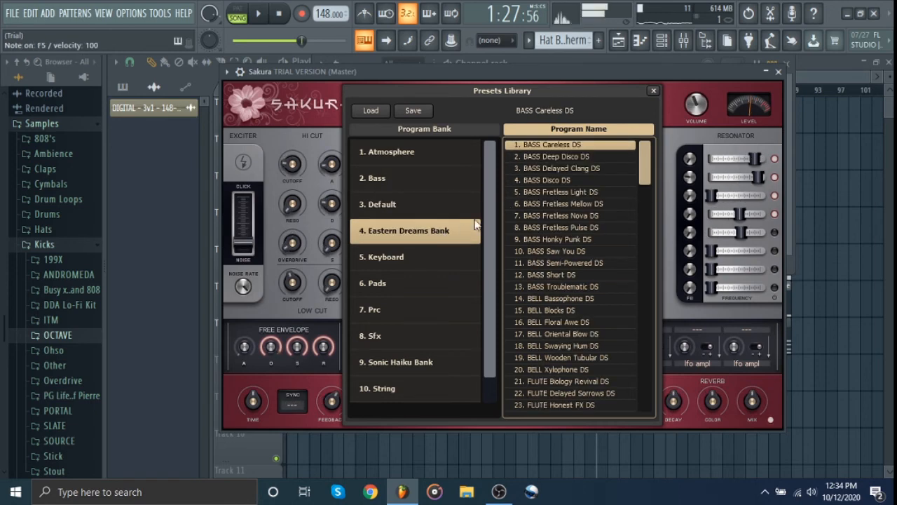
click(548, 158)
click(548, 170)
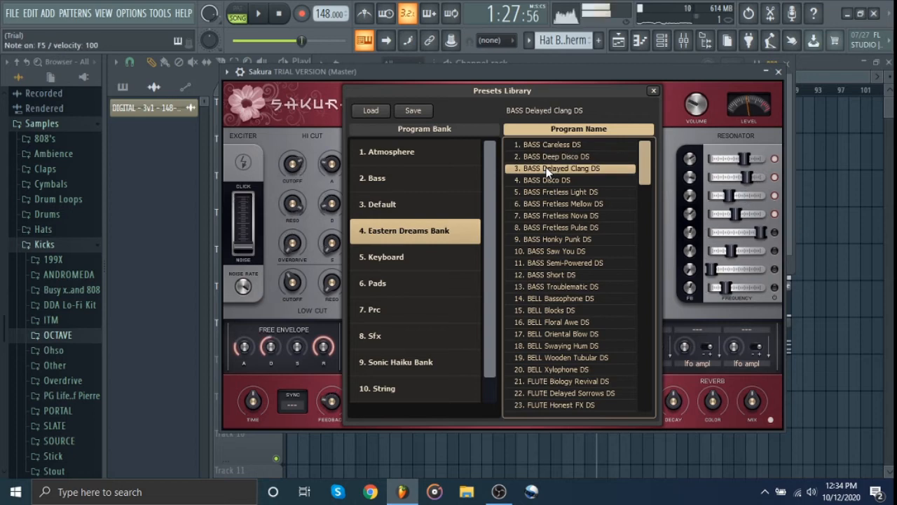
Step: Audition the Eastern Dreams Bank's BELL Xylophone preset and its FLUTE presets from Biology Revival through Scary Autumn
scroll(550, 184, down, 1)
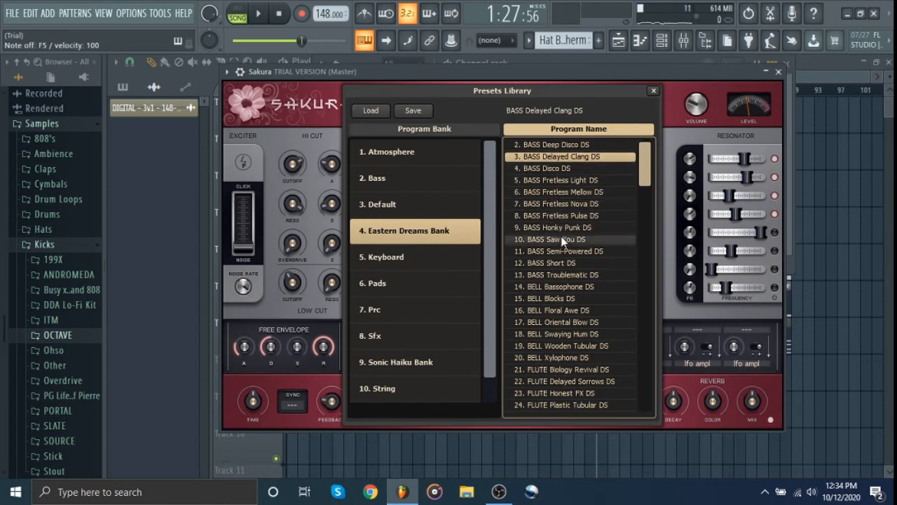
click(558, 359)
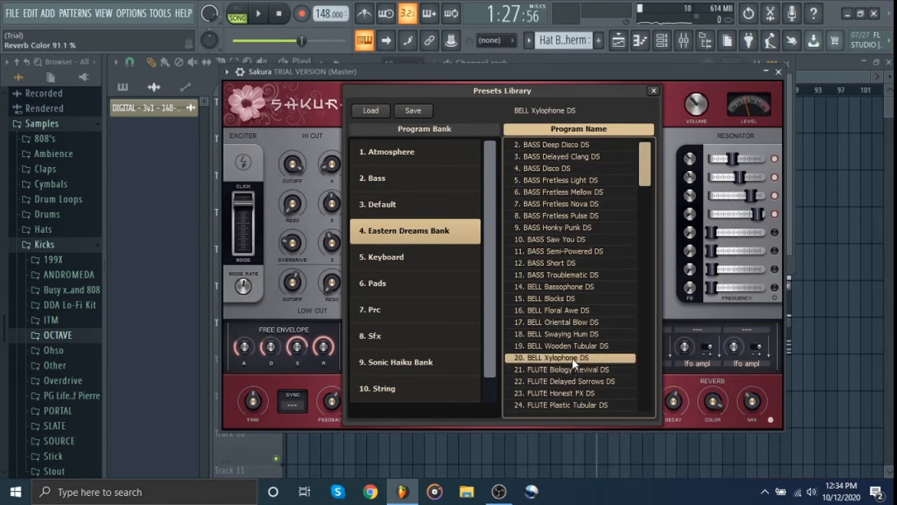
click(567, 368)
click(563, 381)
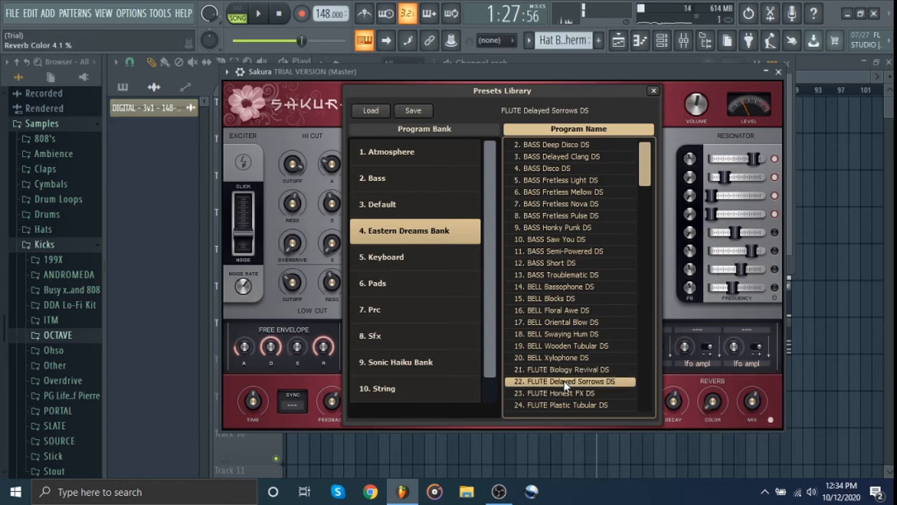
click(560, 392)
scroll(561, 387, down, 2)
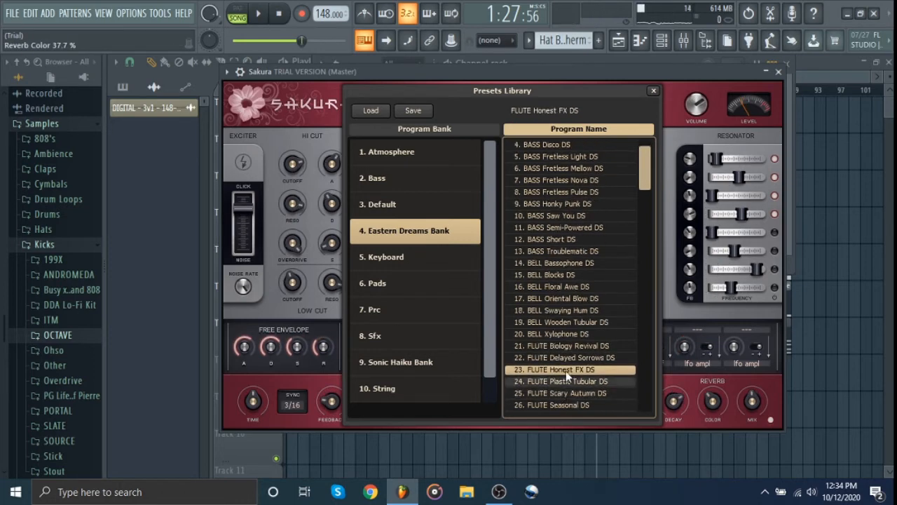
click(559, 381)
click(557, 392)
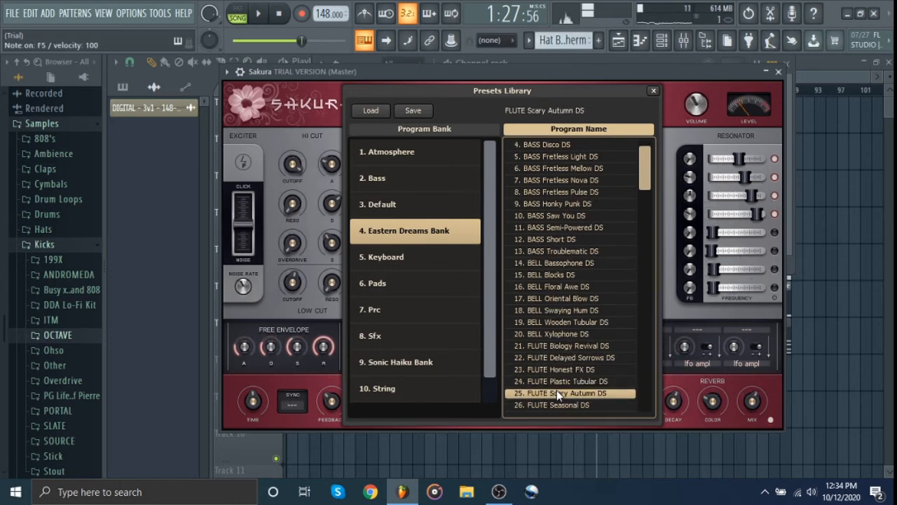
scroll(557, 391, down, 2)
scroll(557, 390, down, 4)
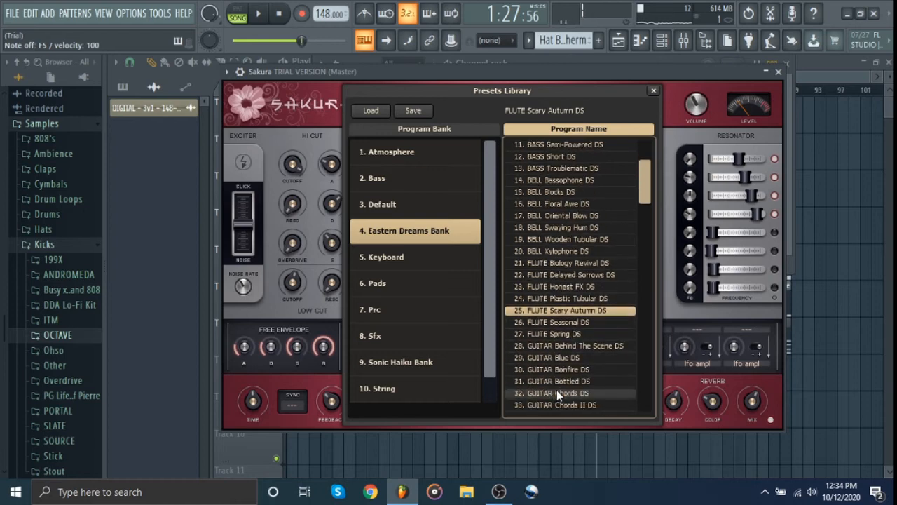
Step: Load the BL Daniel-San preset from the Sonic Haiku Bank and close the preset library and the Sakura window
click(408, 366)
scroll(581, 194, up, 7)
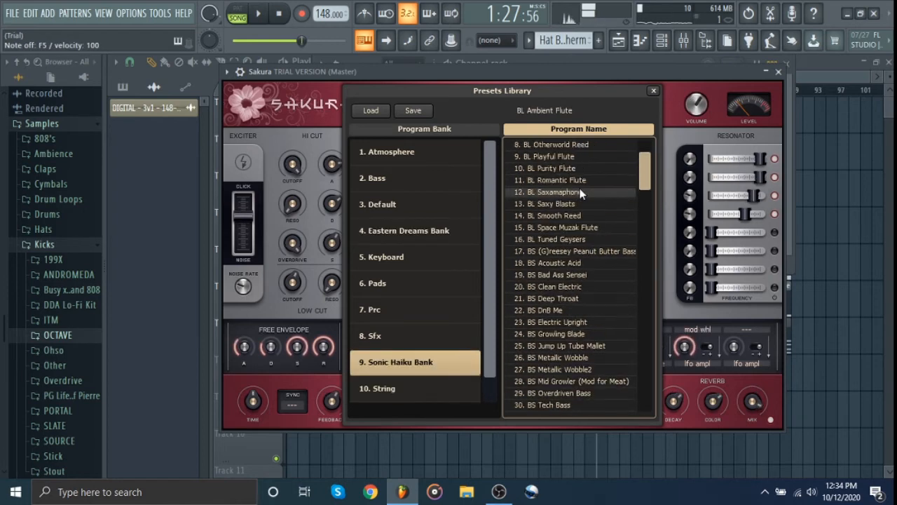
click(582, 156)
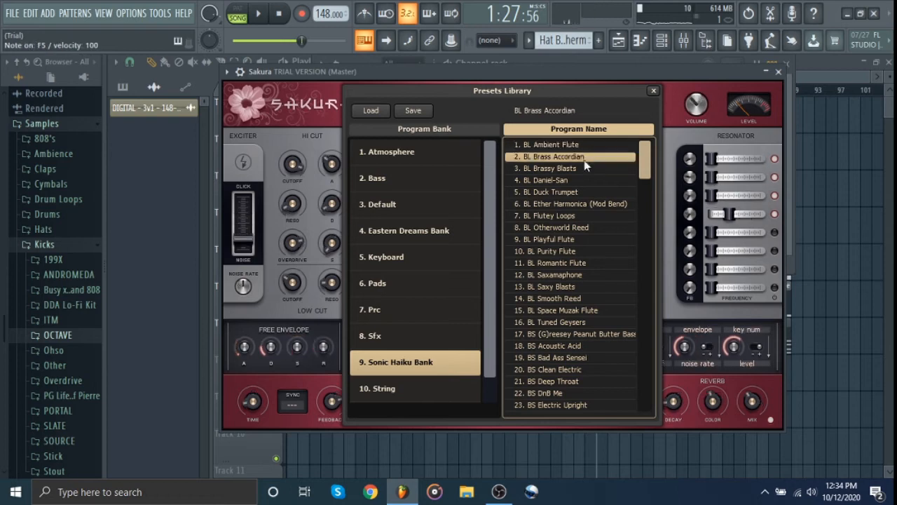
click(582, 180)
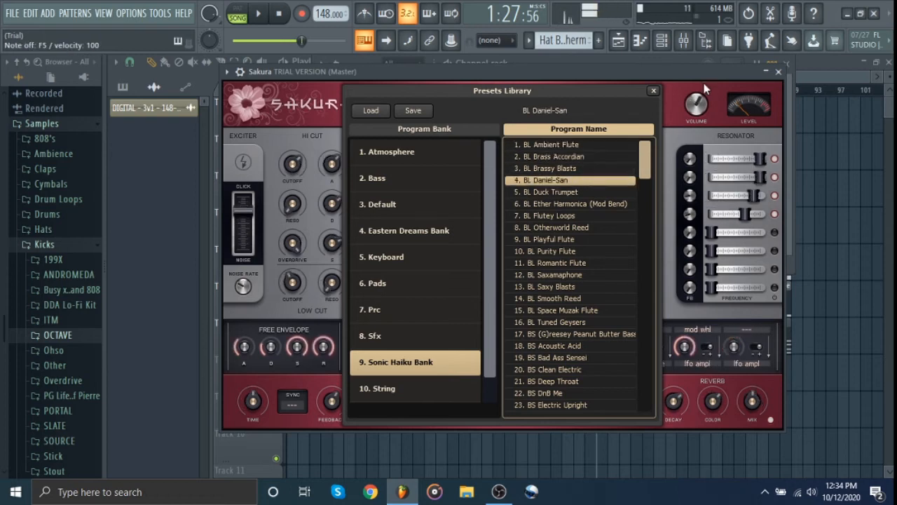
click(655, 91)
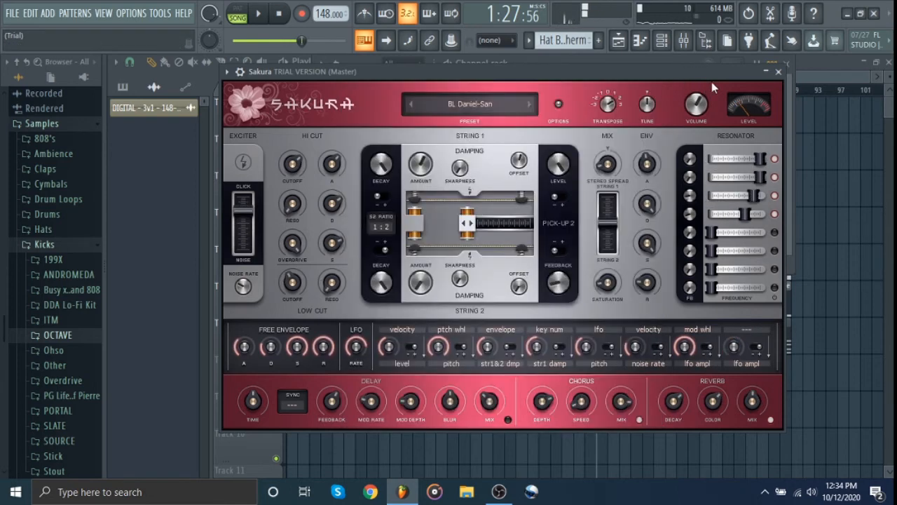
click(778, 71)
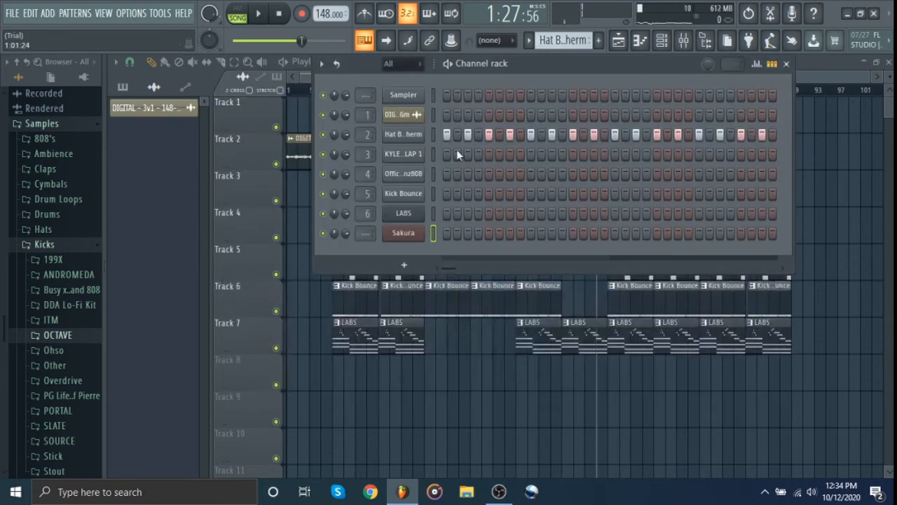
Step: Switch to the Sampler pattern and open the Sakura channel's piano roll
click(408, 239)
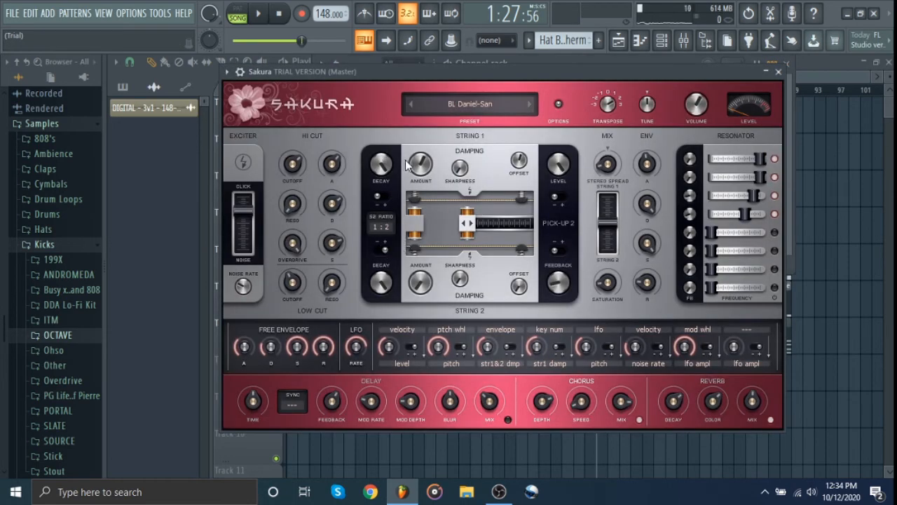
click(778, 71)
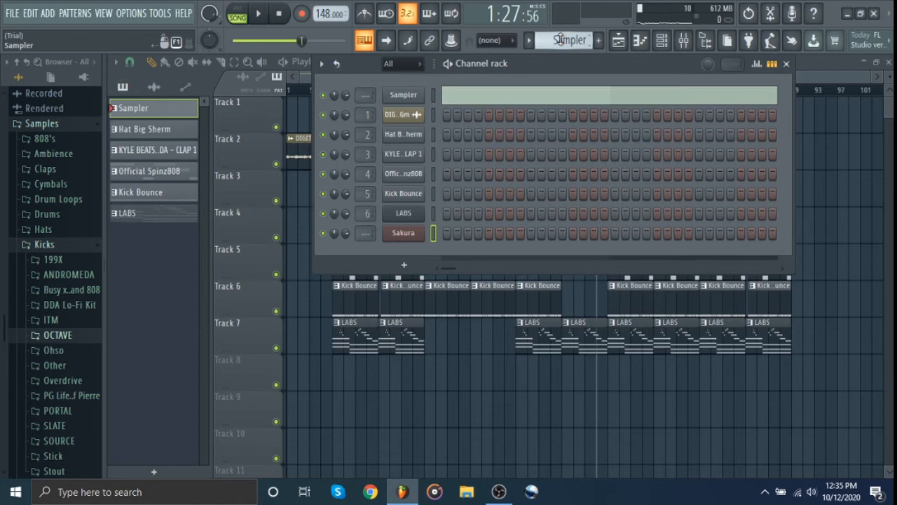
right_click(423, 232)
click(443, 234)
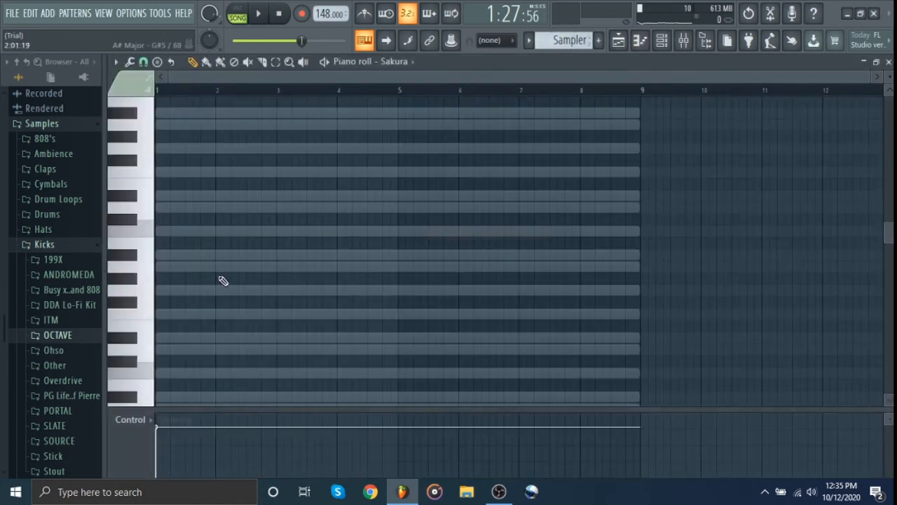
Step: Place a one-bar chord of G5, A#5, D6 and F6 at bar 1 of the Sakura piano roll
click(172, 292)
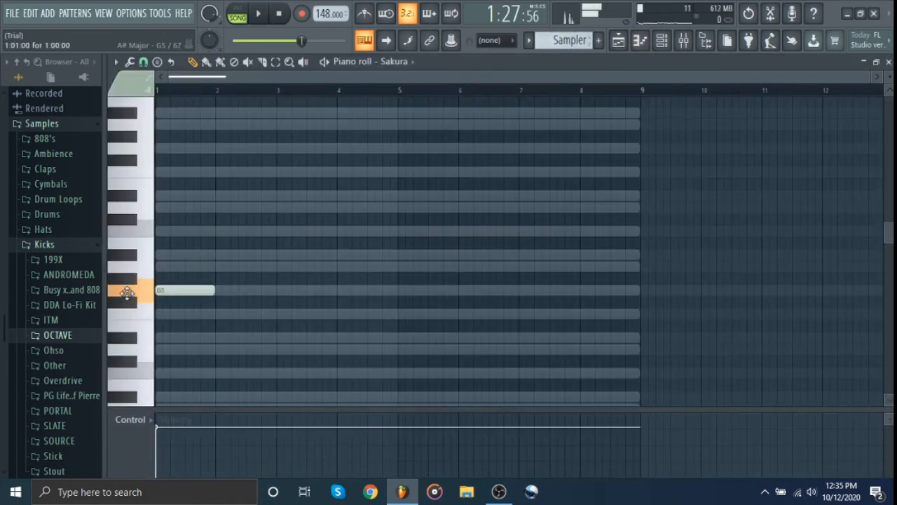
click(173, 254)
click(160, 208)
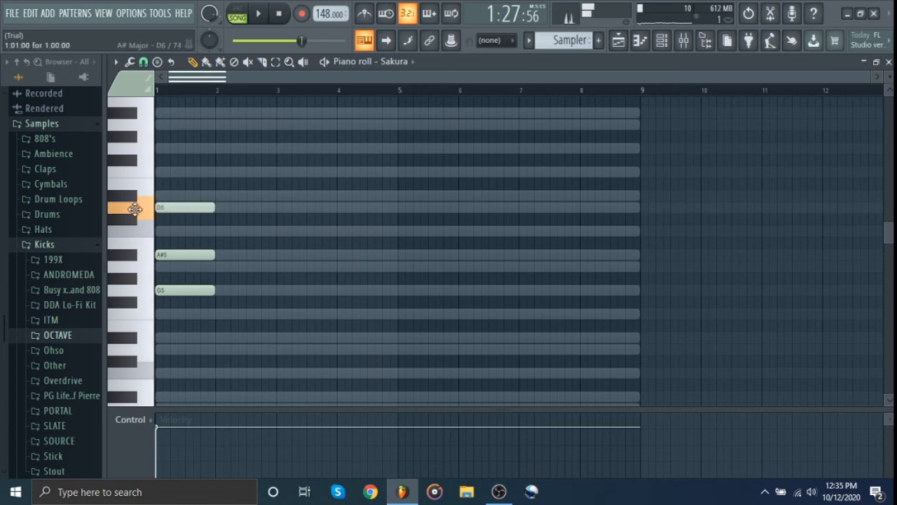
click(175, 171)
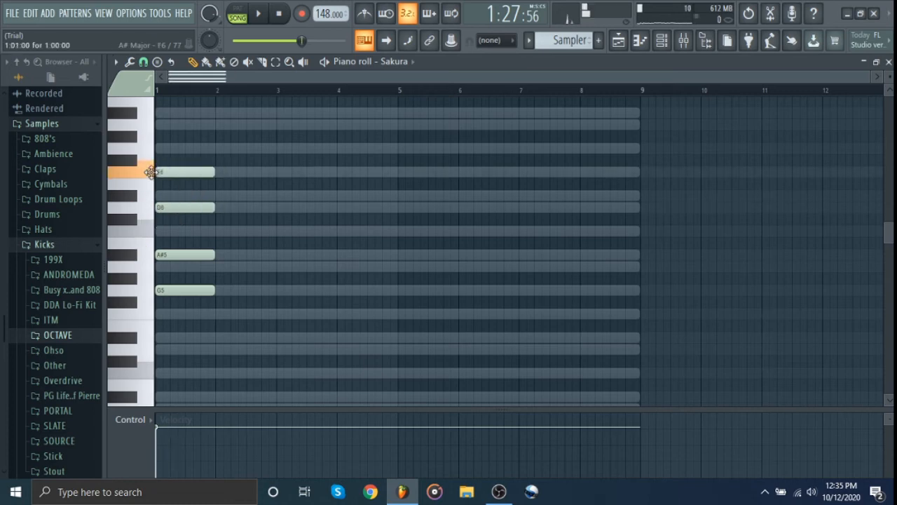
Step: Lengthen the four notes of the bar 1 Sakura chord to three bars each
drag(175, 156, 339, 174)
ctrl+click(187, 321)
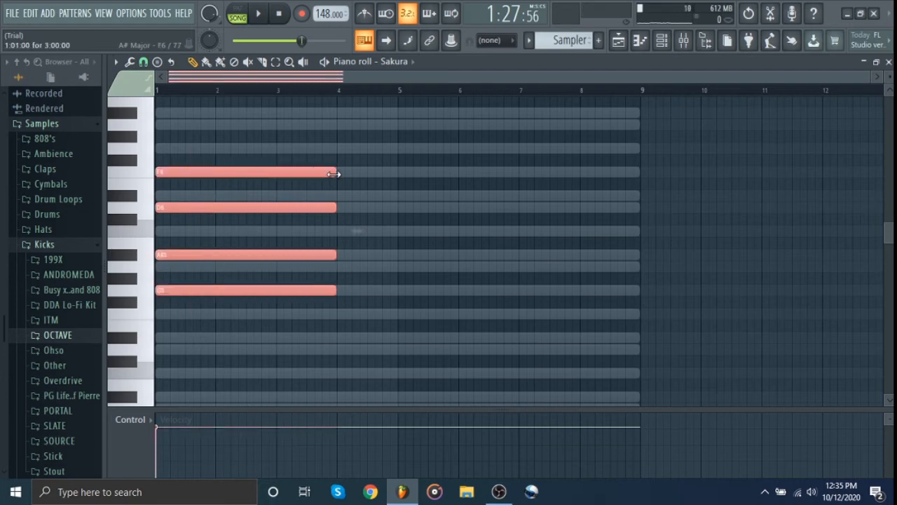
right_click(482, 189)
Step: Move the three-bar chord out of the Sampler pattern and into the LABS pattern's Sakura piano roll
drag(249, 147, 256, 324)
key(Delete)
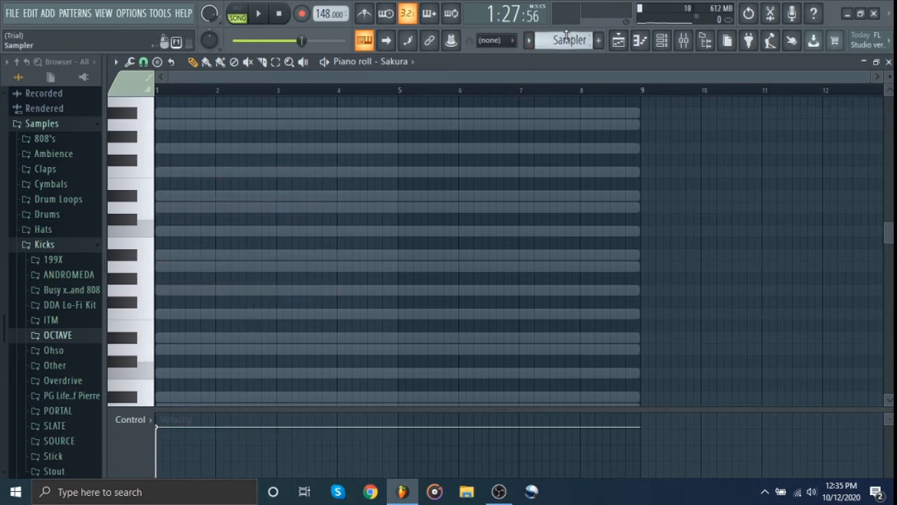
scroll(566, 39, down, 1)
scroll(567, 37, down, 1)
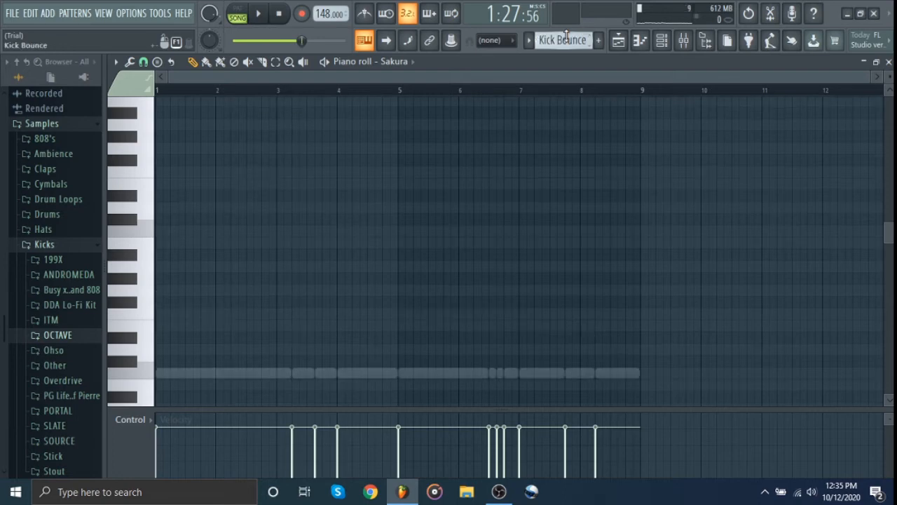
scroll(566, 36, down, 1)
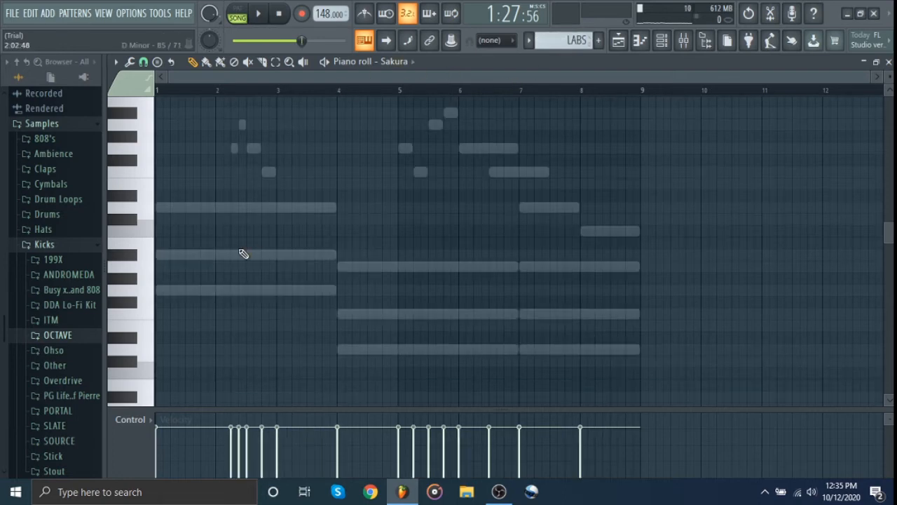
key(ctrl+v)
key(ctrl+d)
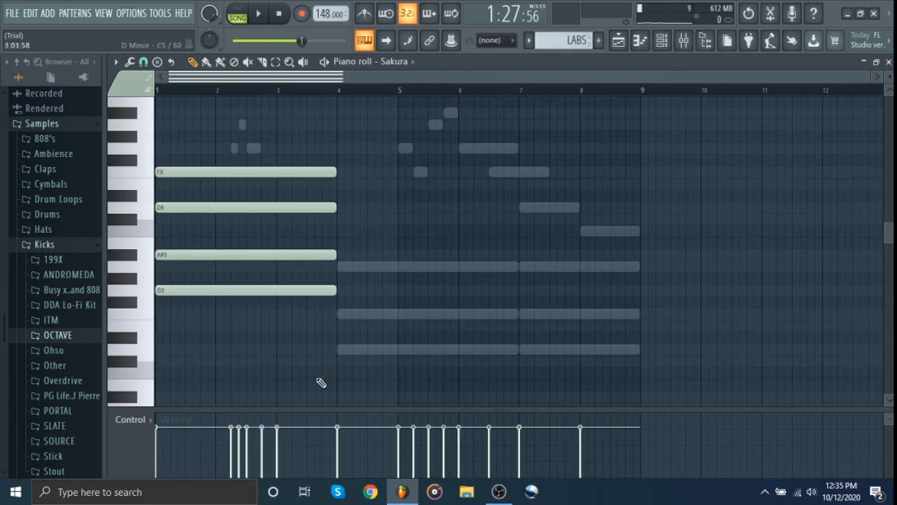
Step: Place a three-bar chord of D5, F5 and A5 at bar 4 over the ghost notes
click(339, 352)
click(339, 314)
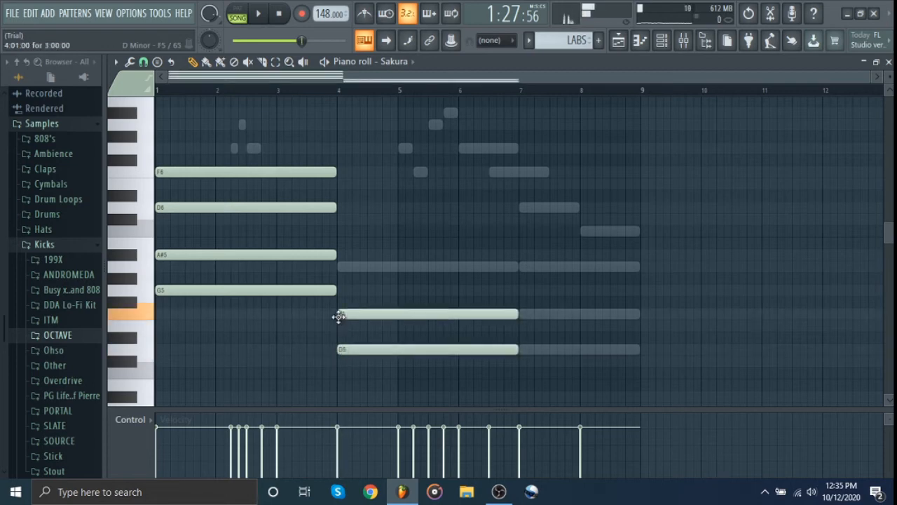
click(342, 268)
drag(342, 271, 339, 274)
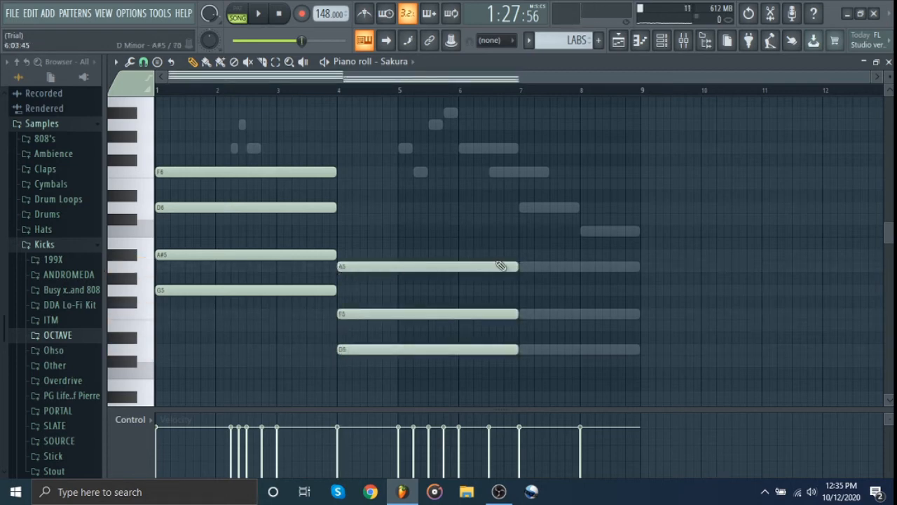
Step: Duplicate the D5, F5 and A5 chord so that the copy starts at bar 7
drag(482, 240, 468, 423)
ctrl+click(472, 370)
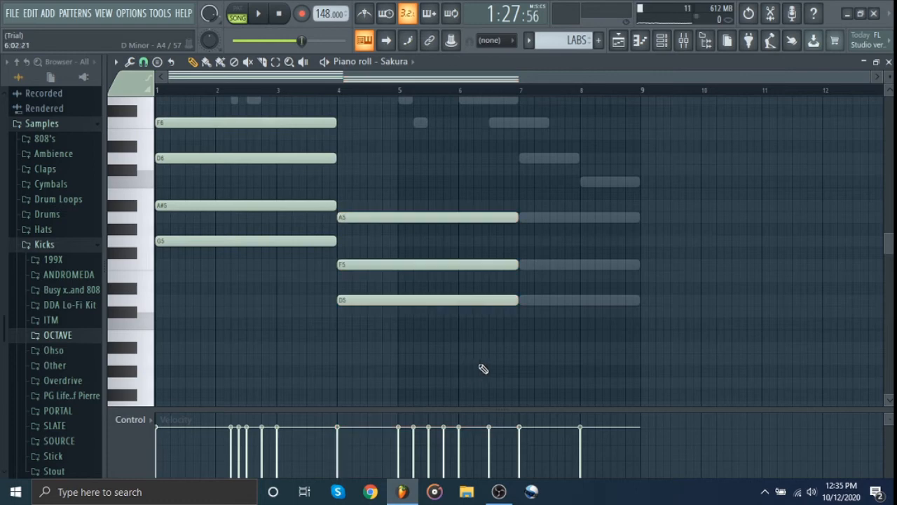
drag(438, 159, 427, 372)
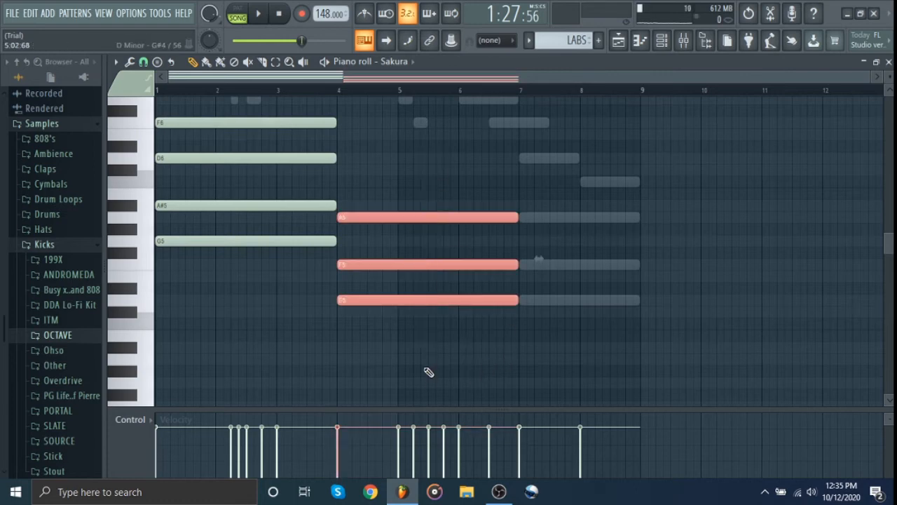
key(ctrl+b)
ctrl+click(470, 363)
scroll(471, 363, up, 1)
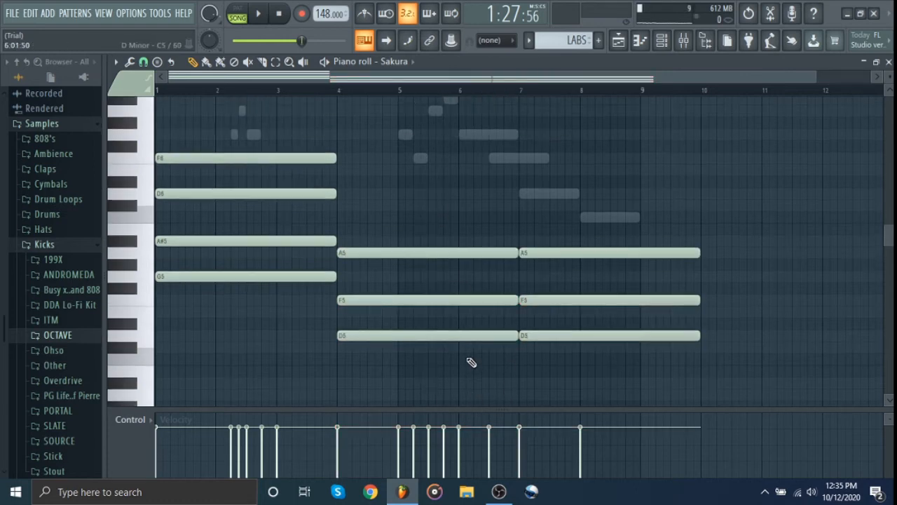
Step: Add a C#6 note to the bar 7 chord and shorten all four of its notes to two bars
drag(525, 243, 520, 192)
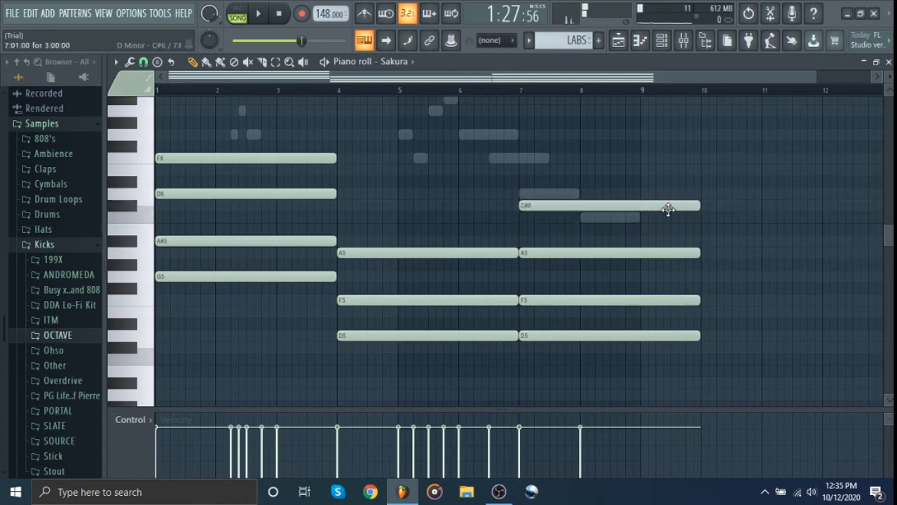
drag(681, 184, 704, 393)
drag(698, 335, 635, 350)
click(633, 385)
Step: Play the song to hear the new Sakura chords, stopping and rewinding it to the beginning
key(space)
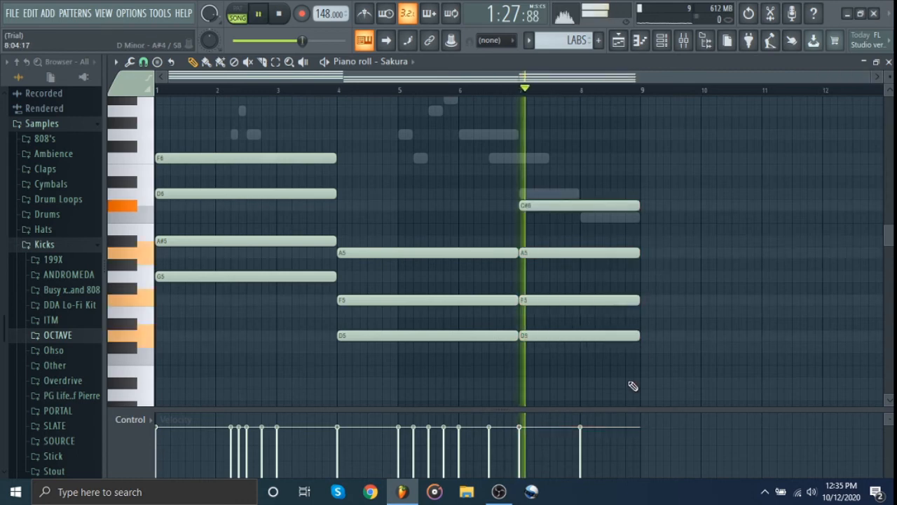
key(space)
click(284, 21)
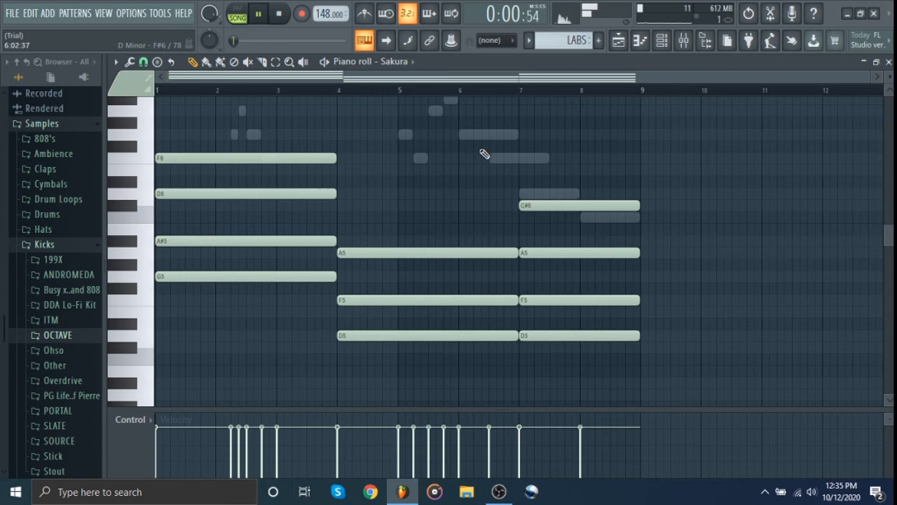
Step: Route the Sakura channel to mixer insert 7
click(662, 40)
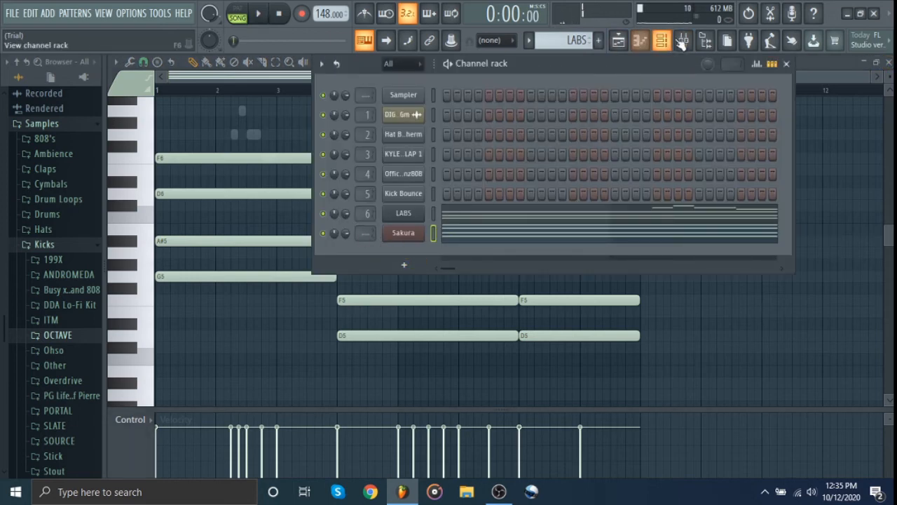
click(683, 40)
click(366, 177)
right_click(366, 177)
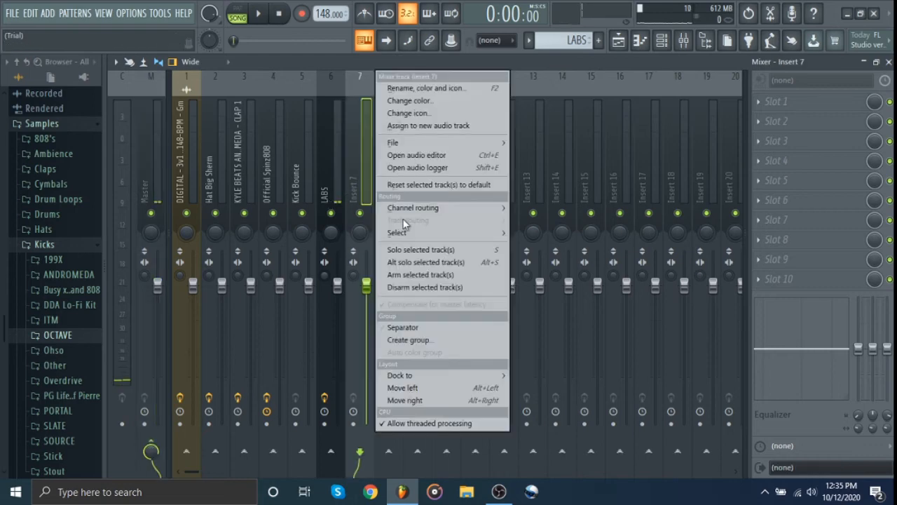
mouse_move(414, 207)
click(564, 208)
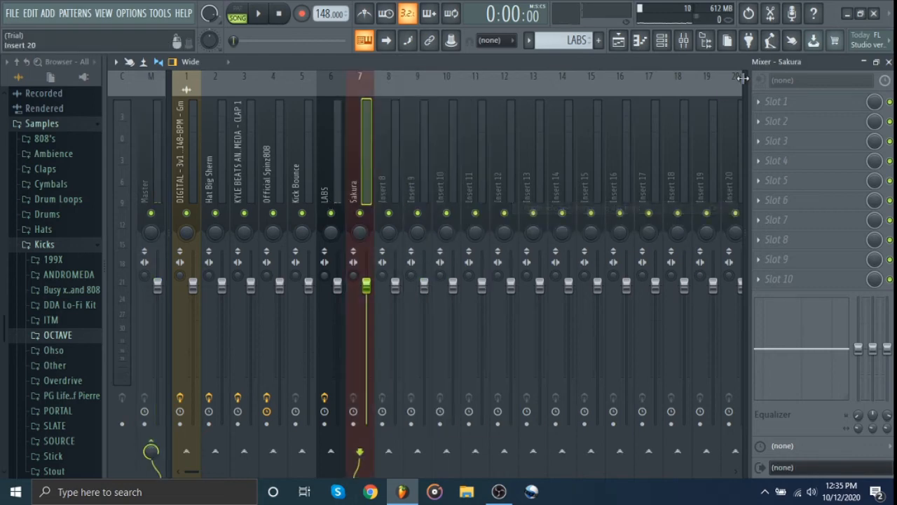
Step: Add Fruity Parametric EQ 2 to the Sakura track's first effect slot and load its 20Hz + 18kHz cut preset
click(785, 101)
click(611, 112)
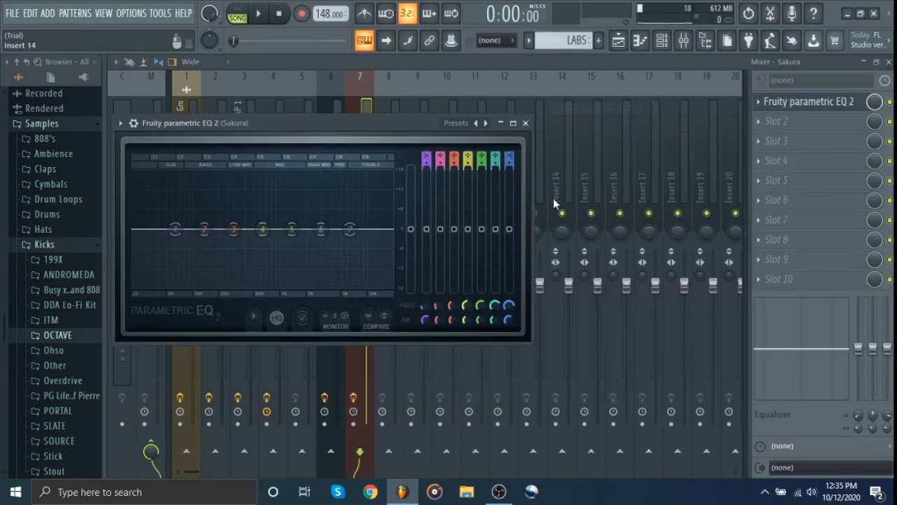
click(486, 123)
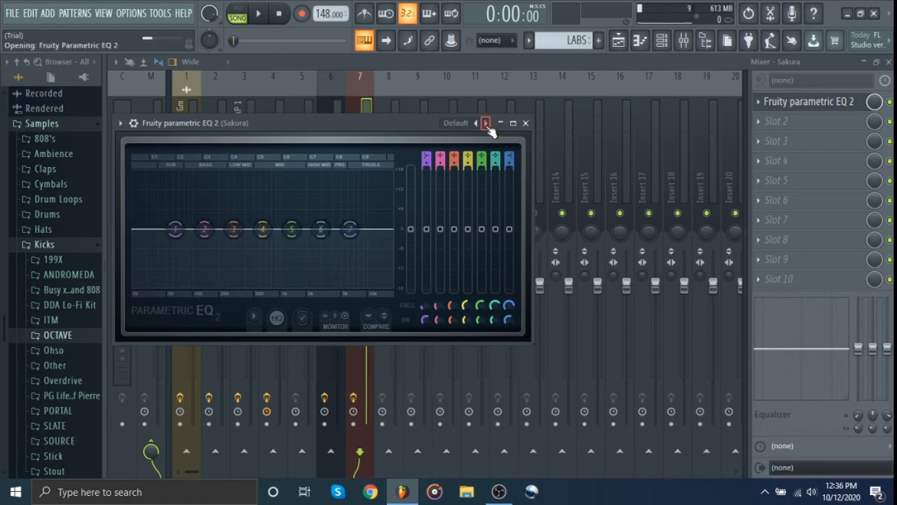
Step: Lower the EQ's low-pass band to about 1 kHz and raise its high-pass band to just under 500 Hz
drag(331, 230, 291, 229)
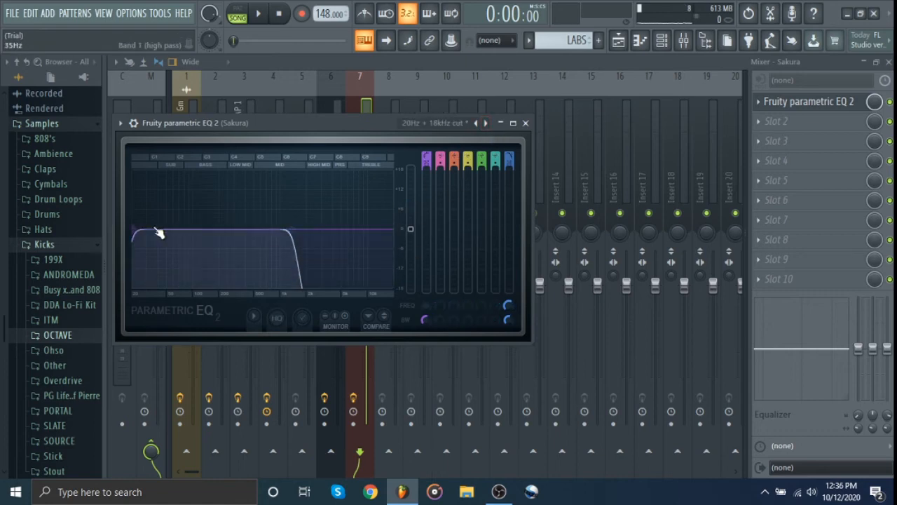
drag(134, 230, 252, 236)
Step: Close the mixer, EQ, piano roll and channel rack to return to the playlist, and stop playback
key(space)
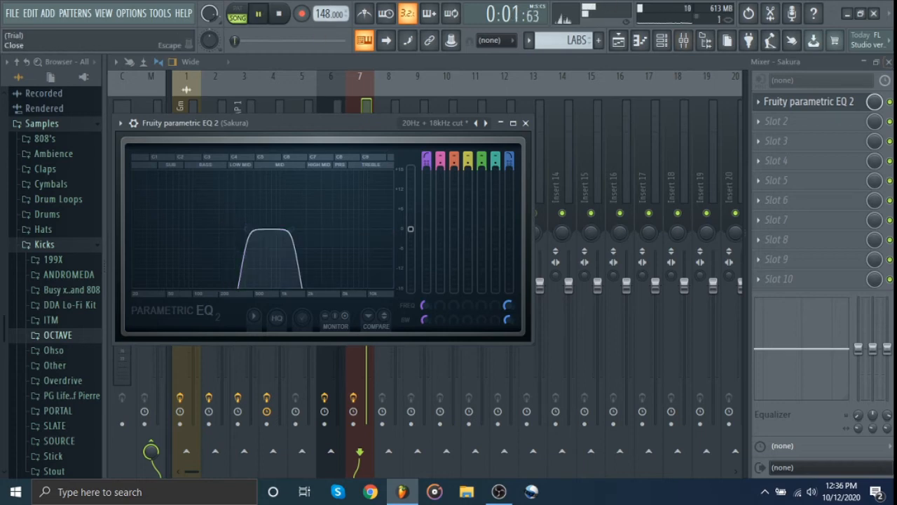
click(888, 62)
click(525, 123)
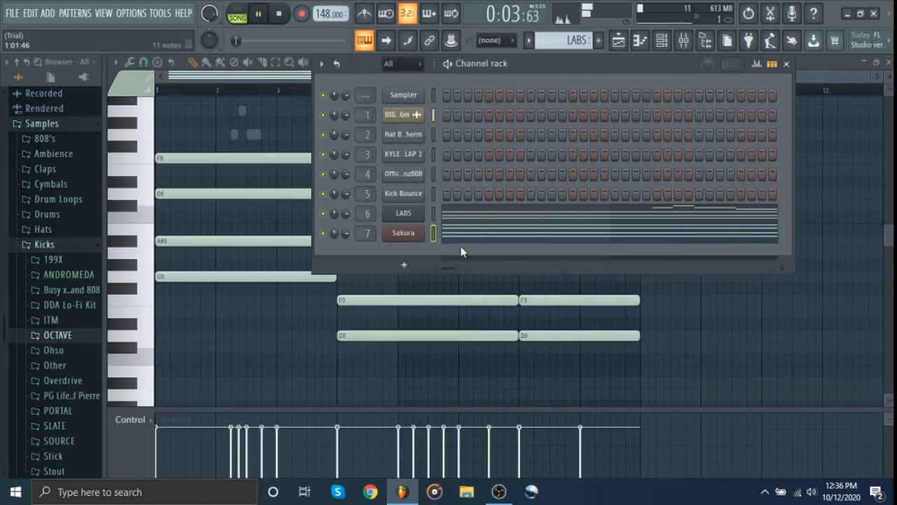
click(888, 61)
click(889, 62)
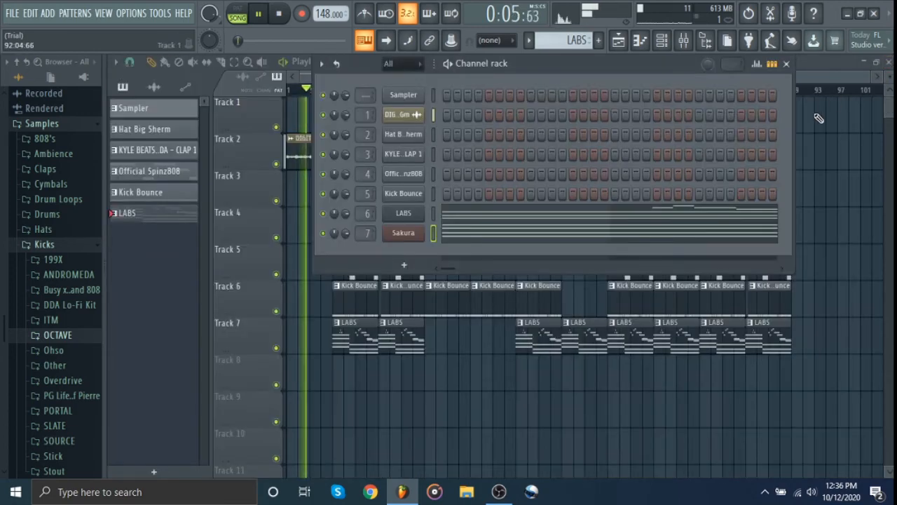
click(787, 64)
key(space)
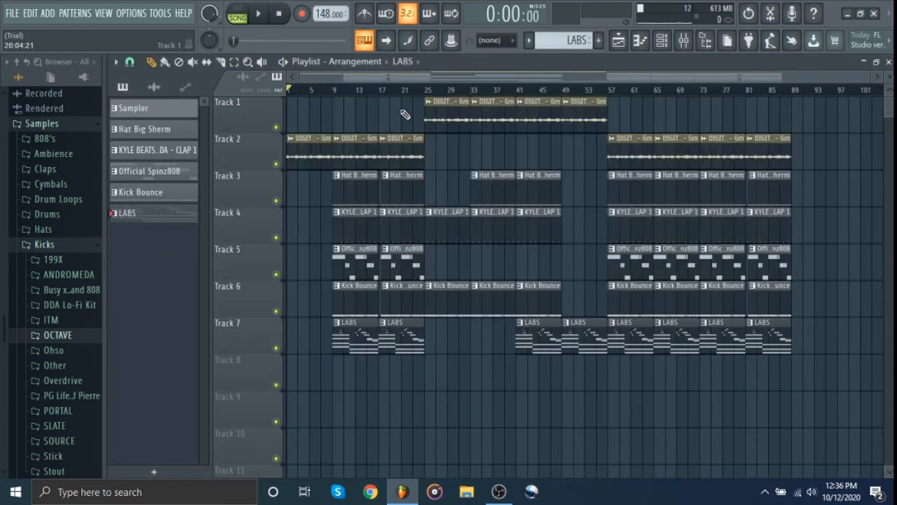
Step: Select bars 9 to 17 of the playlist as the playback region and play it briefly
drag(343, 93, 370, 91)
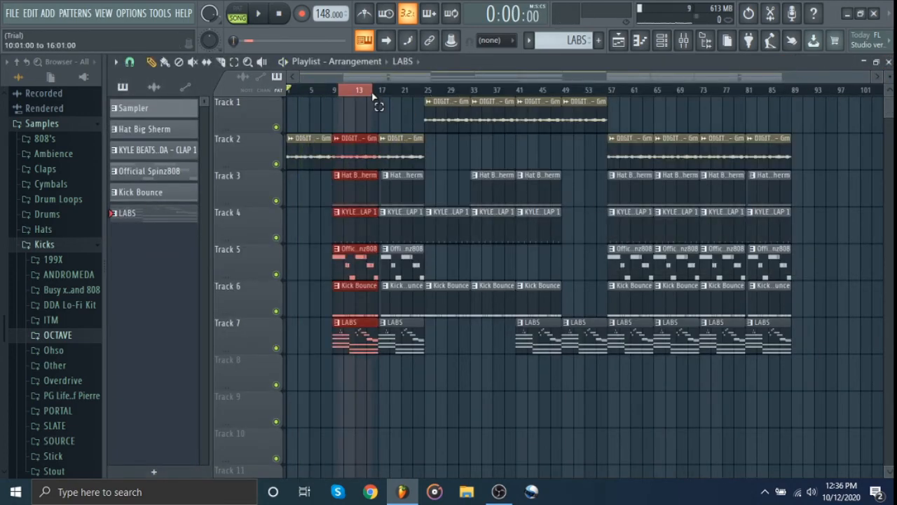
key(space)
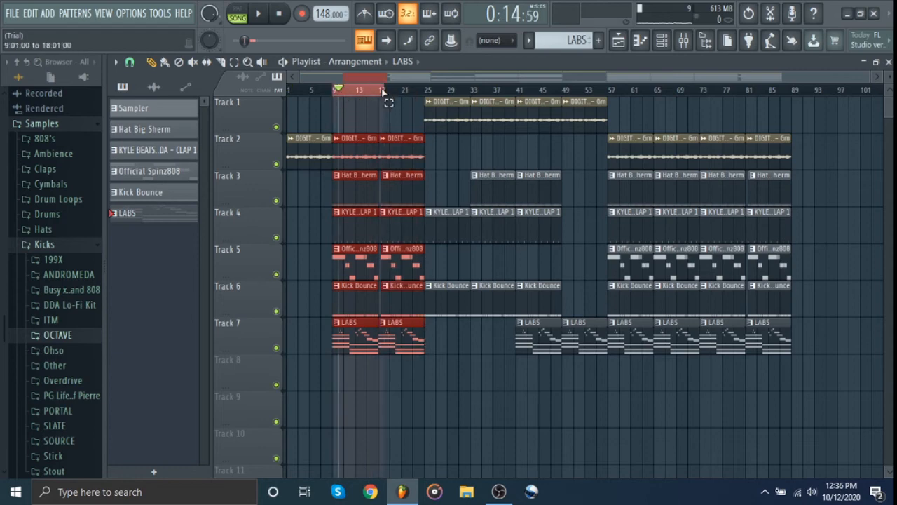
key(space)
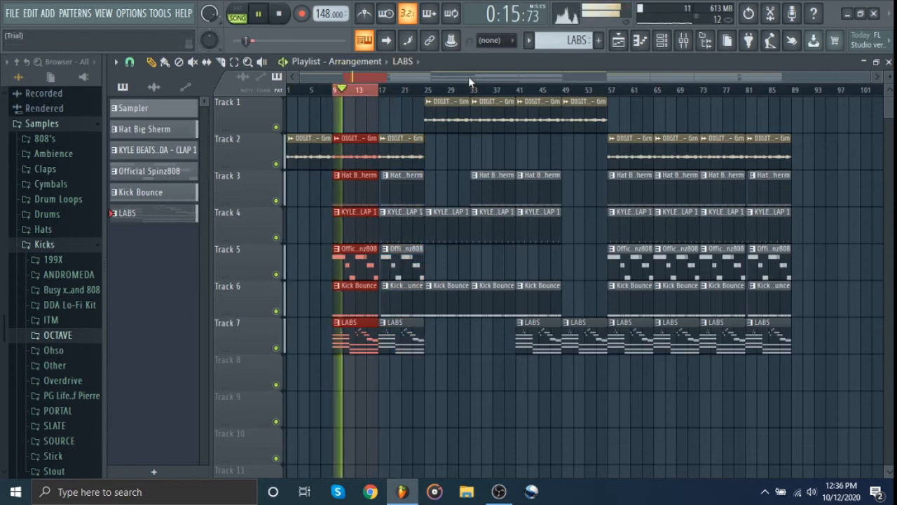
key(space)
Step: With the Sakura track soloed during playback, lower its EQ's high-pass band and bring the low-pass band to about 546 Hz
click(686, 46)
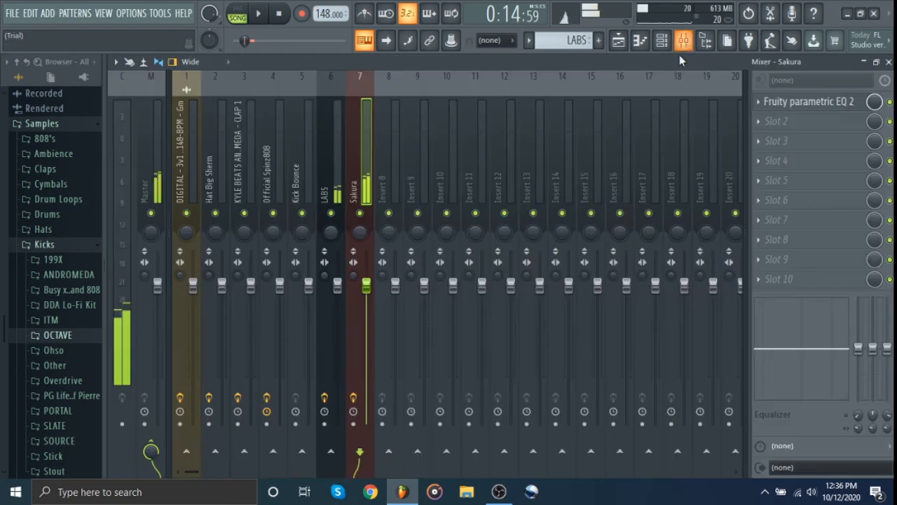
click(840, 101)
key(space)
drag(303, 234, 252, 228)
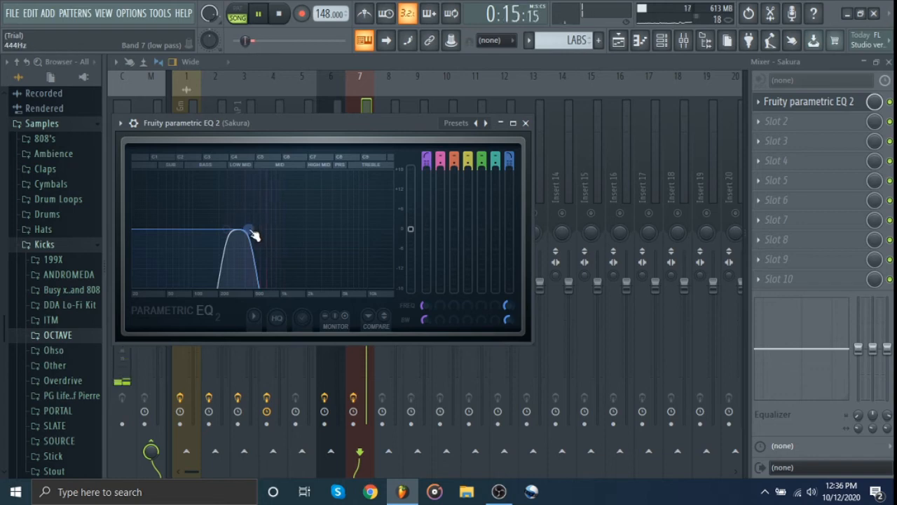
drag(255, 236, 260, 234)
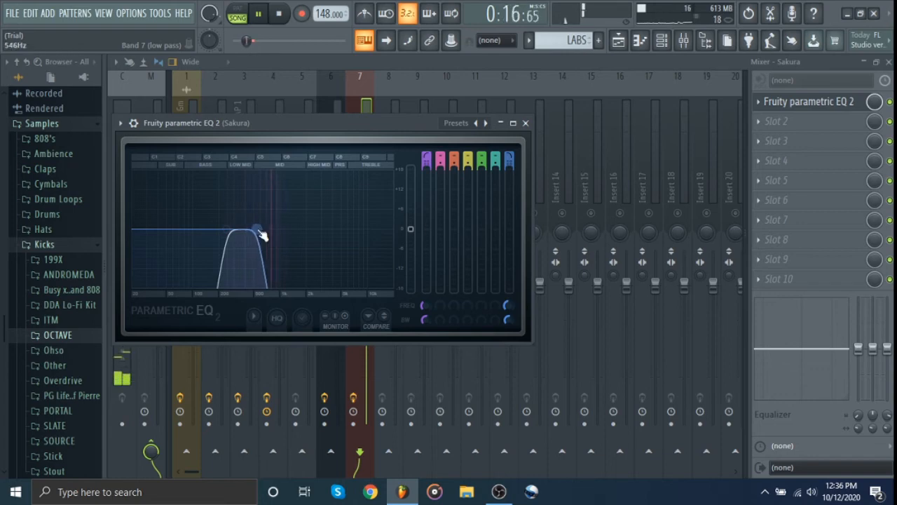
click(526, 123)
Step: Cut the Sakura mixer track's built-in high EQ band by 18 dB at 5.0 kHz, stop playback and close the mixer
drag(885, 350, 887, 384)
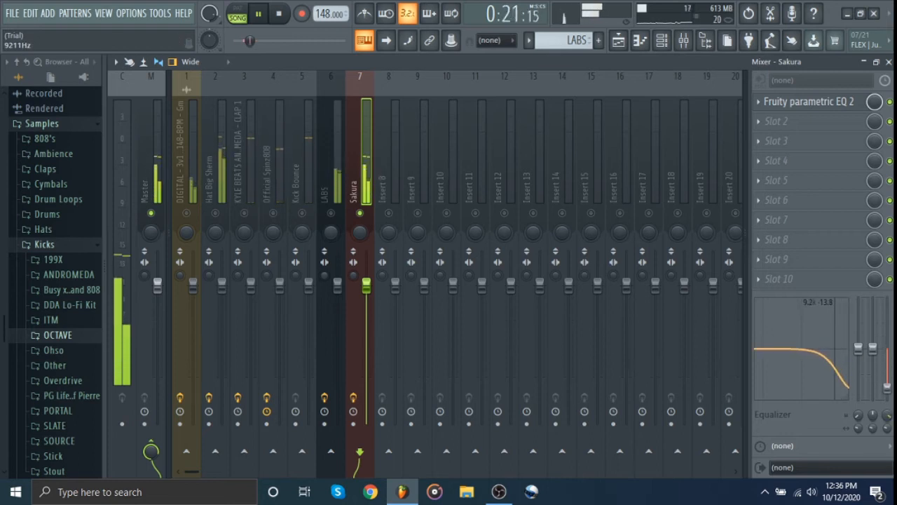
drag(820, 397, 823, 400)
key(space)
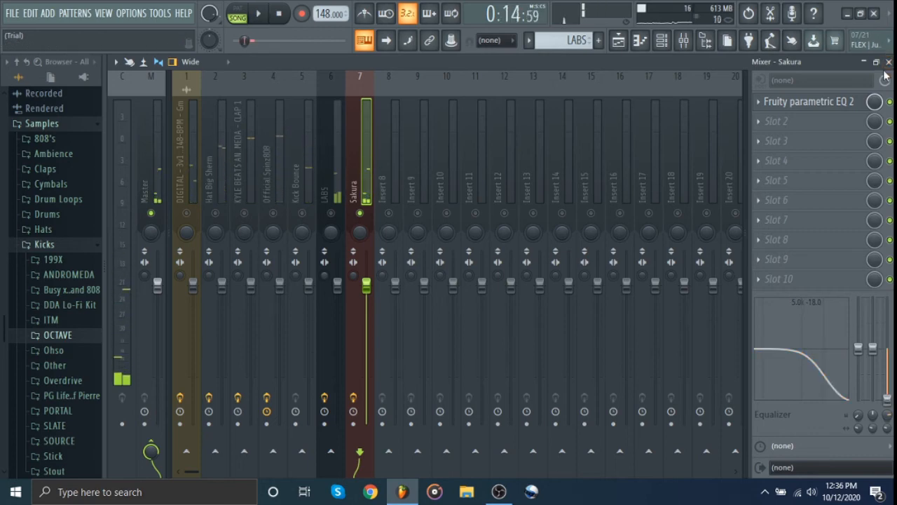
click(888, 62)
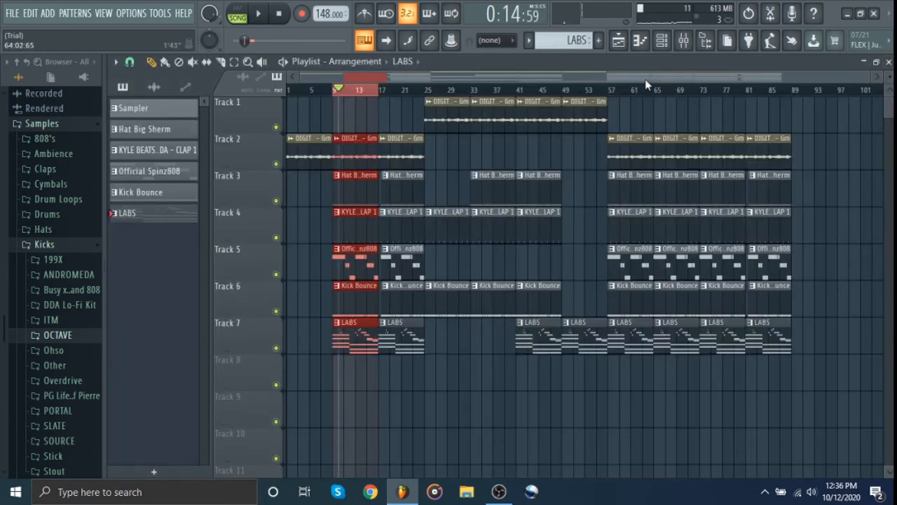
Step: Raise the C#6 note at bar 7 of the Sakura piano roll to D6 and play it back briefly
click(640, 40)
drag(572, 209, 574, 191)
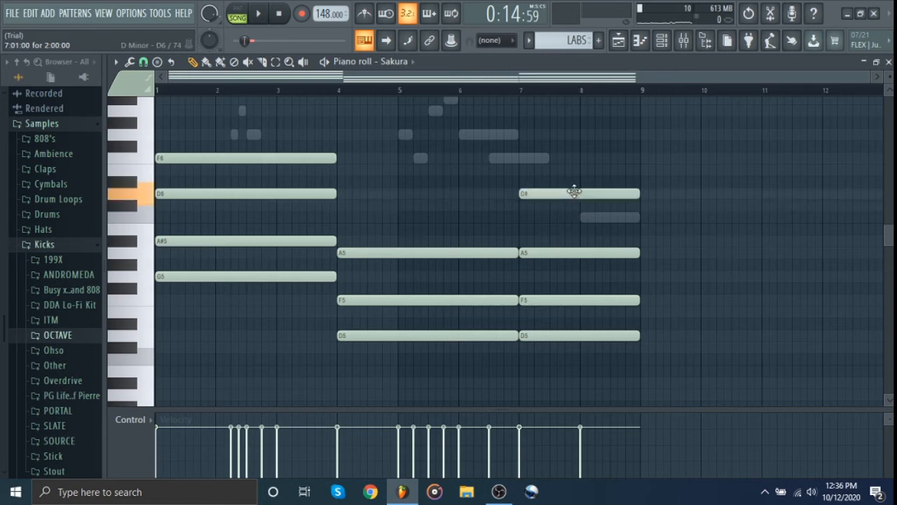
key(space)
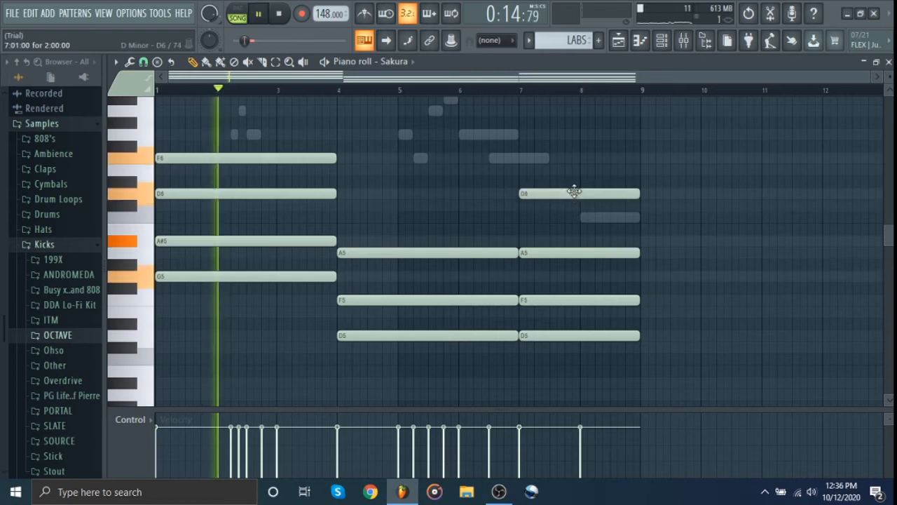
click(284, 15)
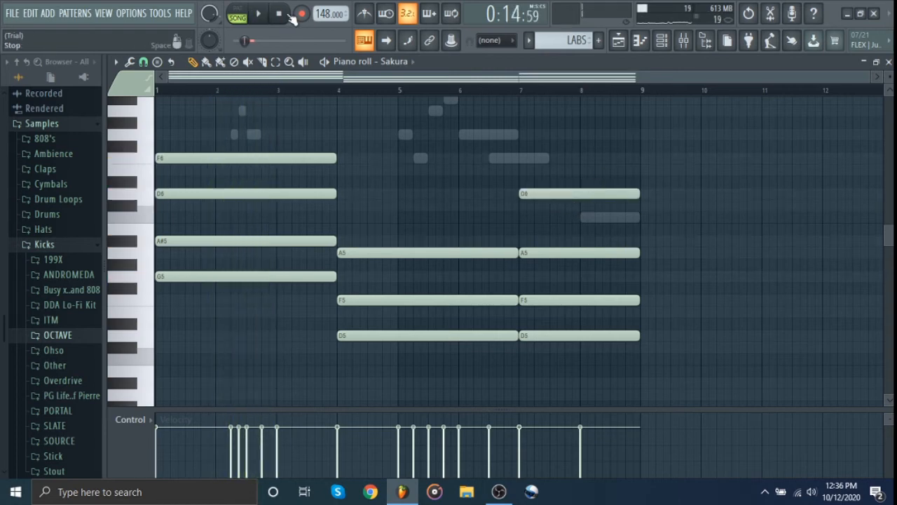
Step: Close the piano roll, clear the playlist clip selection and listen to bars 9 to 17 briefly
key(space)
click(888, 61)
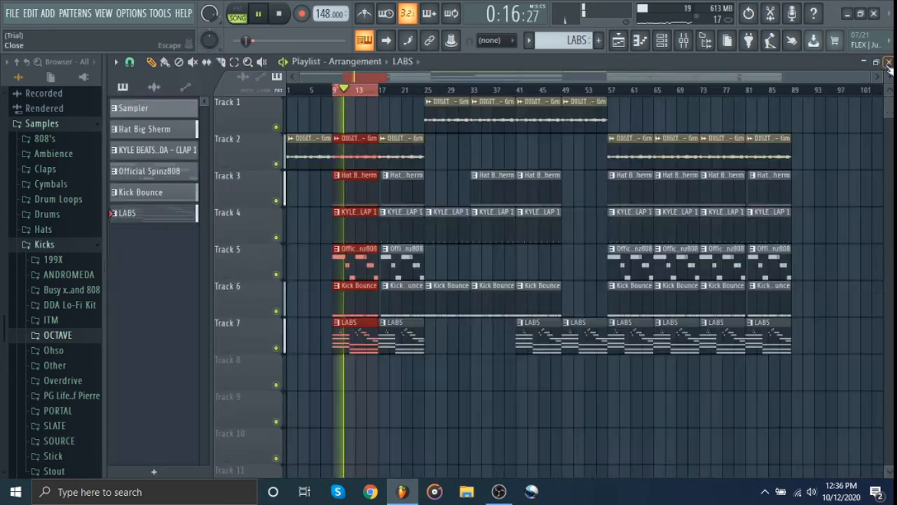
ctrl+click(554, 402)
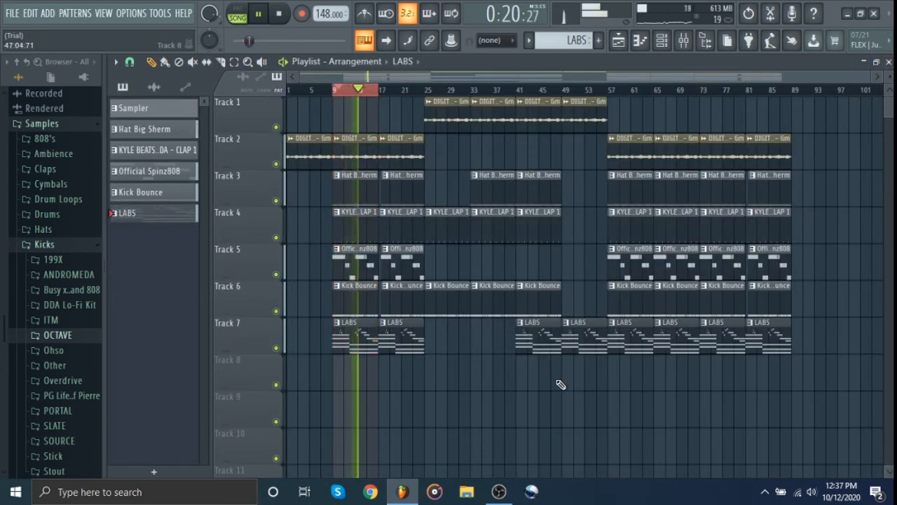
key(space)
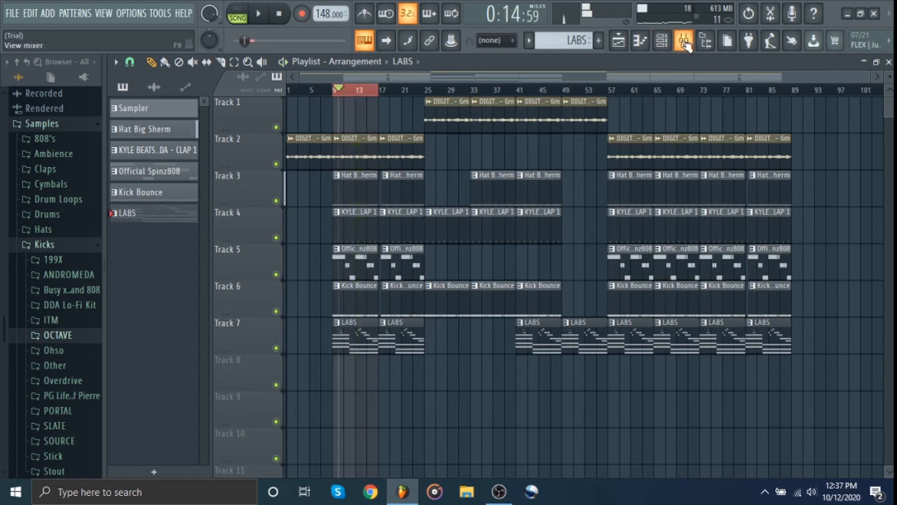
Step: Raise the low-pass band's frequency in the Sakura track's EQ, check it in playback and close the EQ
click(685, 44)
click(806, 101)
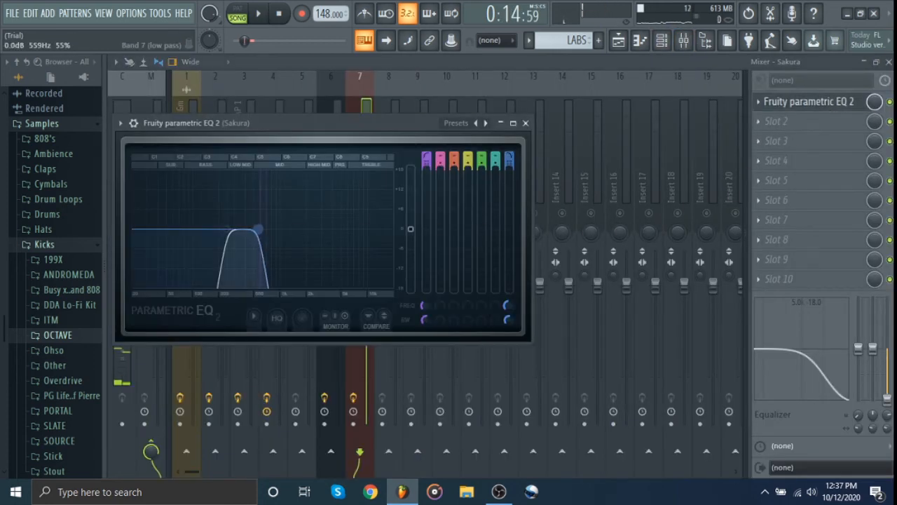
drag(258, 229, 272, 236)
key(space)
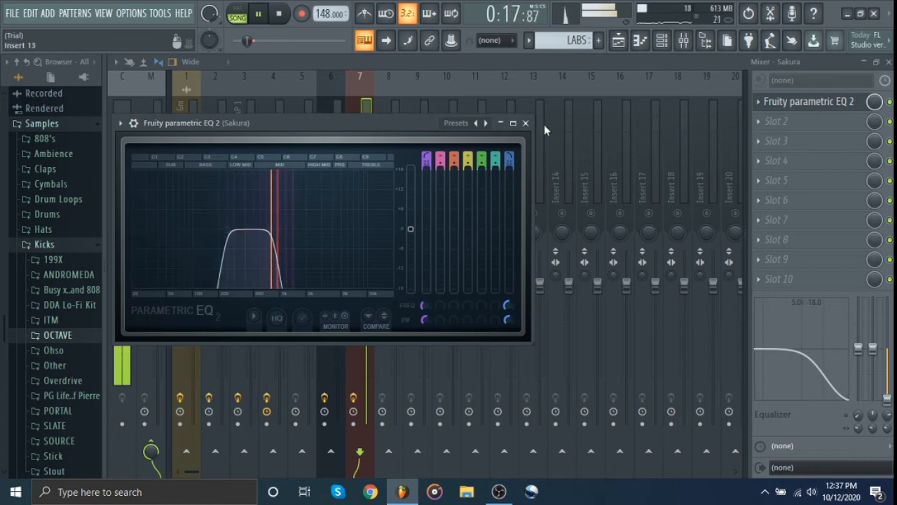
click(525, 123)
Step: Add Fruity Reeverb 2 to slot 2 of the Sakura mixer track and raise its wet level
click(771, 123)
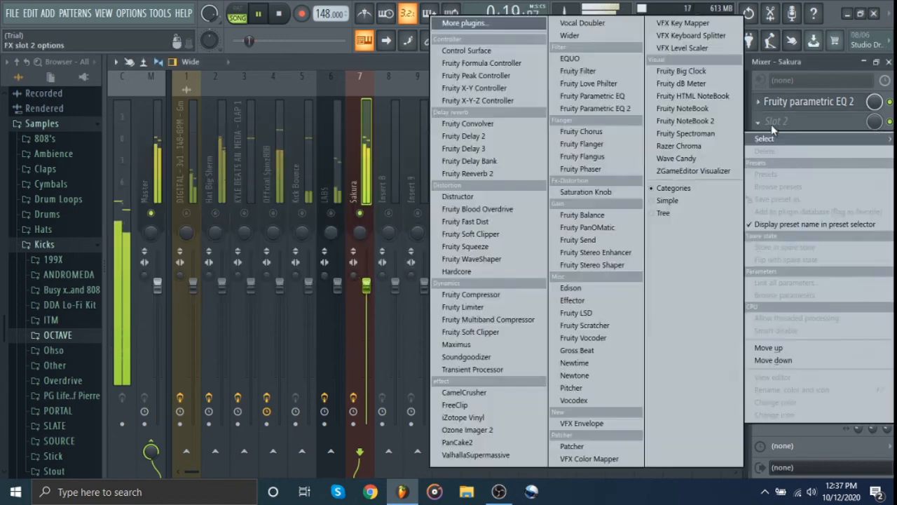
click(495, 175)
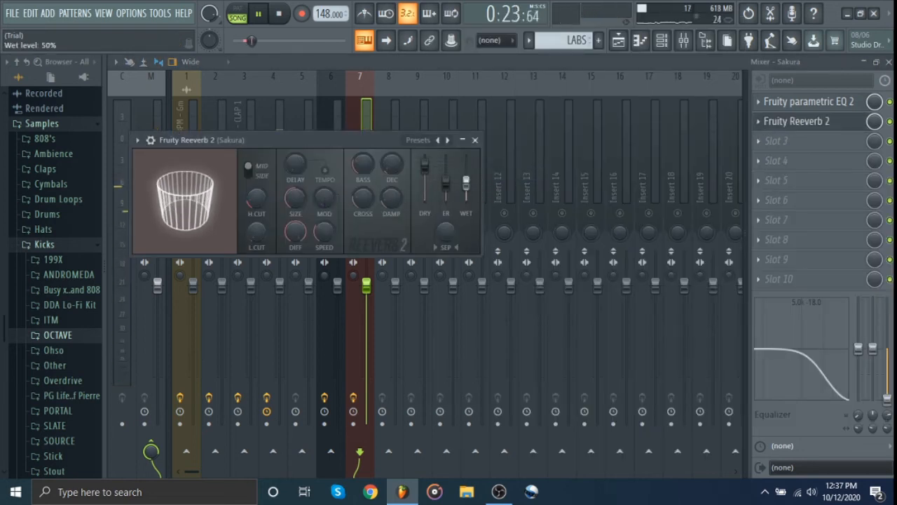
drag(466, 181, 466, 173)
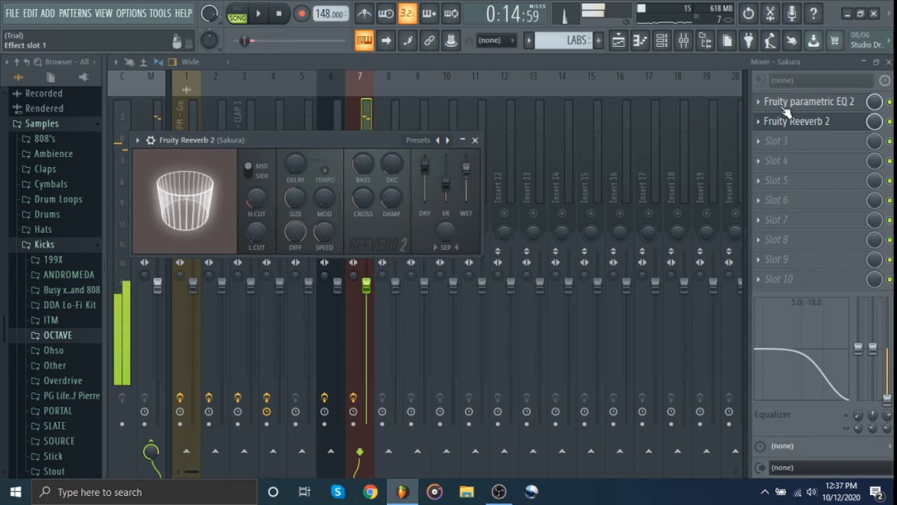
Step: Lower the Sakura EQ's low-pass band slightly and set the Fruity Reeverb 2 room size to 100 during playback
click(806, 104)
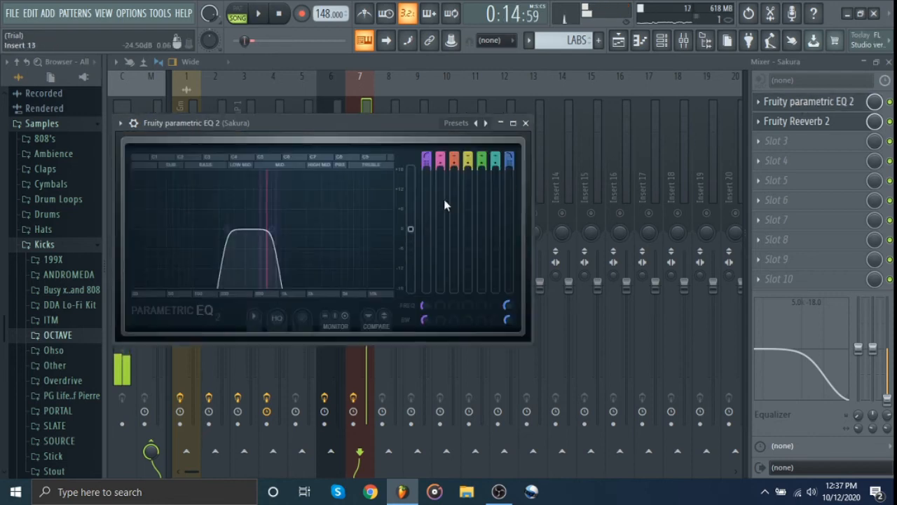
key(space)
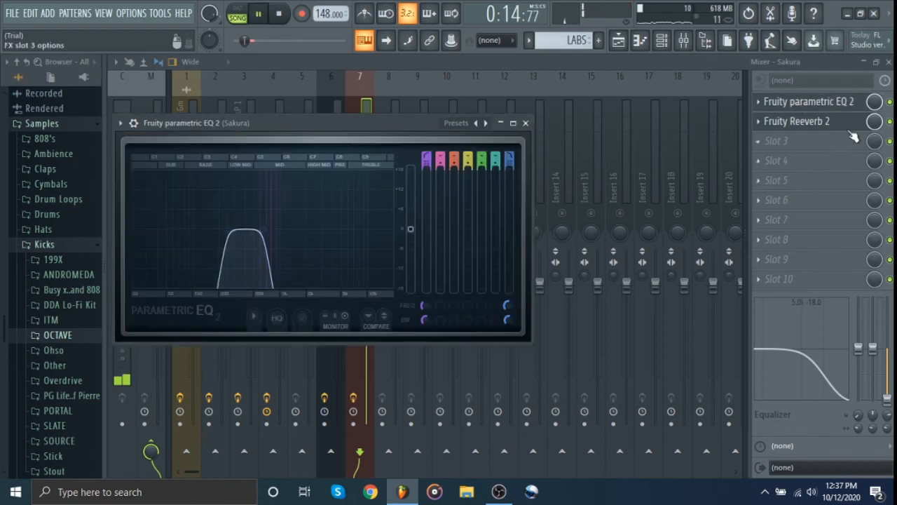
click(809, 128)
click(794, 123)
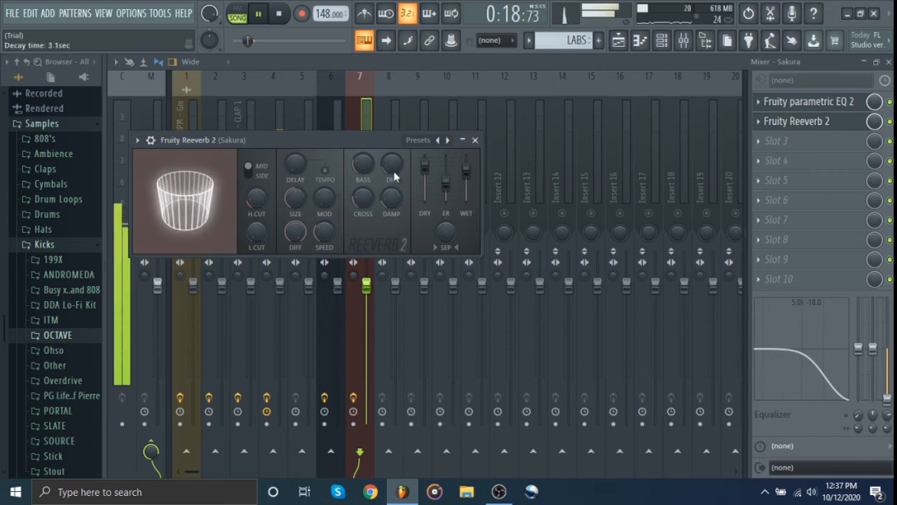
drag(295, 198, 295, 183)
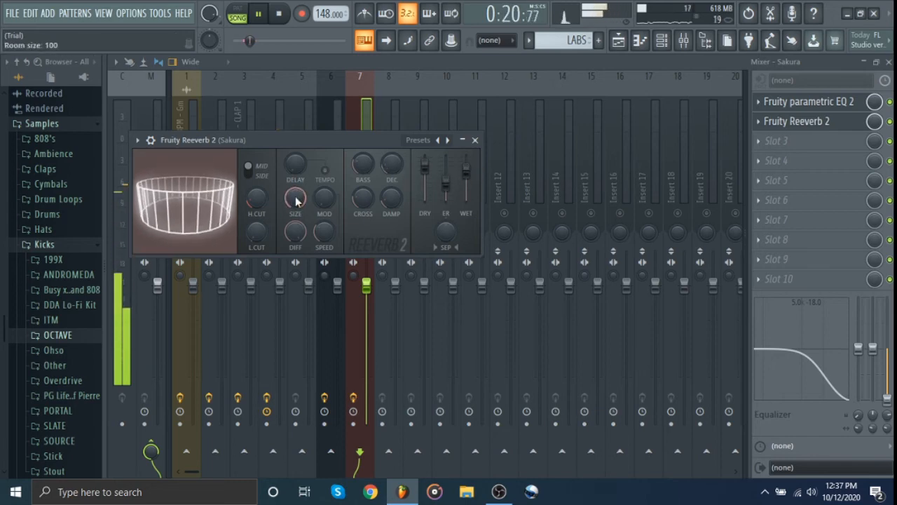
click(475, 141)
key(space)
Step: Set the Sakura EQ's low-pass band to about 604 Hz, widen its bandwidth past 70% and close the EQ
click(772, 101)
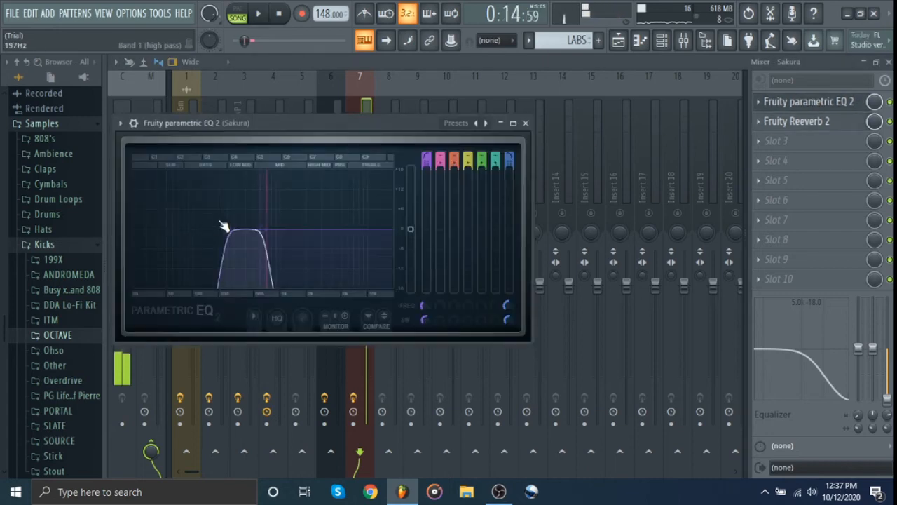
drag(262, 230, 260, 228)
scroll(257, 231, up, 3)
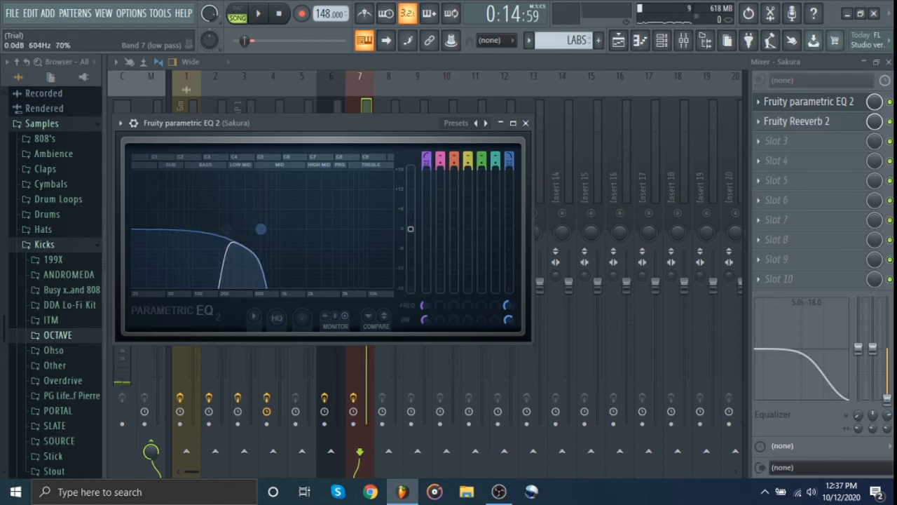
scroll(269, 235, up, 1)
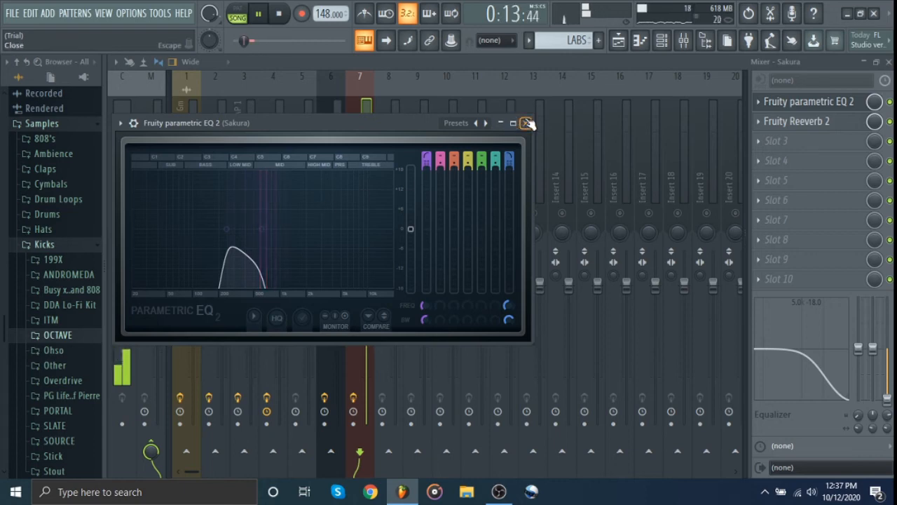
click(526, 123)
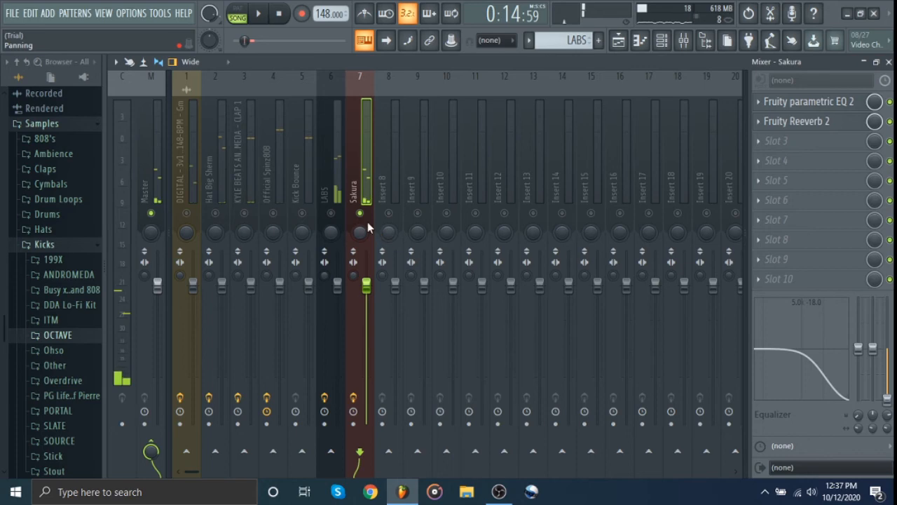
Step: Unsolo the Sakura mixer track and raise its volume fader while bars 9 to 17 play, then close the mixer
key(space)
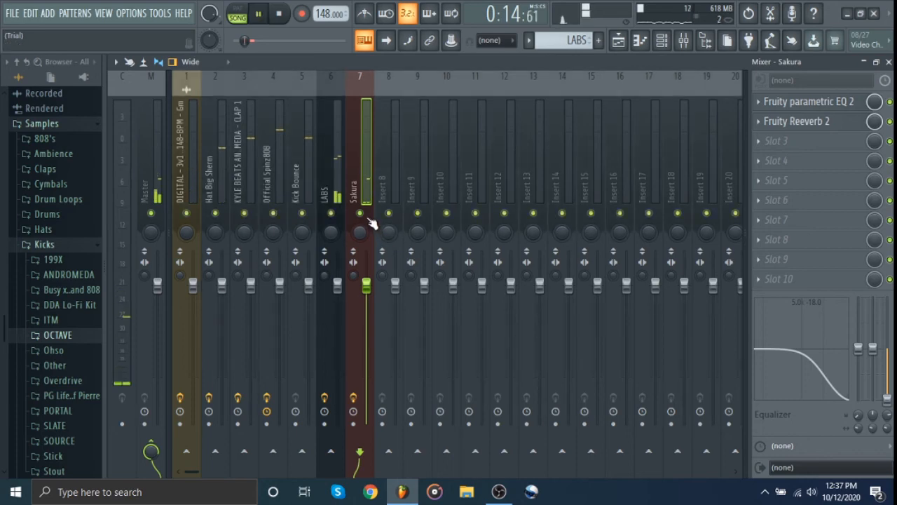
click(889, 61)
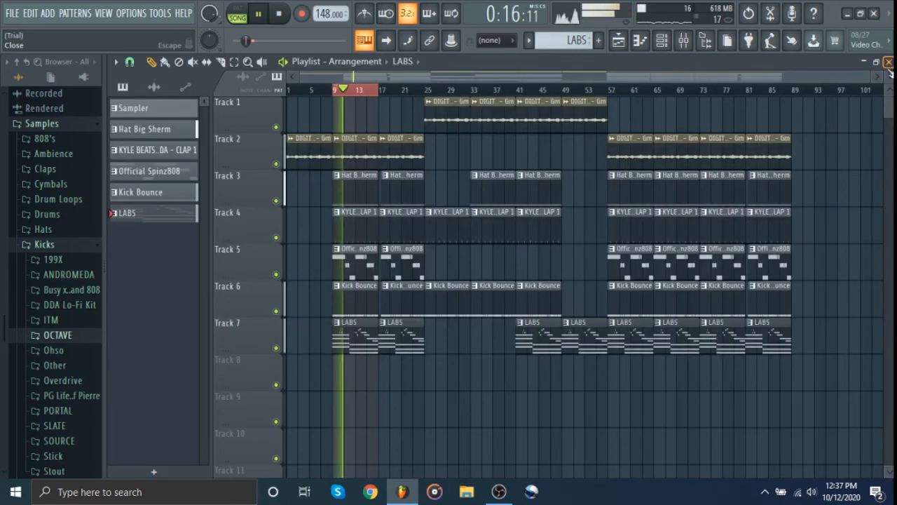
click(683, 40)
drag(366, 285, 366, 265)
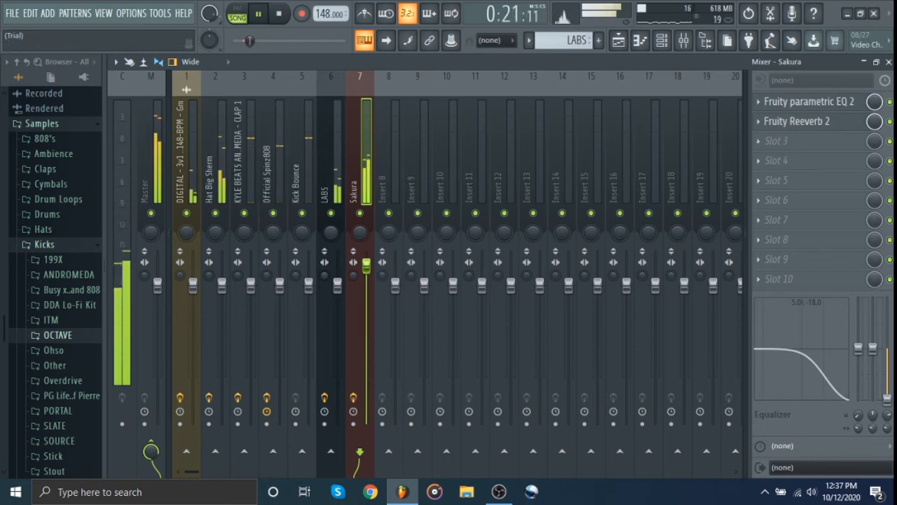
click(889, 61)
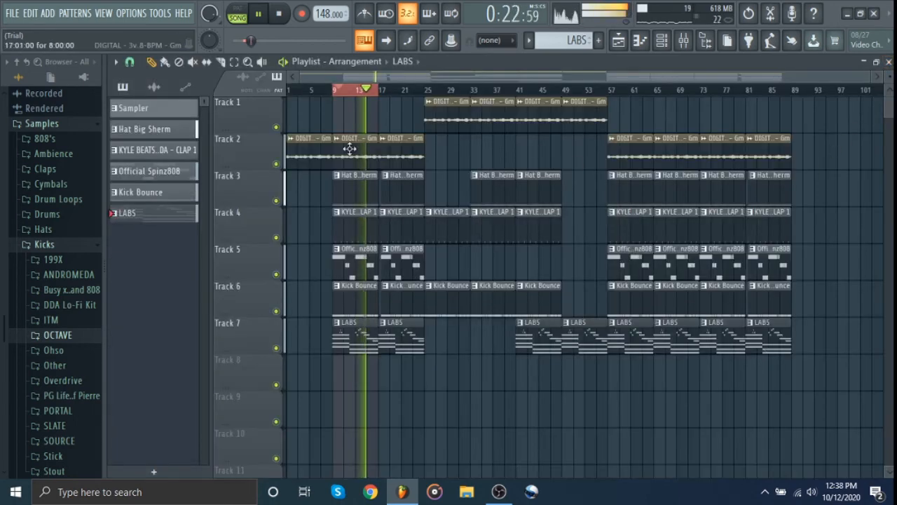
key(space)
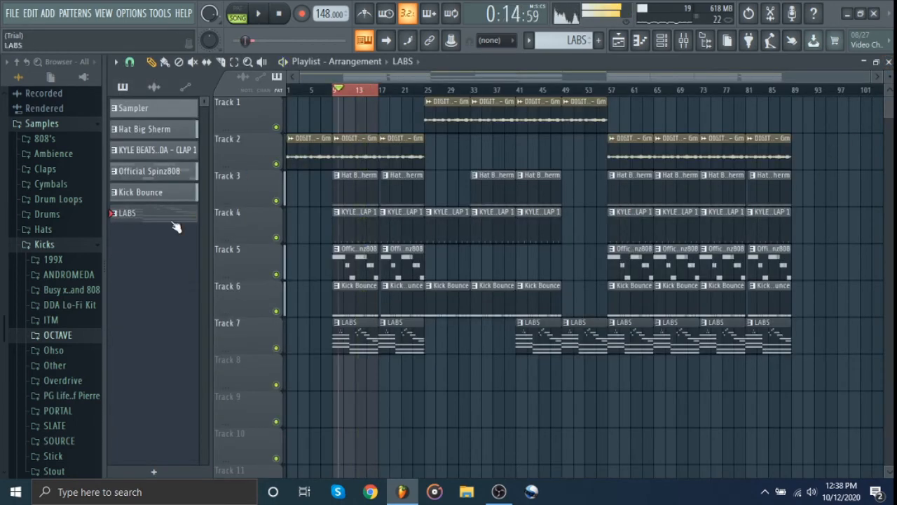
Step: Cut all Sakura chord notes from the LABS pattern and paste them into the empty Pattern 7
click(640, 40)
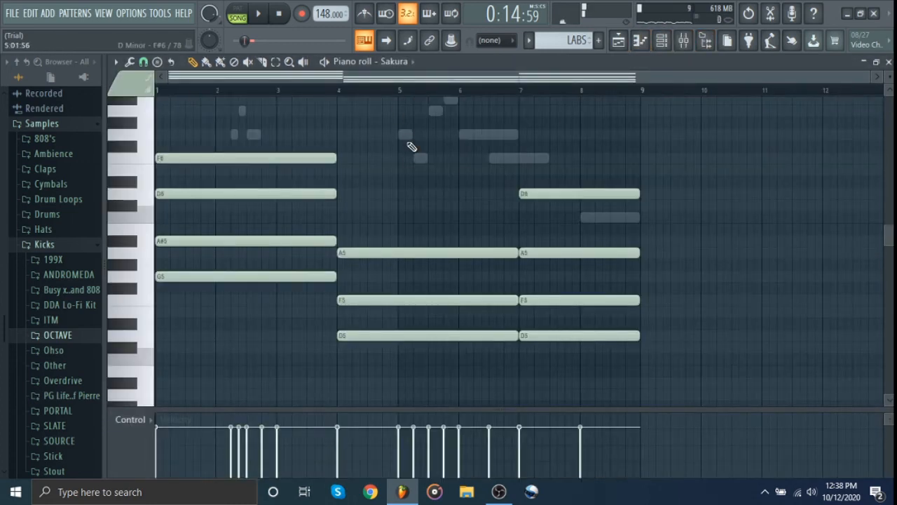
key(ctrl+x)
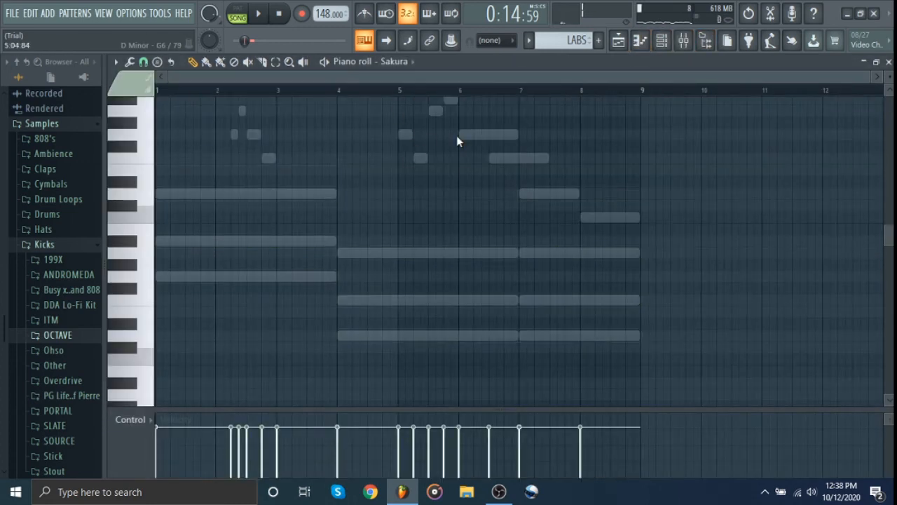
scroll(570, 44, down, 2)
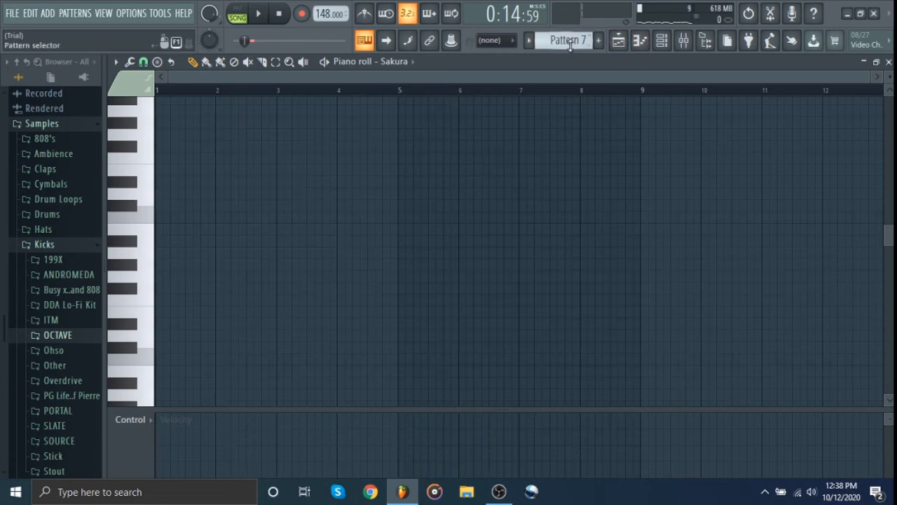
key(ctrl+v)
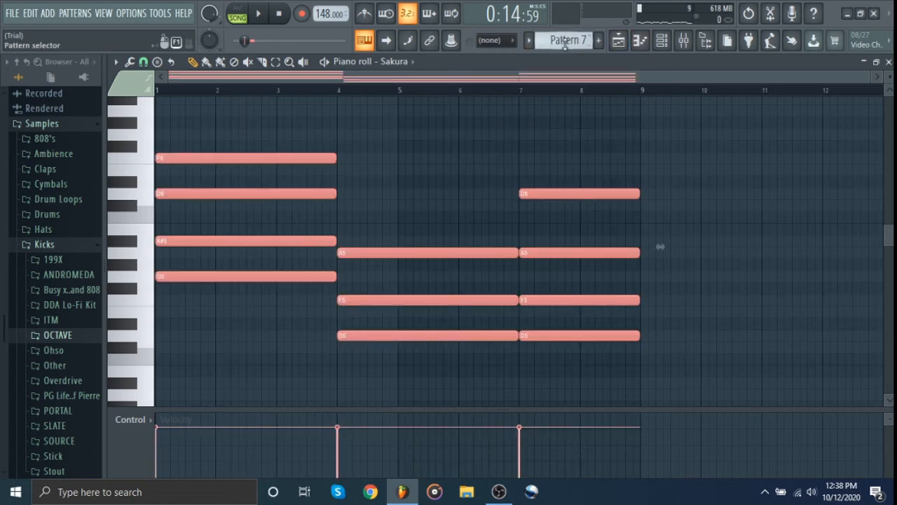
Step: Rename Pattern 7 as PAD and close the piano roll
key(F2)
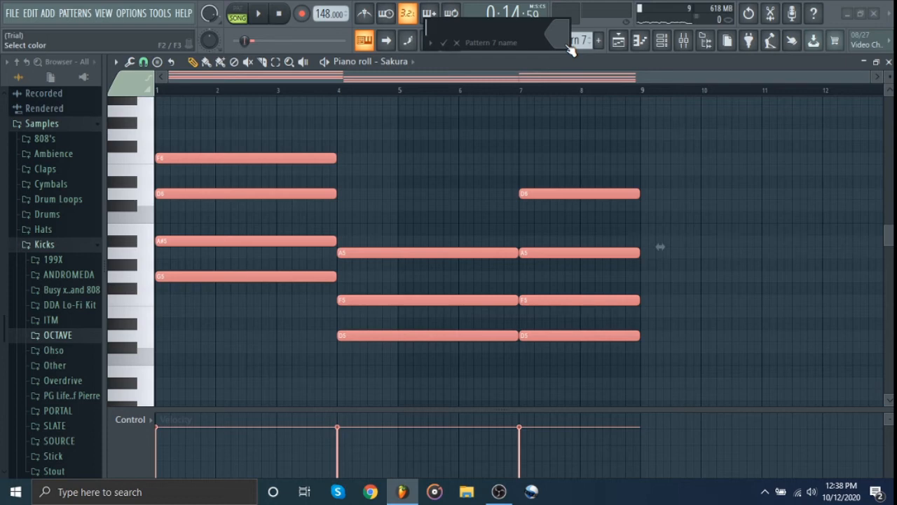
text(PAD)
key(Return)
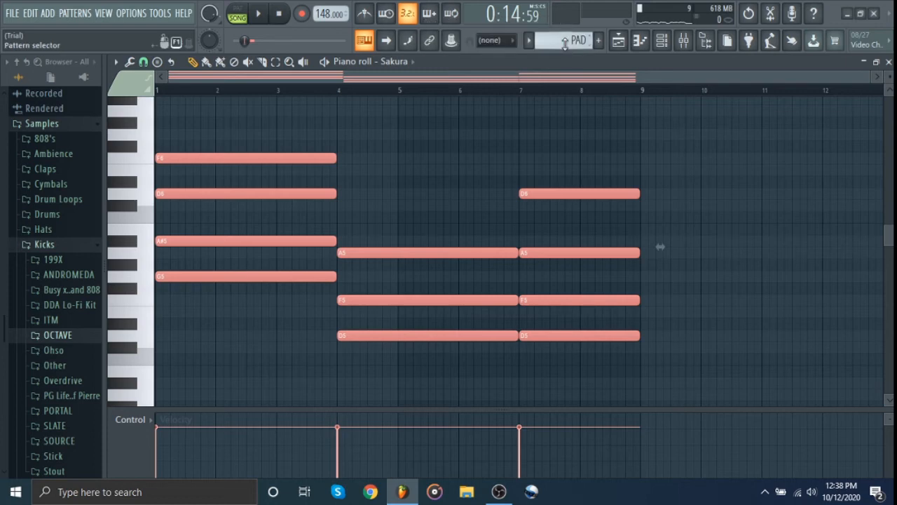
click(888, 62)
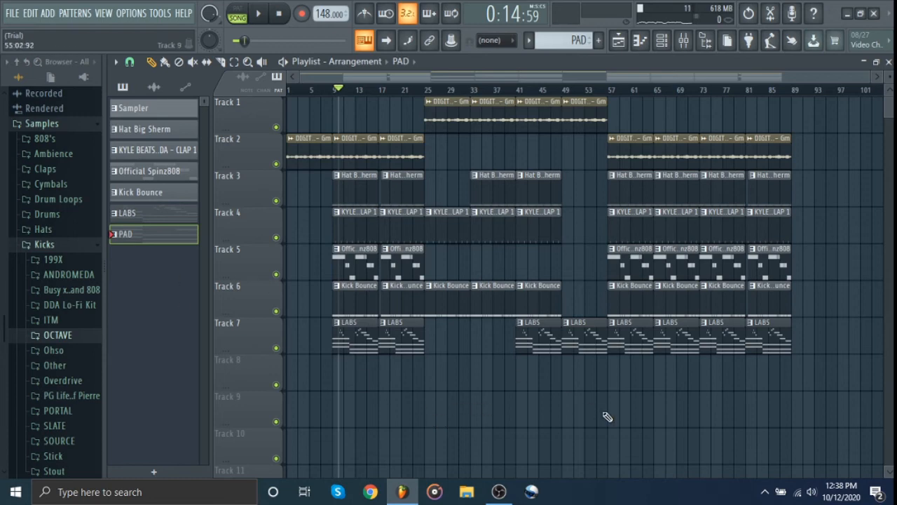
Step: Place four consecutive PAD clips on Track 8 from bar 57 to bar 89 and clear the selection
click(613, 379)
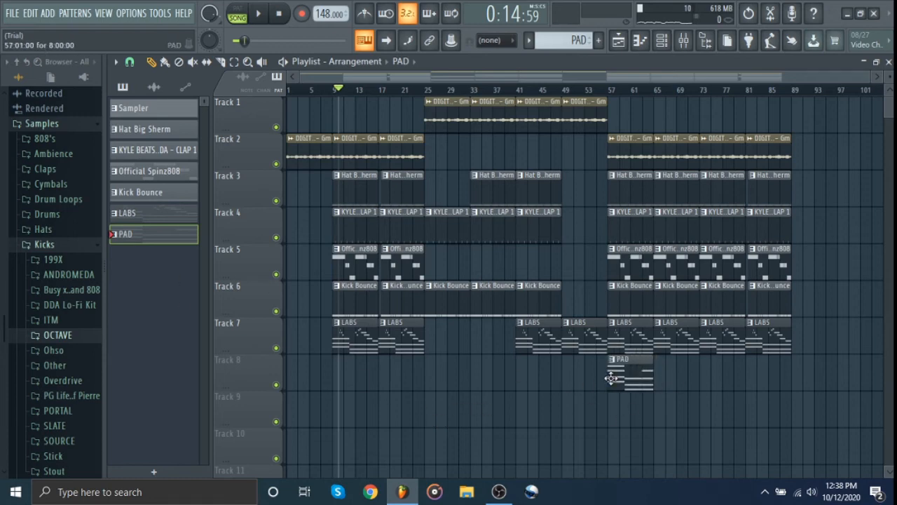
drag(674, 383, 595, 387)
key(ctrl+b)
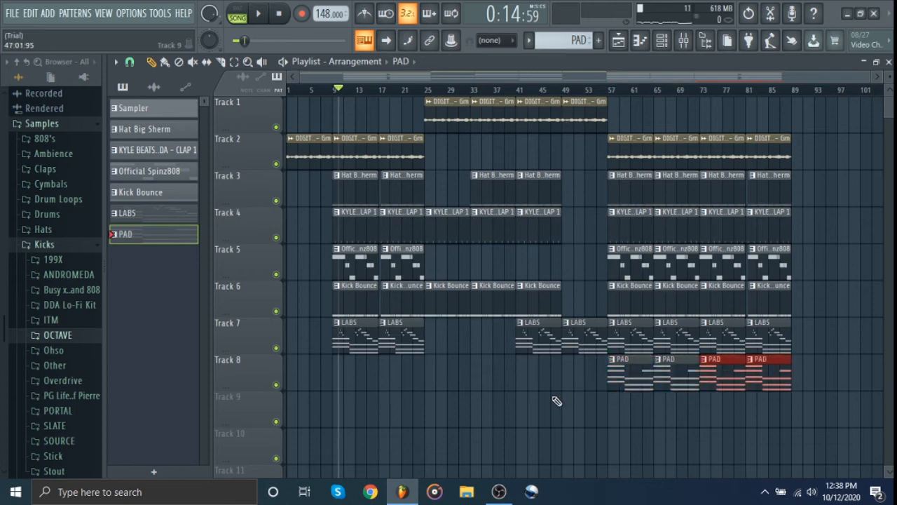
key(ctrl+d)
Step: Switch to the empty Pattern 8 and rename it PERCS
scroll(574, 41, down, 1)
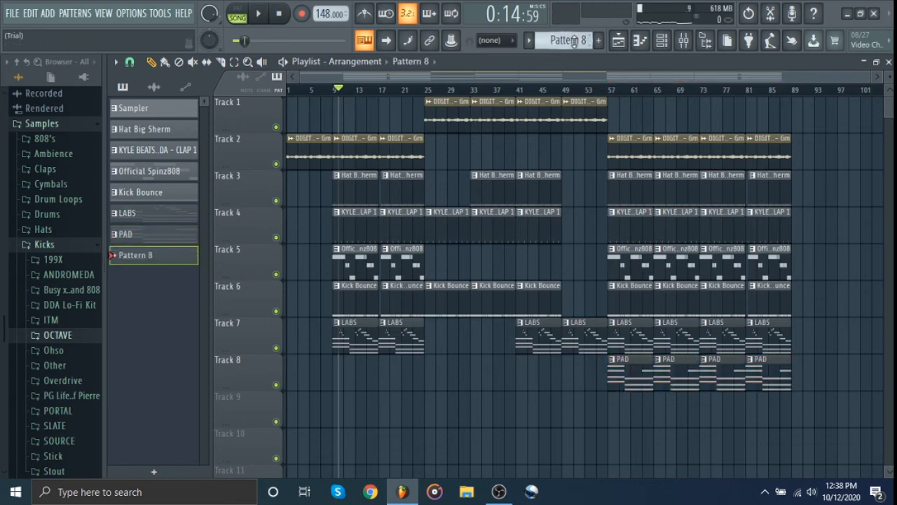
key(F2)
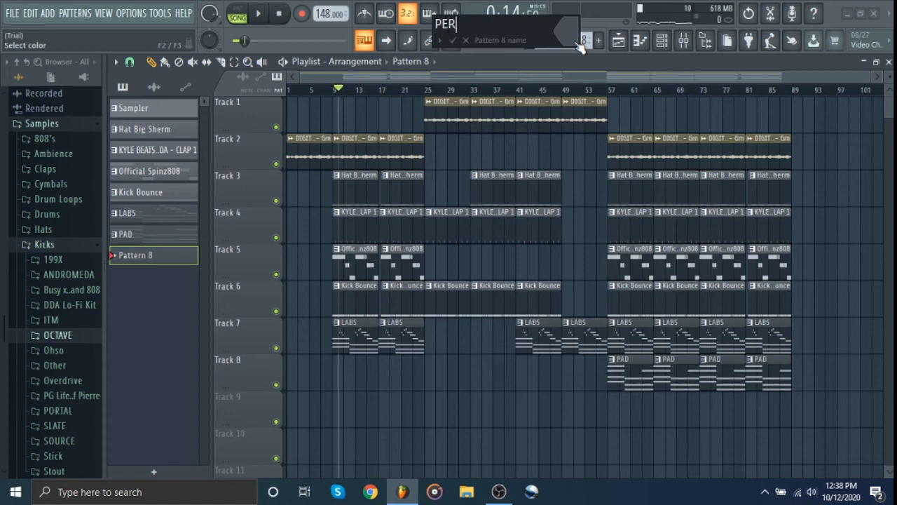
key(Return)
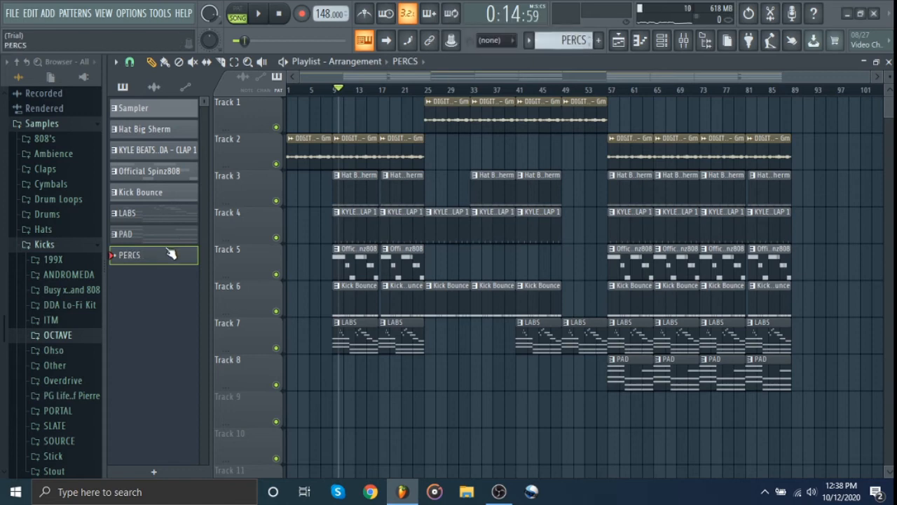
Step: Collapse the Kicks sample folder in the browser and expand the Percs folder
click(61, 247)
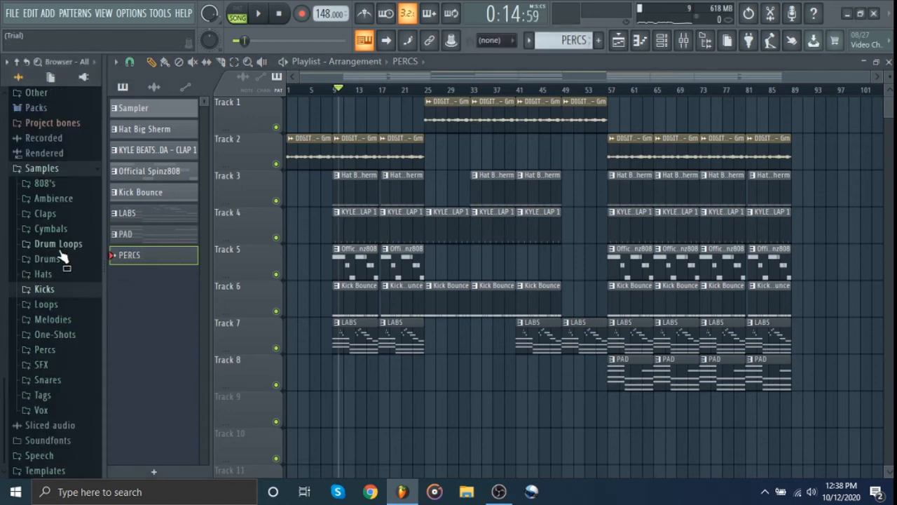
click(59, 349)
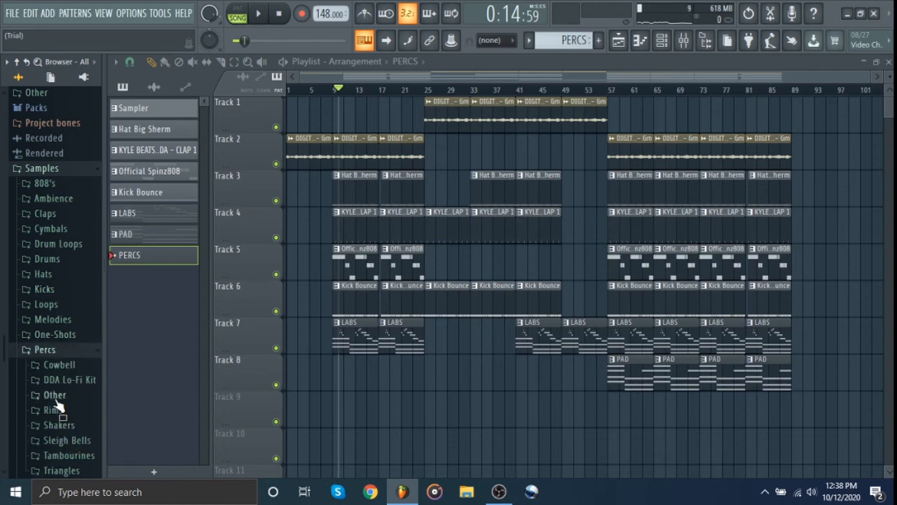
Step: Expand the Tambourines folder under Percs and audition its samples from PORTAL - PERC - Trace to Tamb White
scroll(58, 401, down, 1)
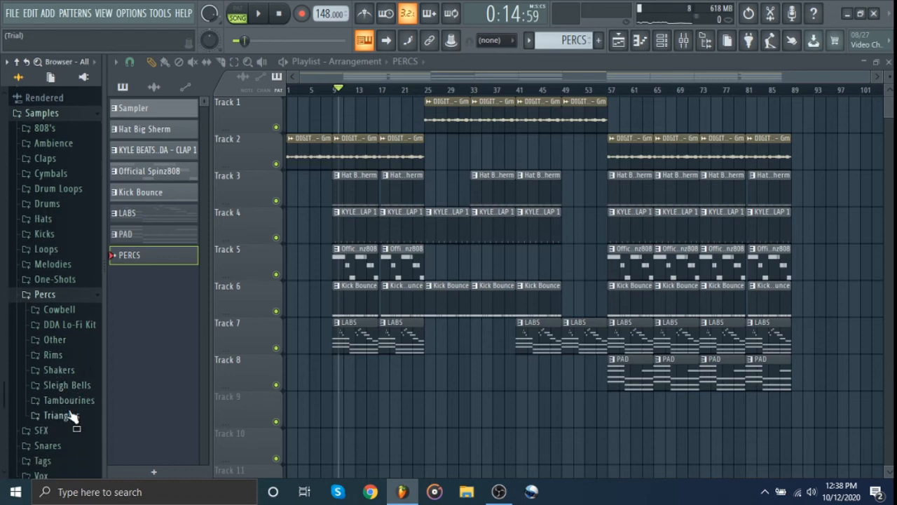
click(71, 402)
click(71, 414)
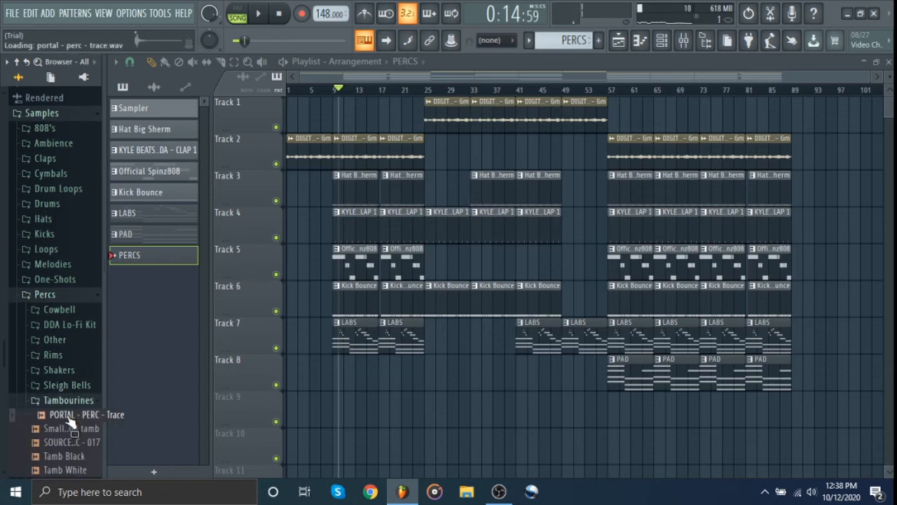
mouse_move(68, 420)
mouse_down()
mouse_move(204, 421)
mouse_move(648, 108)
mouse_move(68, 421)
mouse_up()
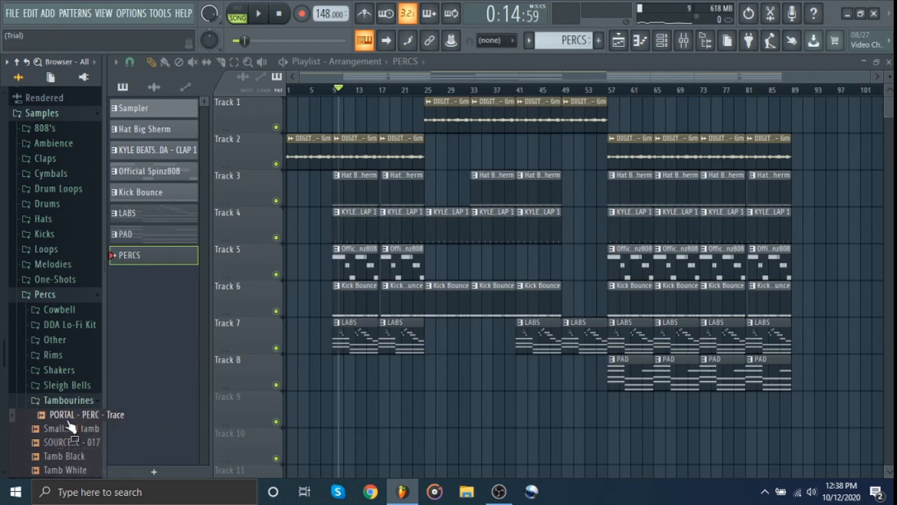
click(63, 428)
click(62, 440)
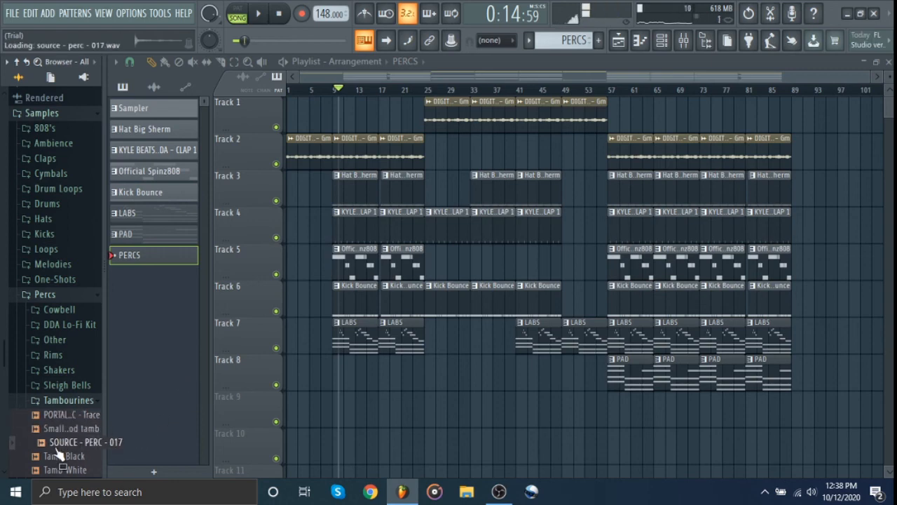
click(58, 457)
click(57, 470)
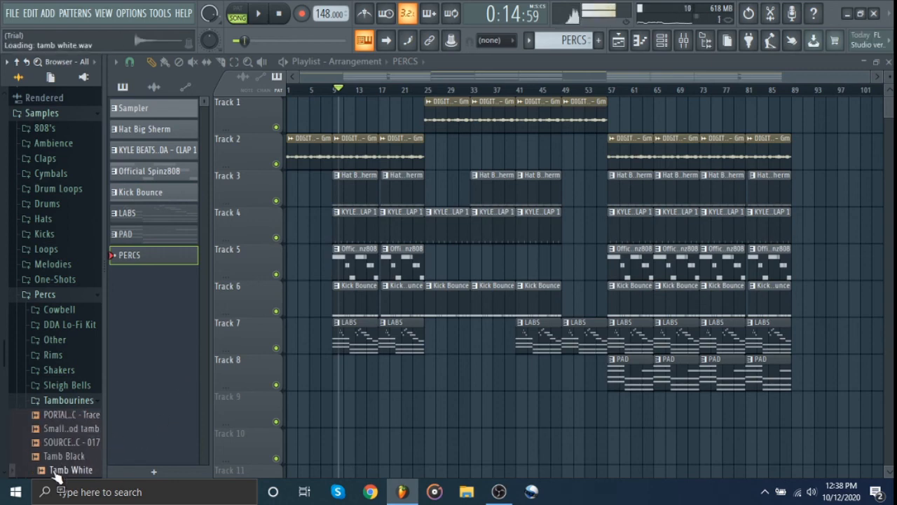
Step: Add the Tamb White sample as a new channel in the channel rack and open its piano roll
drag(56, 476, 426, 279)
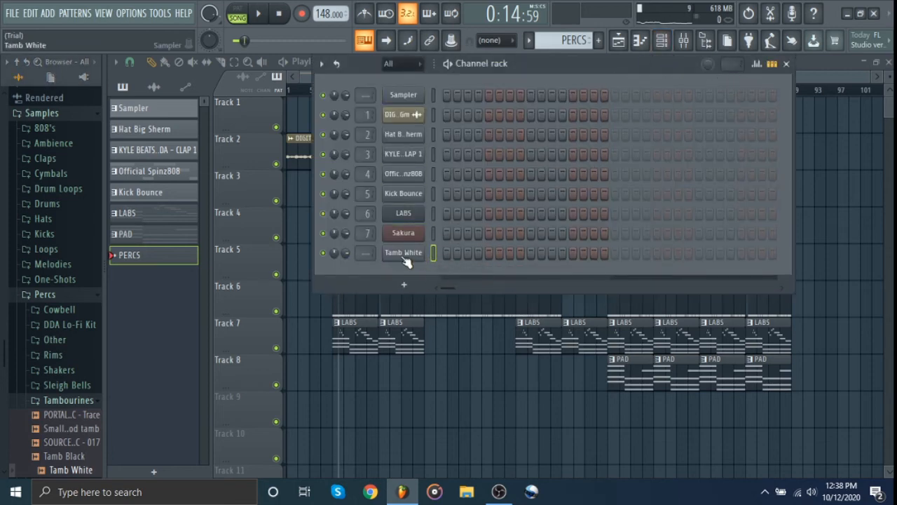
key(space)
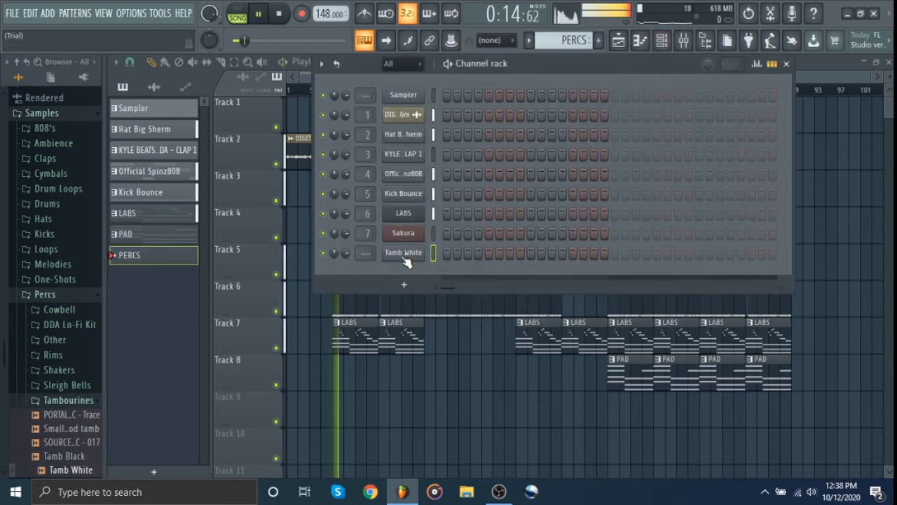
key(space)
right_click(424, 255)
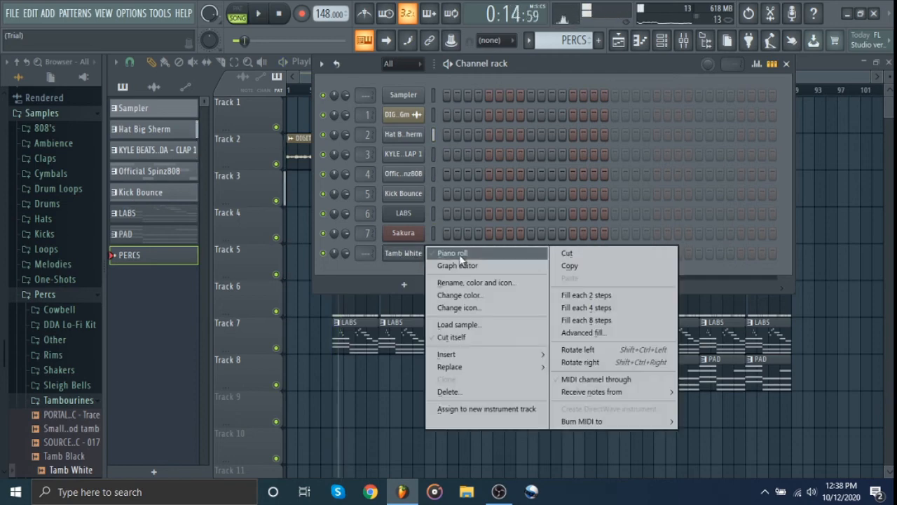
click(456, 260)
key(space)
key(space)
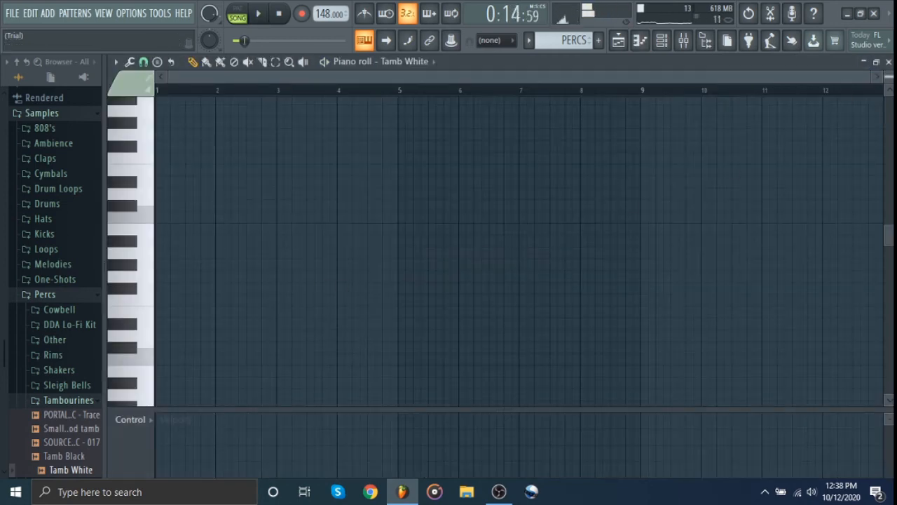
Step: Play the song briefly with the empty Tamb White piano roll reopened, and return to the playlist
click(863, 61)
key(F6)
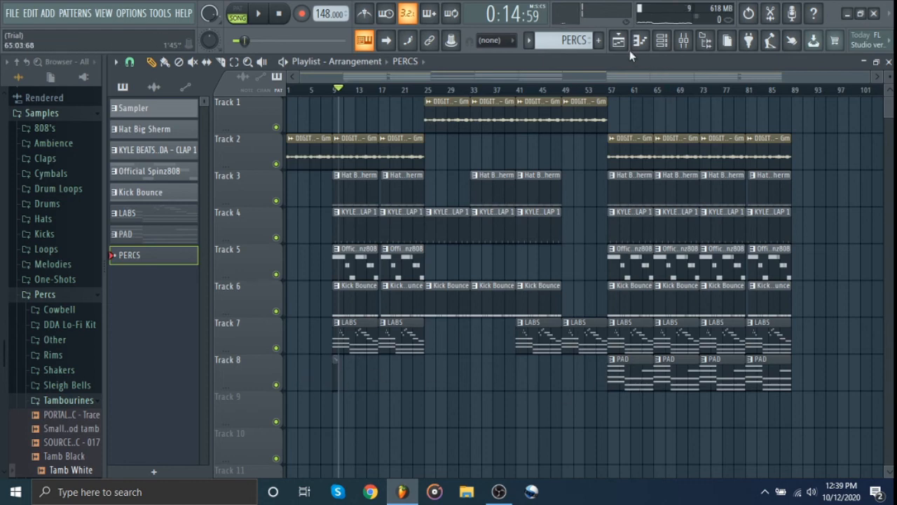
click(651, 38)
key(space)
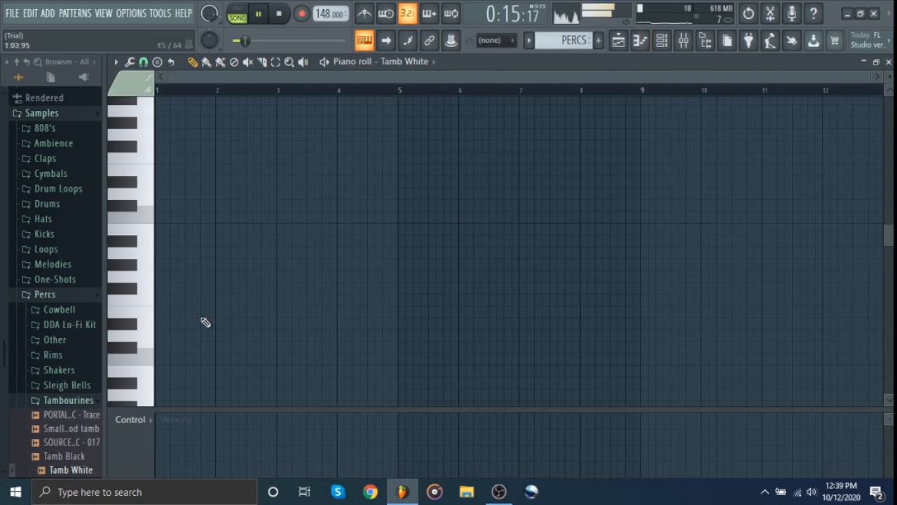
scroll(205, 321, up, 3)
key(space)
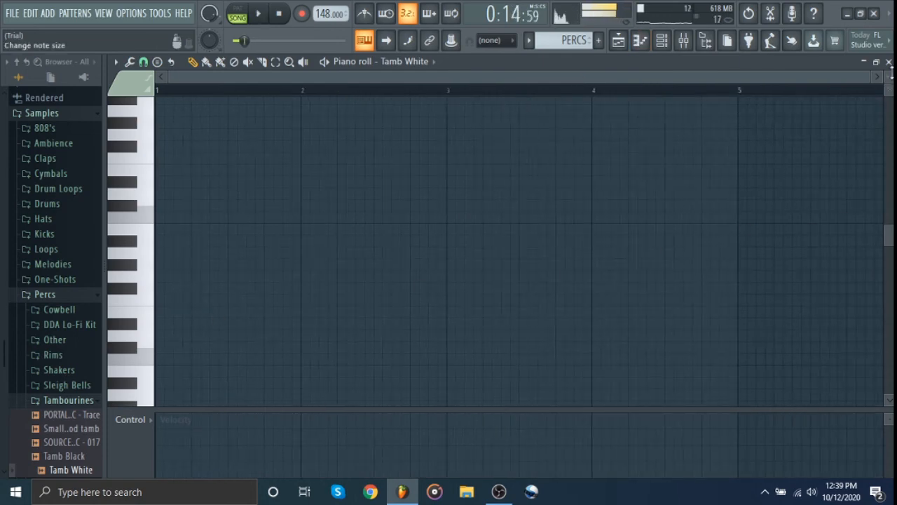
click(888, 62)
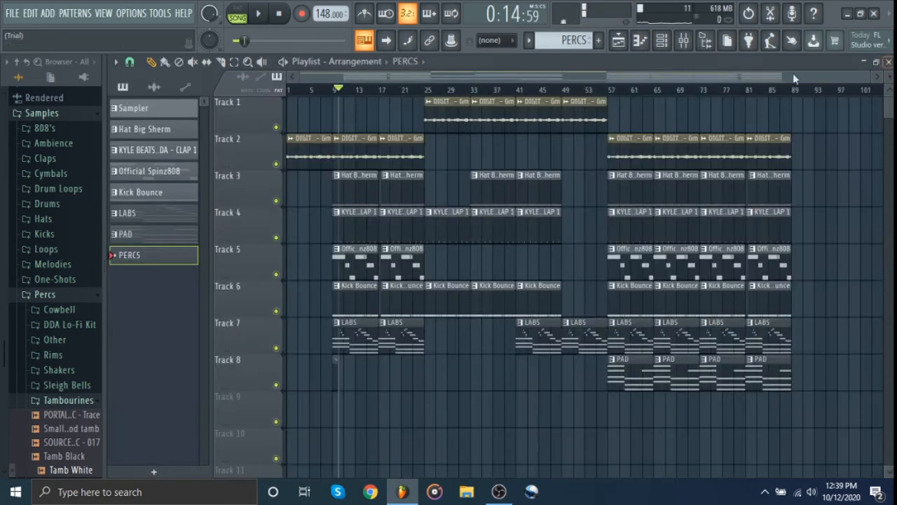
Step: Move the playback position to the start of bar 9 and play the song with the Tamb White piano roll open
click(335, 90)
click(334, 90)
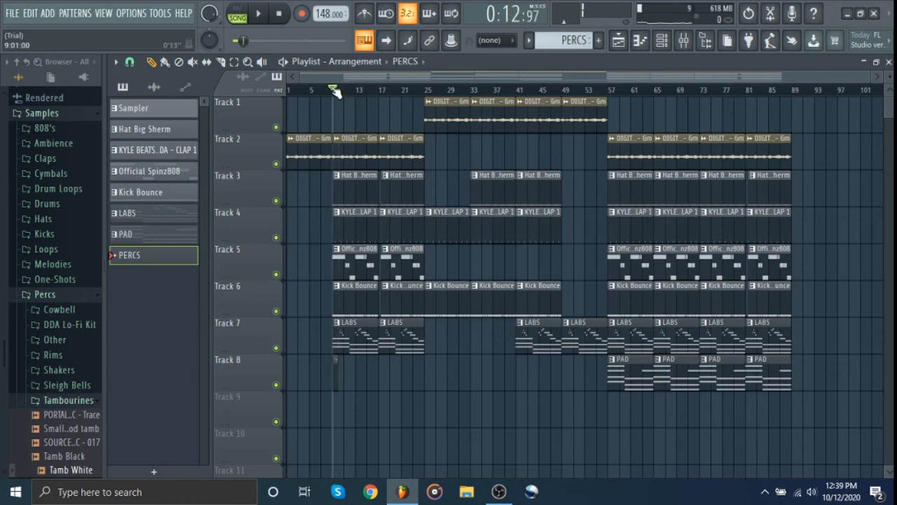
key(space)
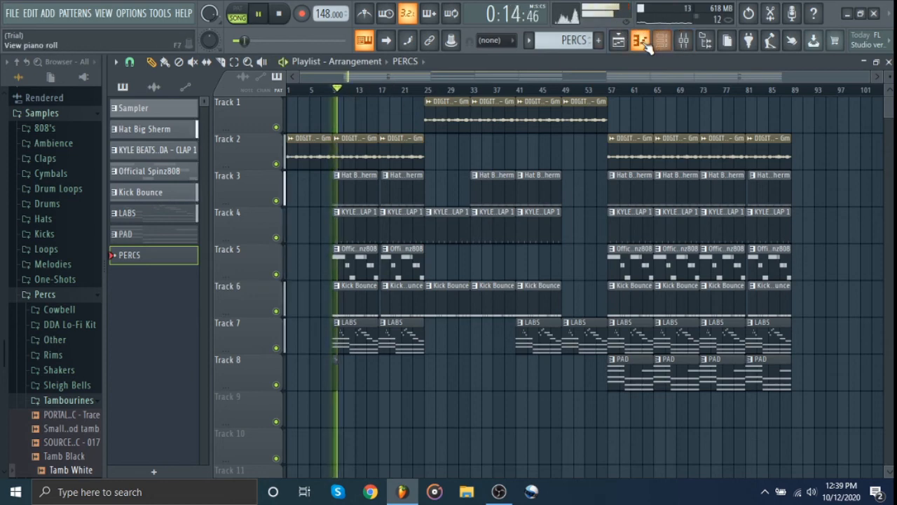
click(640, 40)
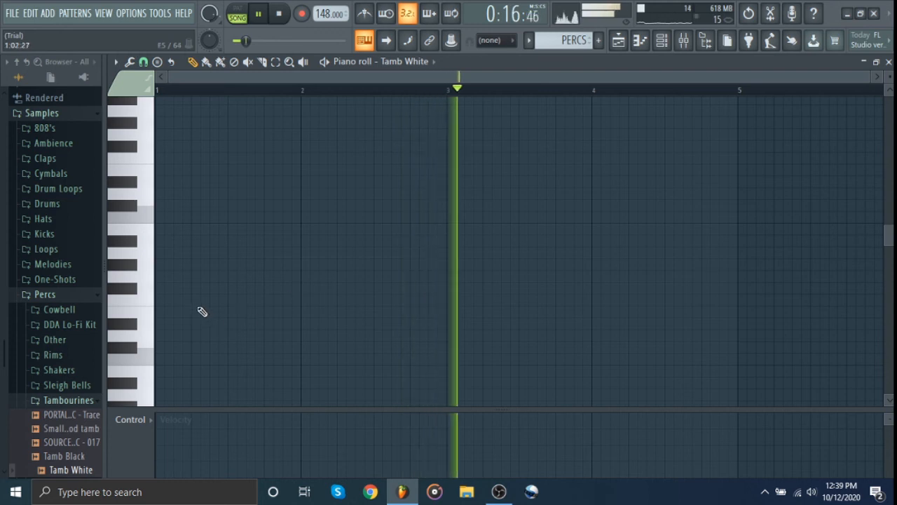
key(space)
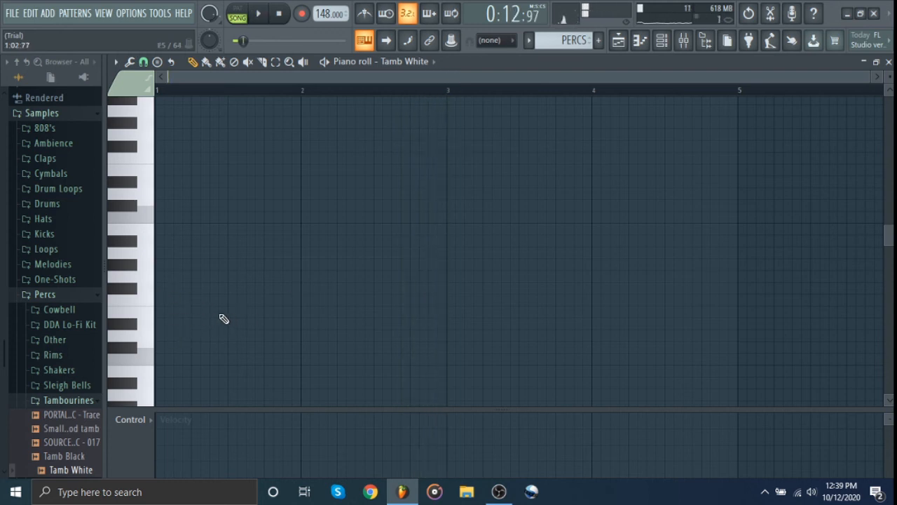
Step: Draw three consecutive short C5 notes for Tamb White, starting at beat 3 of bar 1 and running into bar 2
click(230, 359)
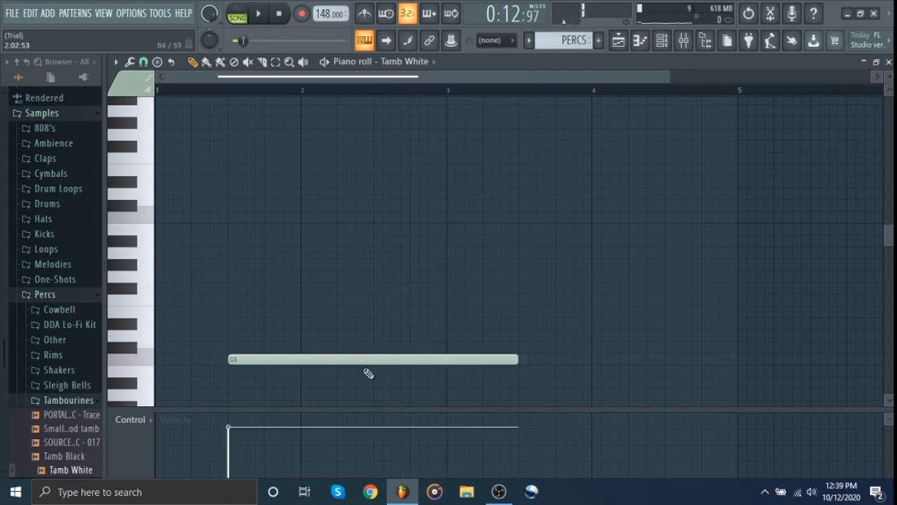
drag(511, 360, 296, 361)
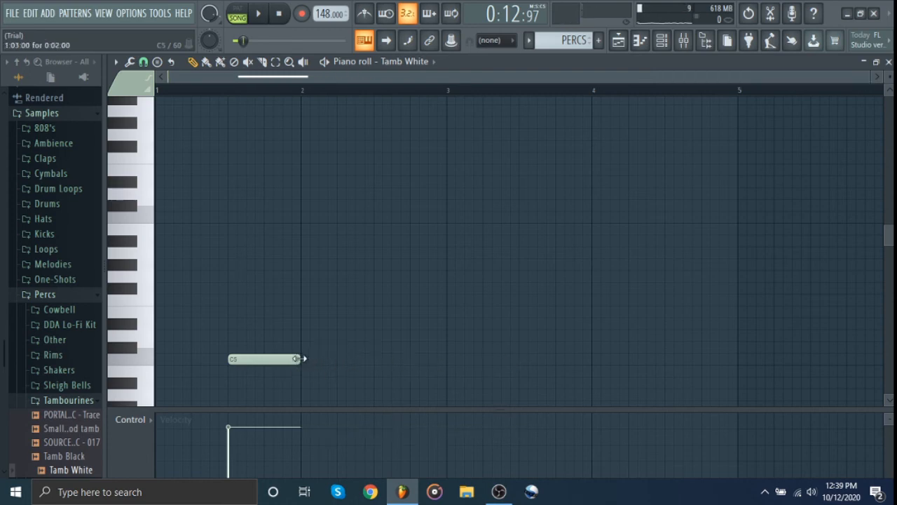
click(296, 361)
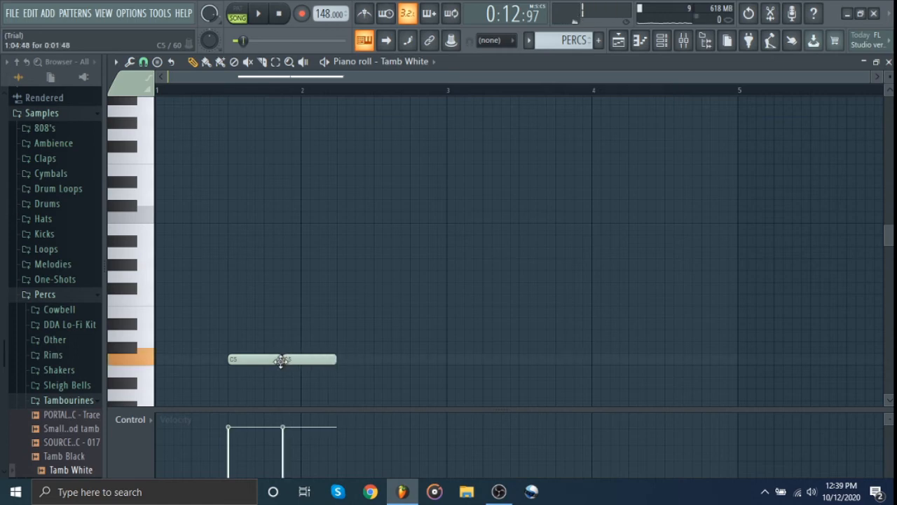
click(323, 360)
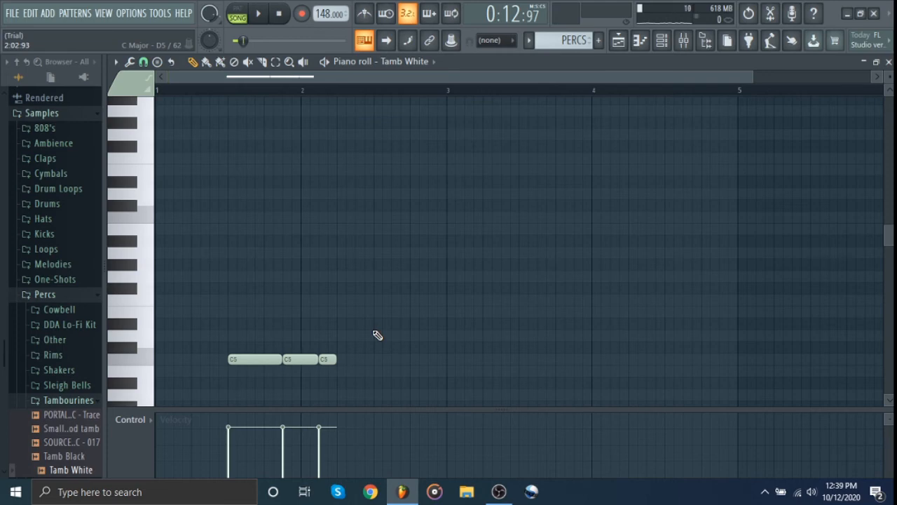
Step: Duplicate the three C5 notes two bars along, starting at beat 3 of bar 3, and play the pattern back
scroll(376, 334, down, 2)
drag(371, 333, 481, 359)
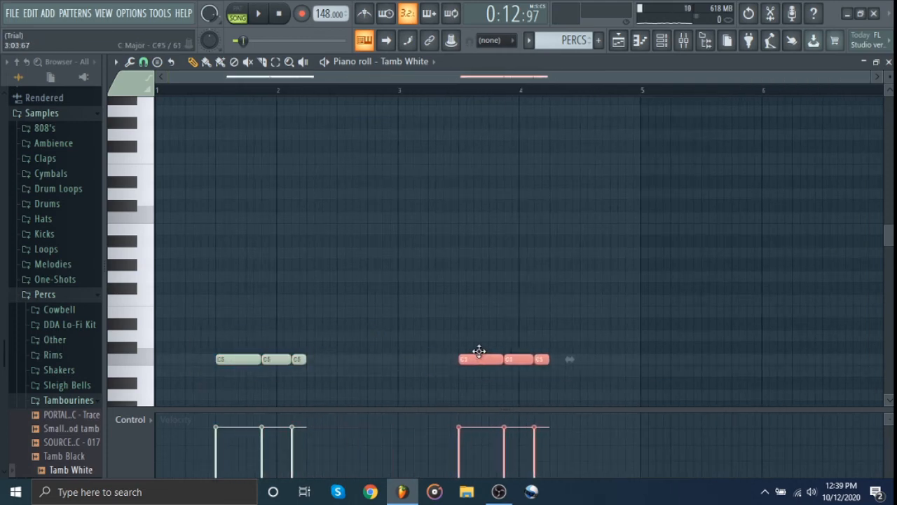
click(508, 288)
key(space)
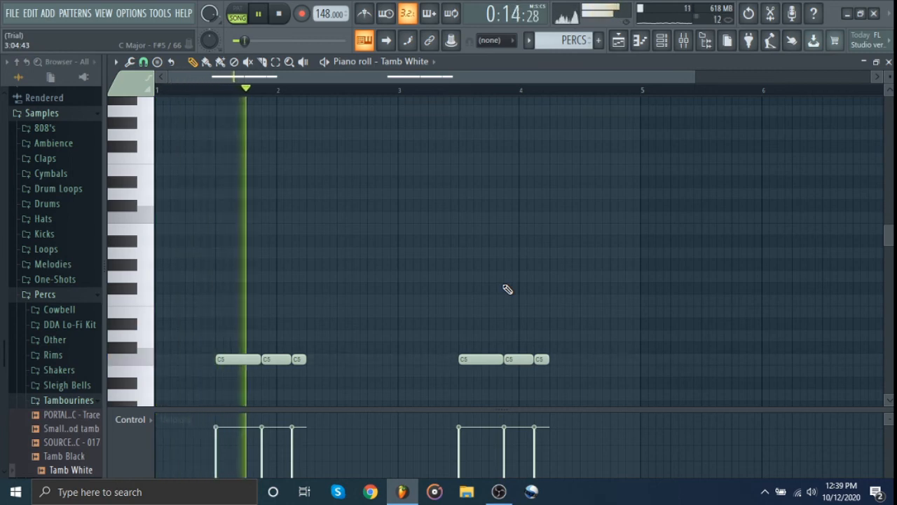
key(space)
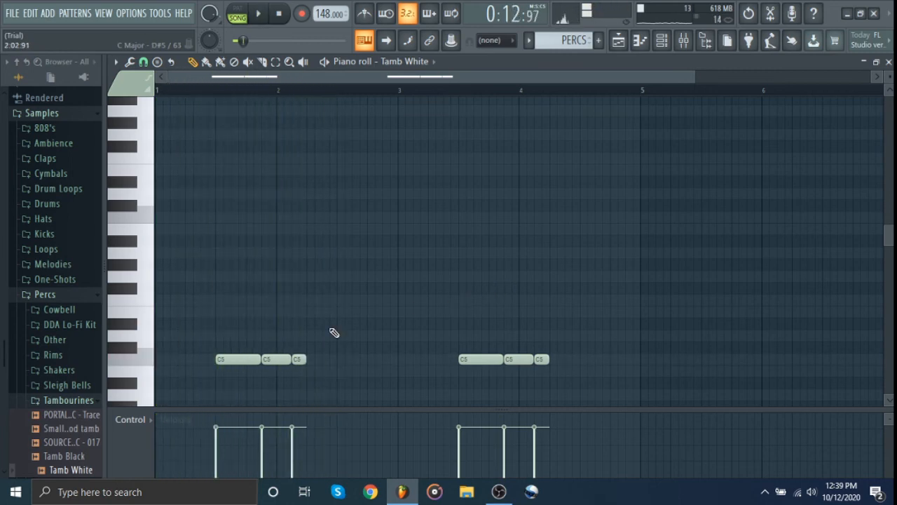
Step: Delete the second and third notes of both Tamb White groups, keeping only the first C5 note of each
right_click(278, 360)
right_click(298, 359)
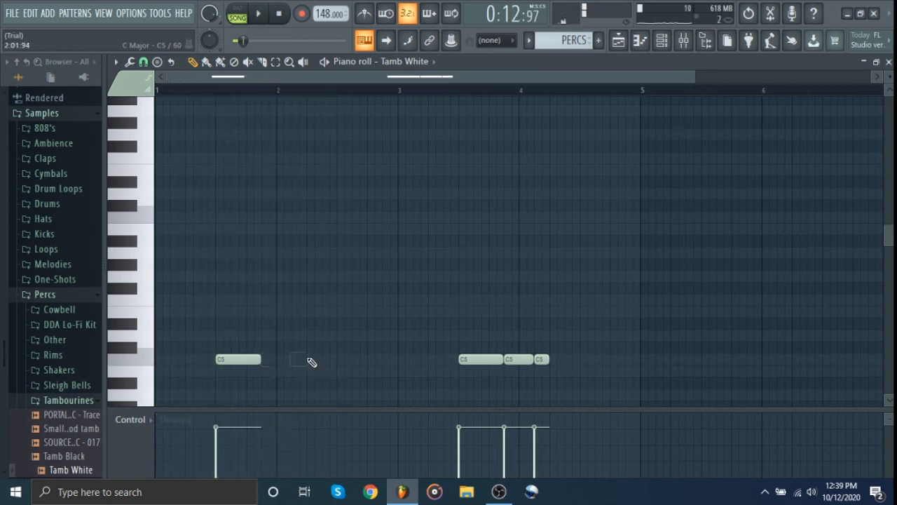
right_click(530, 359)
right_click(543, 359)
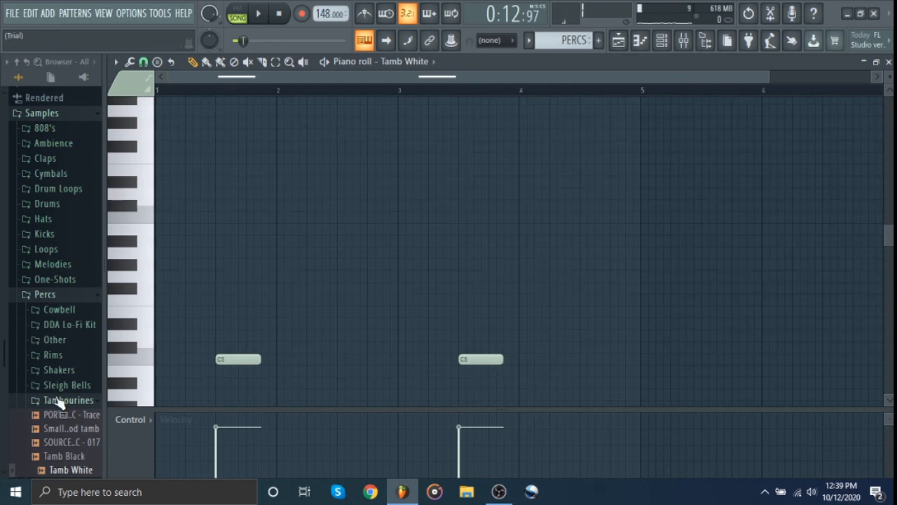
Step: Expand the Shakers folder under Percs and audition its samples from BB shaker to Wooden Spoons
scroll(61, 400, down, 2)
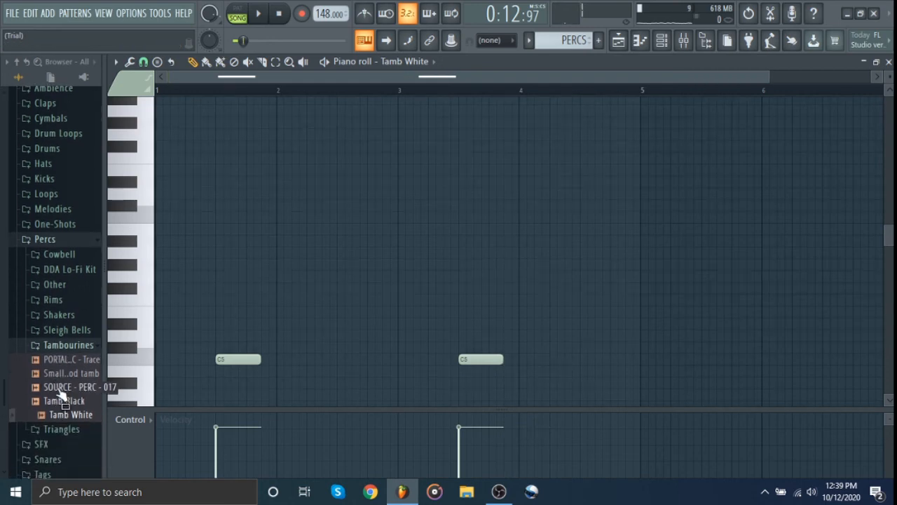
click(59, 315)
click(68, 329)
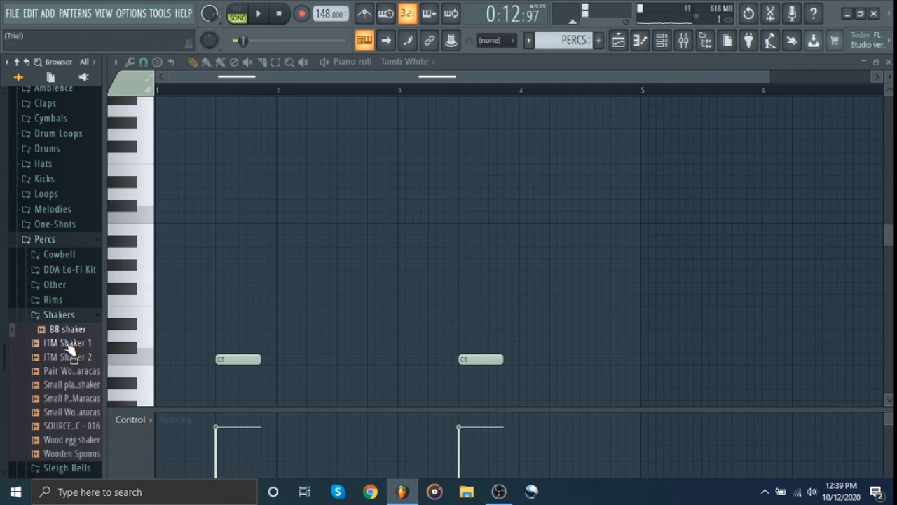
click(68, 343)
click(68, 357)
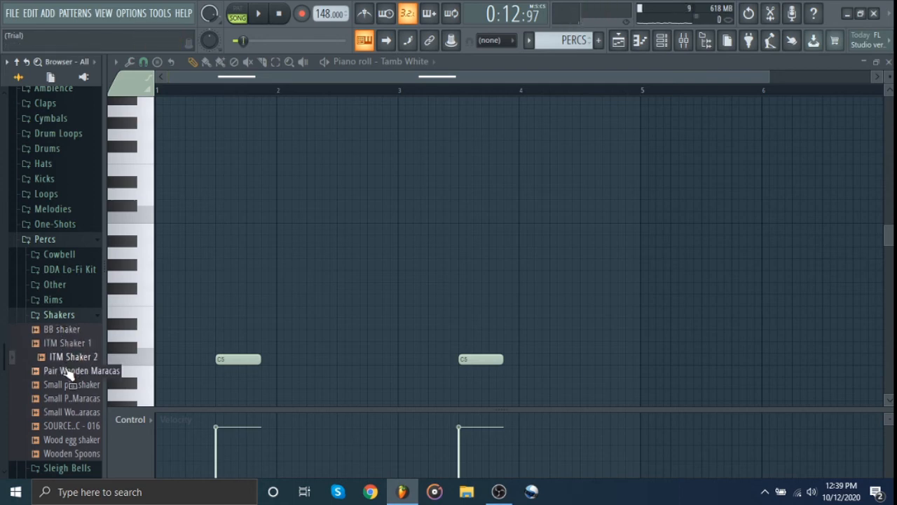
click(68, 371)
click(68, 385)
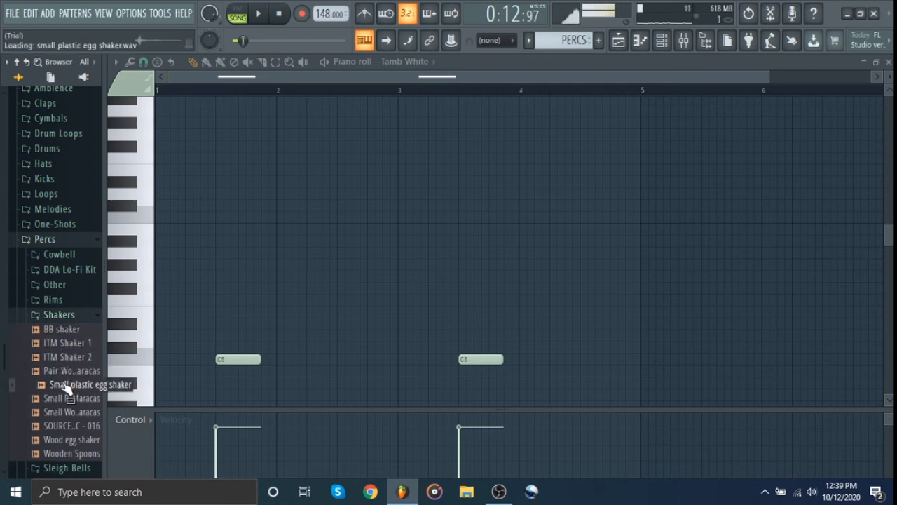
click(67, 398)
click(65, 412)
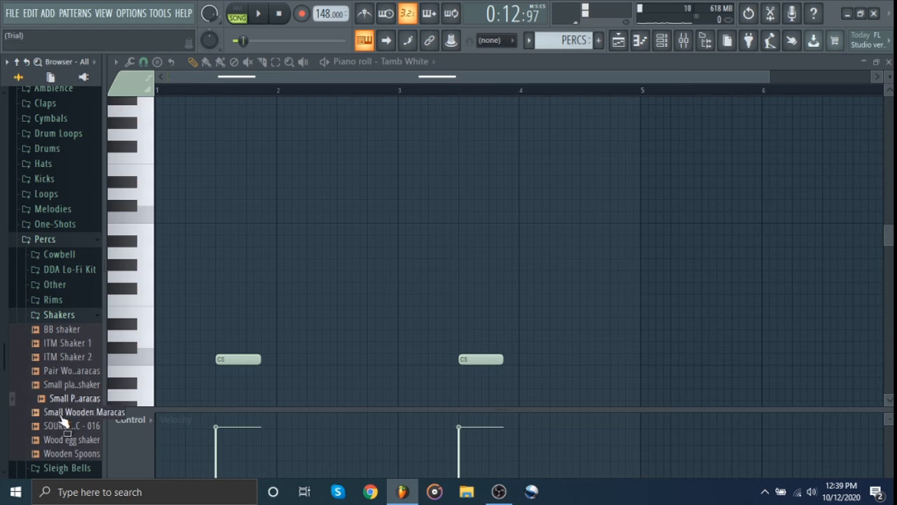
click(63, 425)
click(59, 441)
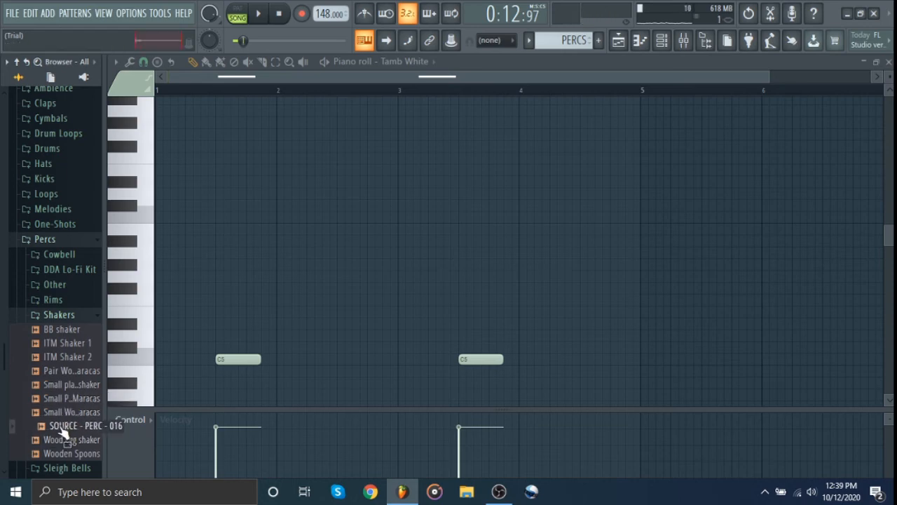
click(59, 453)
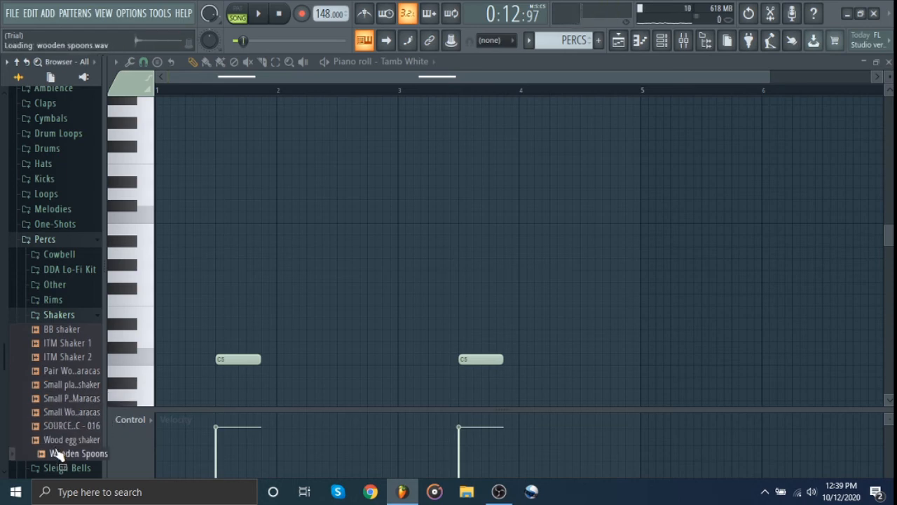
Step: Add Small plastic egg shaker as a channel and draw two short C5 notes, at the end of bar 1 and early in bar 2
drag(67, 385, 403, 264)
right_click(405, 272)
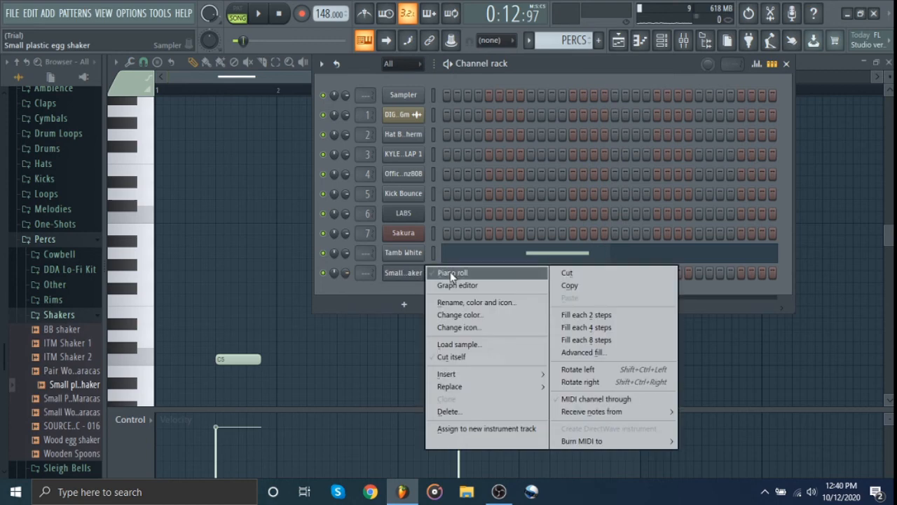
click(443, 273)
click(276, 360)
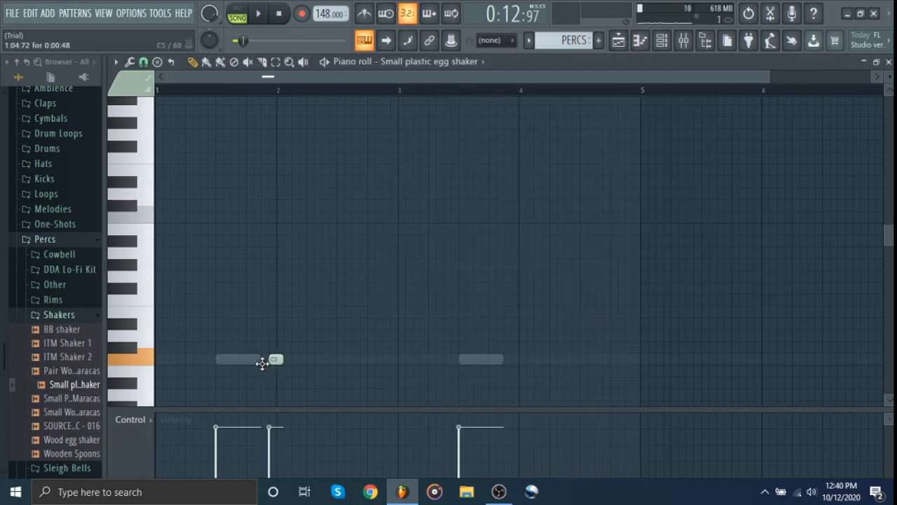
mouse_move(262, 363)
mouse_down()
mouse_move(248, 370)
mouse_move(256, 343)
mouse_move(258, 362)
mouse_up()
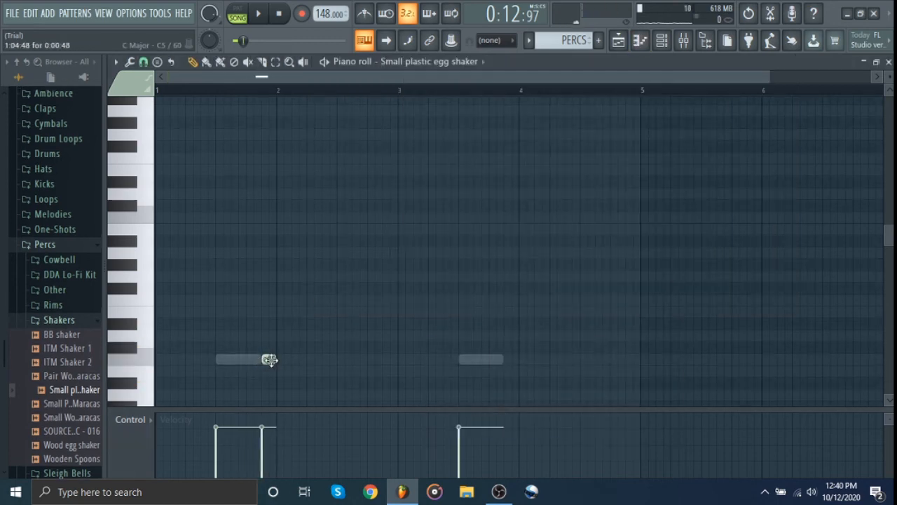
click(296, 361)
key(space)
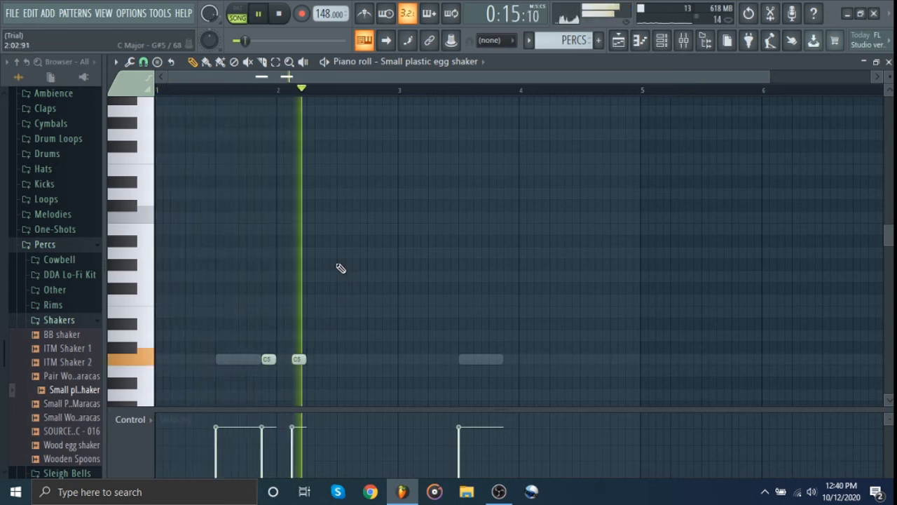
Step: Try a copy of both shaker notes two bars along, around the start of bar 4, and delete the copies
drag(308, 344, 245, 389)
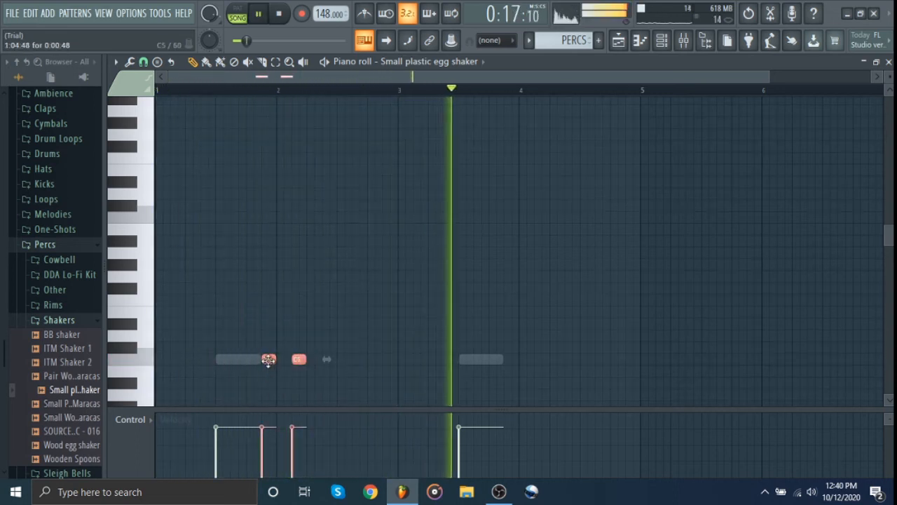
drag(267, 358, 510, 369)
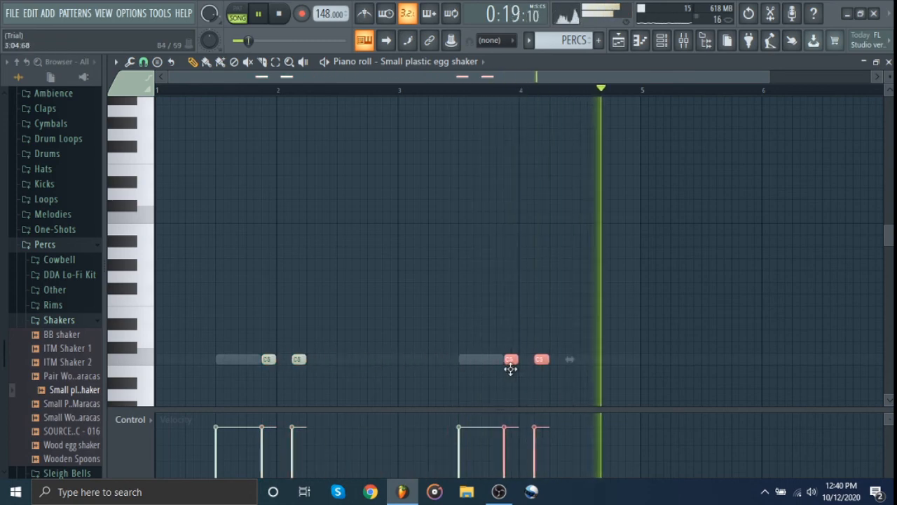
right_click(512, 363)
right_click(542, 361)
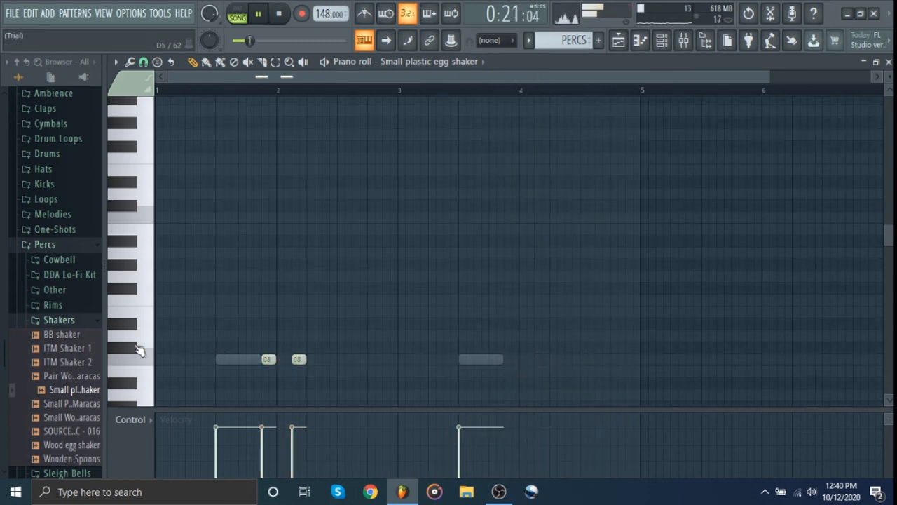
key(space)
Step: Browse the Birds and Other folders under SFX, auditioning samples such as Birds - SOURCE, Clang and Cards shuffle
click(63, 321)
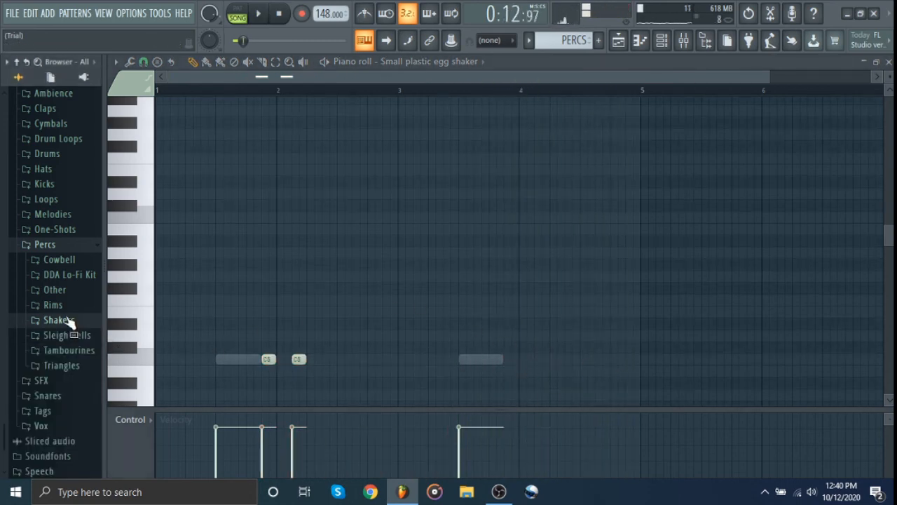
click(42, 381)
click(54, 396)
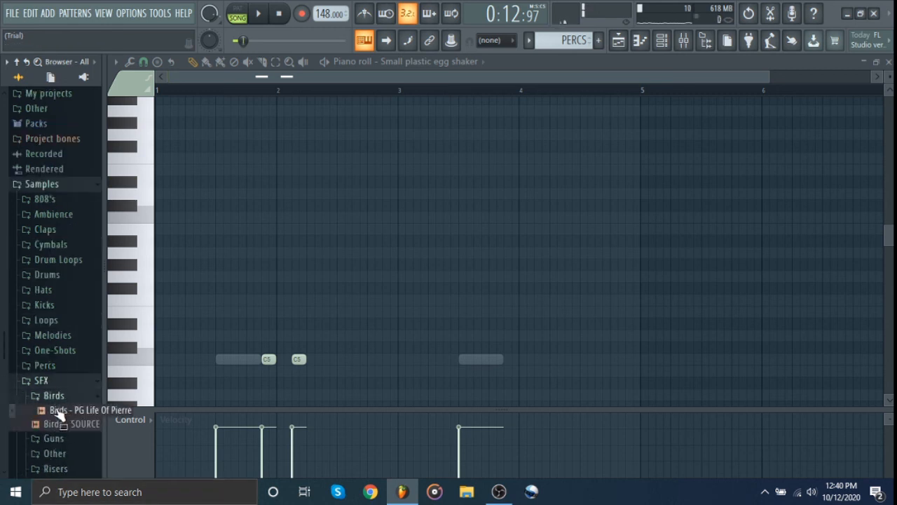
click(58, 424)
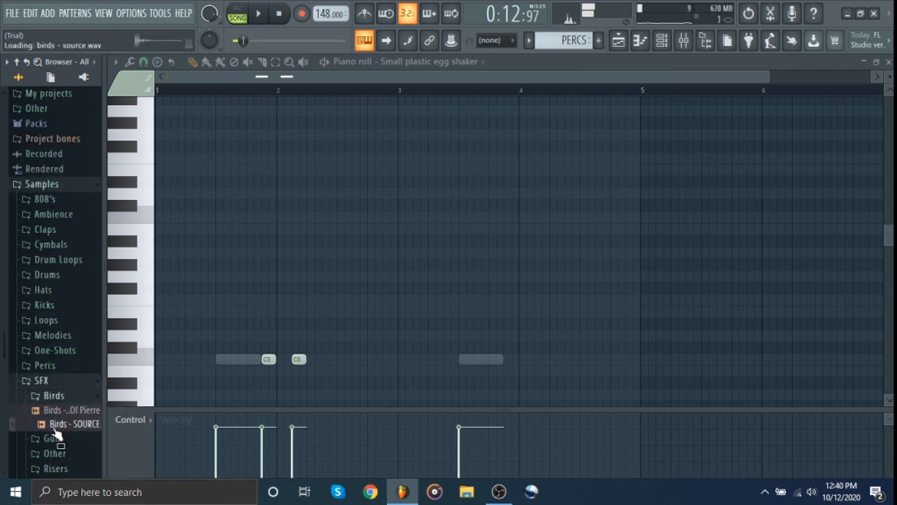
scroll(57, 431, down, 3)
click(56, 343)
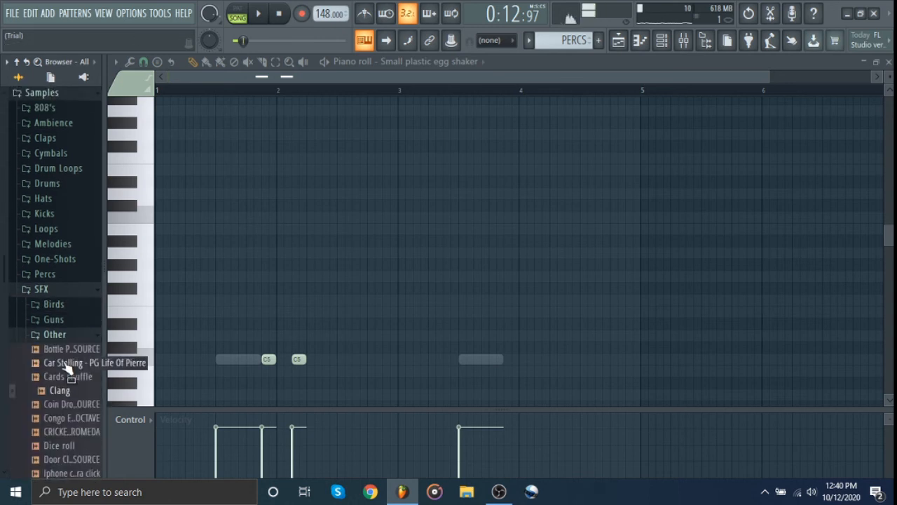
click(68, 364)
click(77, 351)
click(65, 379)
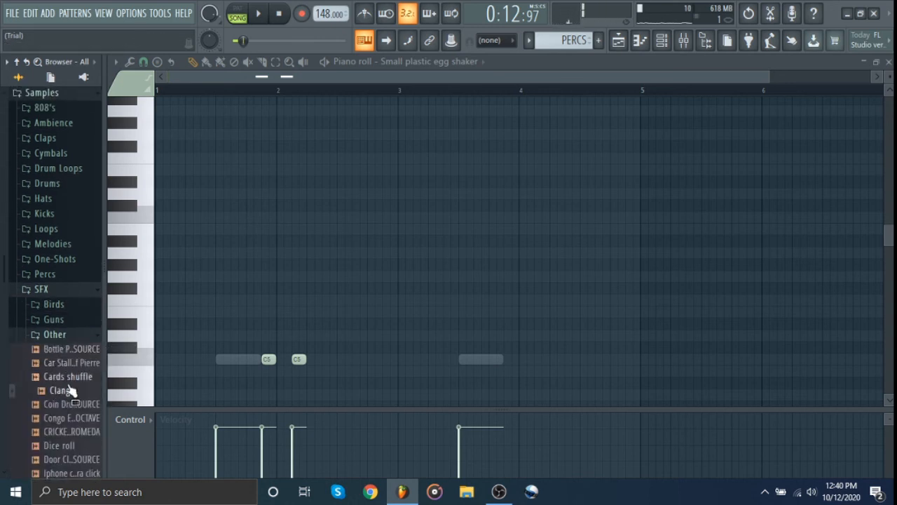
Step: Add Cards shuffle as a channel, draw a short C5 note at the start of bar 4 and play it back
scroll(73, 361, down, 2)
drag(62, 321, 407, 284)
right_click(413, 289)
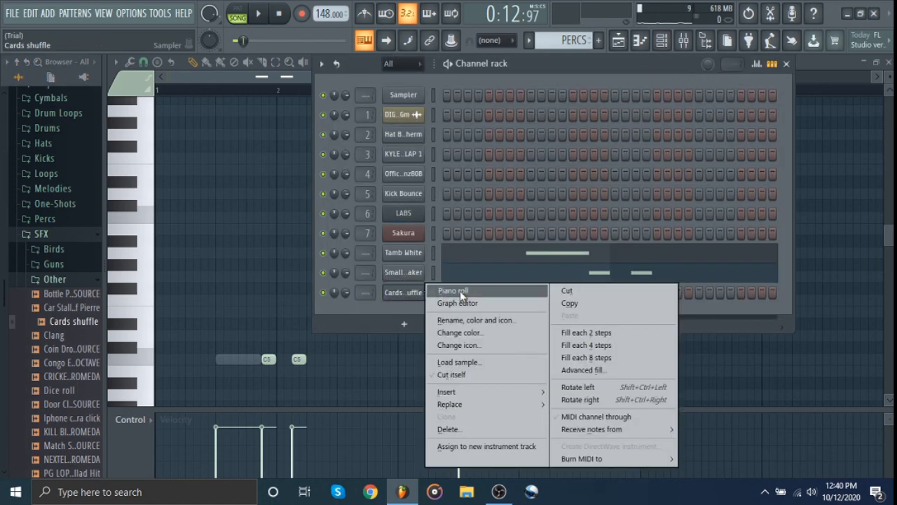
click(460, 291)
click(520, 360)
key(space)
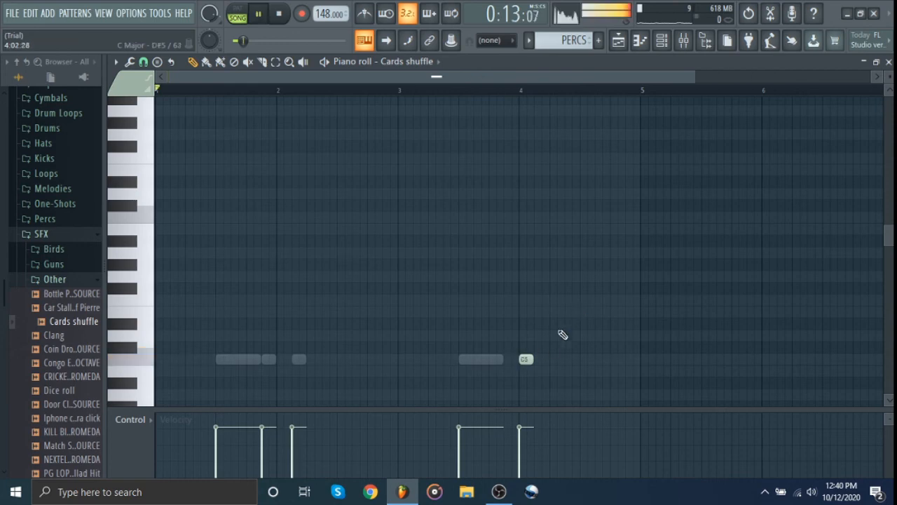
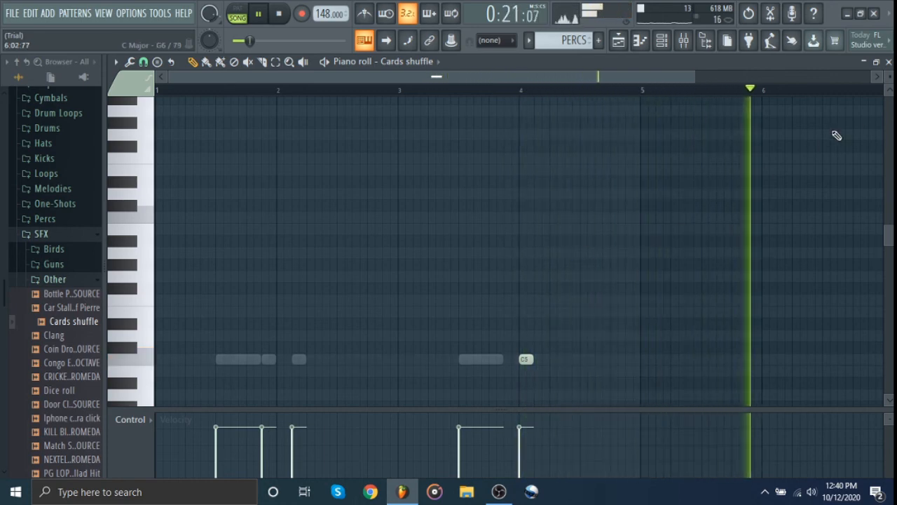
key(space)
Step: Extend the Cards shuffle note and the last Small plastic egg shaker note to the start of bar 5, closing the gap between the shaker notes
click(408, 61)
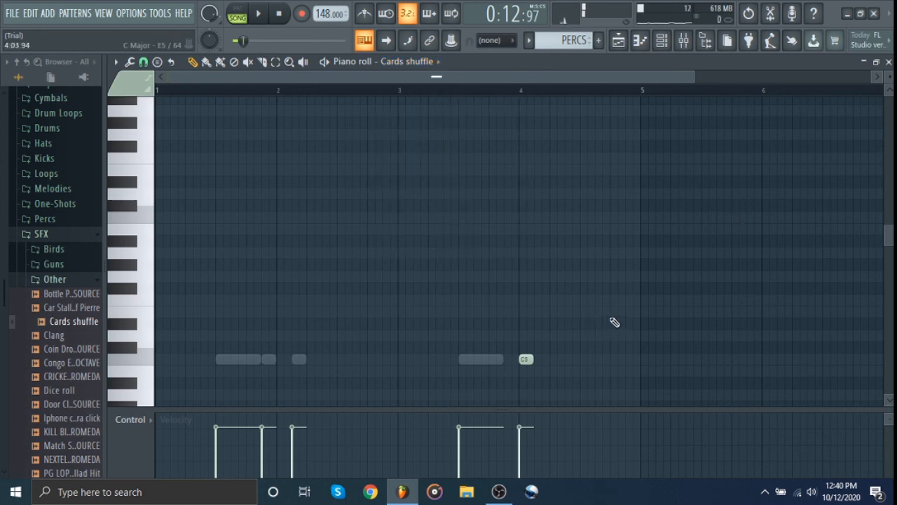
click(530, 358)
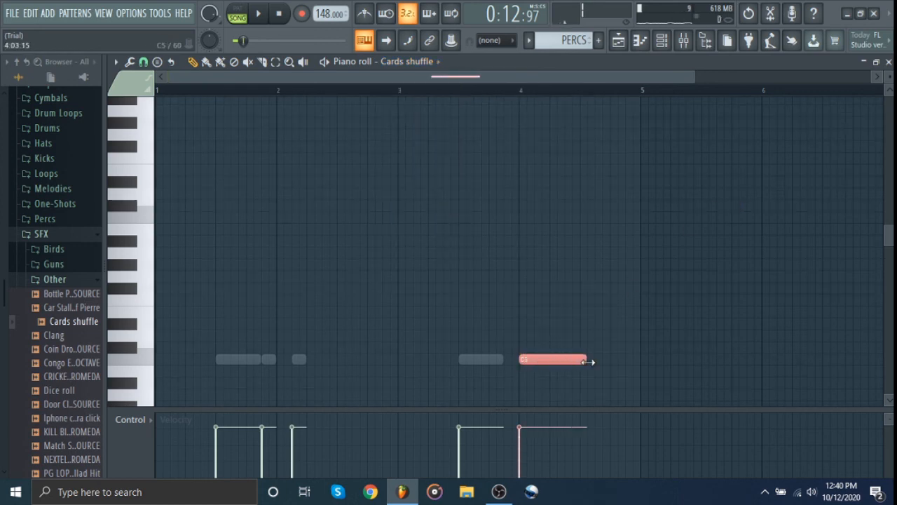
click(400, 61)
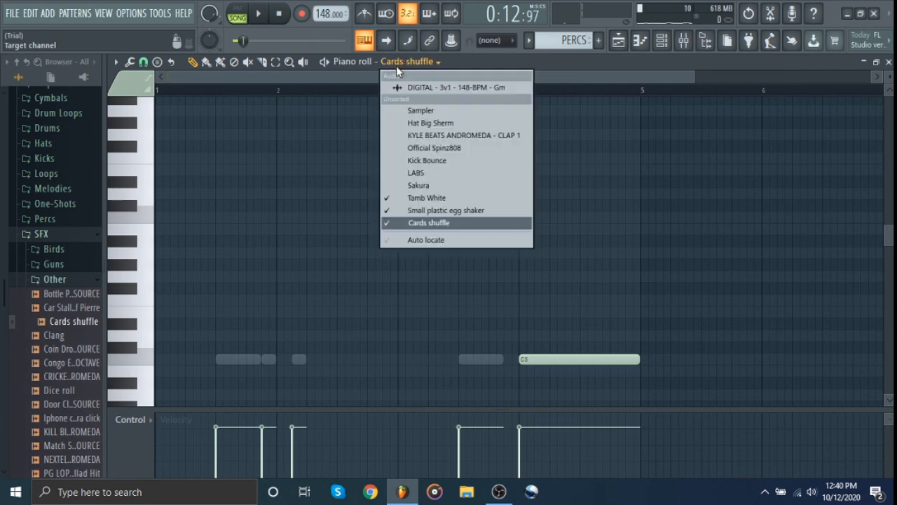
click(476, 212)
drag(296, 284, 254, 408)
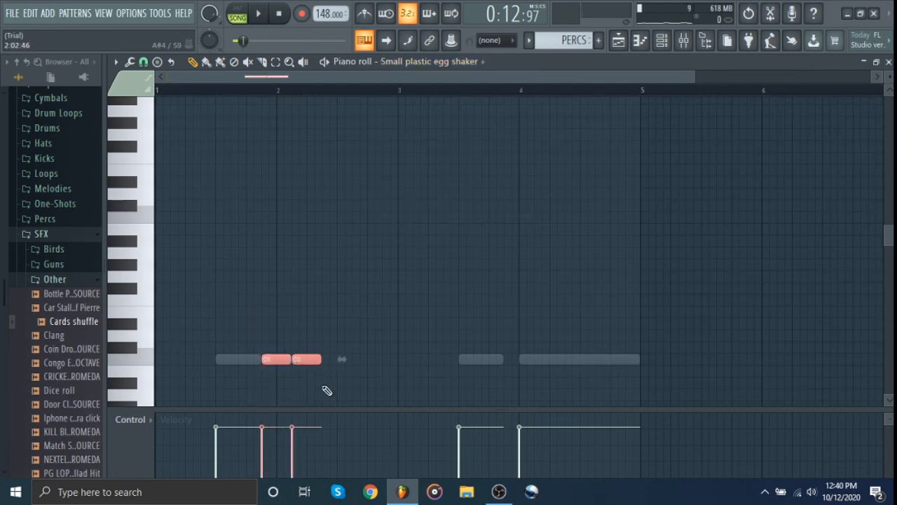
click(327, 379)
drag(318, 357, 633, 349)
Step: Lengthen both Tamb White notes so they end at the start of bars 3 and 5
click(413, 61)
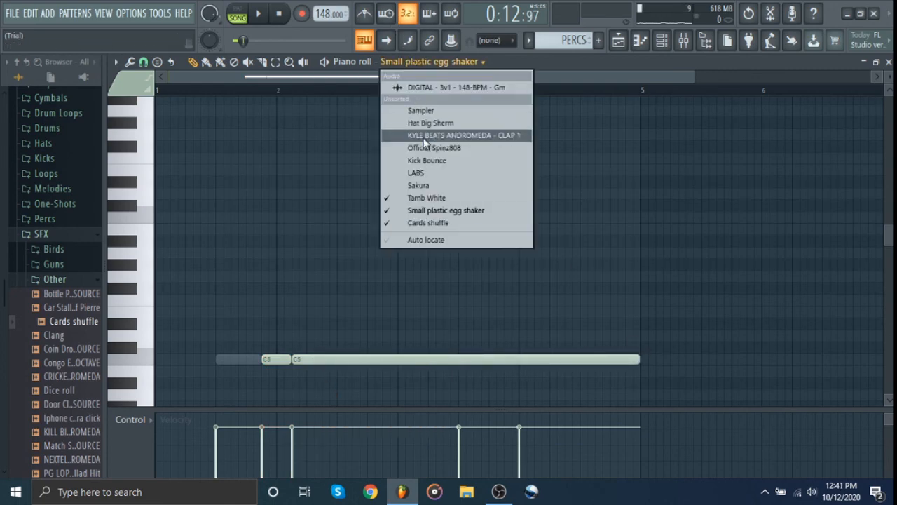
click(415, 197)
drag(553, 316, 157, 387)
drag(261, 359, 378, 359)
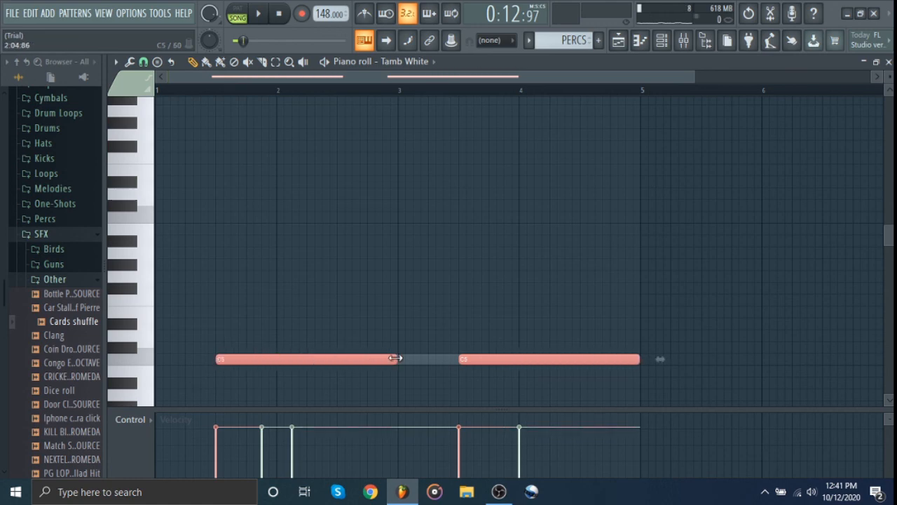
click(468, 255)
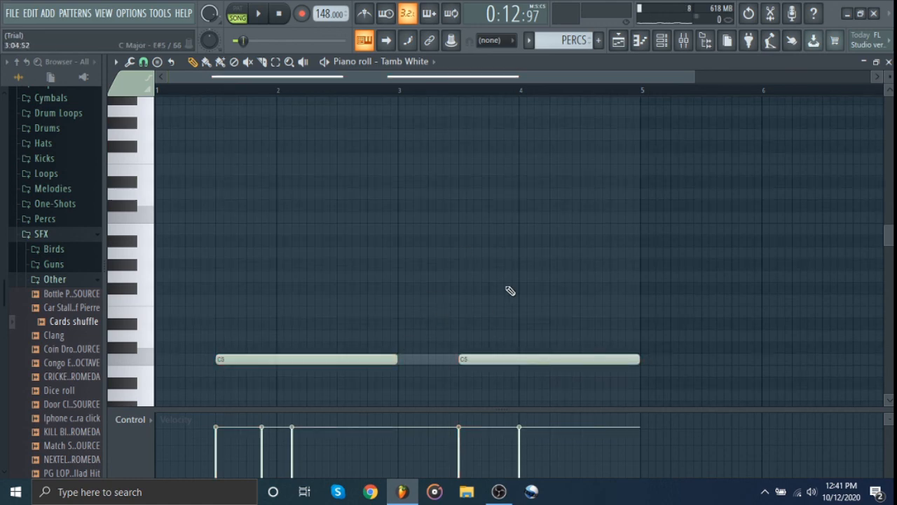
Step: Duplicate the two Tamb White notes four bars along, starting at beat 3 of bars 5 and 7
key(ctrl+b)
scroll(418, 183, down, 3)
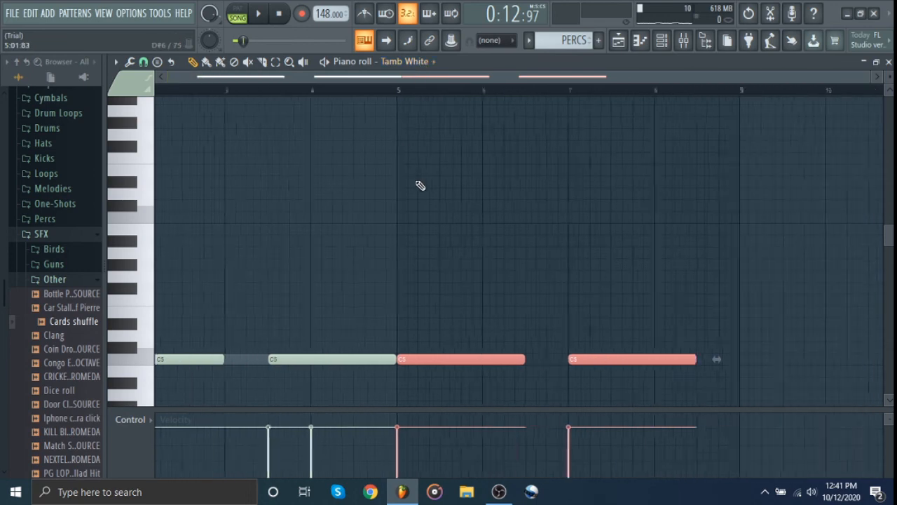
drag(437, 363, 461, 359)
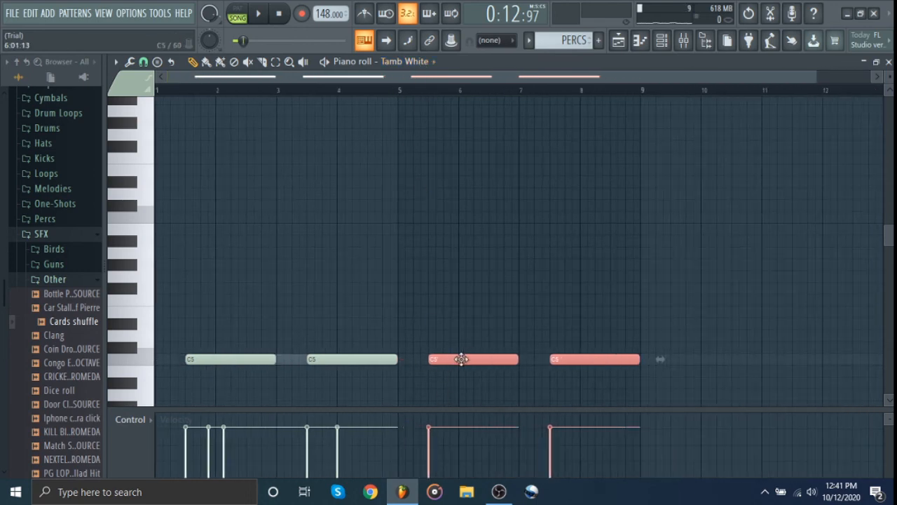
ctrl+click(470, 271)
Step: Duplicate the two Small plastic egg shaker notes so the short copy ends bar 6 and the long copy starts at bar 7
scroll(399, 63, down, 1)
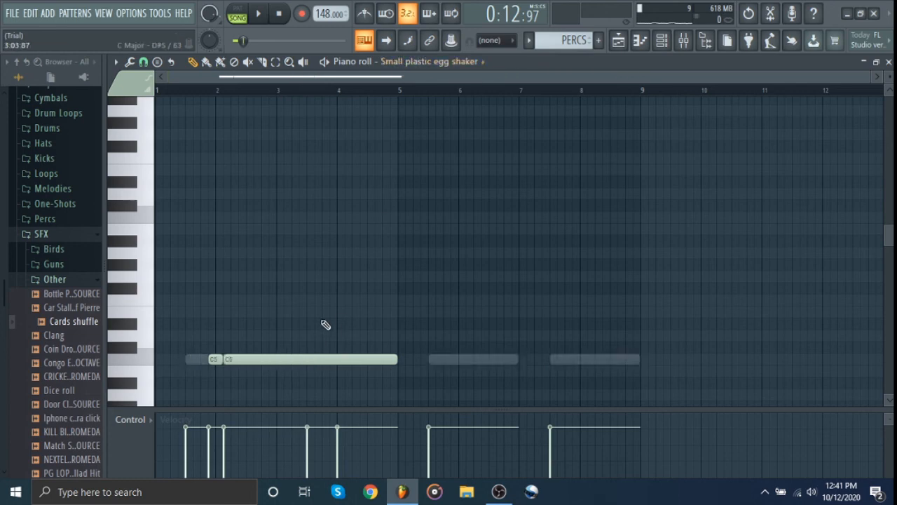
drag(325, 324, 219, 378)
drag(265, 359, 561, 360)
click(571, 314)
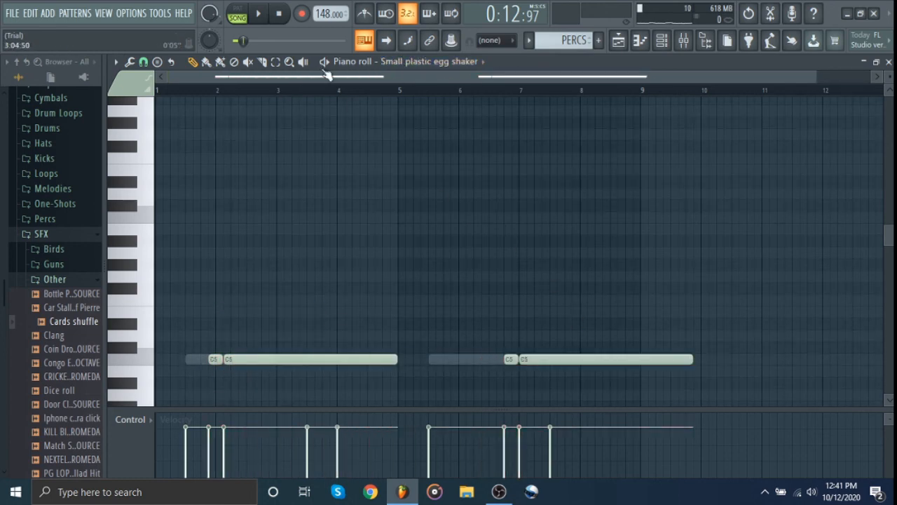
Step: Copy the one-bar Cards shuffle note four bars along to the start of bar 8
scroll(424, 67, down, 1)
click(382, 357)
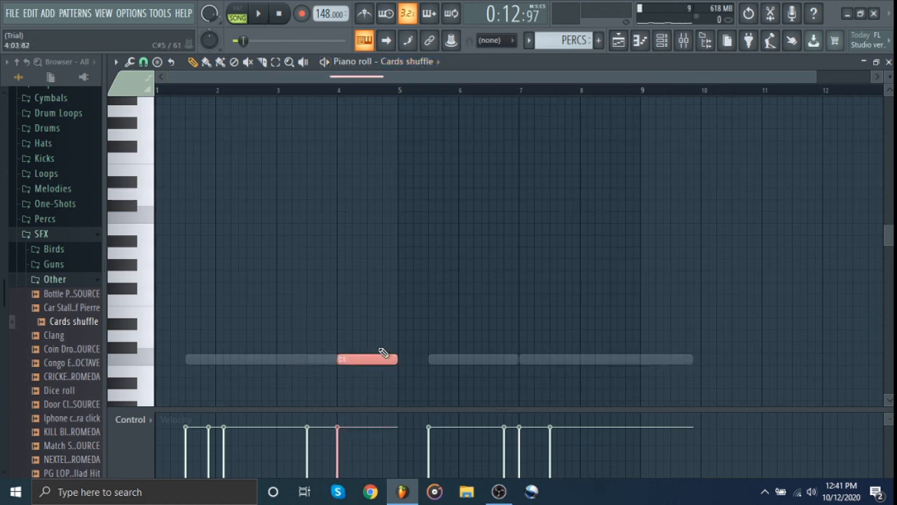
drag(376, 359, 619, 359)
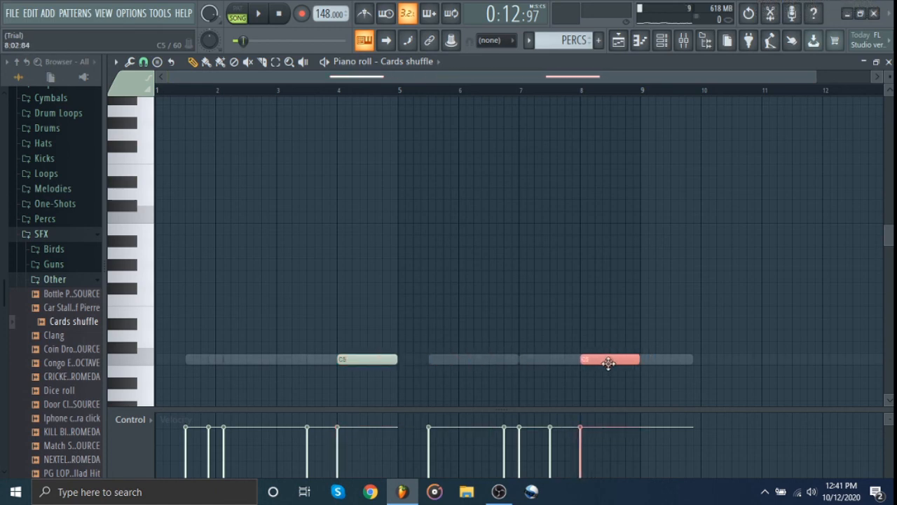
right_click(617, 290)
Step: Play the pattern and shorten the copied long shaker note so it ends at the start of bar 9
key(space)
scroll(404, 66, up, 1)
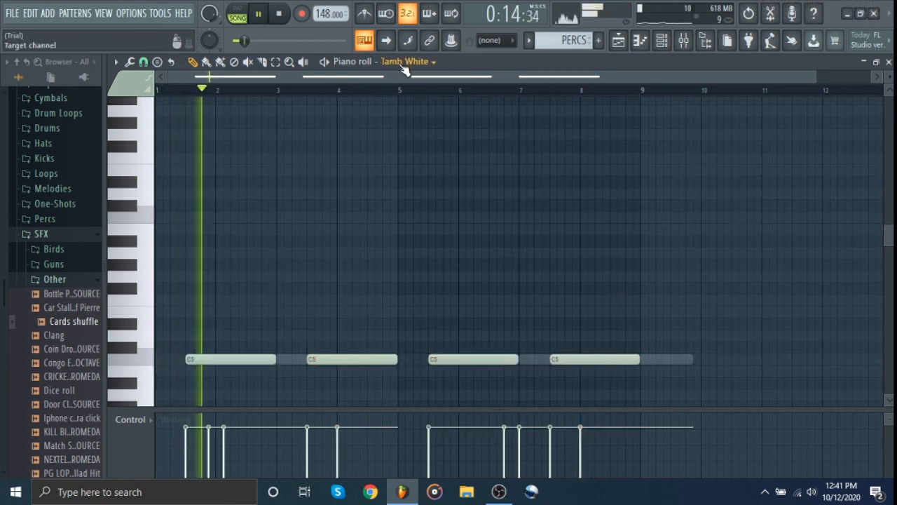
scroll(405, 66, up, 1)
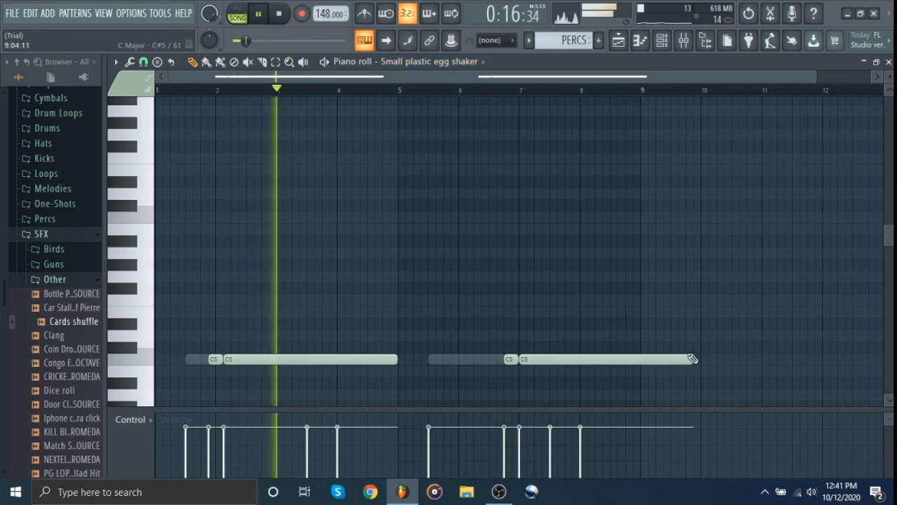
drag(688, 359, 640, 360)
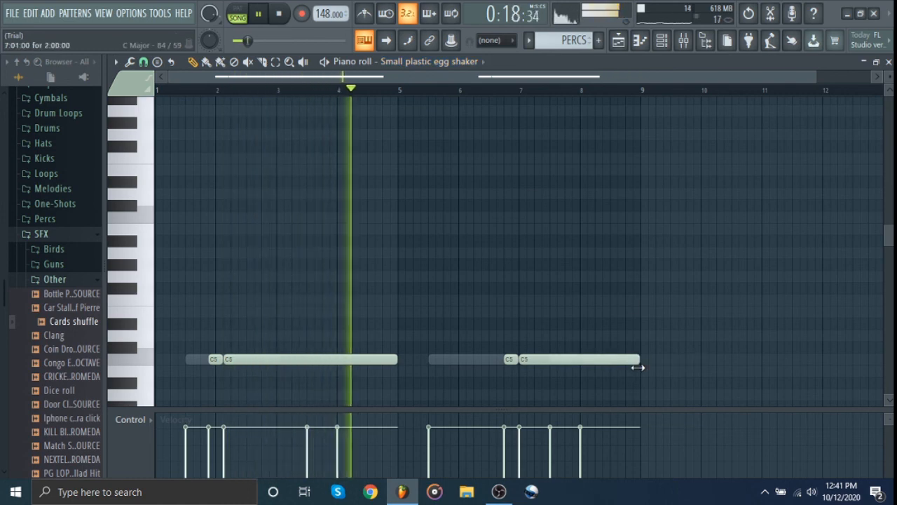
Step: Check the PERCS clip in the playlist during playback, and reopen the shaker's piano roll to play the pattern again
click(889, 63)
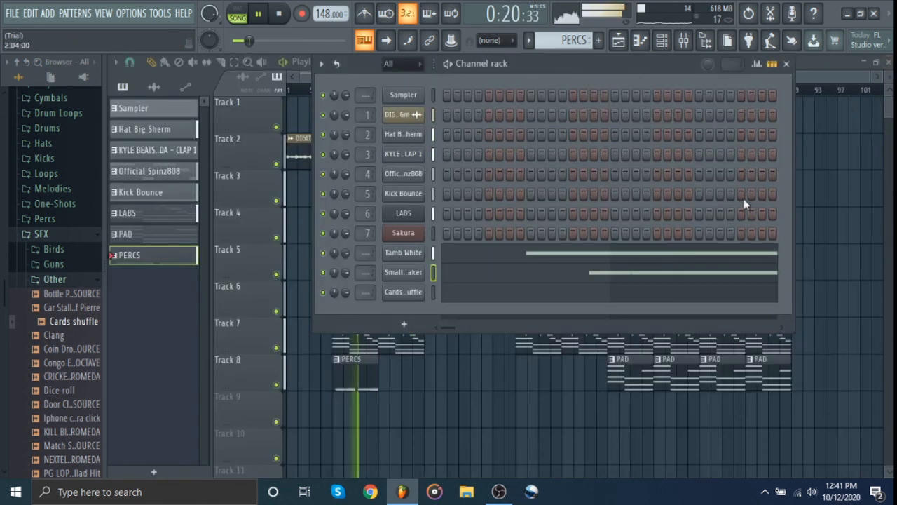
click(787, 64)
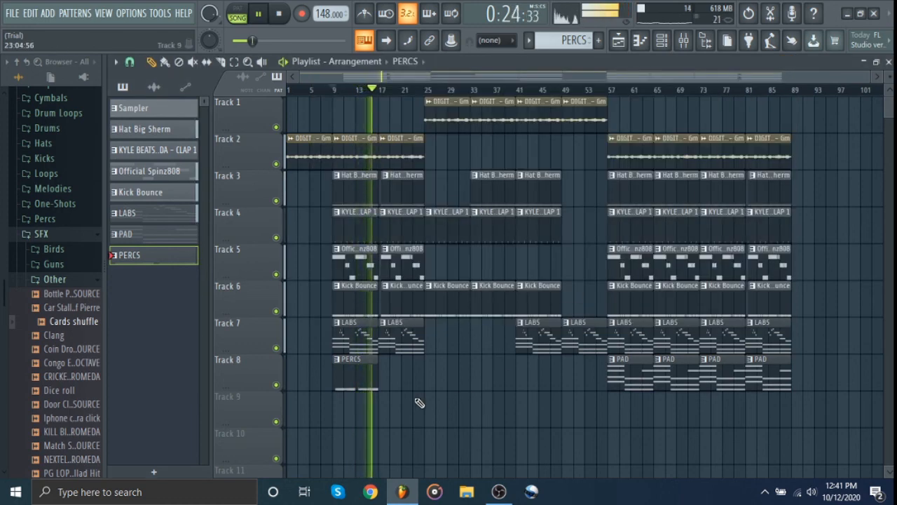
click(646, 48)
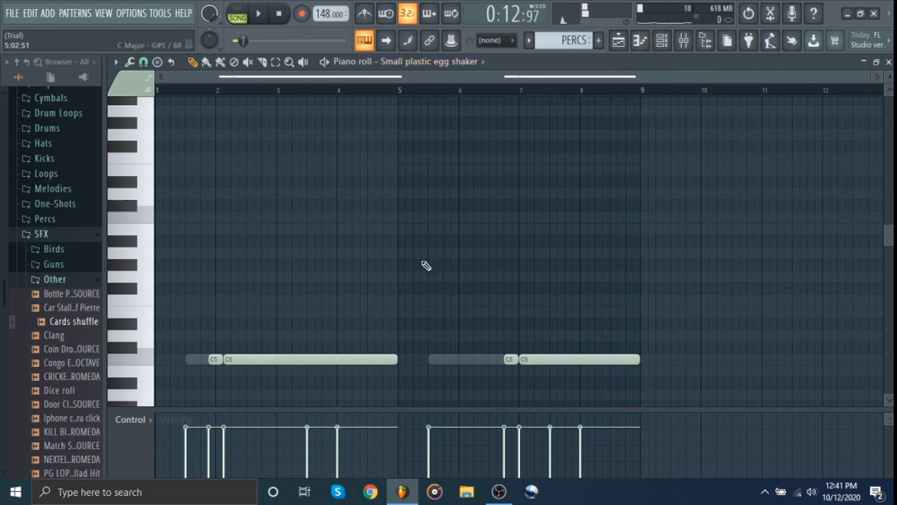
scroll(426, 265, down, 2)
key(space)
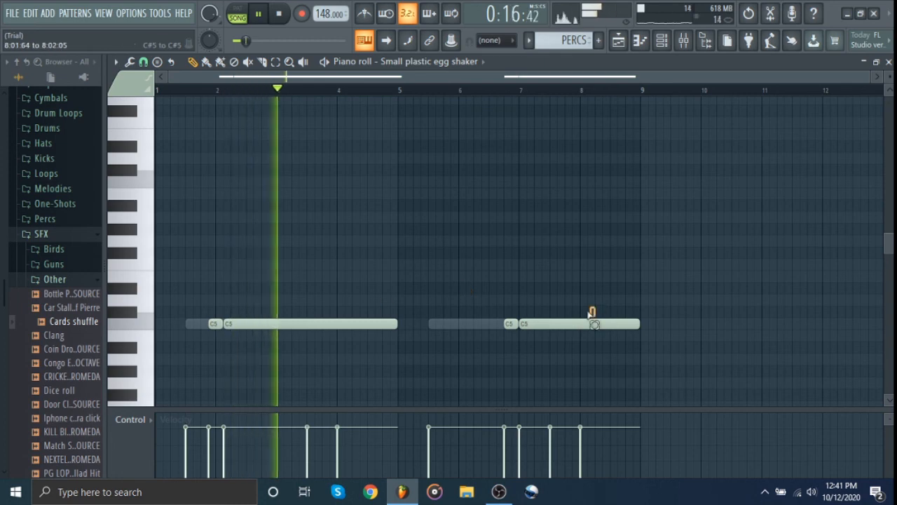
Step: Move the second pair of shaker notes one bar earlier, nudge them so the long note starts just after bar 6, and close the piano roll
drag(595, 324, 499, 329)
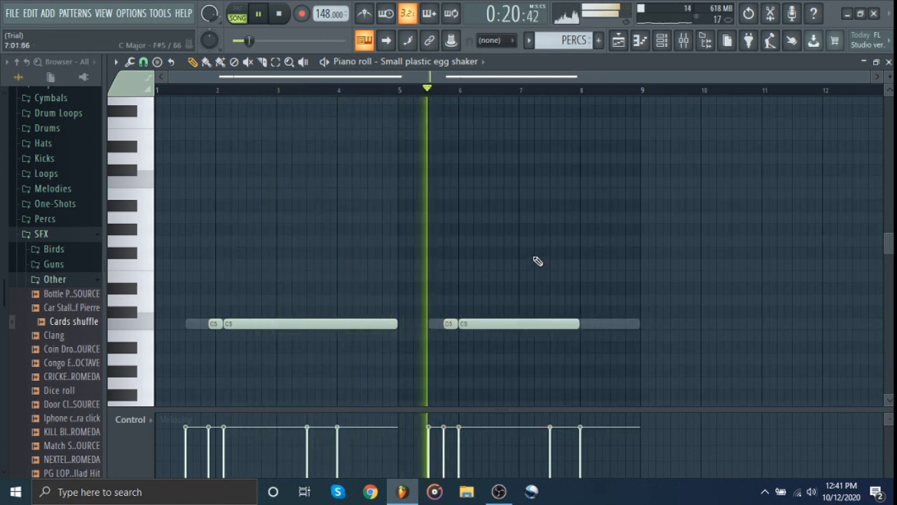
key(space)
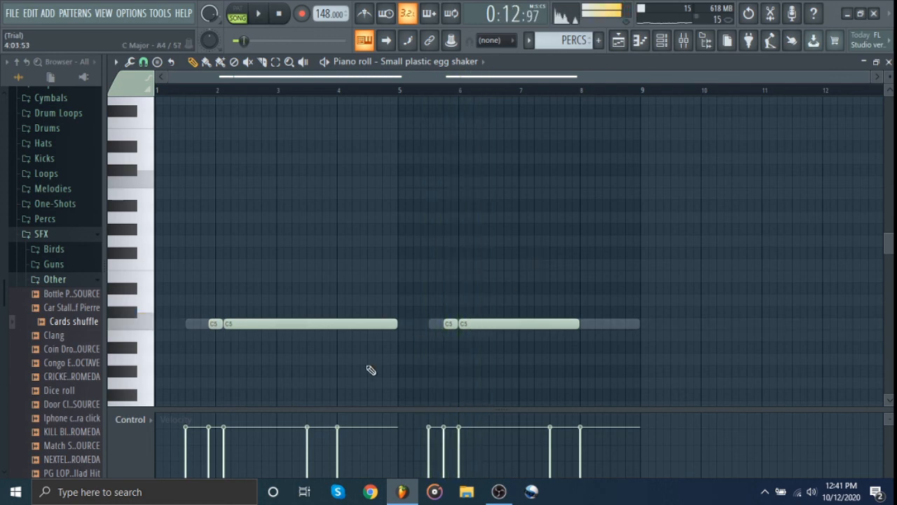
scroll(312, 396, up, 1)
drag(544, 306, 519, 323)
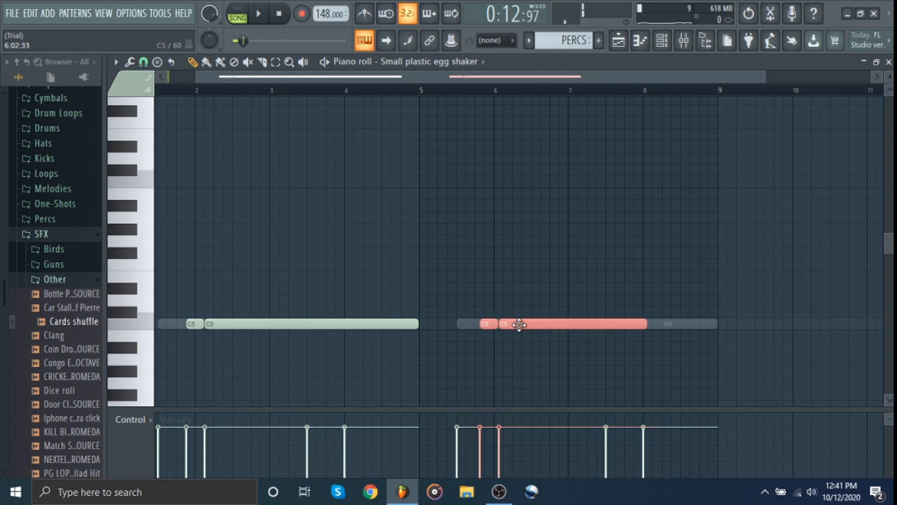
click(643, 259)
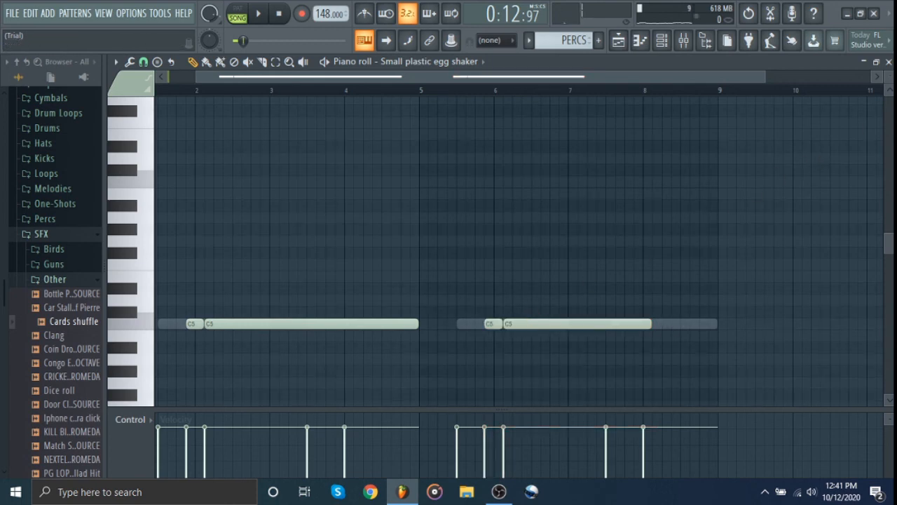
click(888, 62)
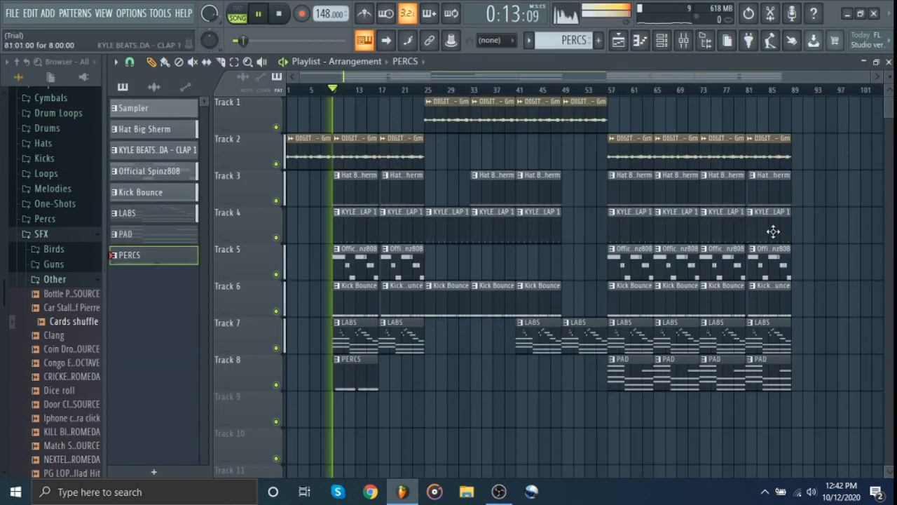
Step: Split the PERCS pattern by channel and delete its clip at bar 9 on Track 8
right_click(140, 254)
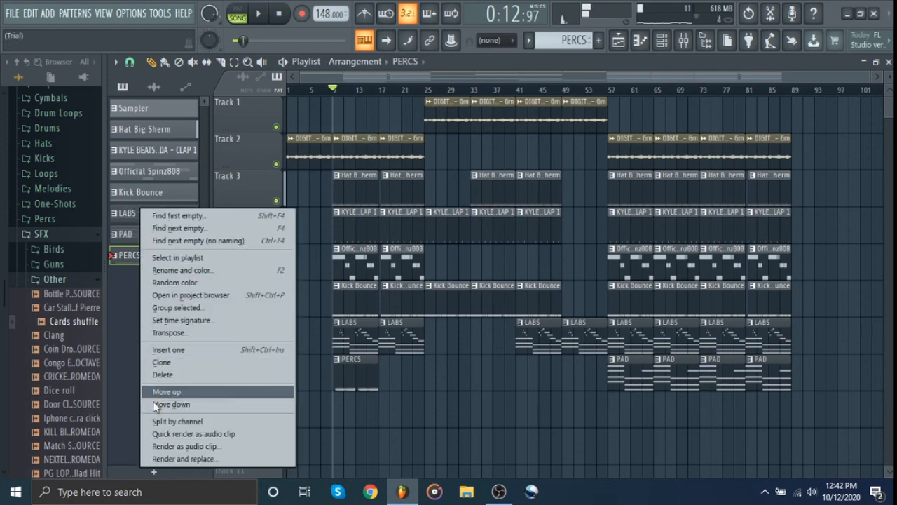
click(175, 422)
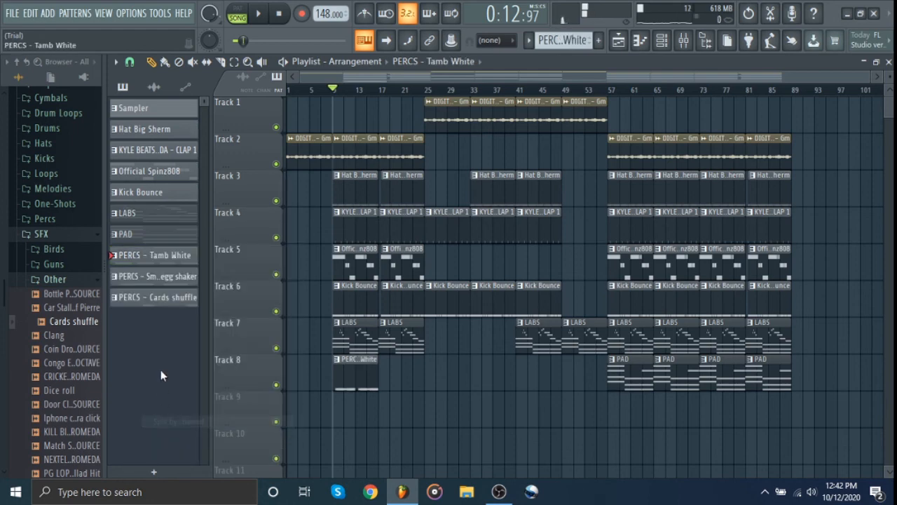
right_click(349, 363)
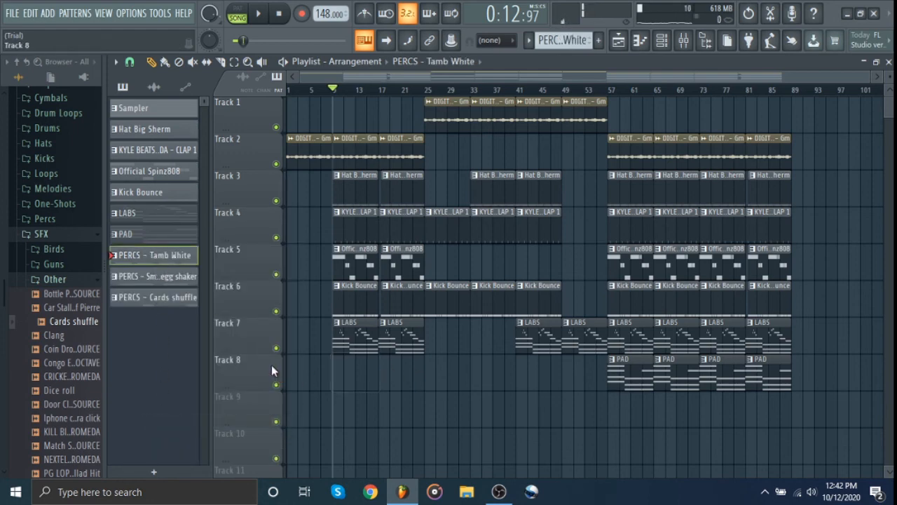
Step: Place a PERCS - Cards shuffle clip at bar 17 and move it down to Track 11
click(187, 301)
click(387, 375)
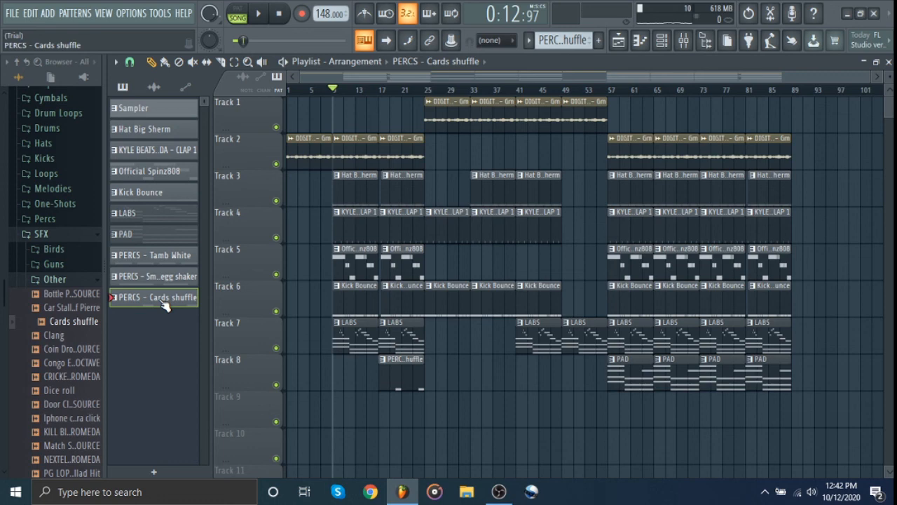
drag(410, 380, 410, 458)
Step: Fill Track 9 with five PERCS - Tamb White clips in a row from bar 49 to bar 89
click(149, 259)
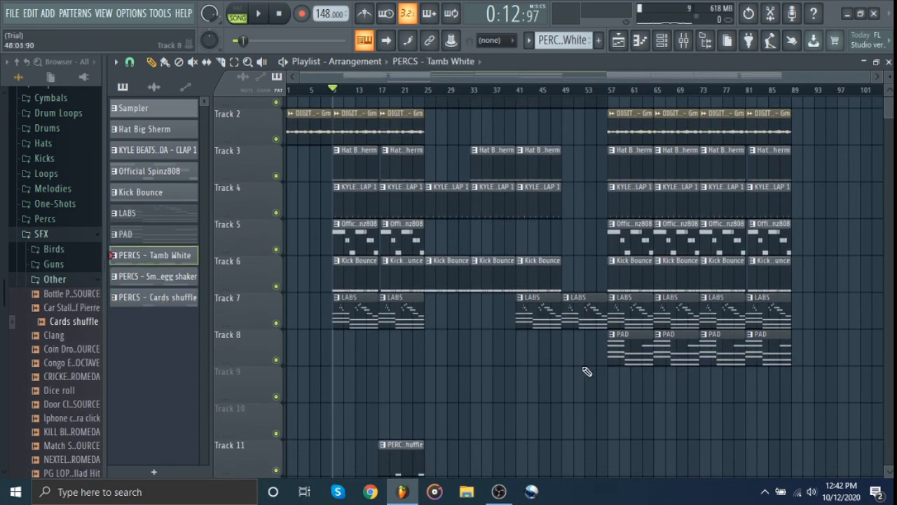
click(613, 385)
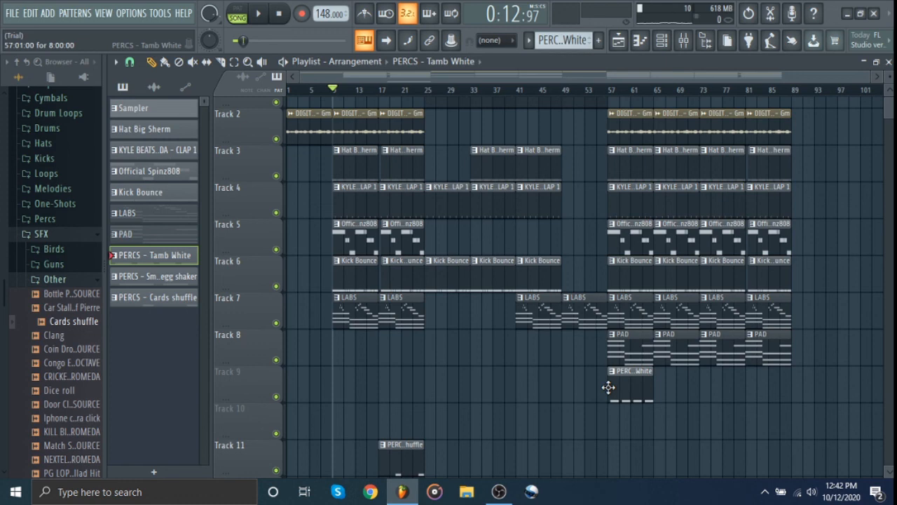
drag(609, 387, 595, 400)
key(ctrl+b)
key(ctrl+b)
key(ctrl+b)
key(ctrl+b)
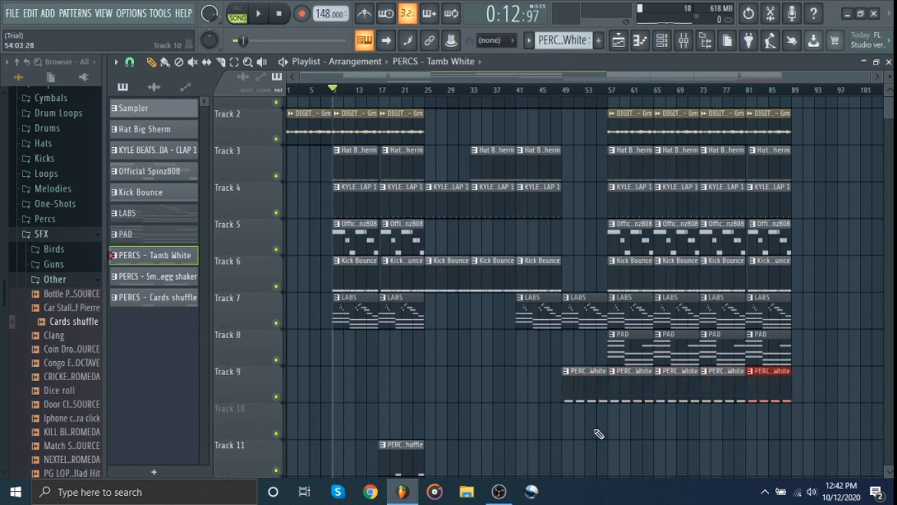
Step: Place three consecutive PERCS - Small plastic egg shaker clips on Track 10 from bar 65 to bar 89
click(190, 279)
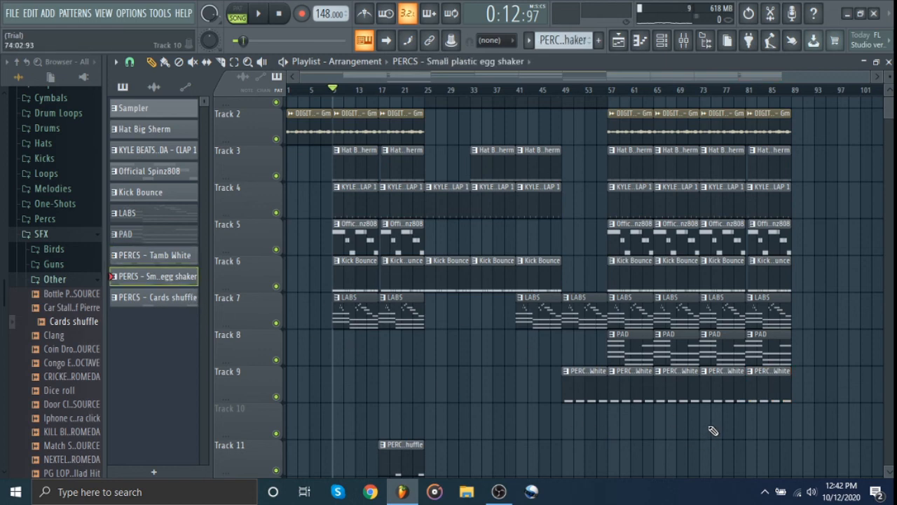
click(666, 424)
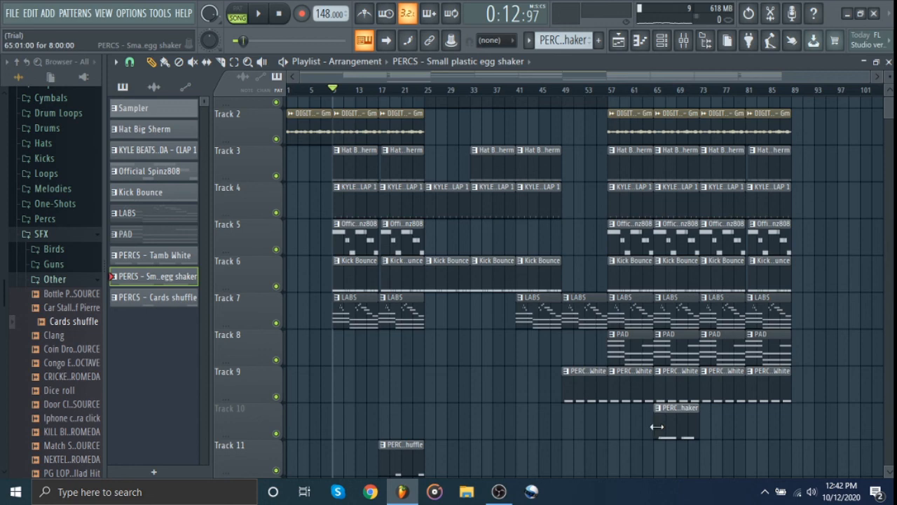
key(ctrl+b)
key(ctrl+b)
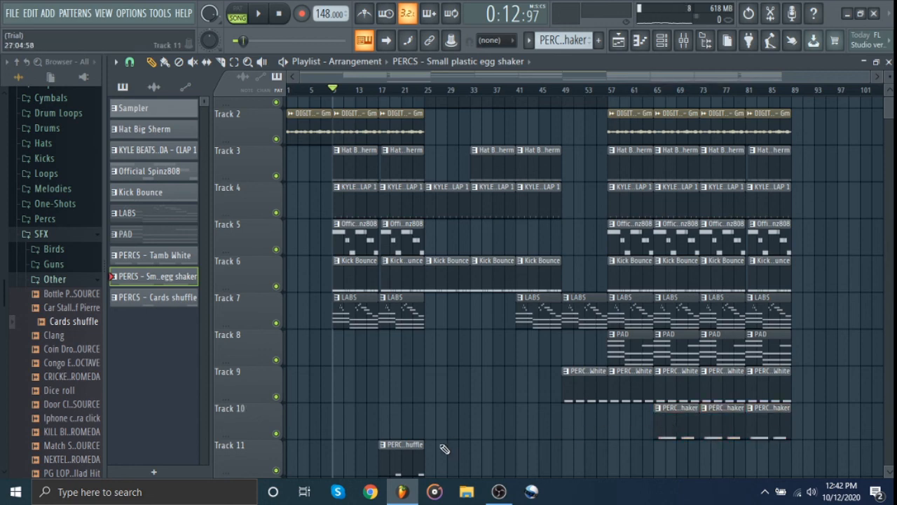
Step: Copy the Cards shuffle clip on Track 11 to bar 57 and repeat it up to bar 89
drag(392, 455, 626, 462)
key(ctrl+b)
key(ctrl+b)
key(ctrl+b)
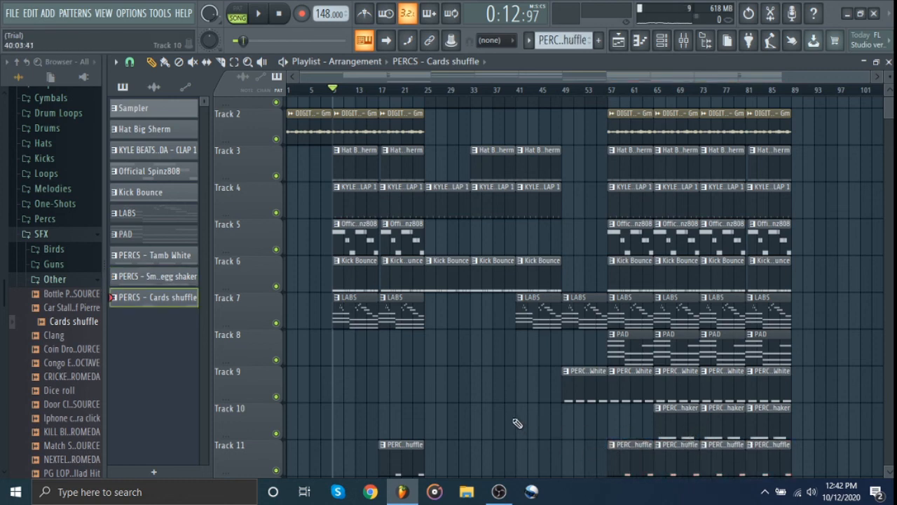
Step: Play the arrangement from bar 57 and around bar 73 to check the layered percussion clips against the other tracks
click(614, 90)
key(space)
scroll(863, 202, up, 1)
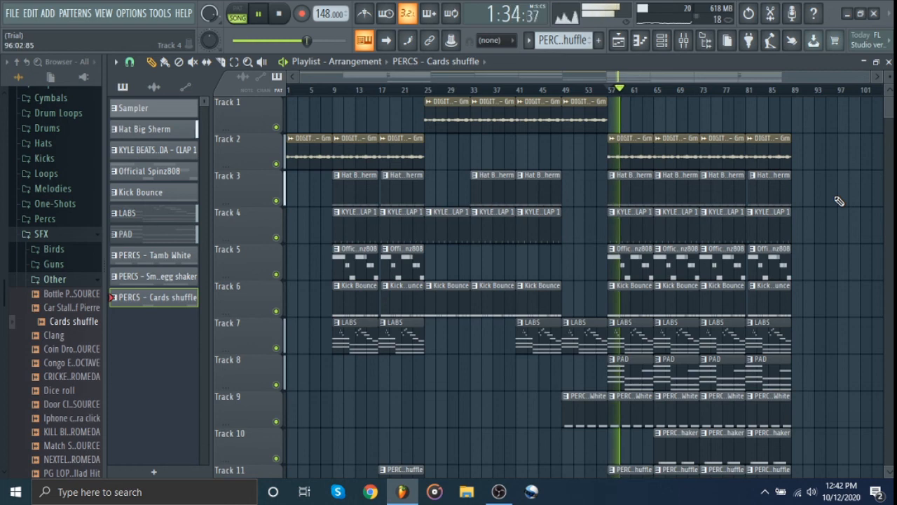
scroll(837, 201, down, 2)
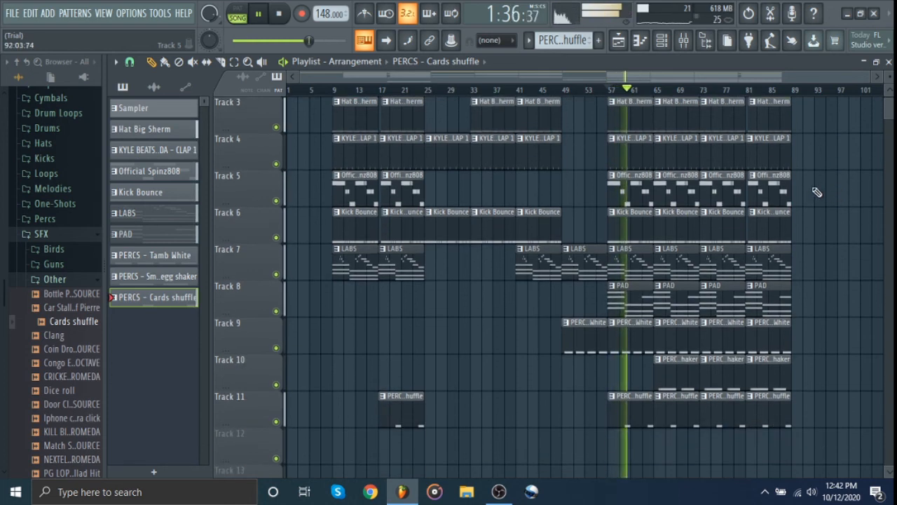
scroll(820, 194, up, 1)
click(706, 91)
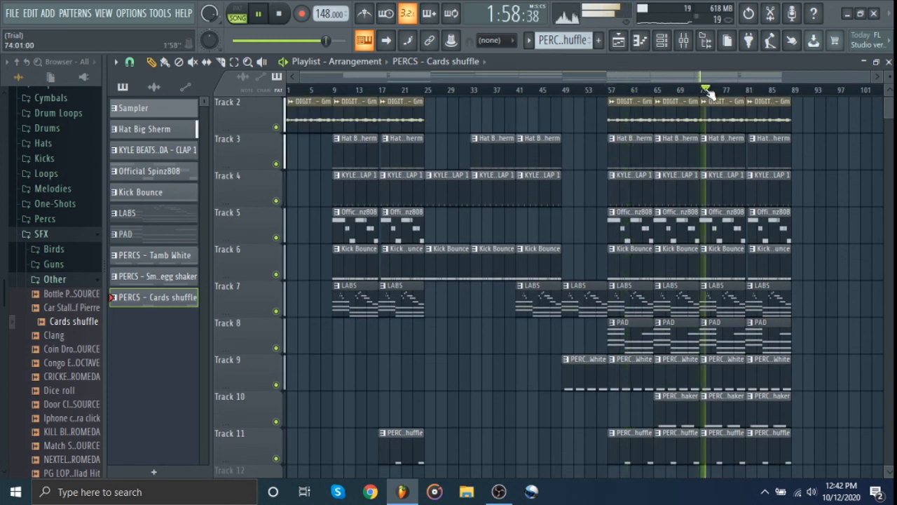
click(694, 91)
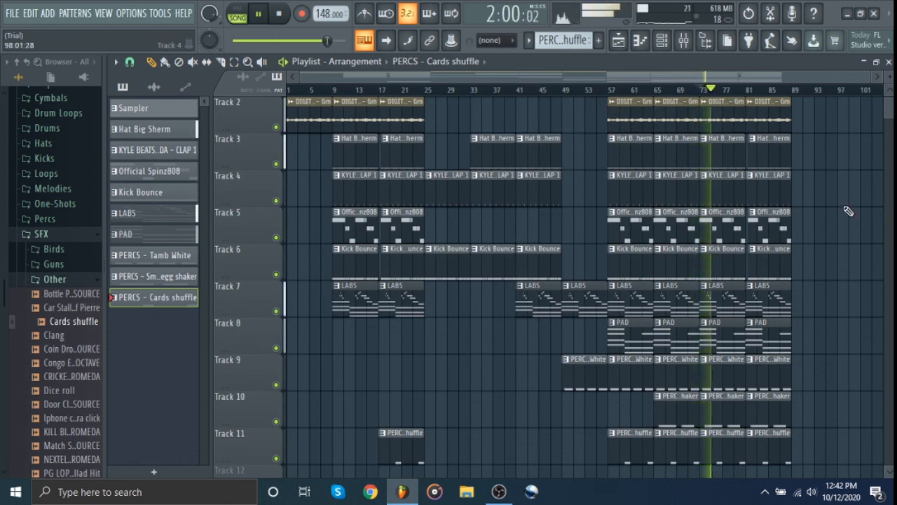
scroll(847, 208, up, 1)
key(space)
click(786, 93)
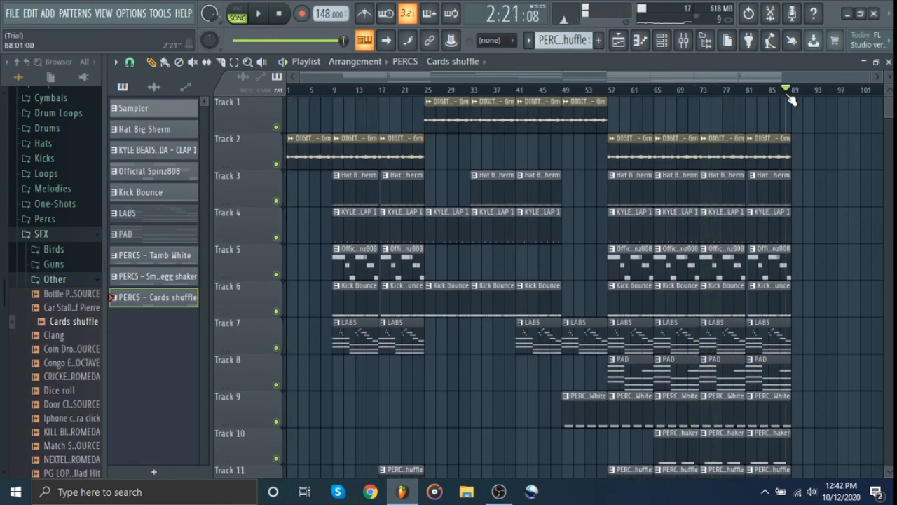
drag(790, 97, 708, 101)
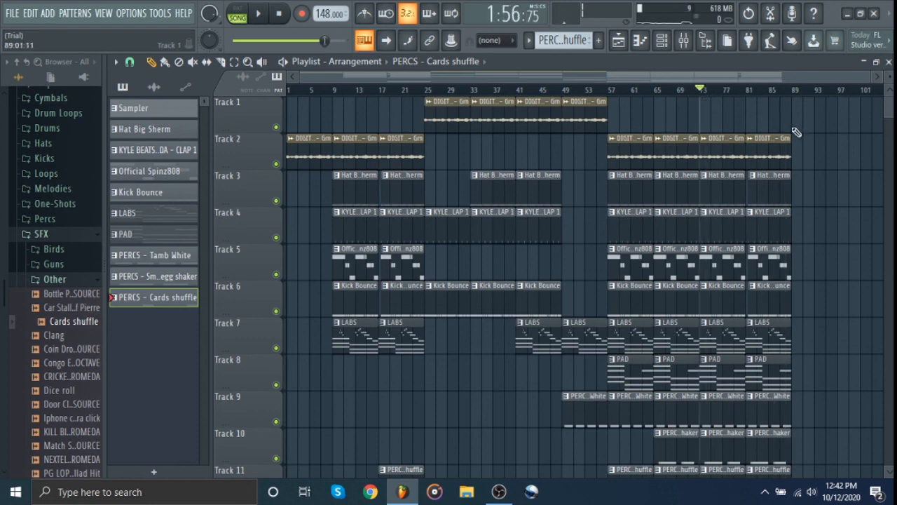
Step: Copy the Track 1 to 7 clips spanning bars 25 to 57 so the copied section starts at bar 89
drag(457, 103, 601, 390)
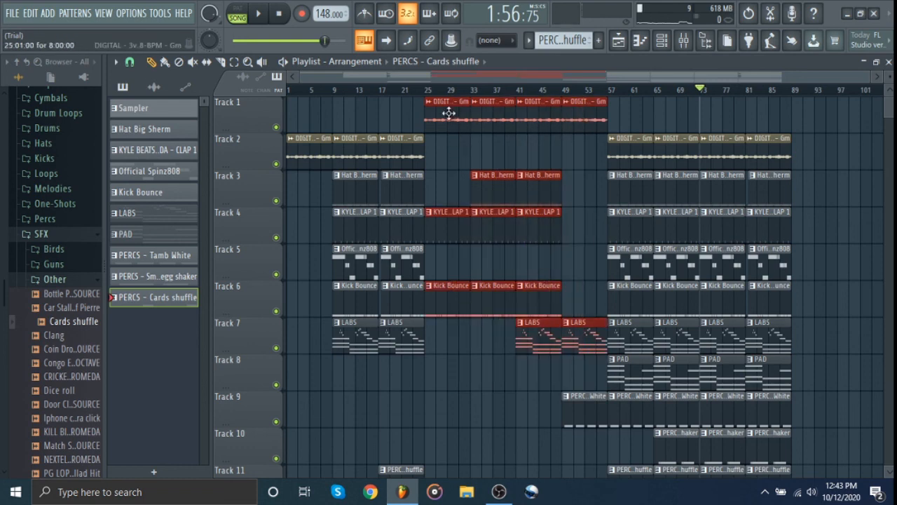
drag(448, 112, 763, 125)
click(819, 393)
scroll(820, 391, down, 3)
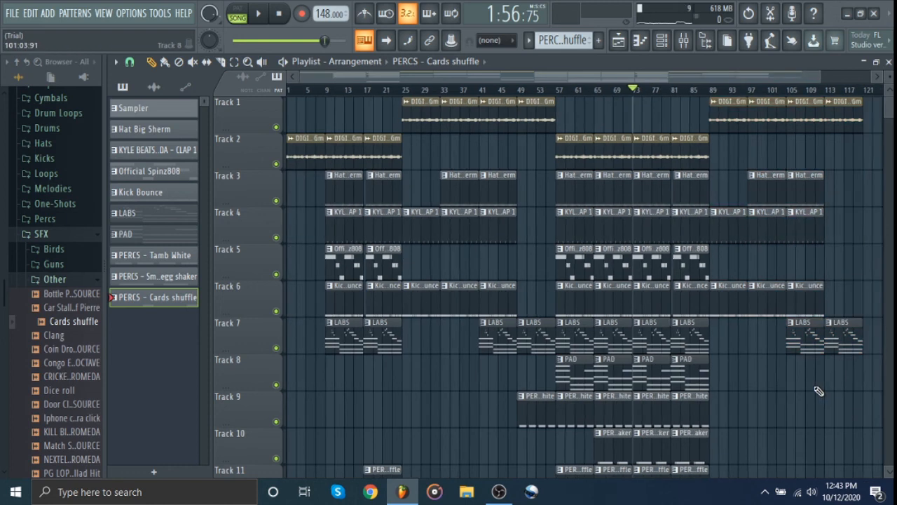
Step: Trim the copied section to sixteen bars by deleting its clips at bars 97 and 113 and moving the bar 105 clips to bar 97
right_click(736, 114)
right_click(741, 183)
right_click(742, 221)
right_click(743, 295)
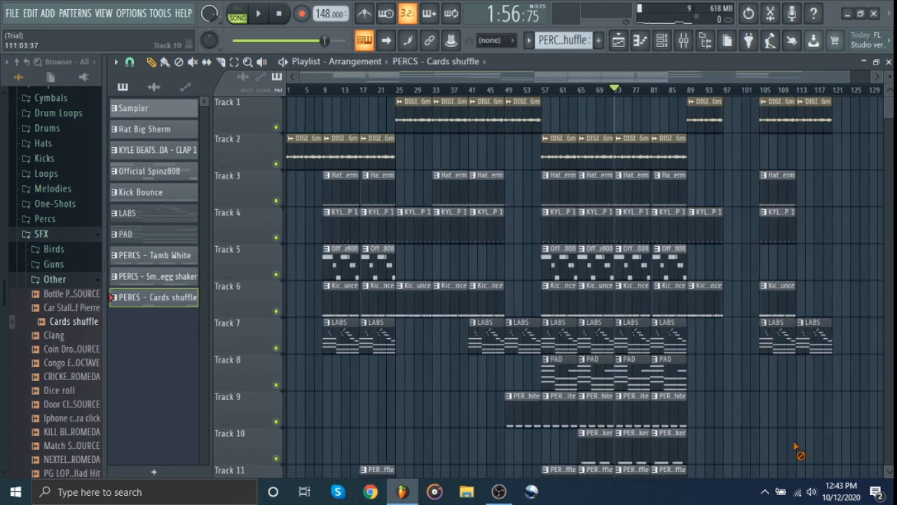
right_click(813, 337)
right_click(813, 116)
drag(786, 102, 743, 360)
click(744, 342)
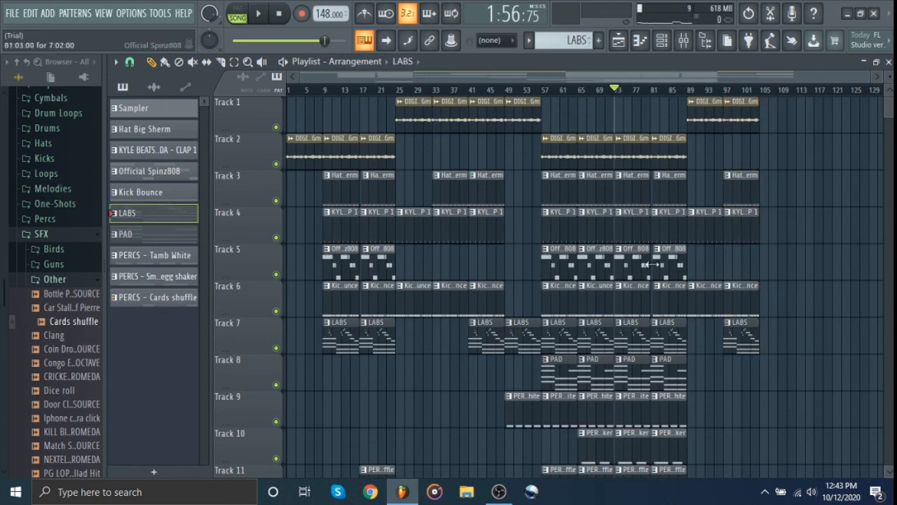
Step: Copy all clips on Tracks 2 to 11 between bars 57 and 89 so the copies start at bar 105
drag(564, 155, 657, 401)
drag(667, 346, 829, 374)
click(821, 427)
scroll(820, 427, up, 4)
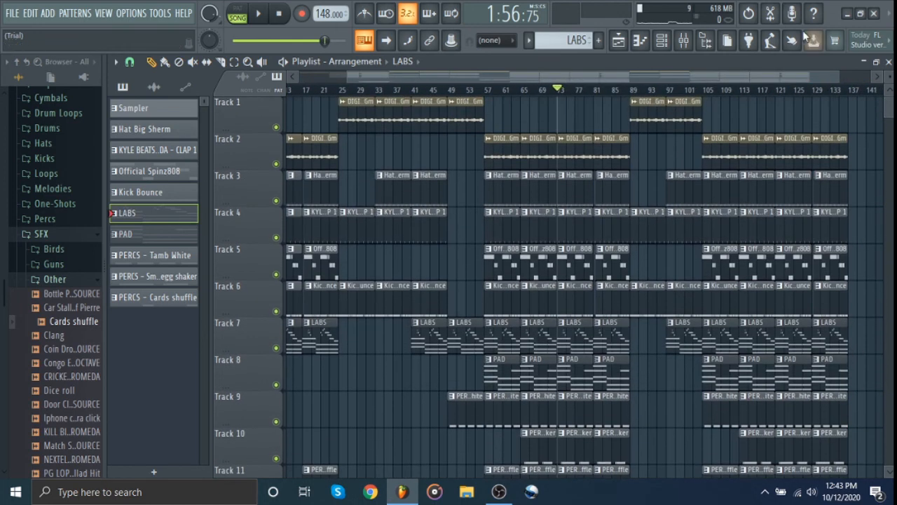
Step: Play the end of the arrangement from bar 128, and return the playhead to the song start
click(811, 90)
key(space)
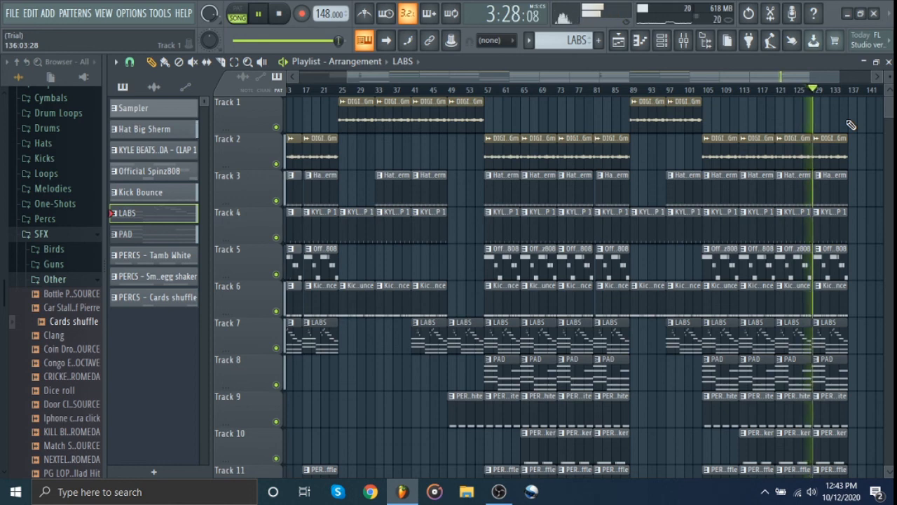
scroll(850, 125, down, 1)
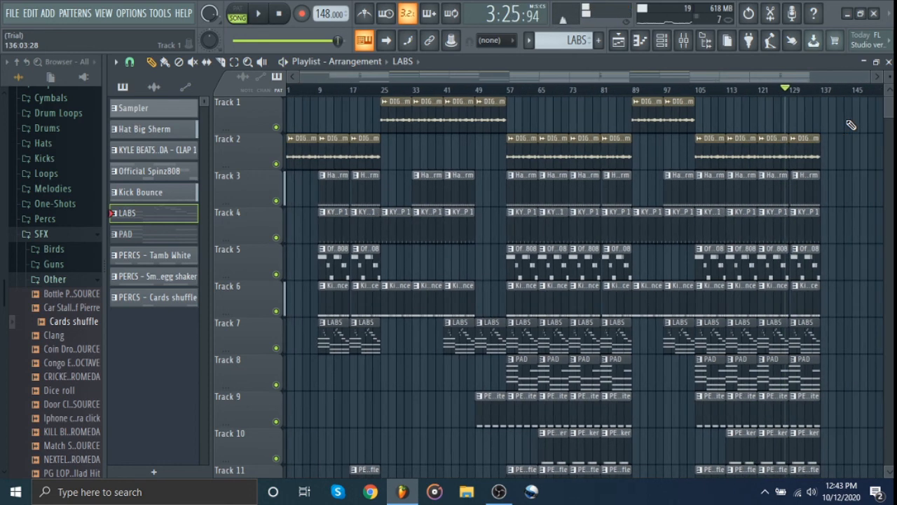
mouse_move(816, 91)
mouse_down()
mouse_move(831, 89)
mouse_move(218, 97)
mouse_up()
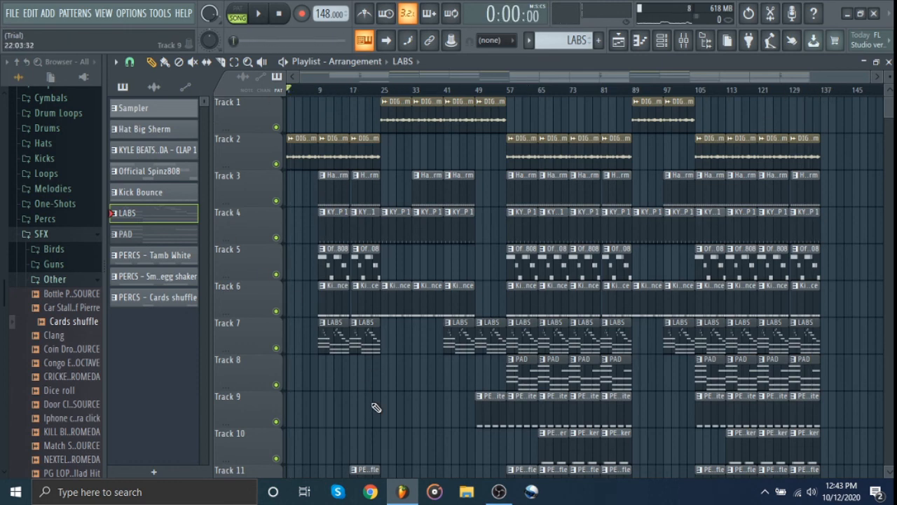
Step: Add the Ay Deprimido tag sample from the New subfolder of Tags to Track 12 at bar 8
click(56, 279)
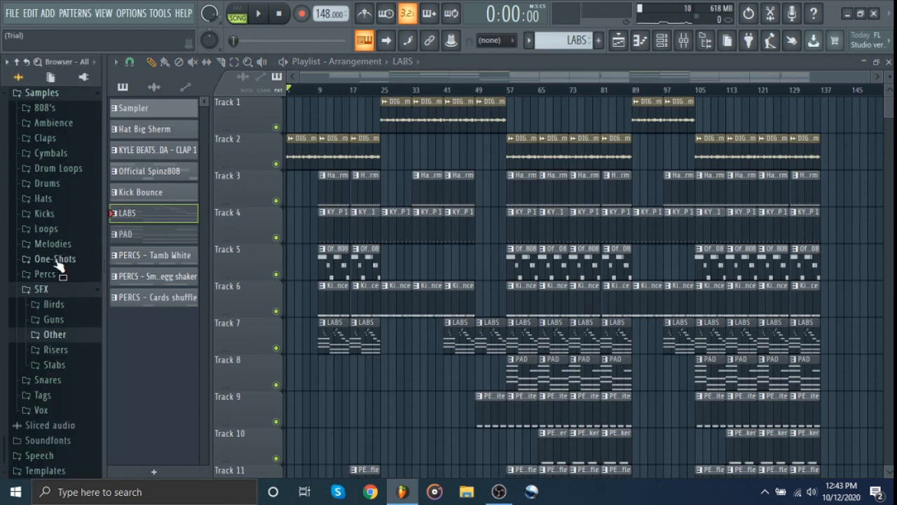
click(47, 395)
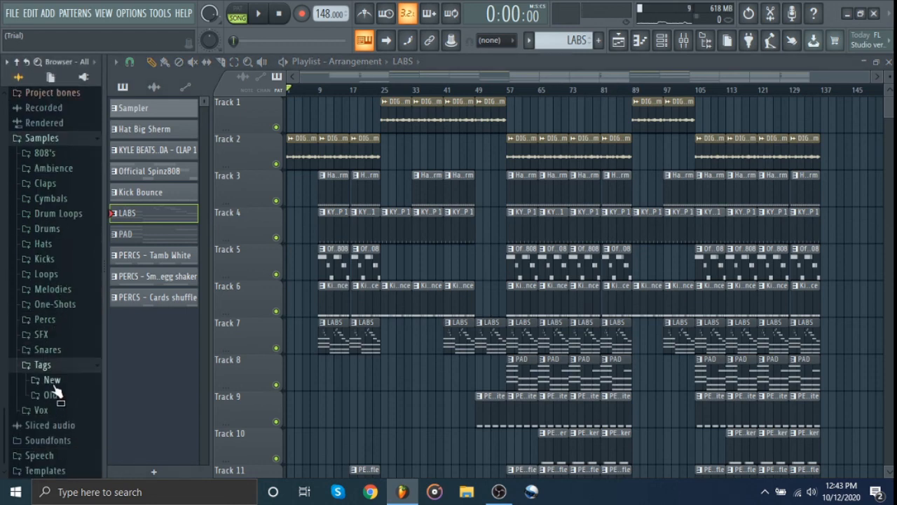
click(53, 380)
drag(57, 395, 446, 424)
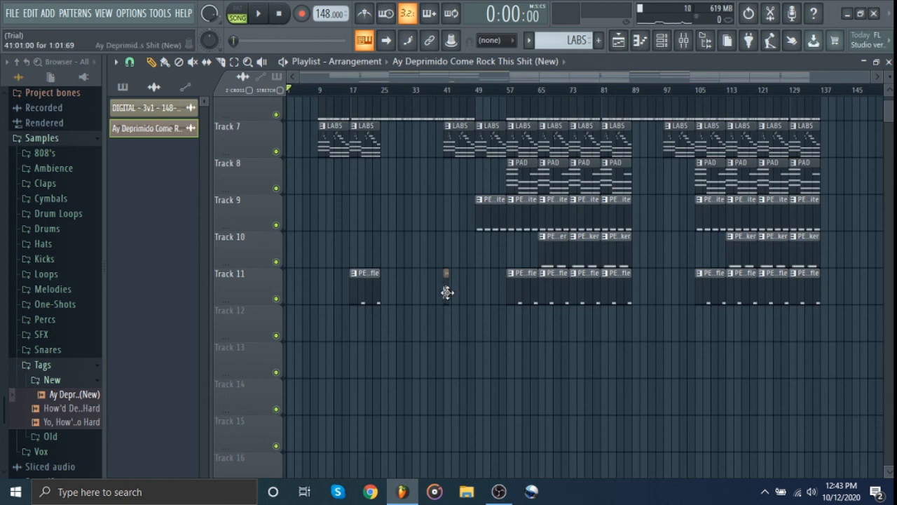
drag(338, 330, 321, 342)
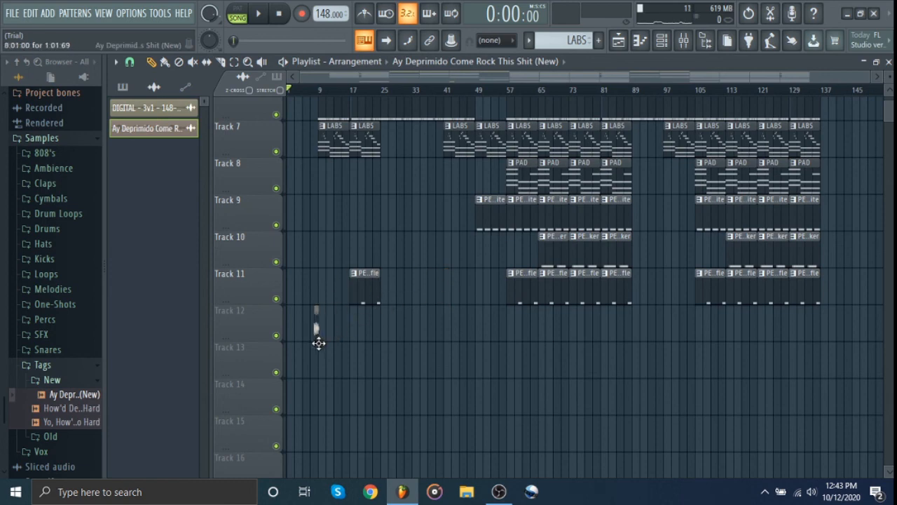
scroll(318, 343, up, 6)
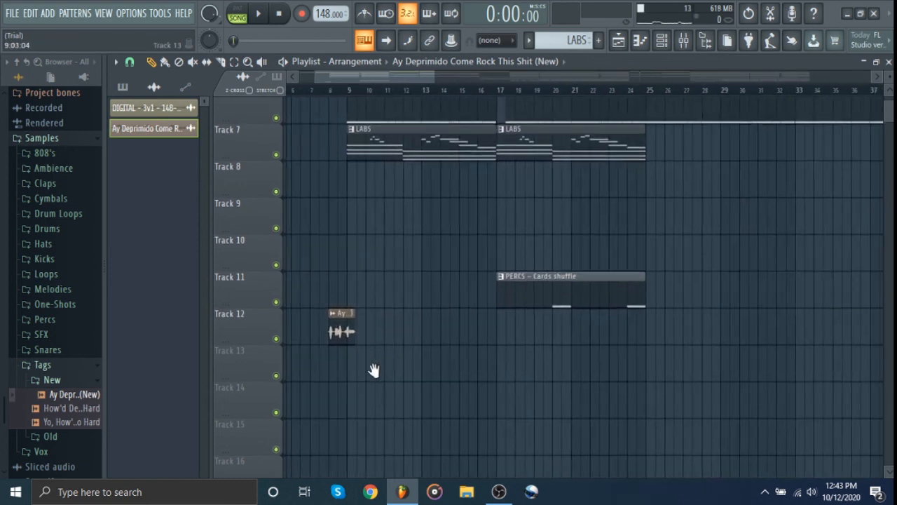
Step: Move the tag clip on Track 12 earlier so it ends at bar 9, and play the song from just before it
drag(373, 370, 415, 411)
drag(386, 377, 378, 377)
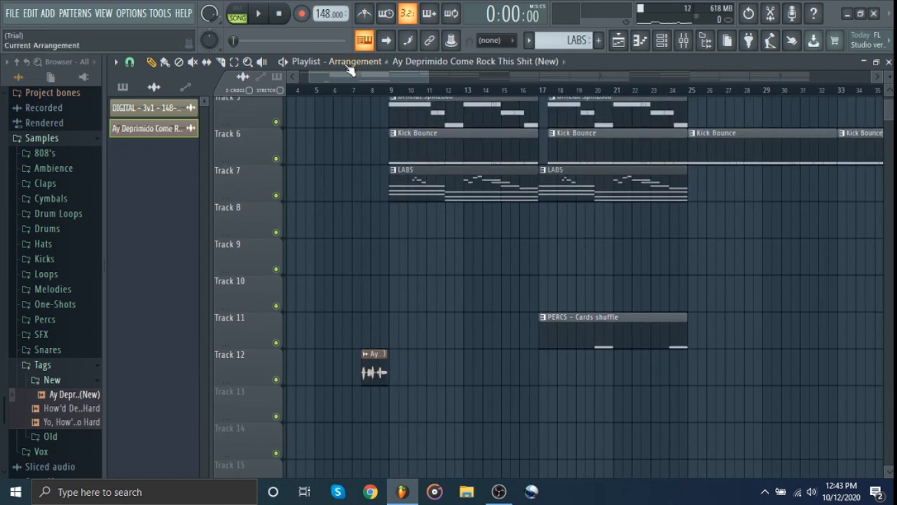
click(357, 90)
key(space)
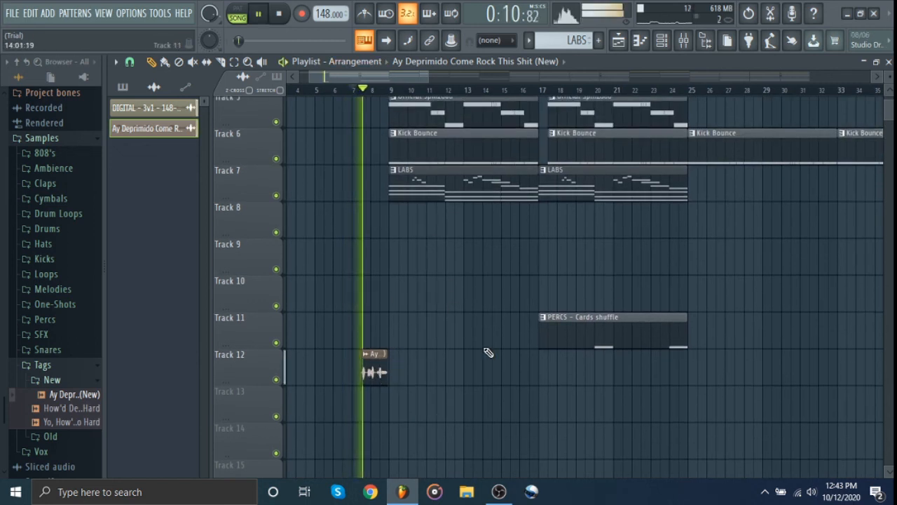
scroll(488, 352, up, 1)
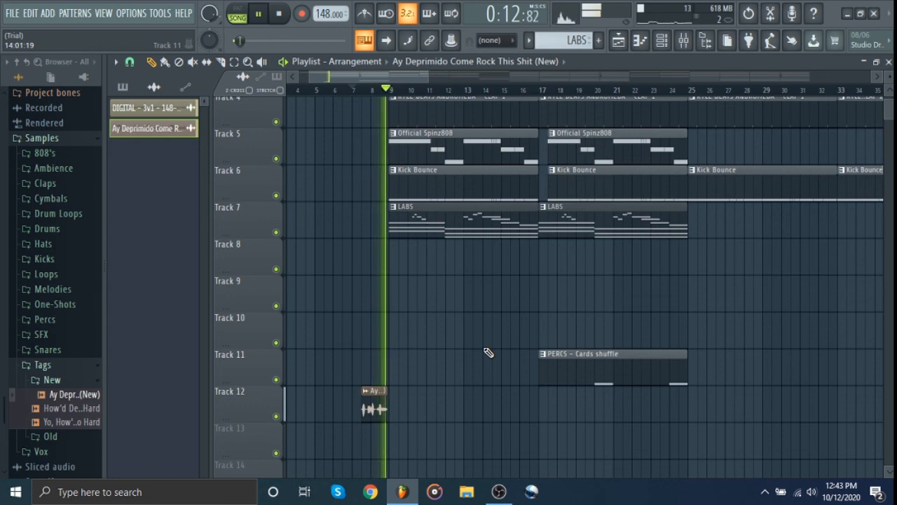
scroll(488, 352, down, 1)
scroll(488, 353, down, 3)
key(space)
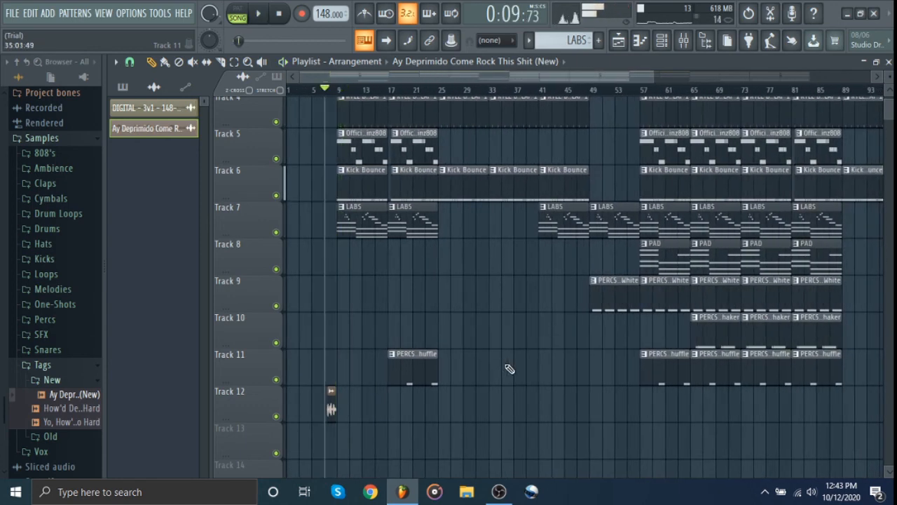
scroll(509, 369, up, 3)
scroll(889, 75, down, 1)
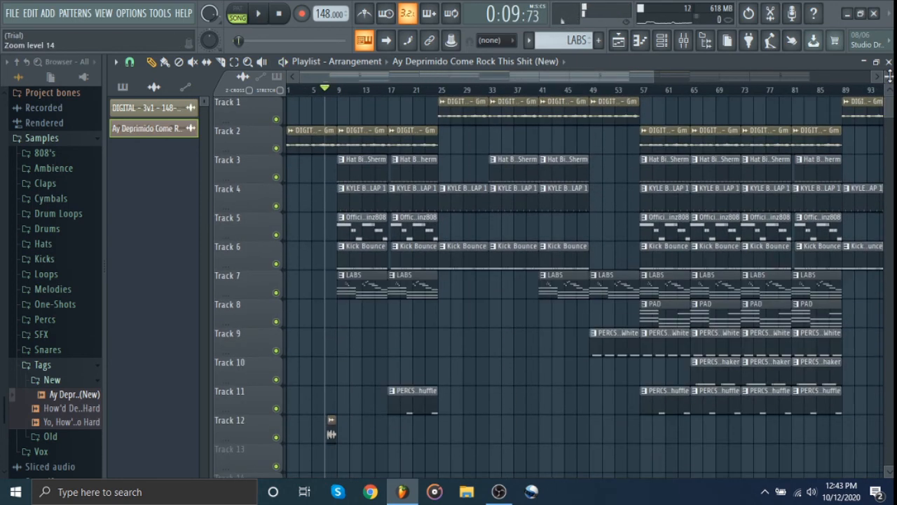
scroll(692, 328, down, 3)
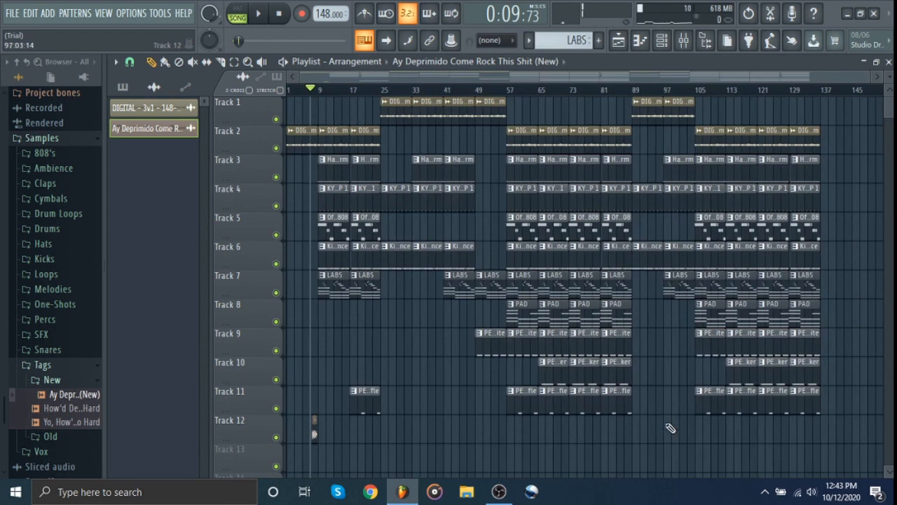